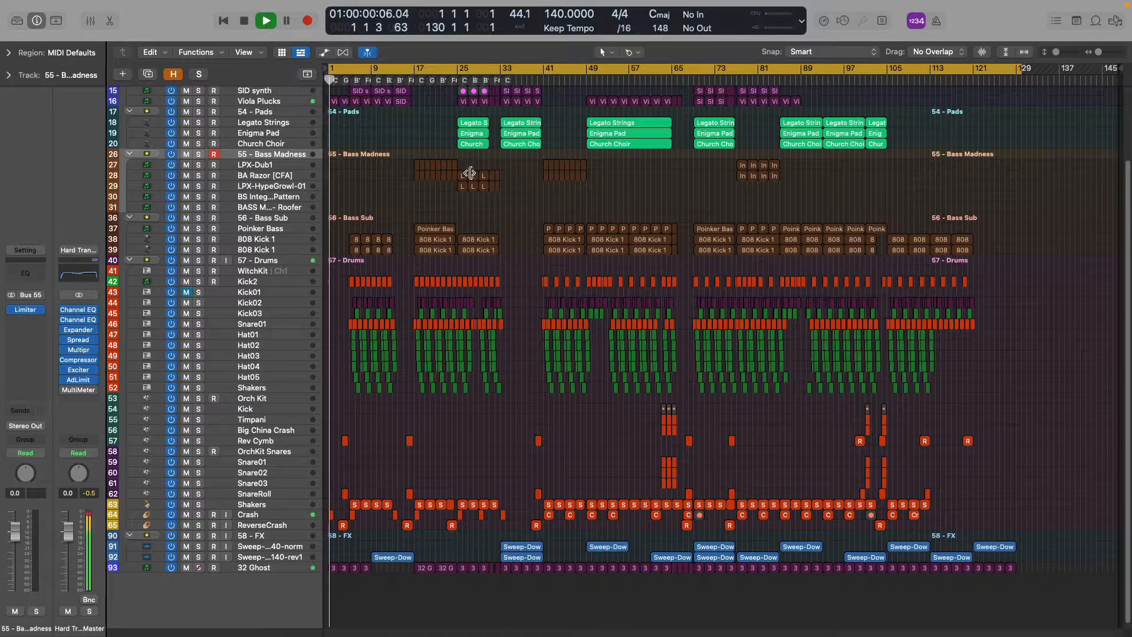
# Play the arrangement from the beginning with the timeline enlarged horizontally, and pause playback around bar 33.
pyautogui.press('space')
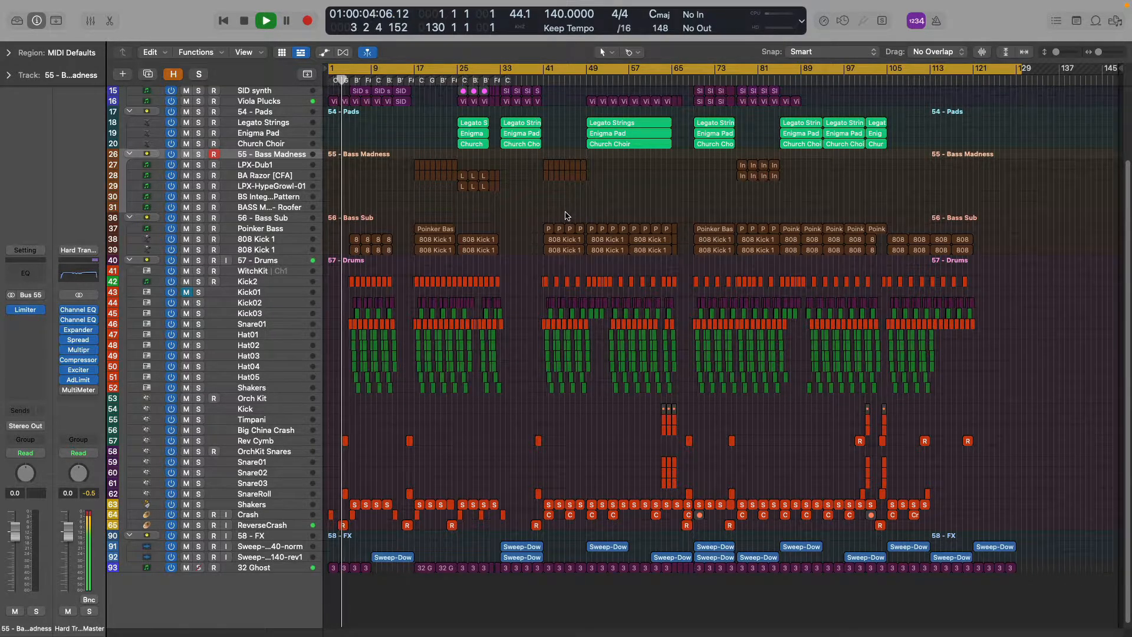
pyautogui.press('super+Right')
pyautogui.press('super+Right')
pyautogui.press('super+Right')
pyautogui.press('super+Right')
pyautogui.press('super+Right')
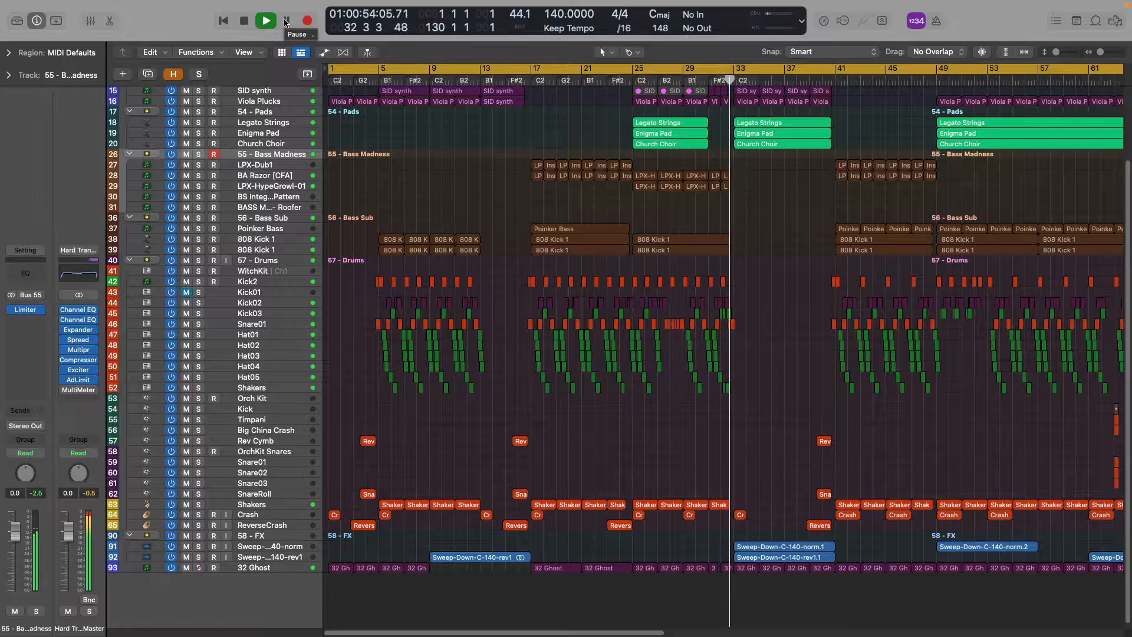
pyautogui.click(287, 21)
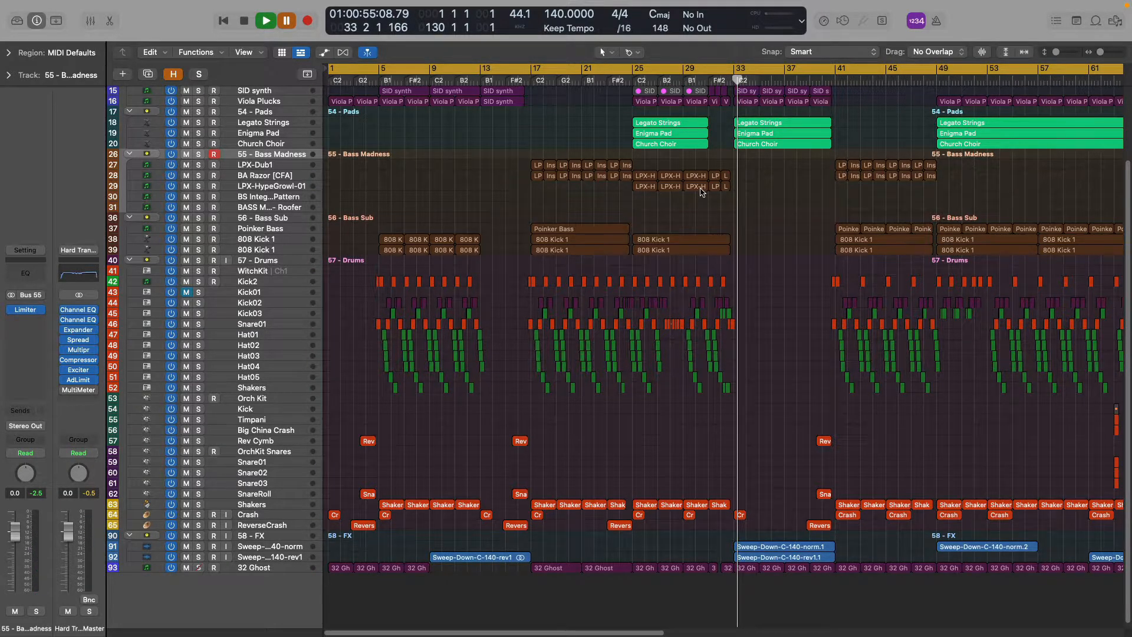
# Show the list of audio files used in the project and hide it again.
pyautogui.press('f')
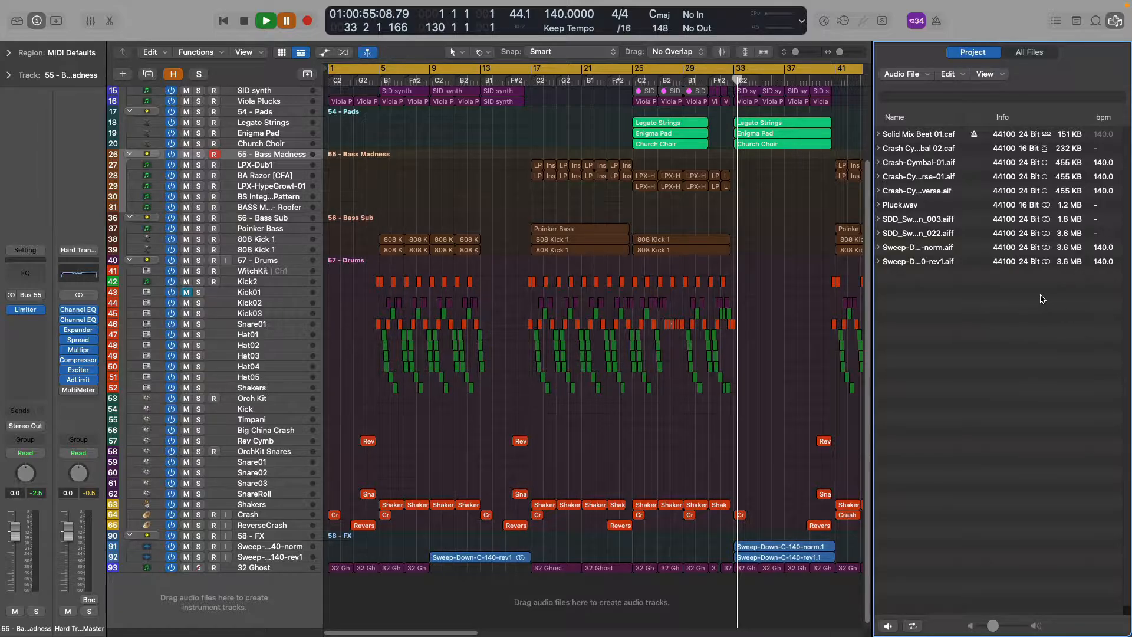
pyautogui.click(1114, 26)
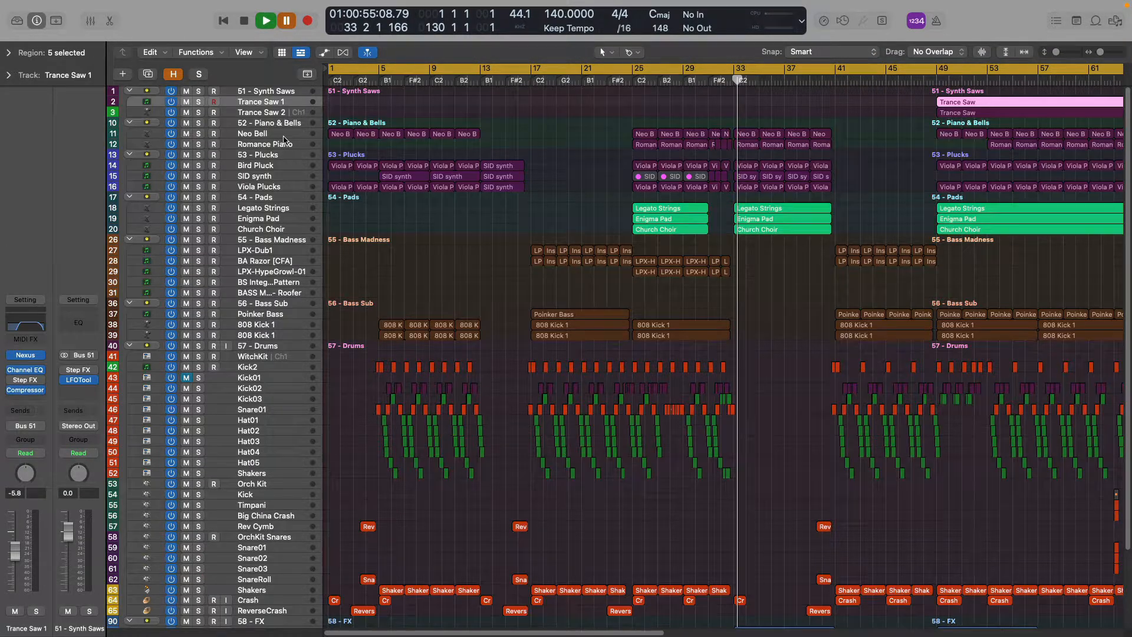
# Select the Neo Bell track, open its Sampler instrument, and reposition the plug-in window so it is fully visible.
pyautogui.click(280, 136)
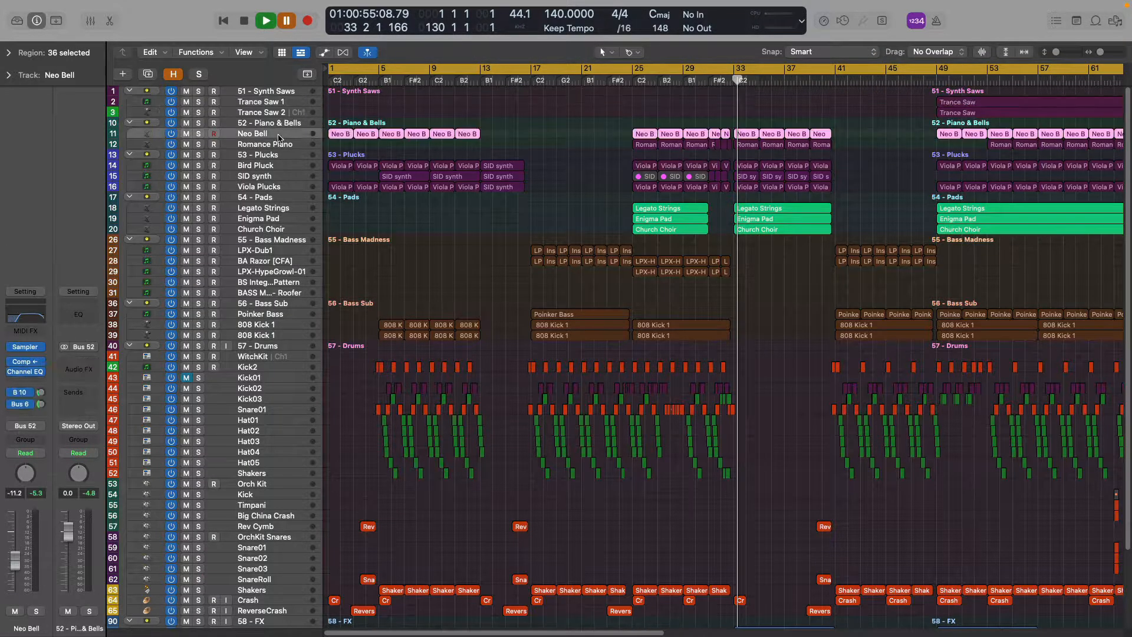
pyautogui.moveTo(23, 351)
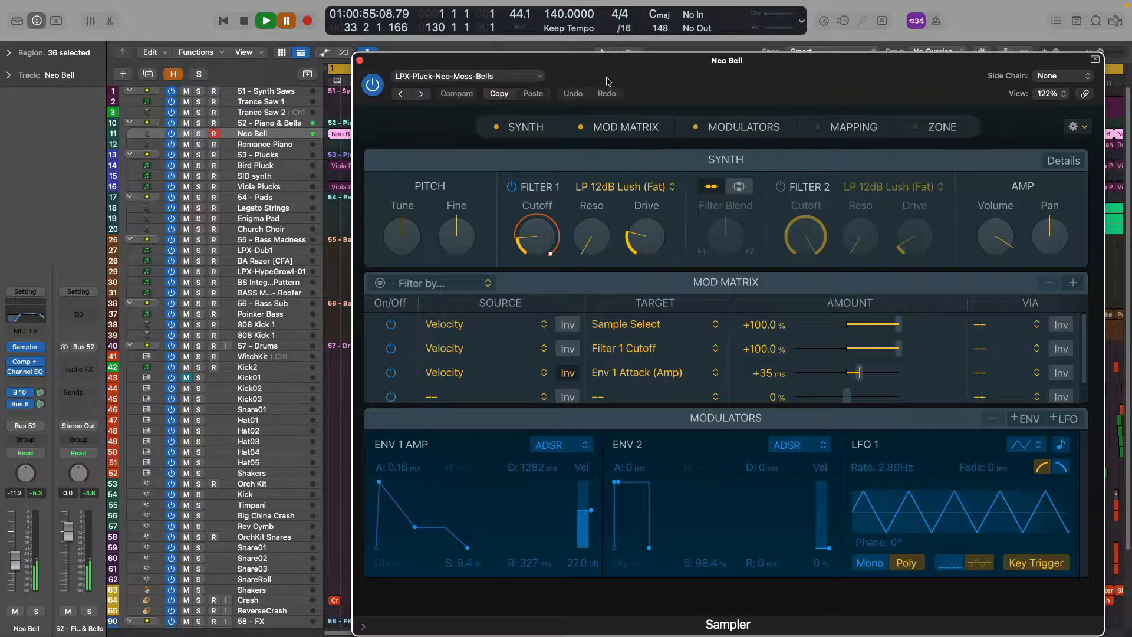
pyautogui.moveTo(623, 60); pyautogui.dragTo(576, 33)
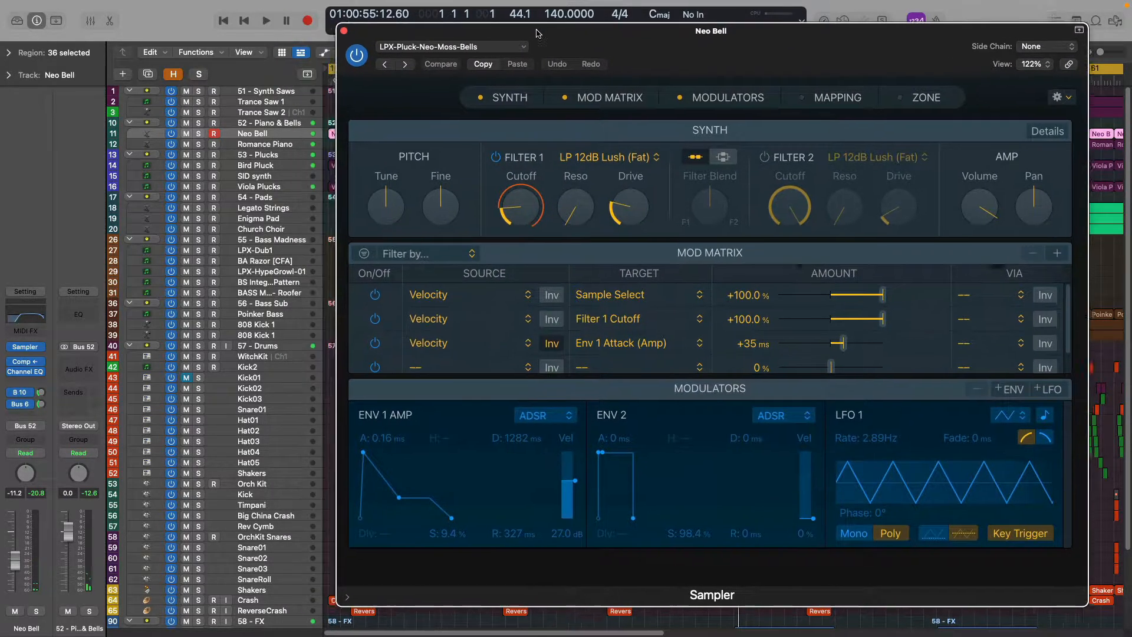
pyautogui.moveTo(537, 33); pyautogui.dragTo(494, 27)
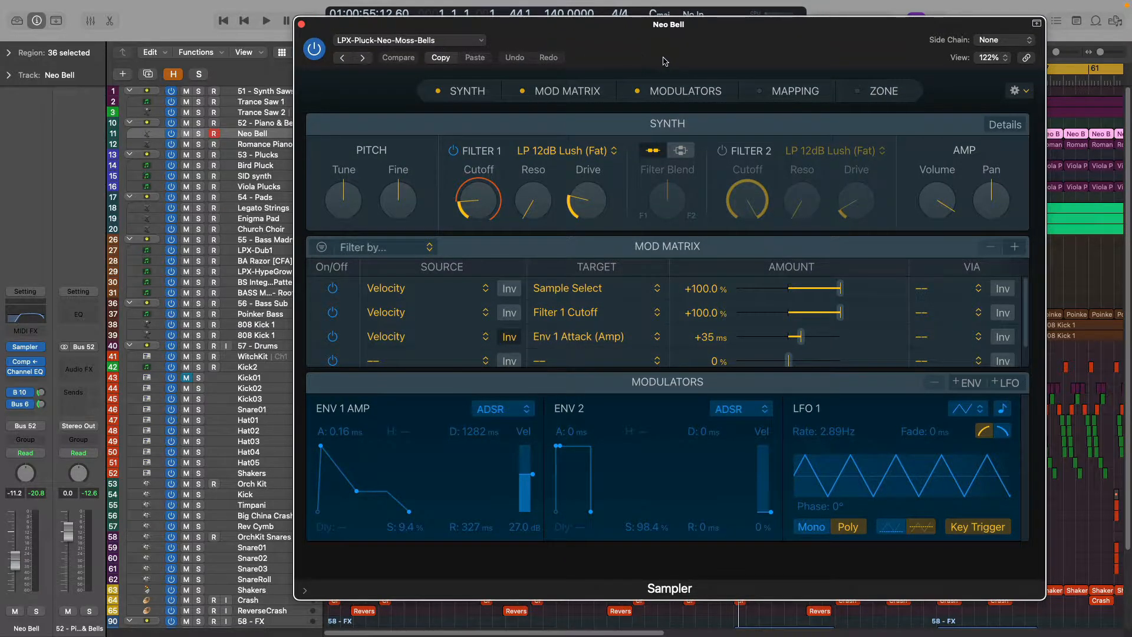
pyautogui.moveTo(609, 28)
pyautogui.mouseDown()
pyautogui.moveTo(639, 41)
pyautogui.moveTo(606, 35)
pyautogui.mouseUp()
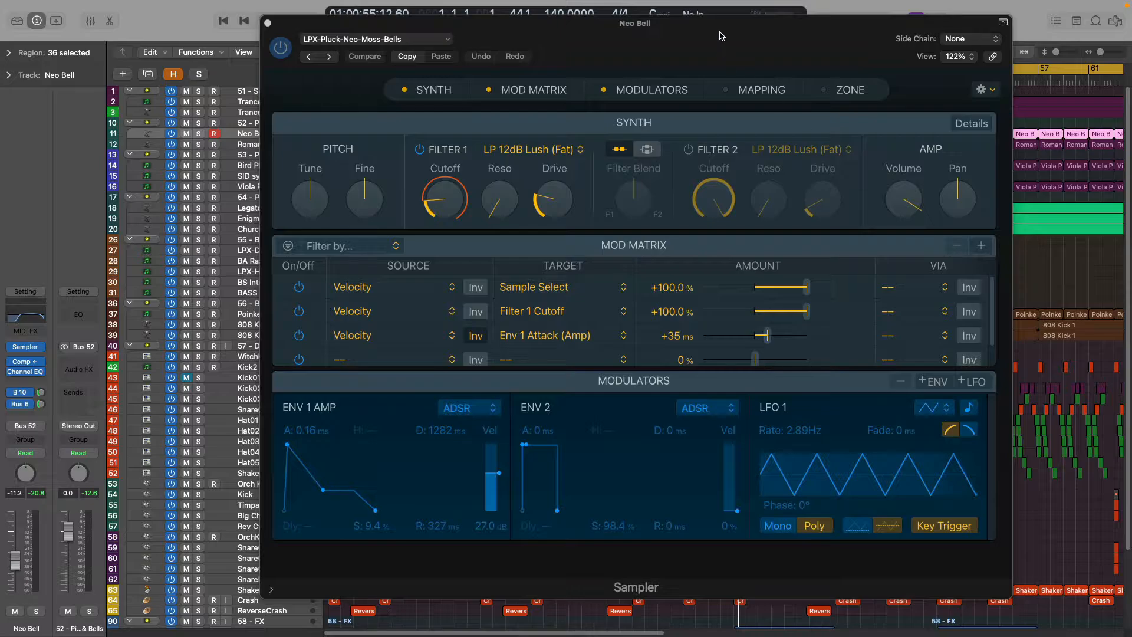
pyautogui.moveTo(719, 35); pyautogui.dragTo(676, 24)
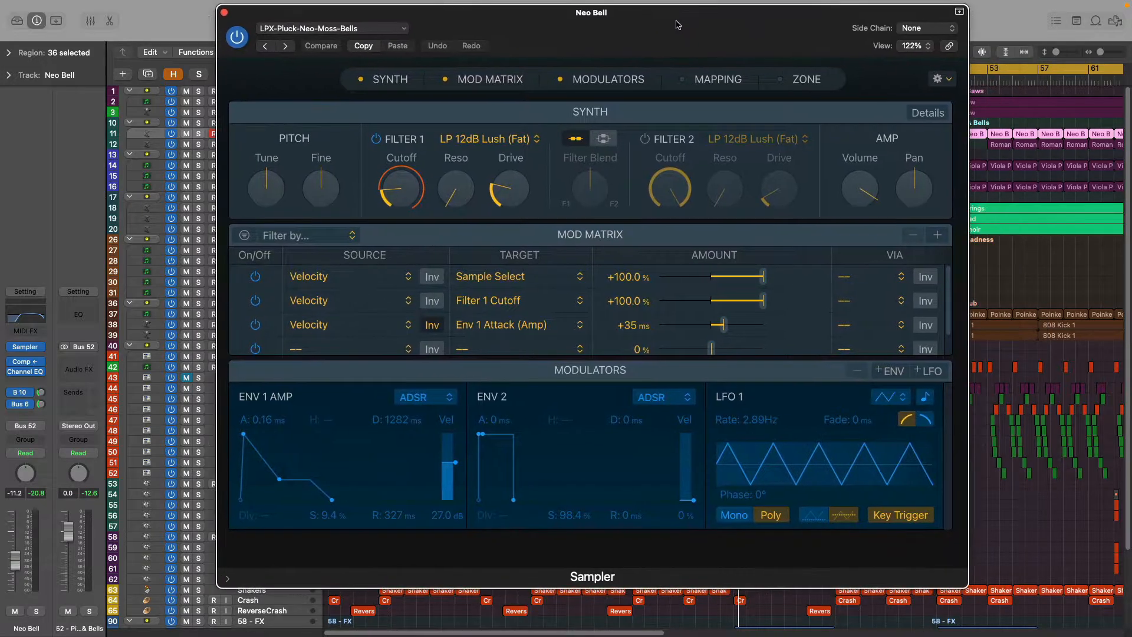
# Show the key mapping of the Neo Bell Sampler, audition single notes across the keyboard up to F#4, and close the instrument.
pyautogui.click(709, 81)
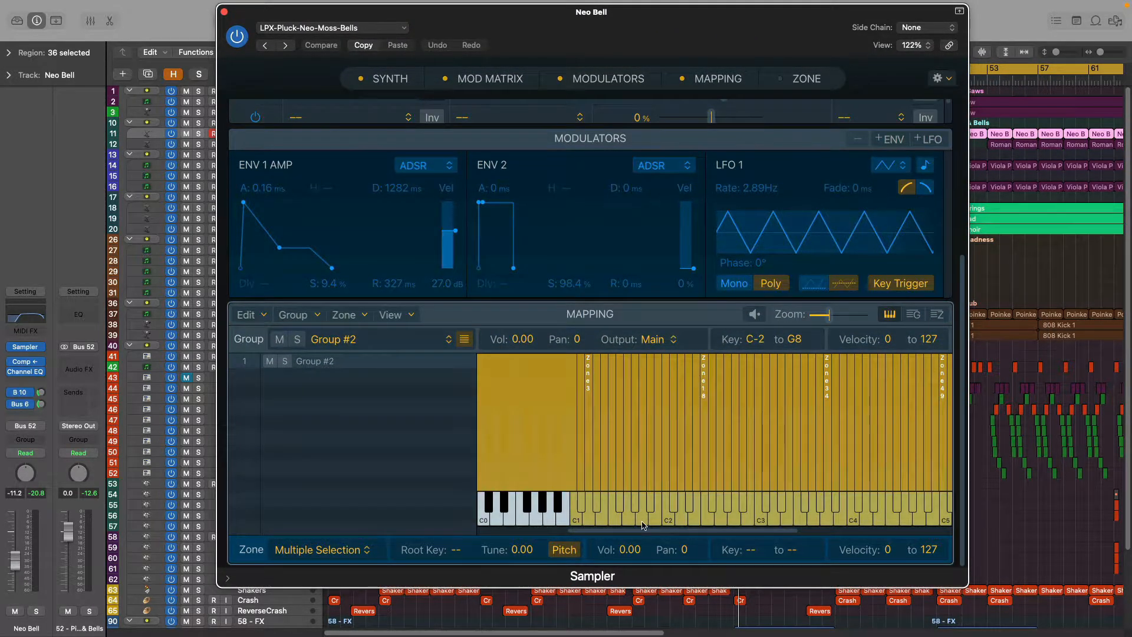
pyautogui.click(704, 524)
pyautogui.click(729, 506)
pyautogui.click(735, 518)
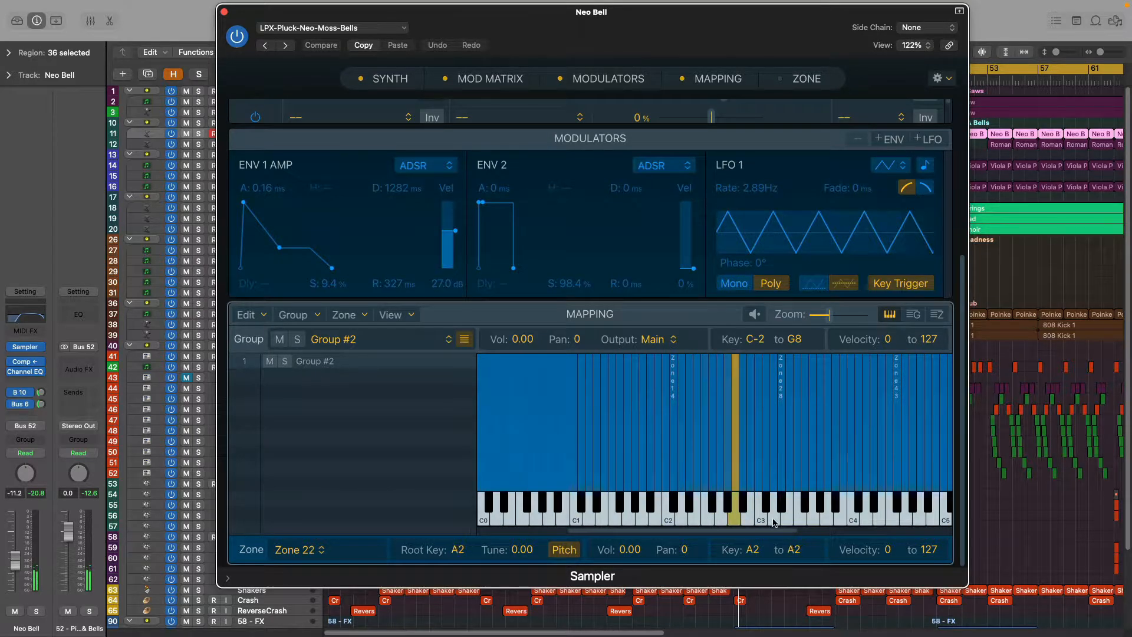
pyautogui.click(773, 519)
pyautogui.click(797, 519)
pyautogui.click(819, 507)
pyautogui.click(840, 519)
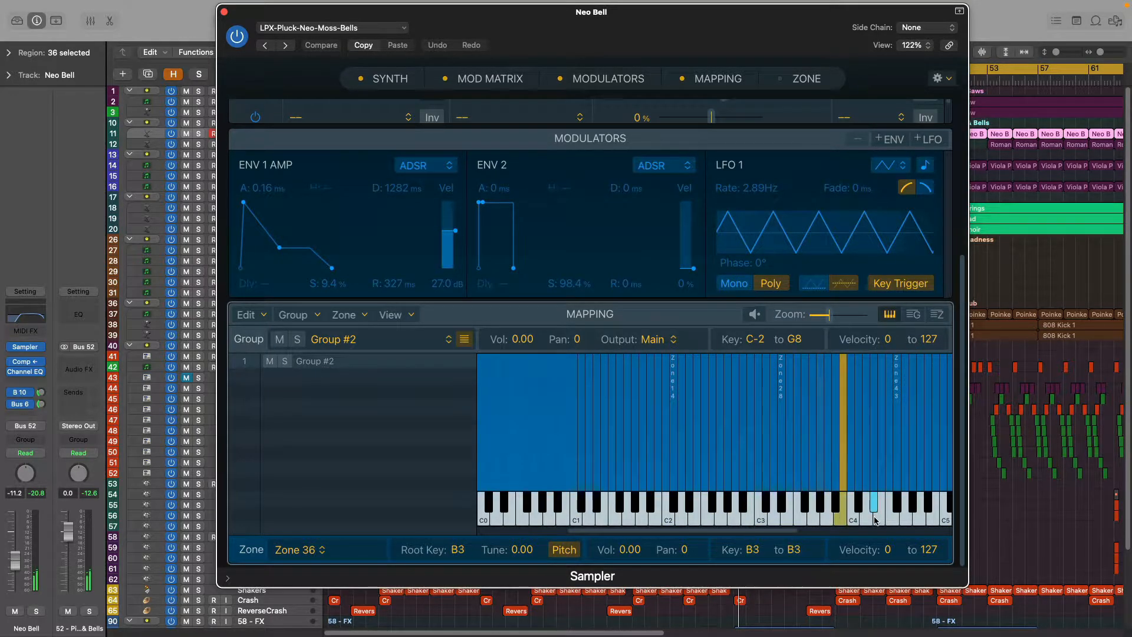
pyautogui.click(876, 510)
pyautogui.click(884, 519)
pyautogui.click(897, 507)
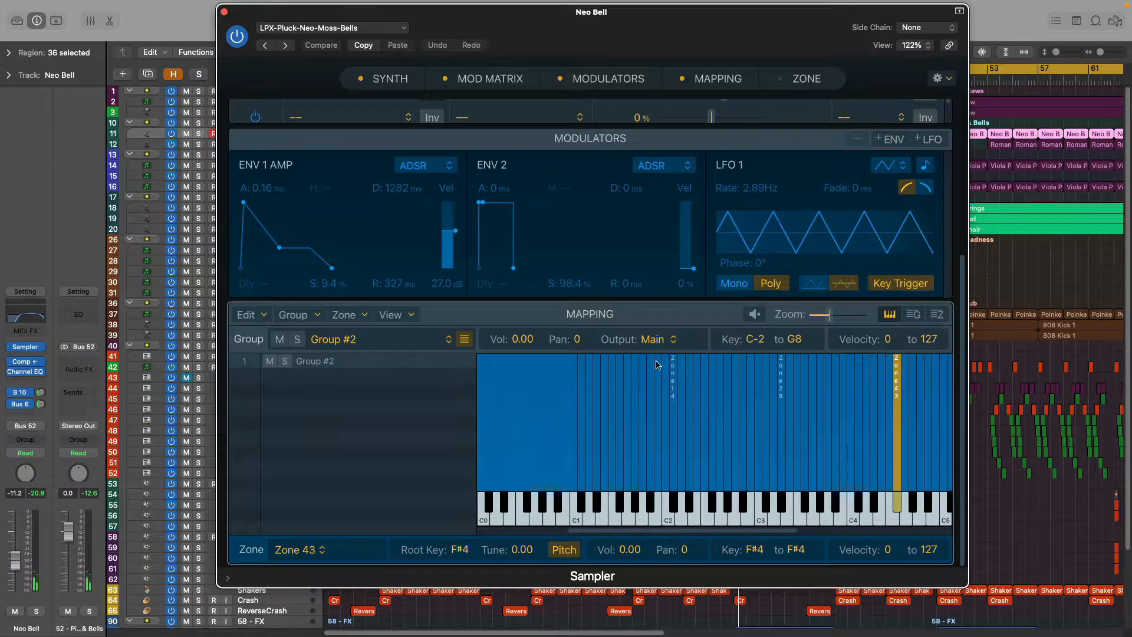
pyautogui.moveTo(354, 17); pyautogui.dragTo(368, 17)
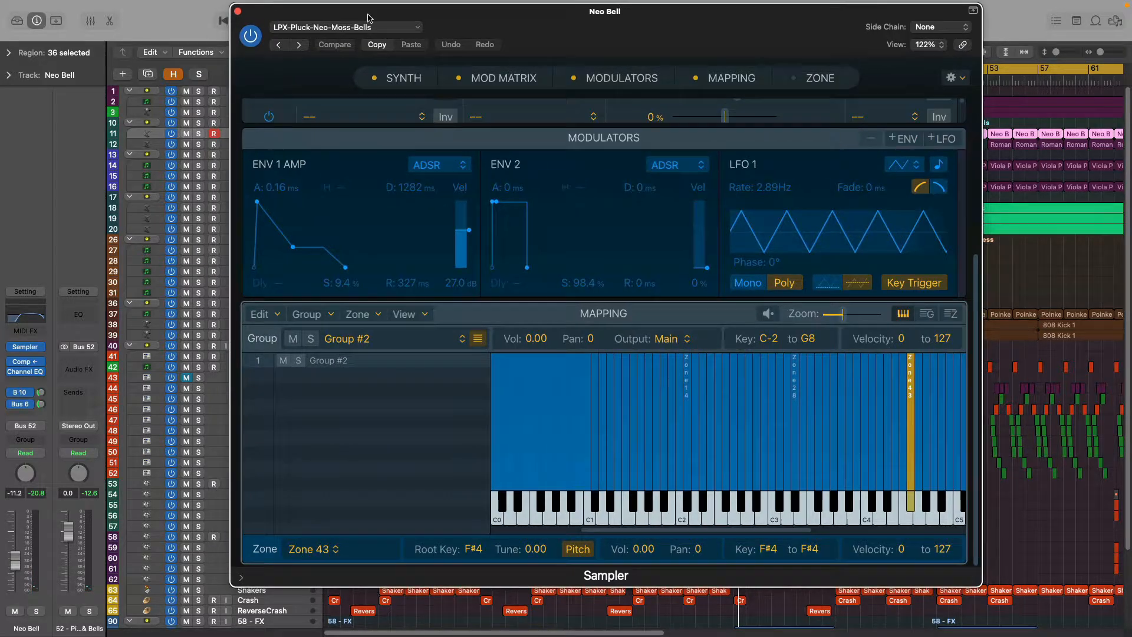
pyautogui.click(238, 12)
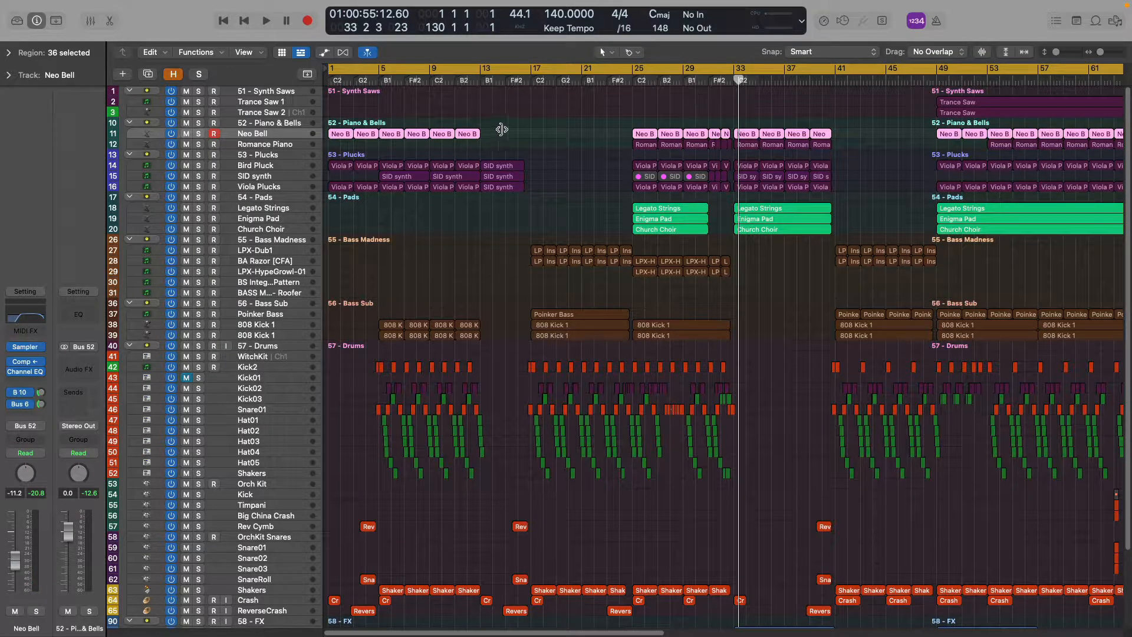
# Set a cycle range from bar 25 to bar 29 and play the Neo Bell track soloed within it.
pyautogui.click(636, 68)
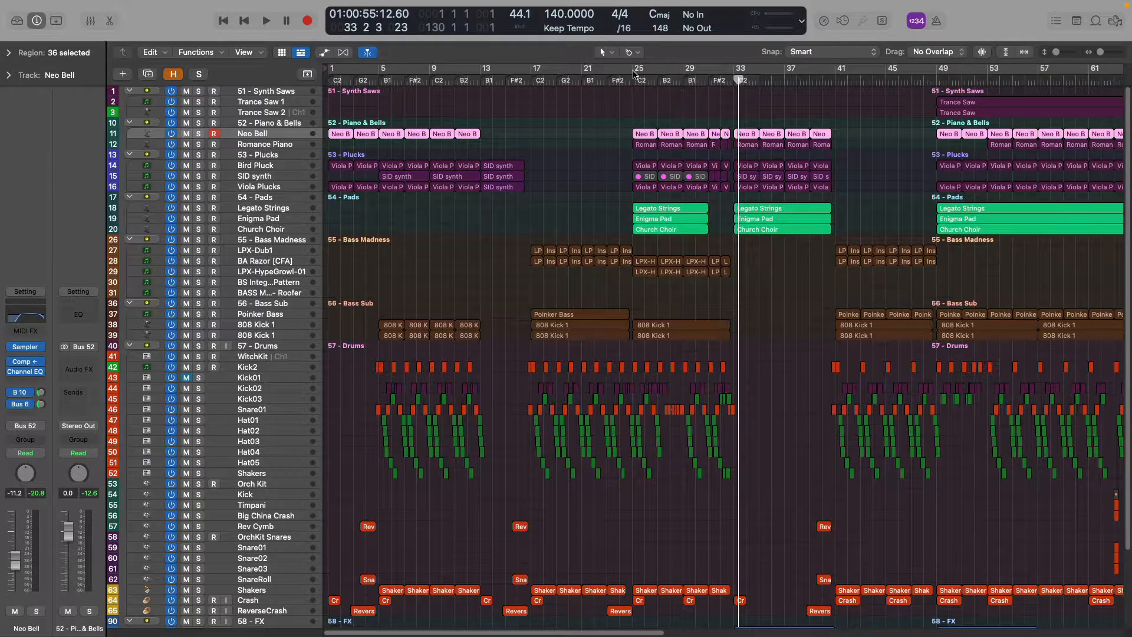
pyautogui.moveTo(636, 69); pyautogui.dragTo(683, 78)
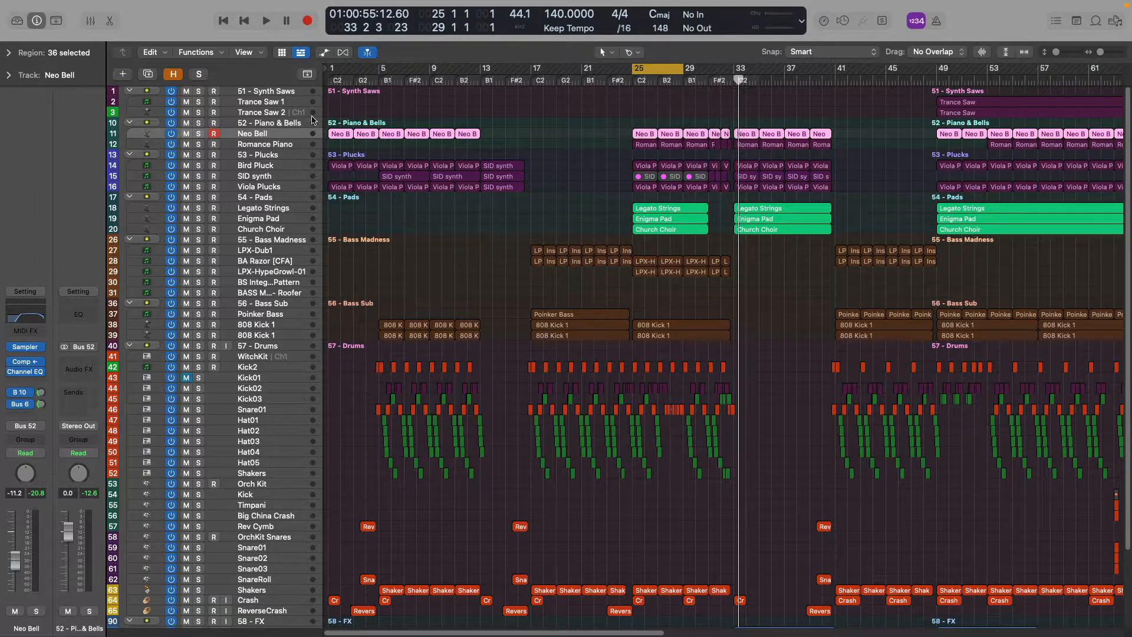
pyautogui.click(198, 133)
pyautogui.press('space')
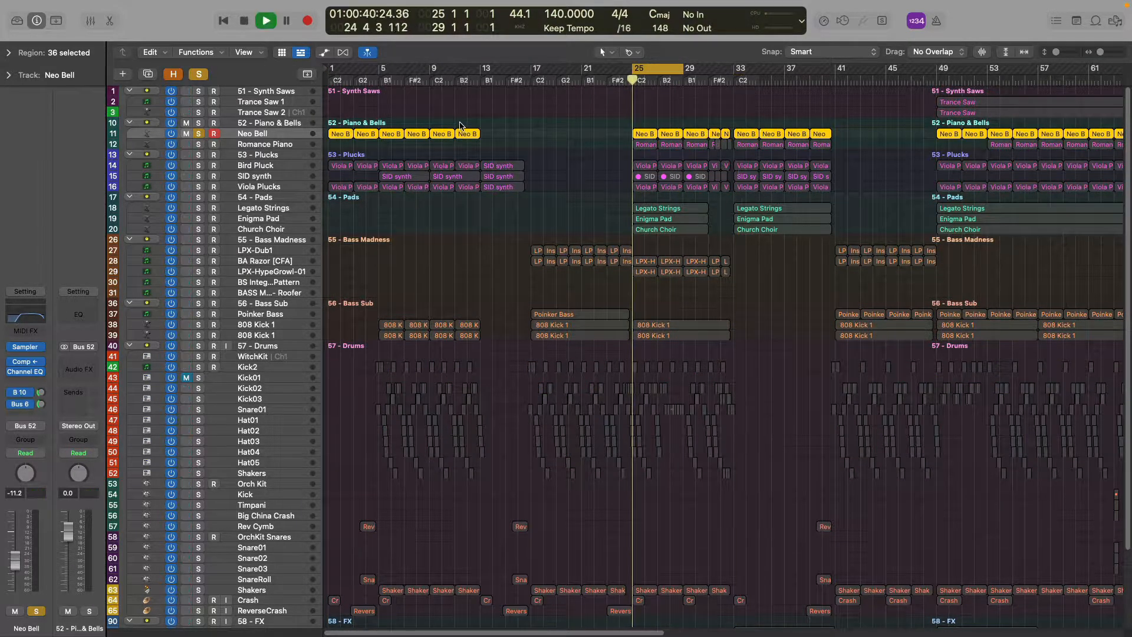
pyautogui.press('super+Right')
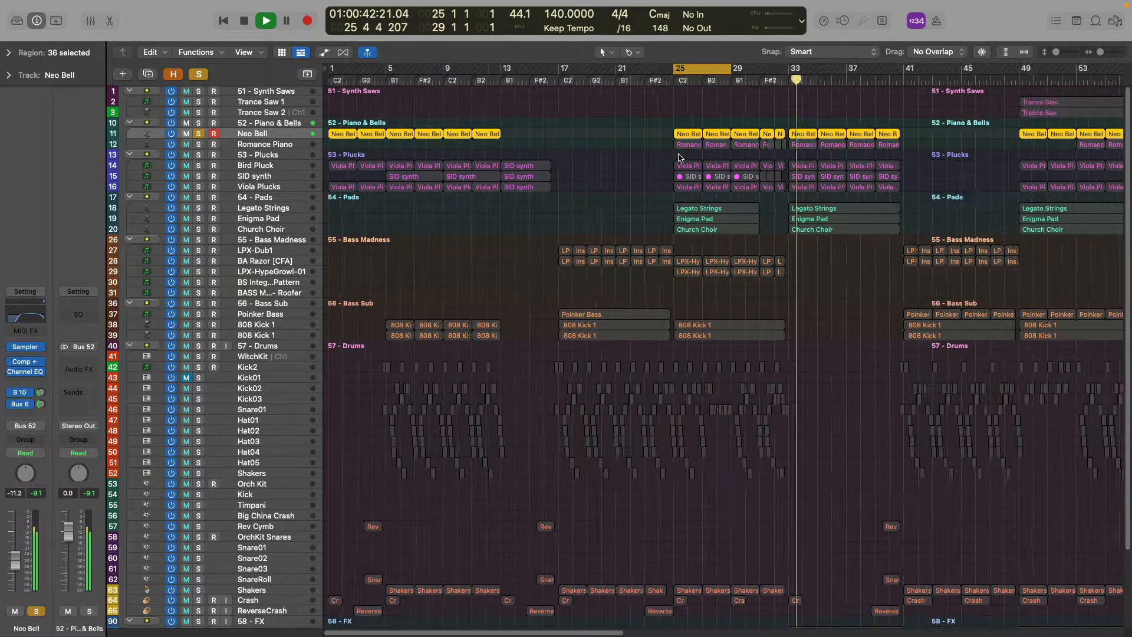
pyautogui.hscroll(5, 739, 180)
pyautogui.press('space')
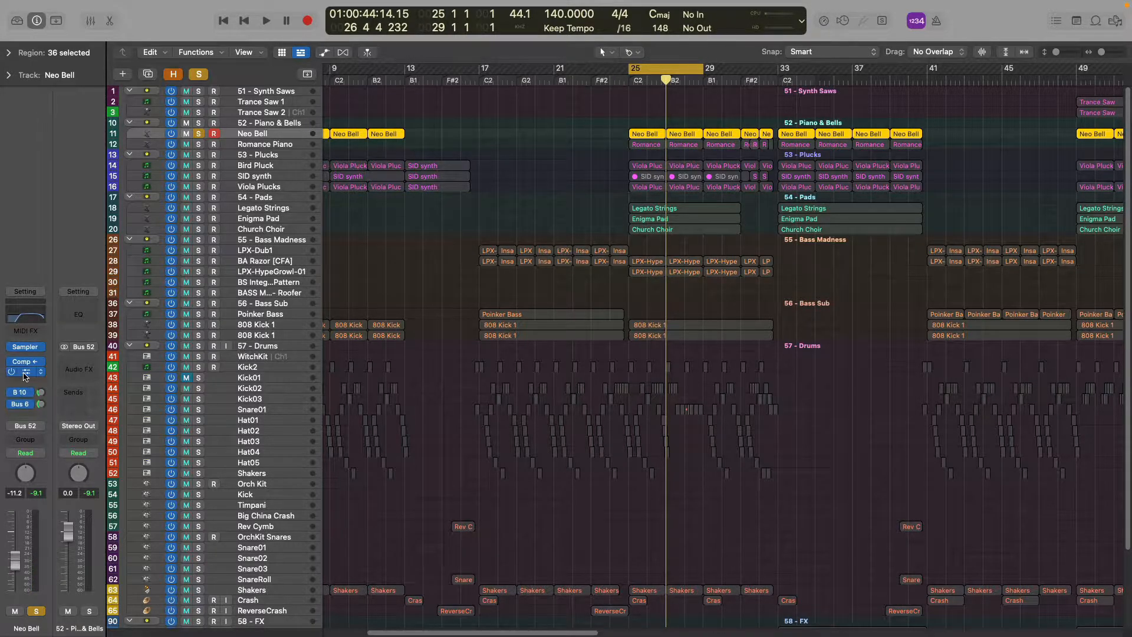
# Inspect the Neo Bell track's Channel EQ and its Bus 10 (Delay1) and Bus 6 (Reverb1) sends without changing them.
pyautogui.click(26, 376)
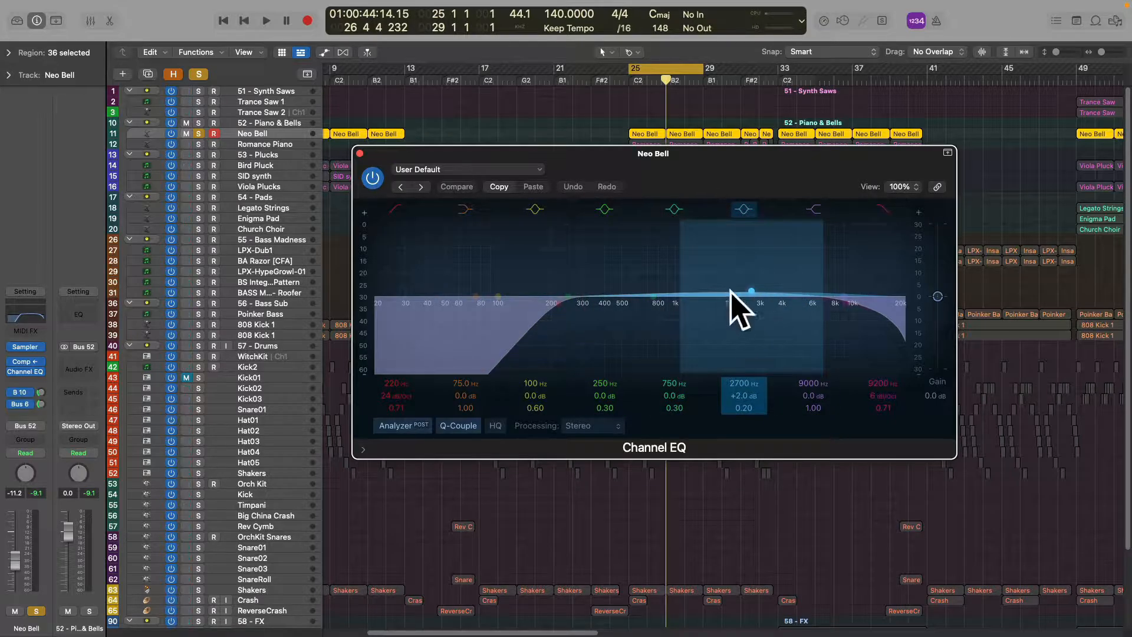
pyautogui.click(360, 154)
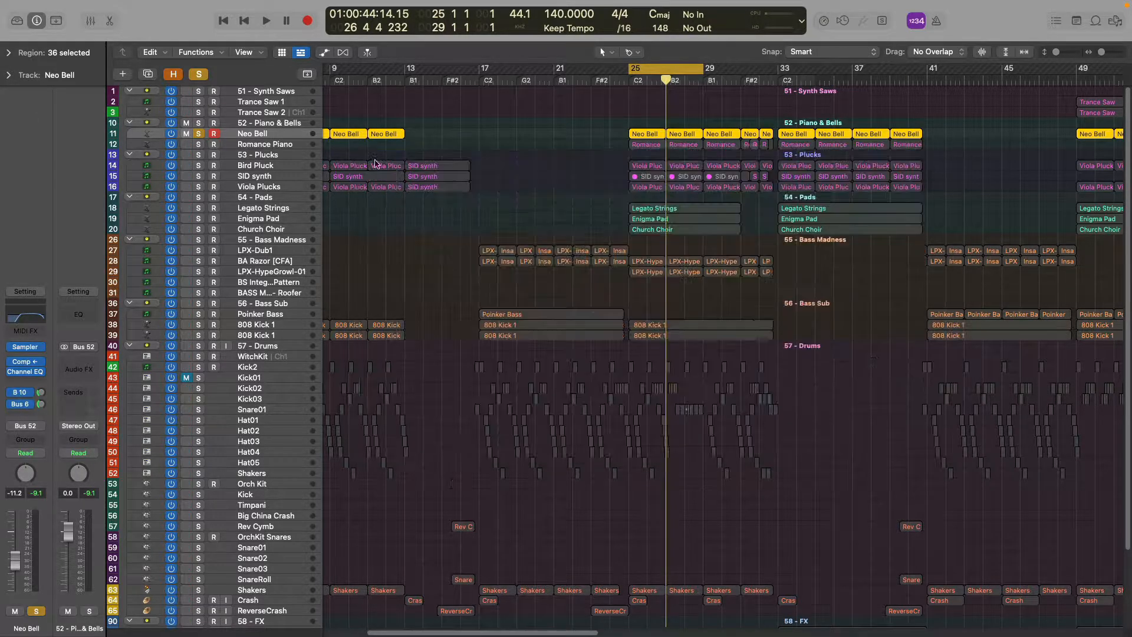
pyautogui.click(23, 393)
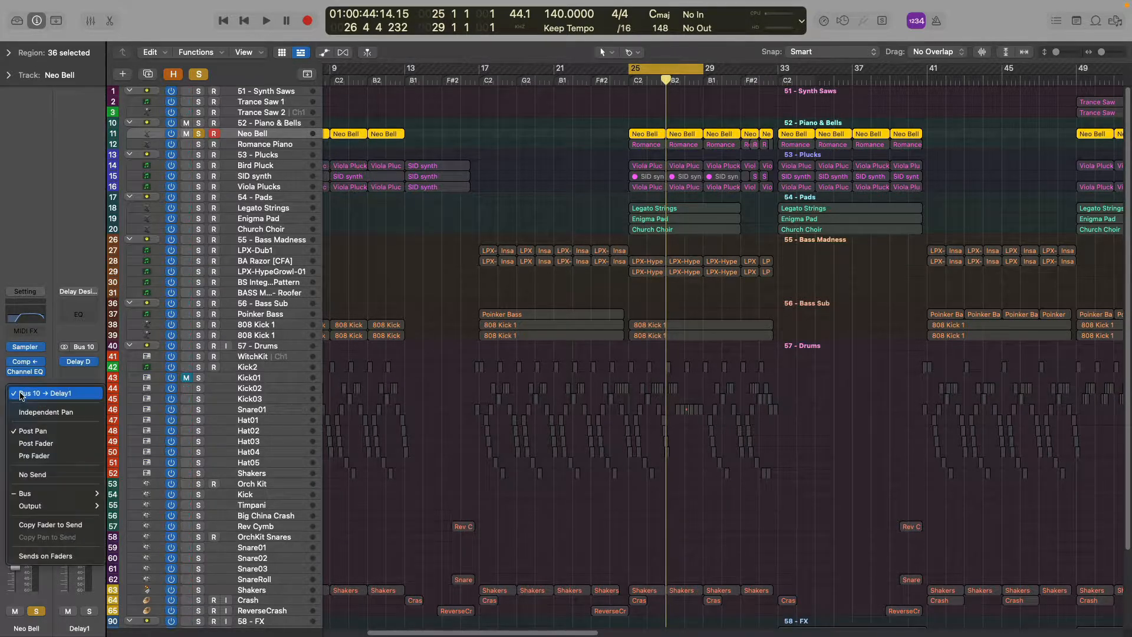
pyautogui.click(56, 223)
pyautogui.click(24, 401)
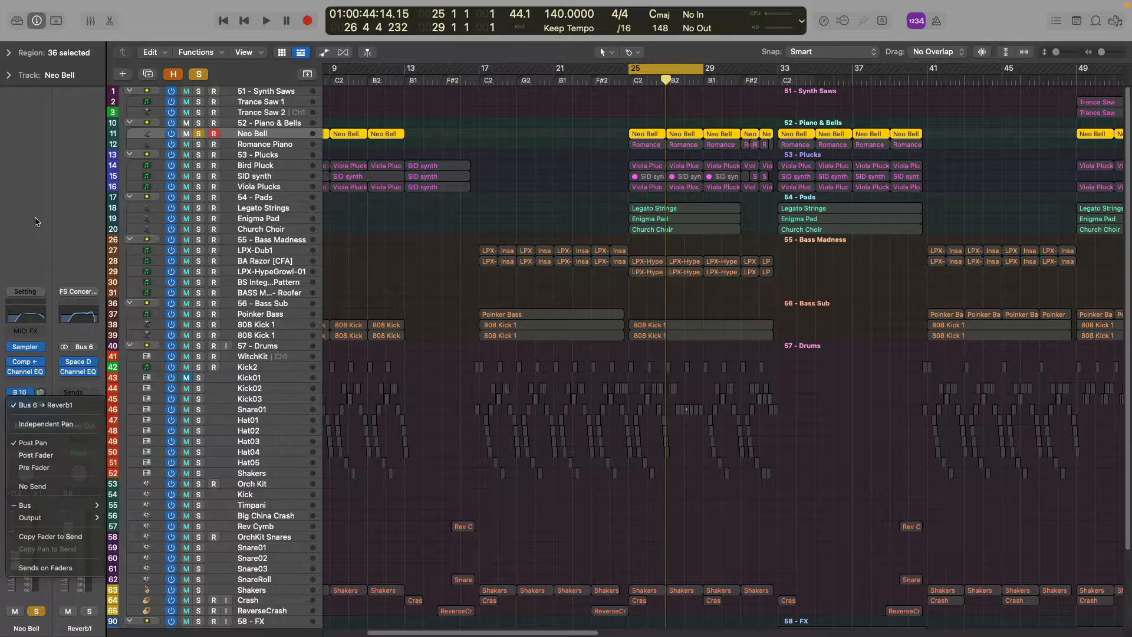
pyautogui.click(38, 274)
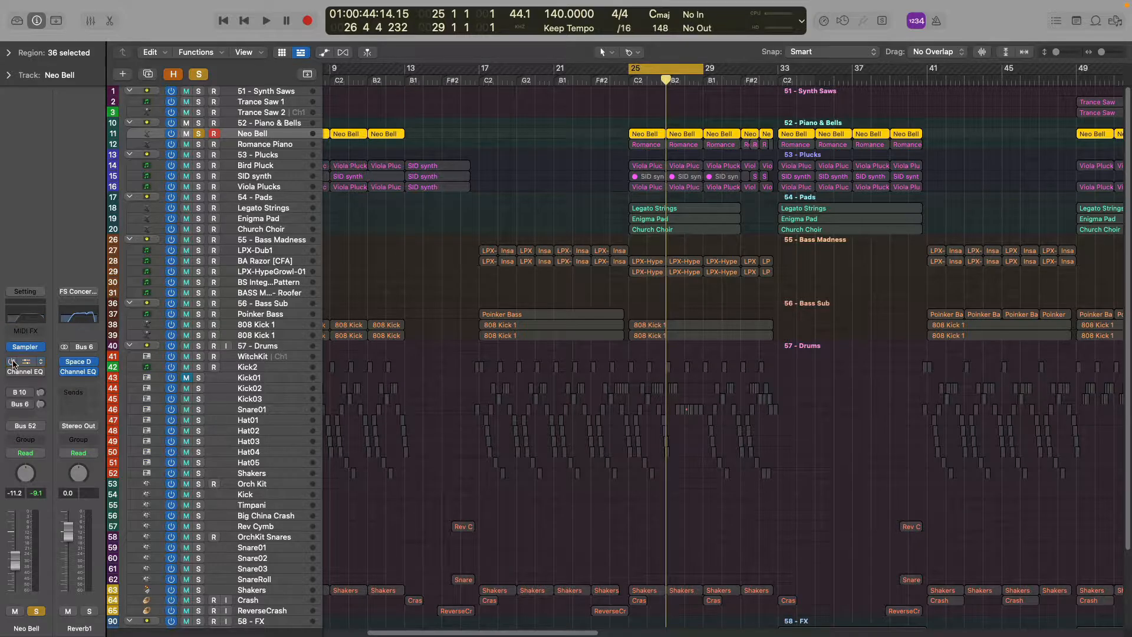
# Listen to the cycled Neo Bell passage with its compressor, Channel EQ and sends bypassed.
pyautogui.press('space')
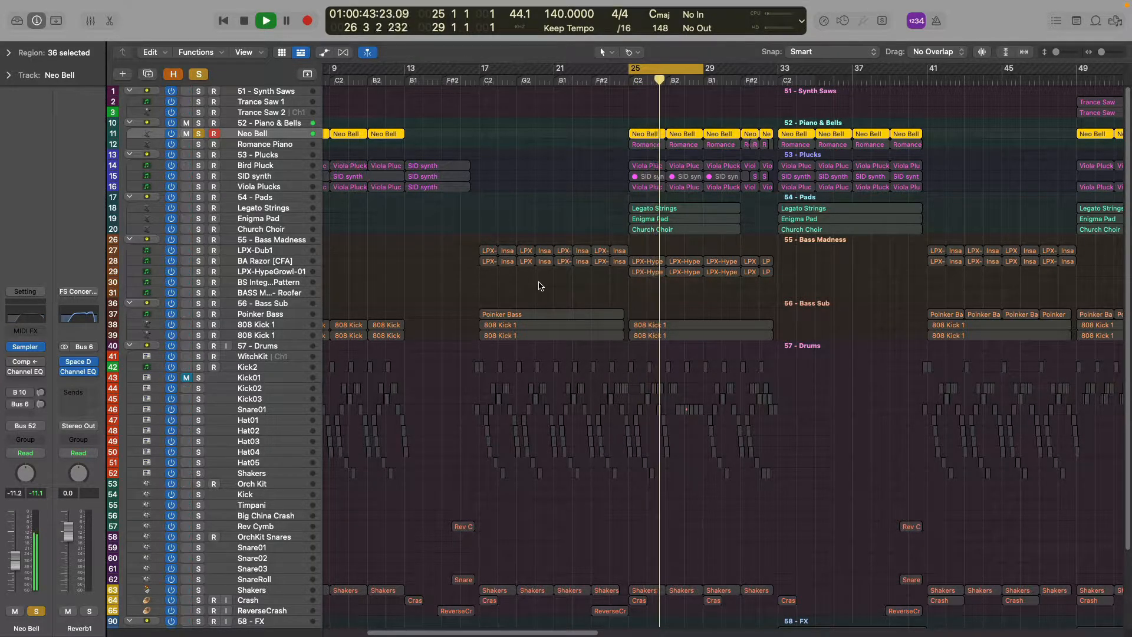
pyautogui.press('space')
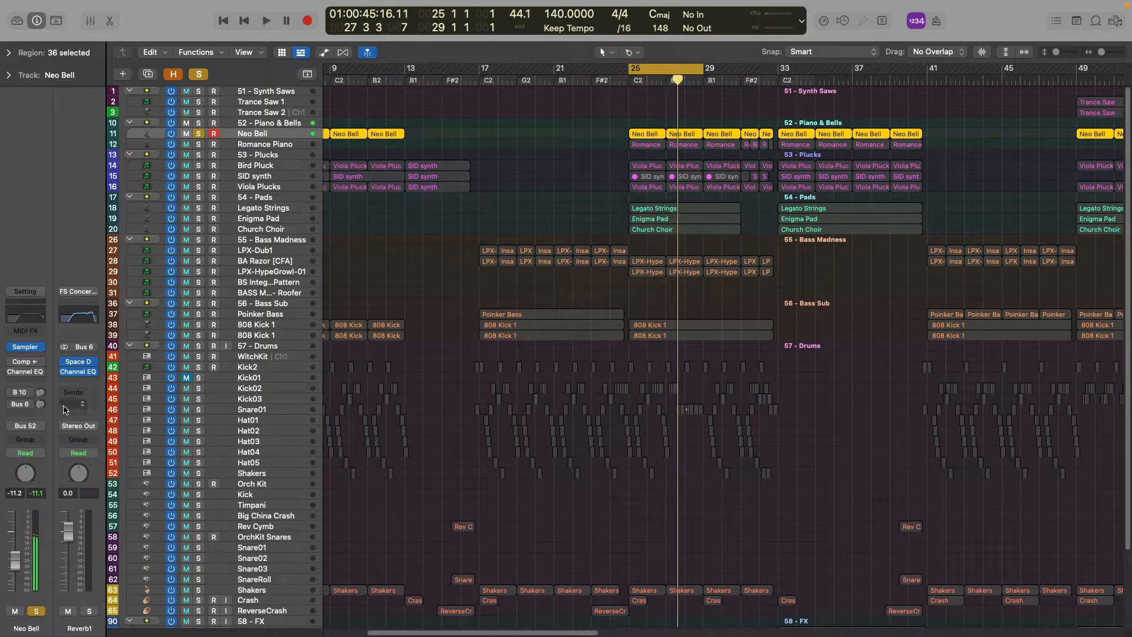
# Re-enable the Neo Bell track's compressor, Channel EQ, Bus 10 and Bus 6 sends, and play the cycled passage with effects.
pyautogui.click(12, 392)
pyautogui.click(12, 372)
pyautogui.click(13, 361)
pyautogui.press('space')
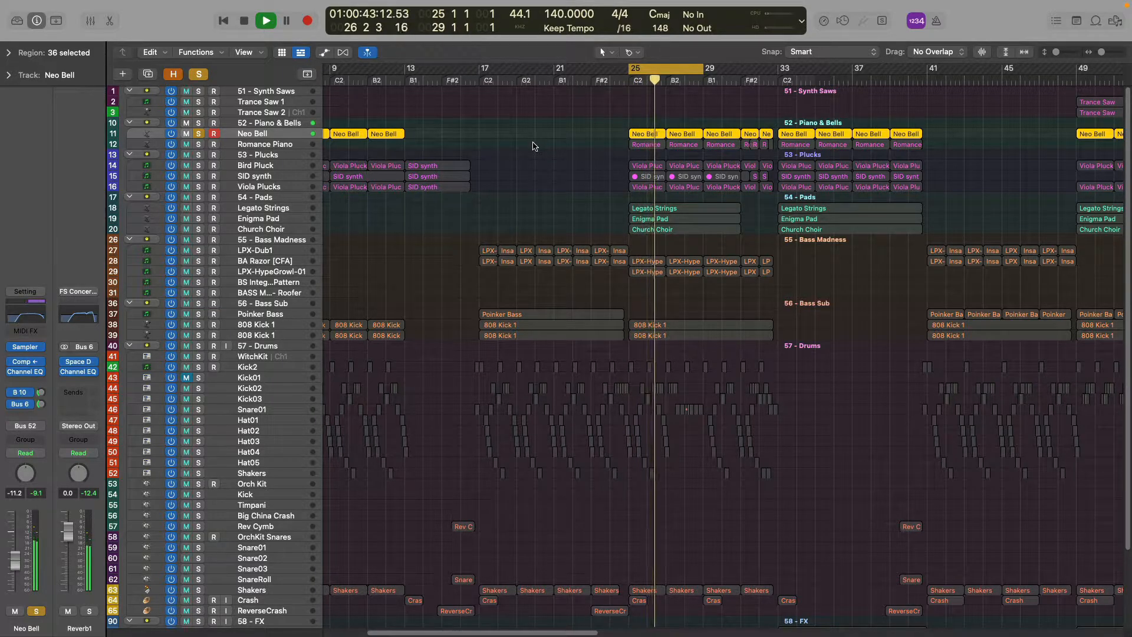
pyautogui.press('space')
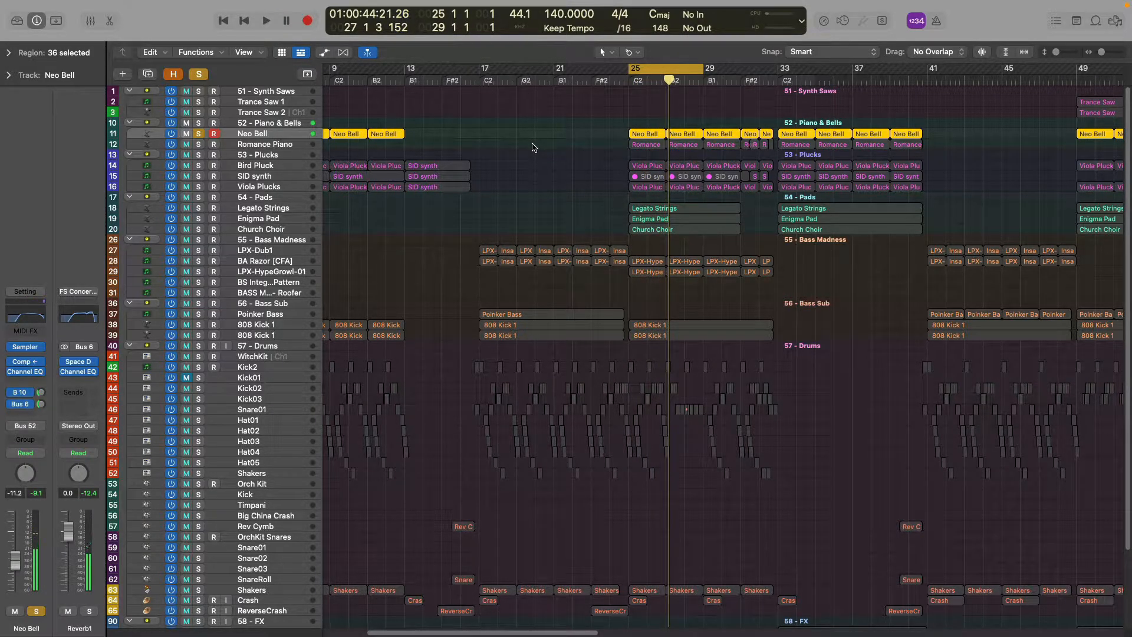
# Review the Romance Piano track's Steinway Piano 2 Sampler settings and its Channel EQ bands, closing each plug-in after viewing.
pyautogui.moveTo(558, 45); pyautogui.dragTo(544, 44)
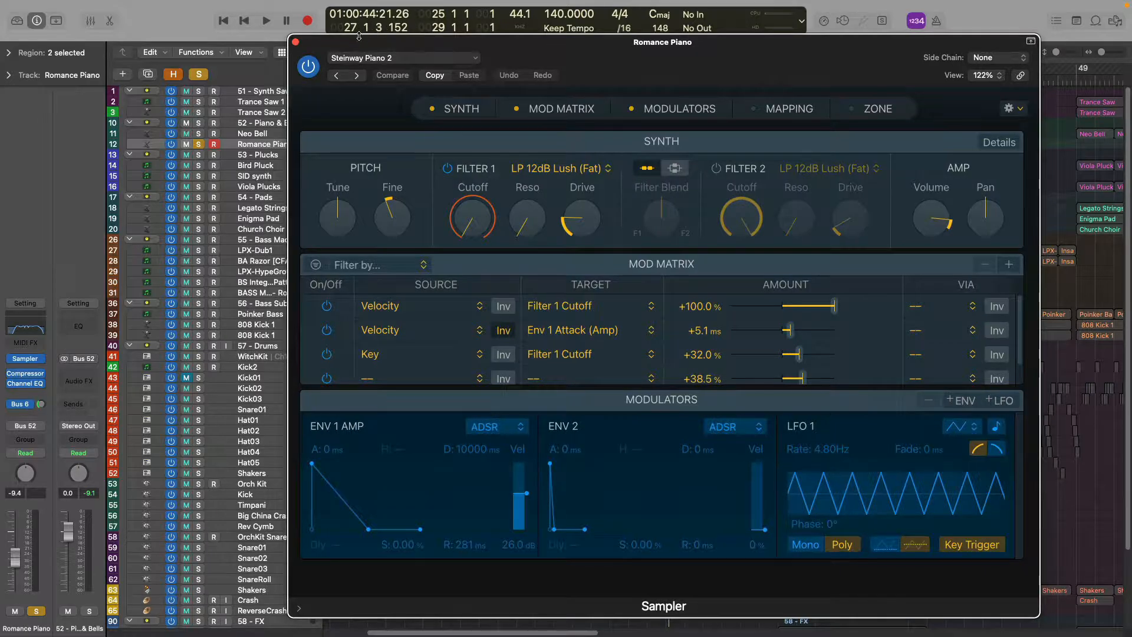
pyautogui.moveTo(358, 37); pyautogui.dragTo(323, 39)
pyautogui.click(289, 36)
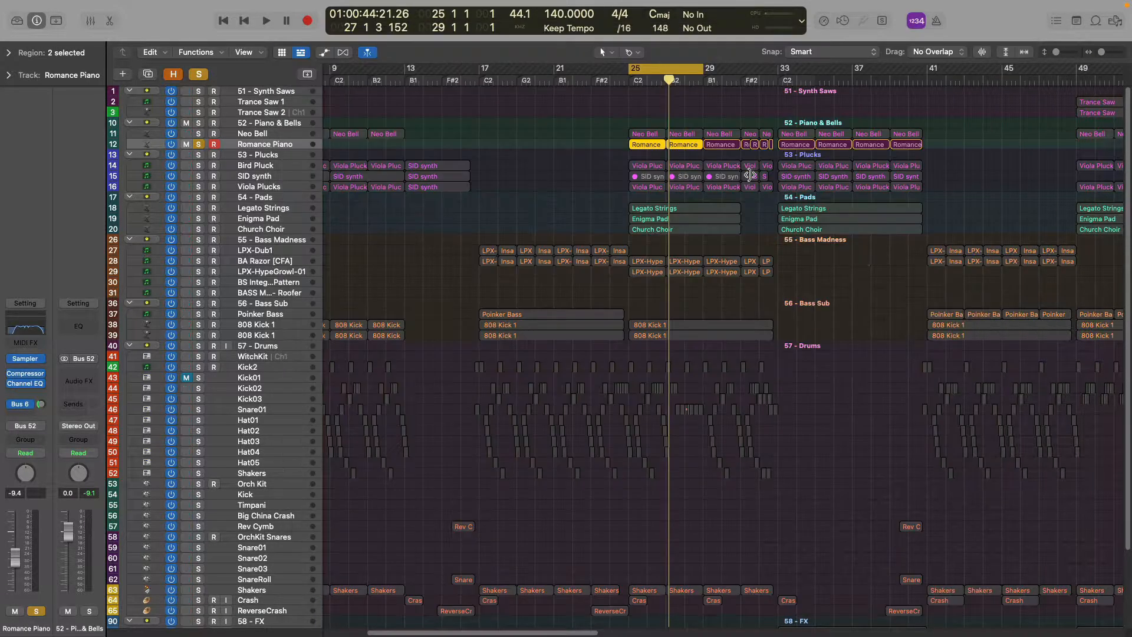
pyautogui.click(26, 385)
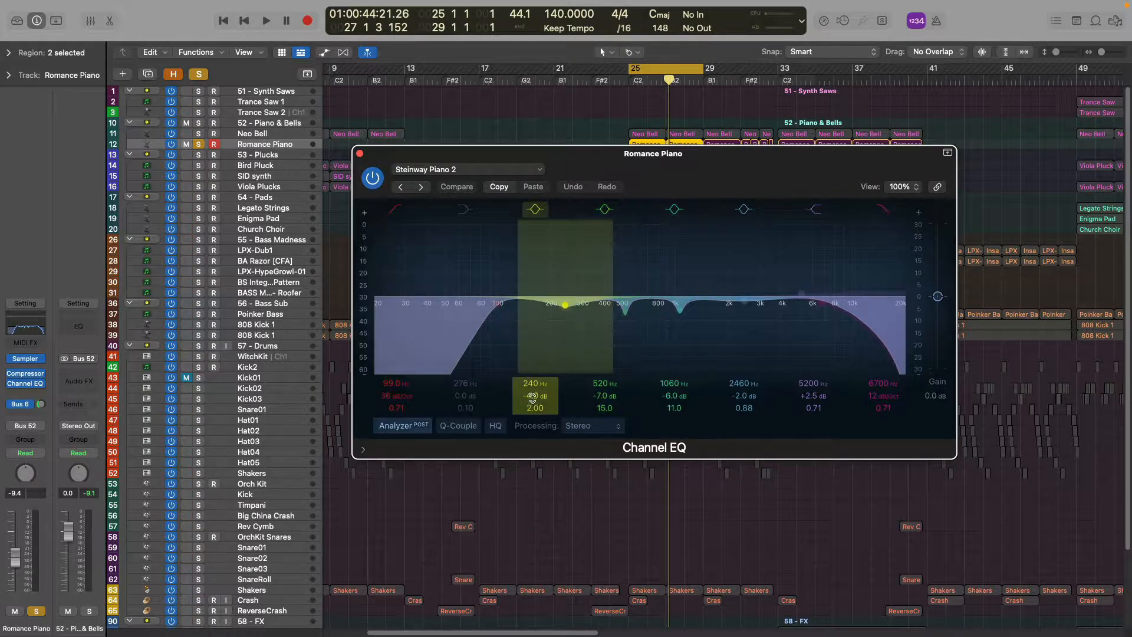
pyautogui.click(360, 154)
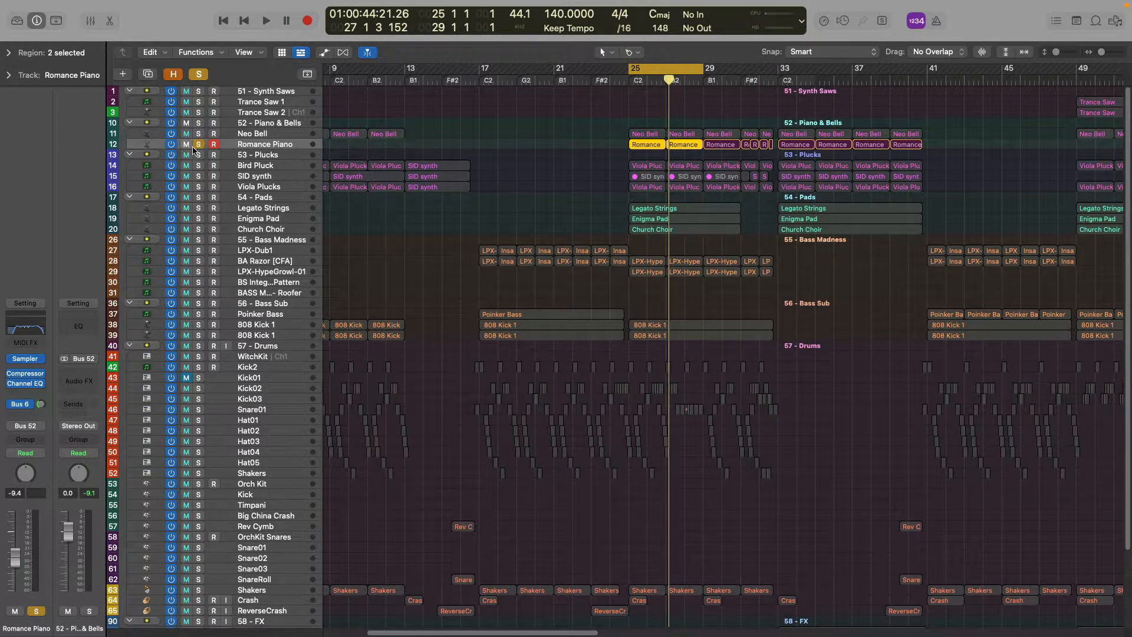
# Listen to the soloed Romance Piano alone and together with soloed Neo Bell, extending the cycle range to bar 33.
pyautogui.press('space')
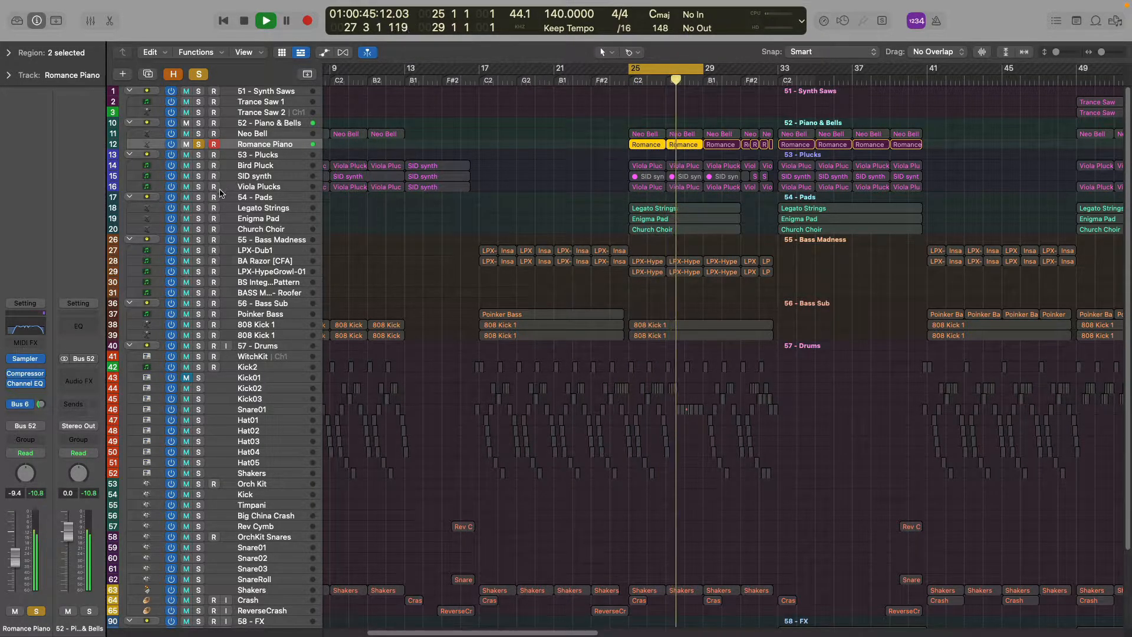
pyautogui.press('space')
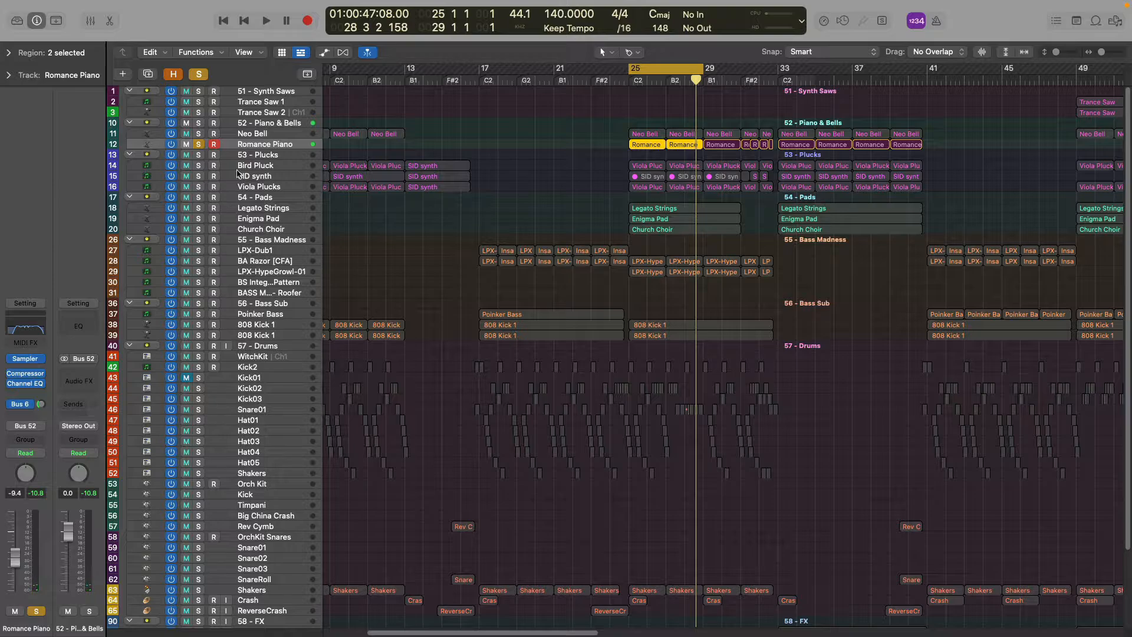
pyautogui.click(198, 135)
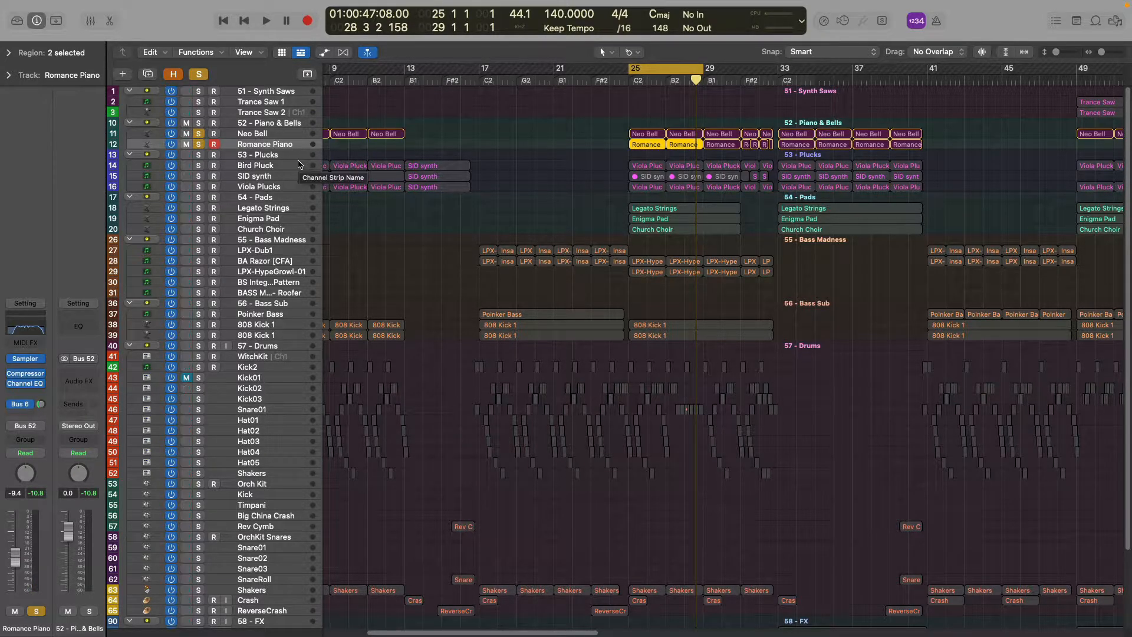
pyautogui.press('space')
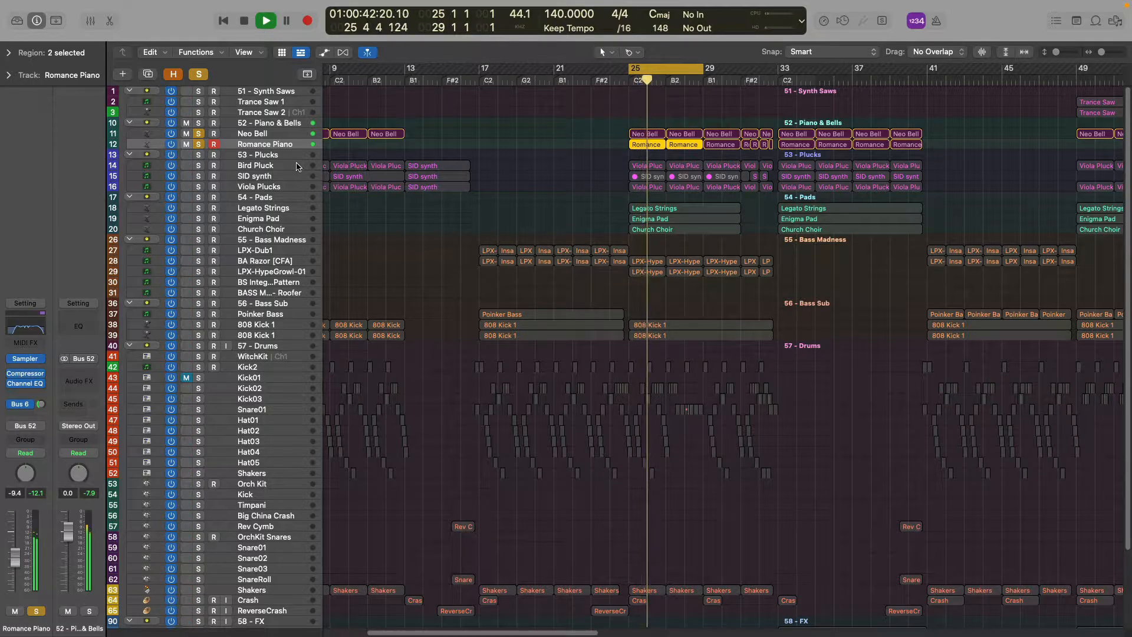
pyautogui.moveTo(702, 67); pyautogui.dragTo(777, 63)
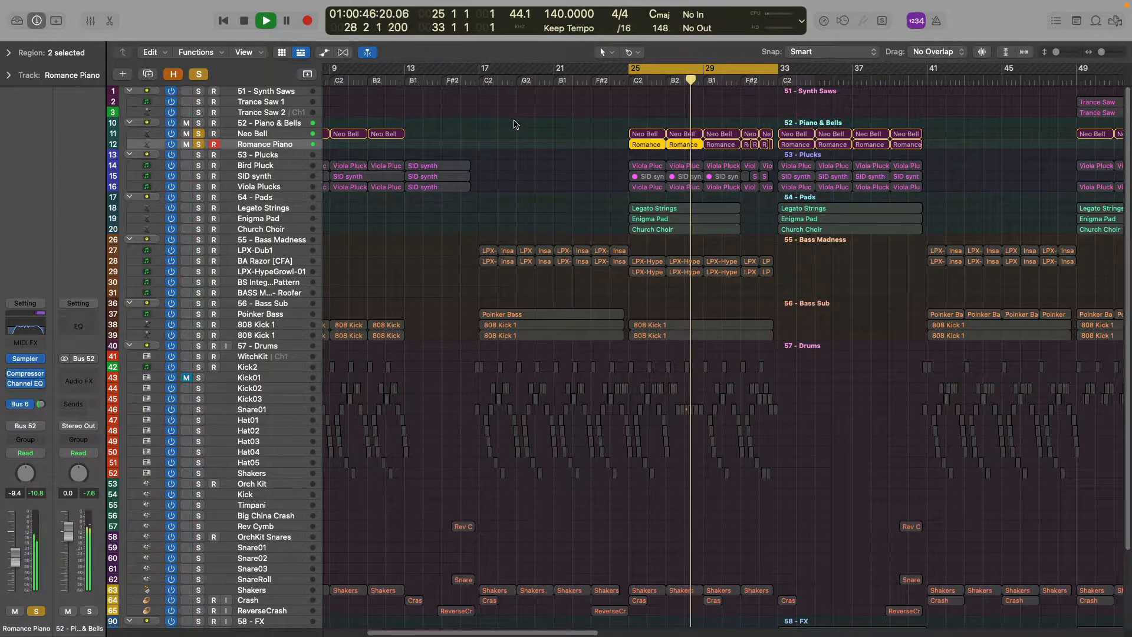
pyautogui.press('space')
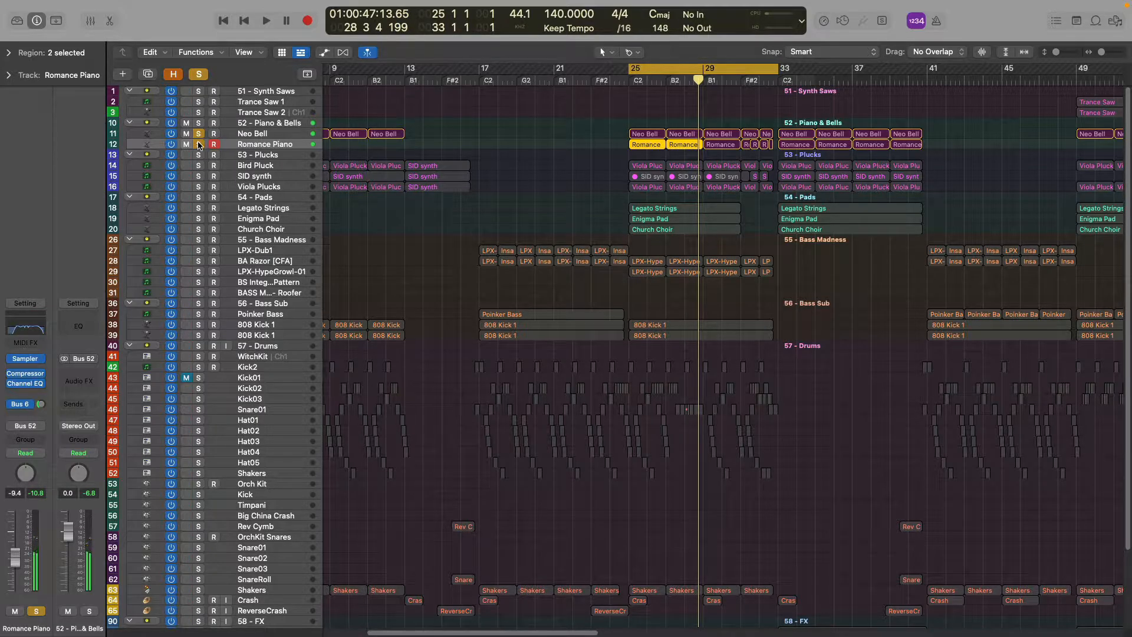
# Set the cycle range to bars 49–65 over the Trance Saw regions and play the Trance Saw 1 track soloed.
pyautogui.click(24, 404)
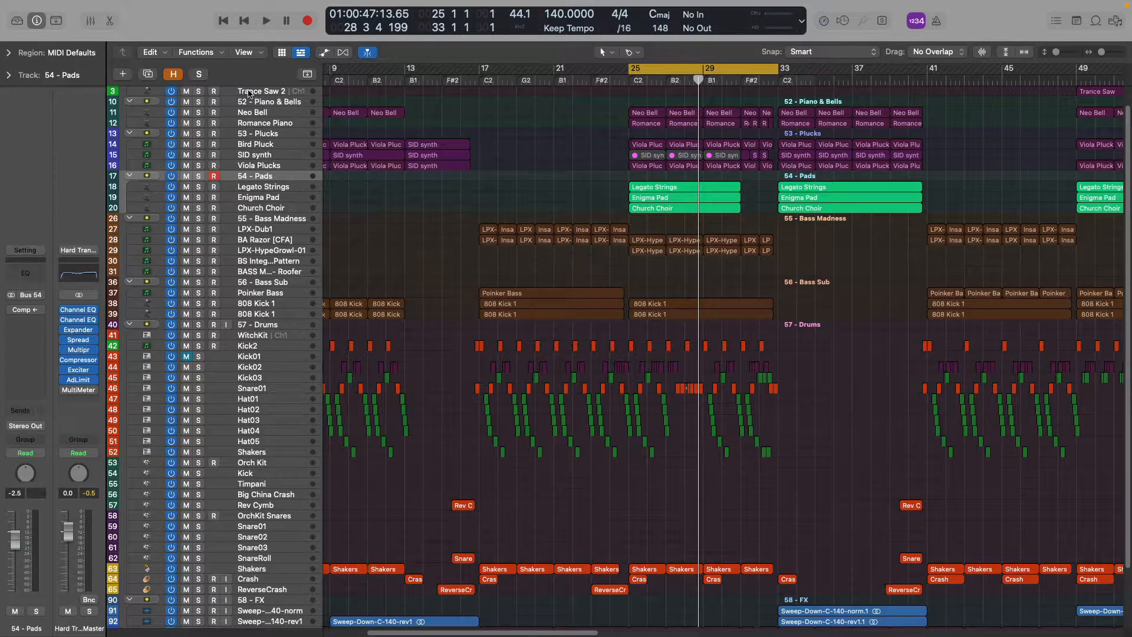
pyautogui.scroll(2, 242, 103)
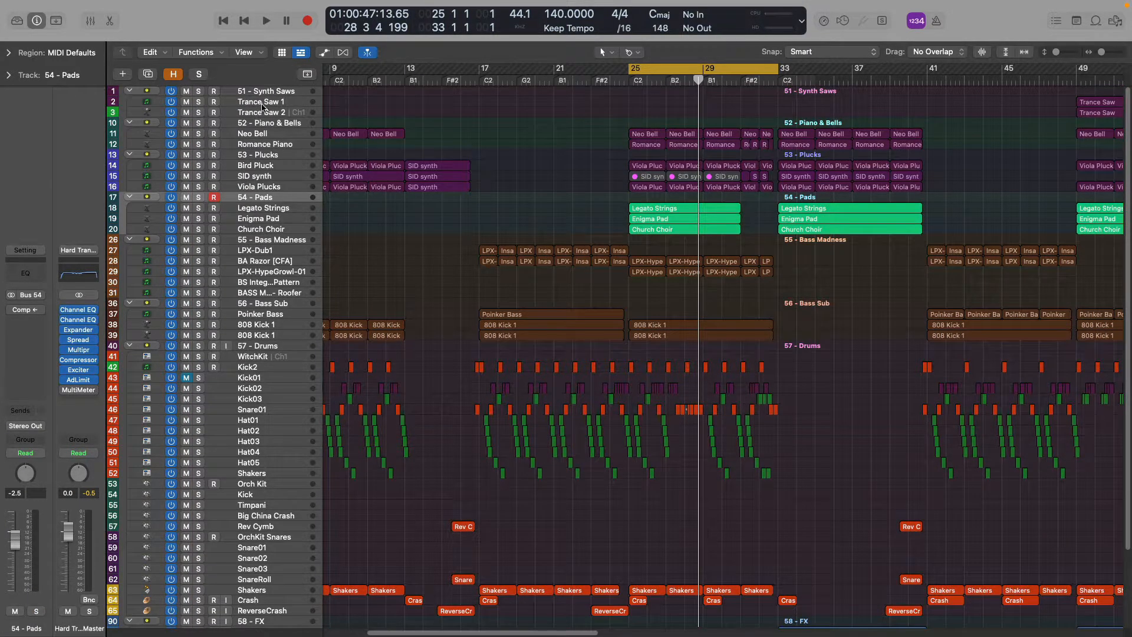
pyautogui.click(262, 103)
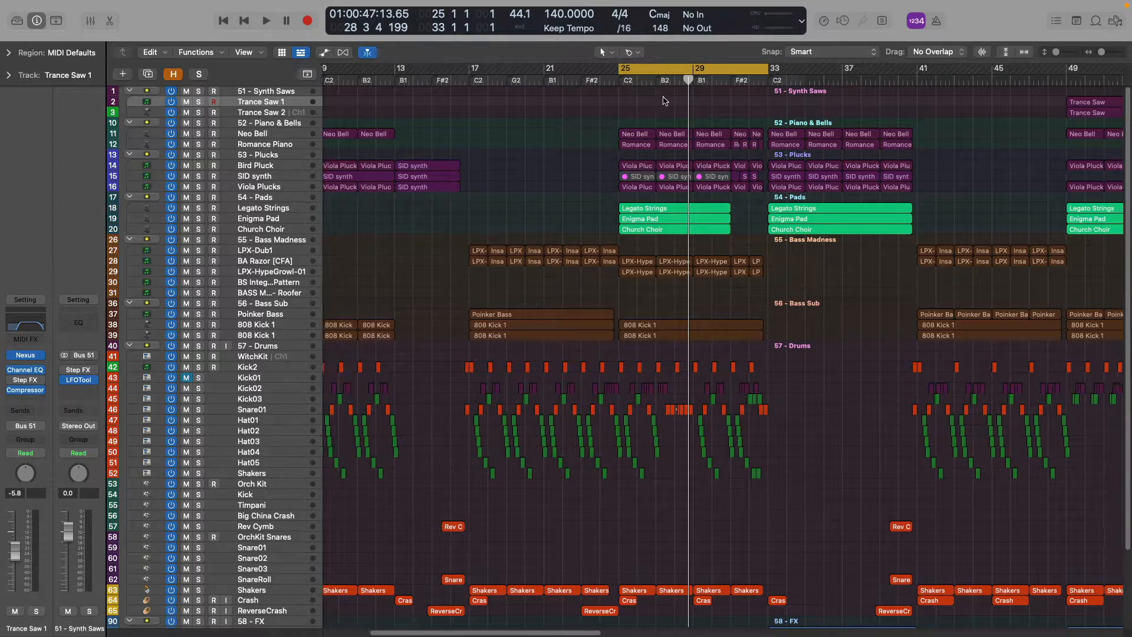
pyautogui.hscroll(10, 649, 93)
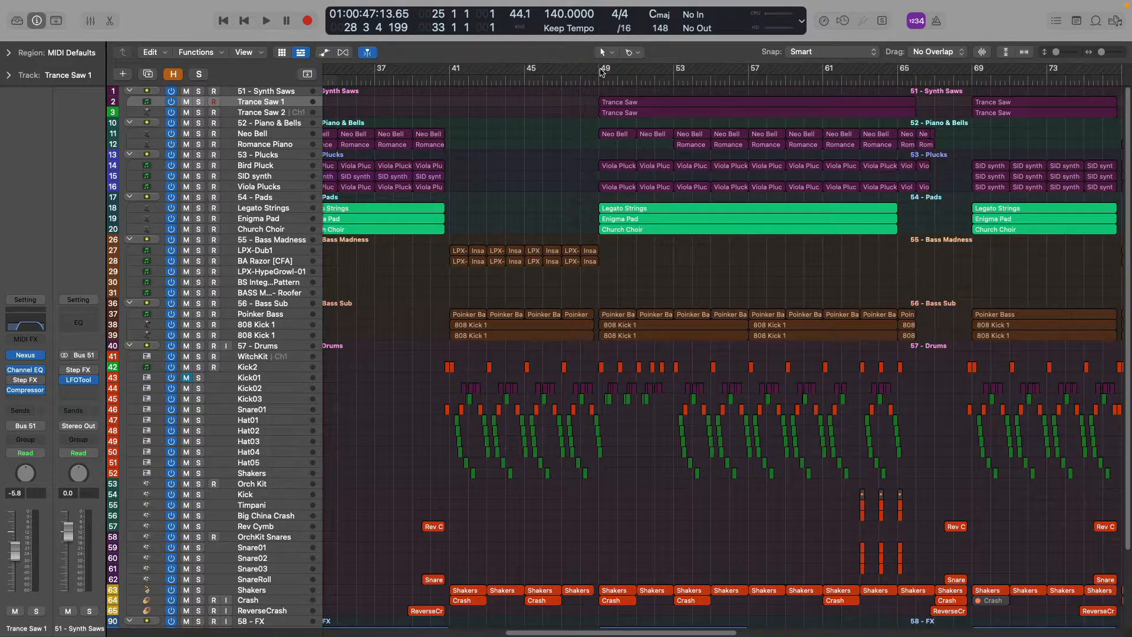
pyautogui.moveTo(602, 72); pyautogui.dragTo(898, 69)
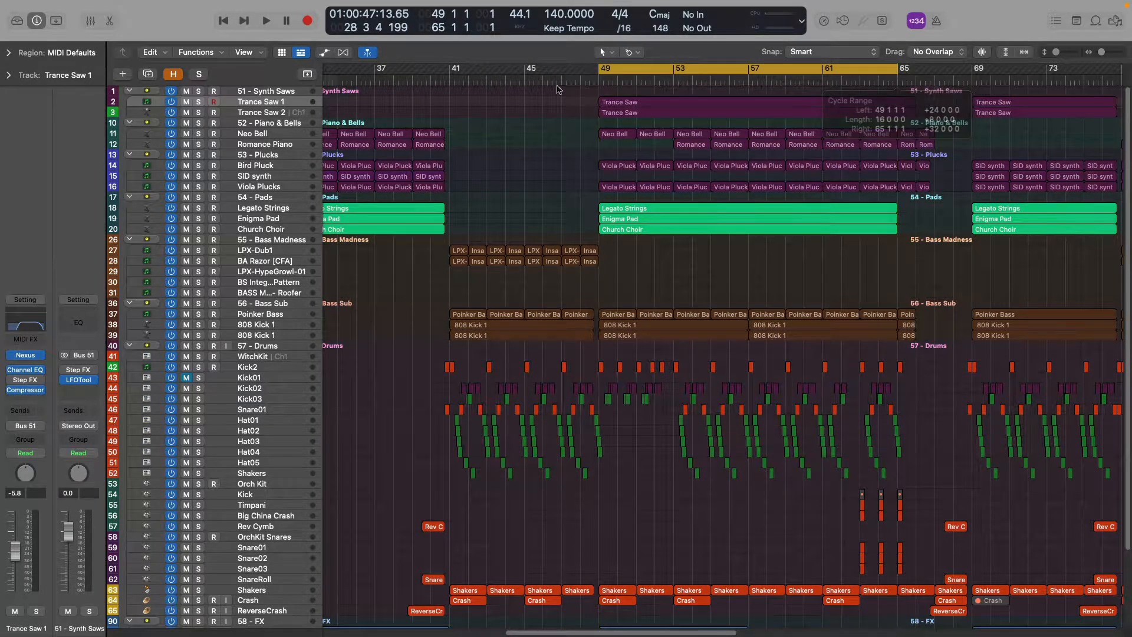
pyautogui.click(197, 102)
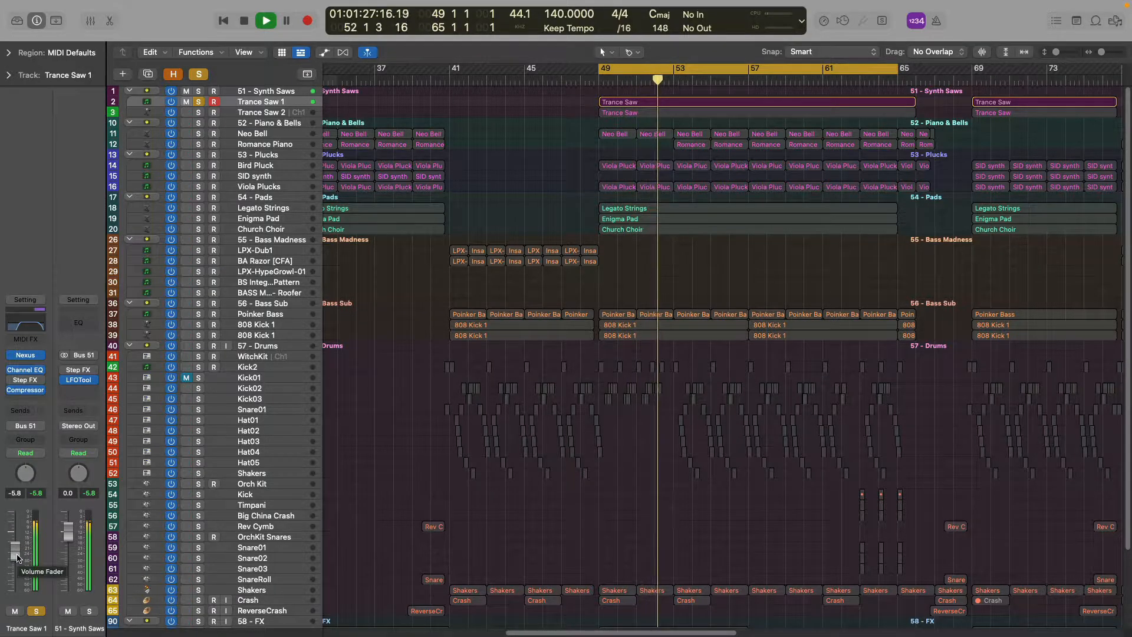
pyautogui.press('space')
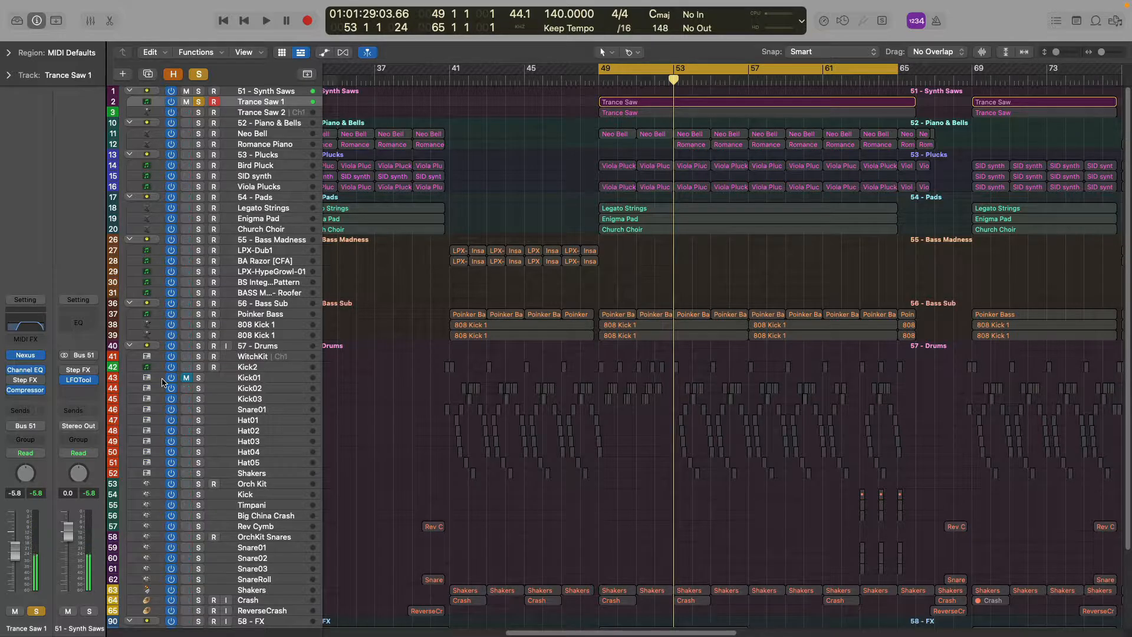
# Examine the LFOTool volume curve on the 51 - Synth Saws track against the soloed drums during playback, and close the plug-in.
pyautogui.moveTo(15, 394)
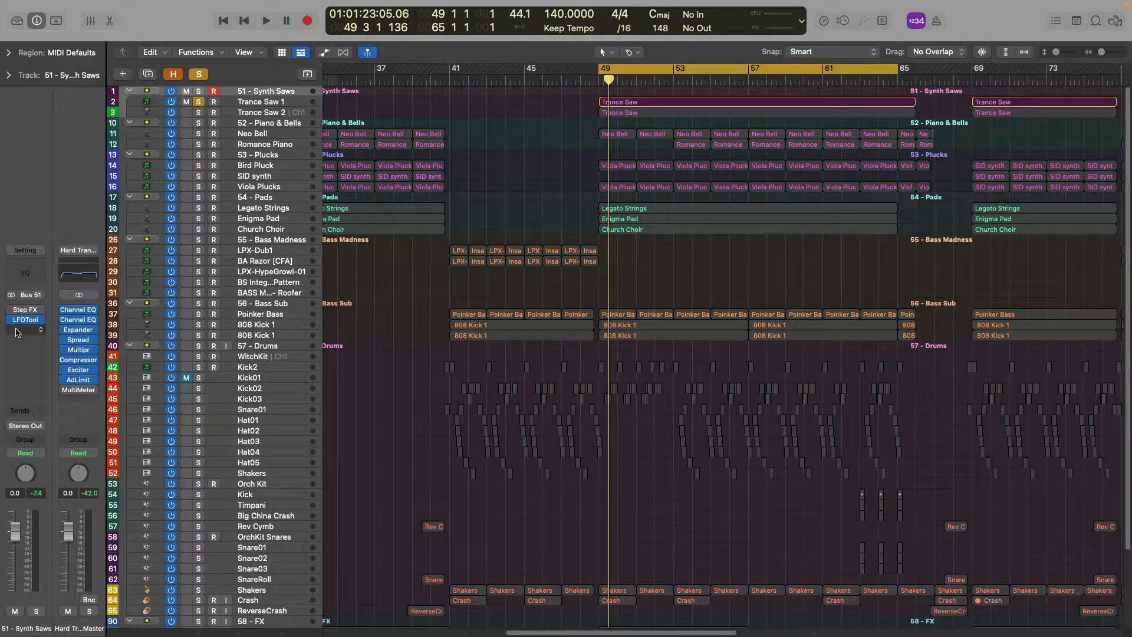
pyautogui.moveTo(12, 324)
pyautogui.click(25, 321)
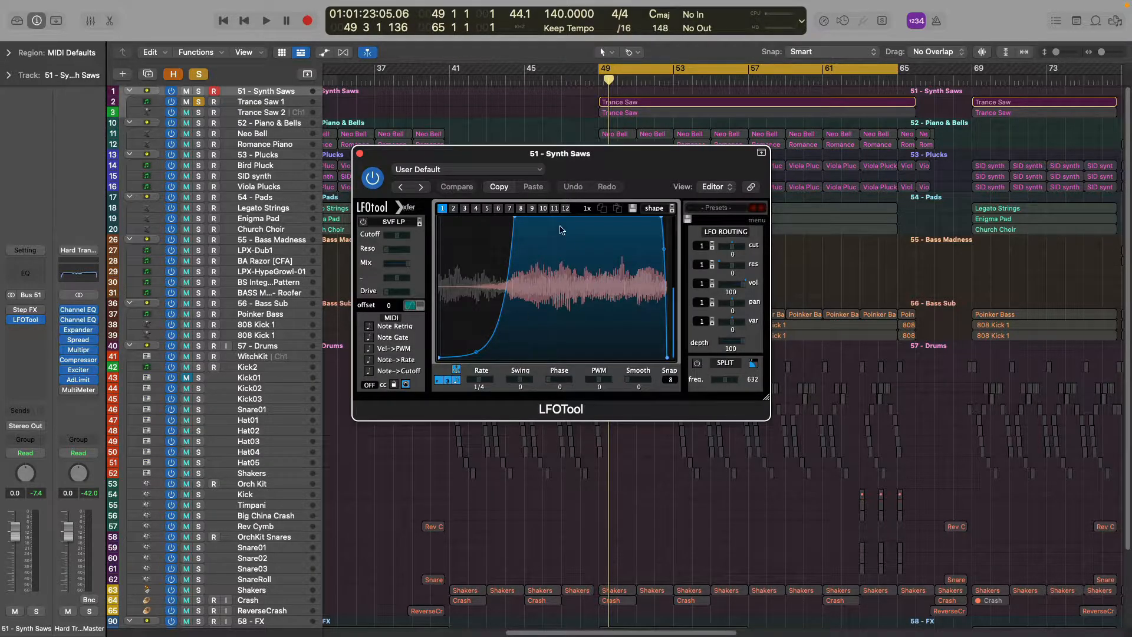
pyautogui.moveTo(506, 164); pyautogui.dragTo(578, 222)
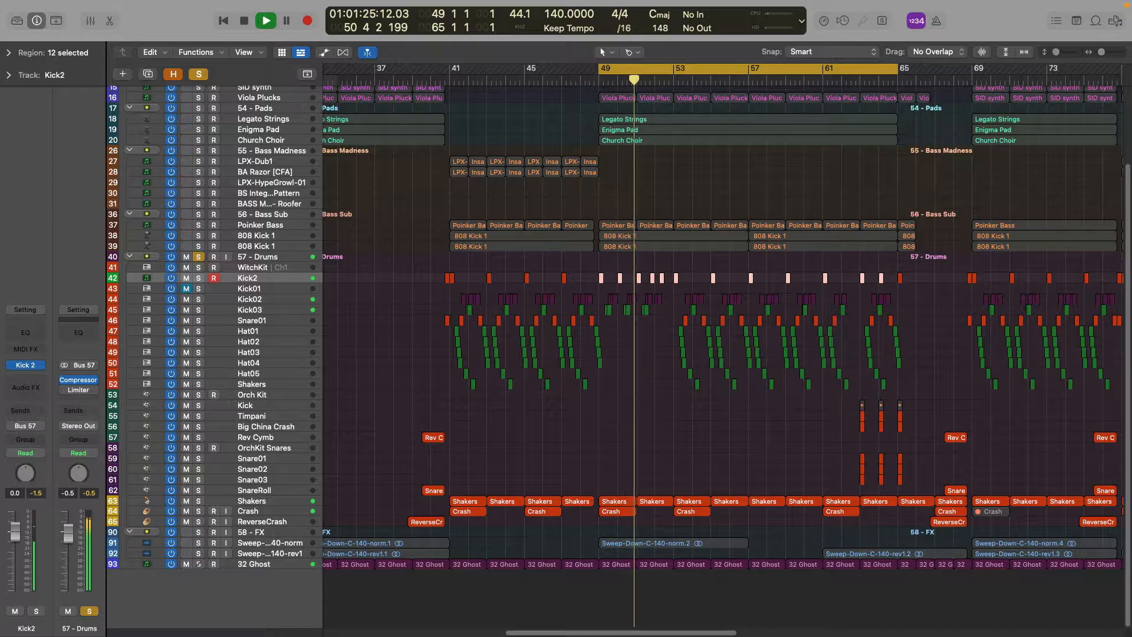
pyautogui.press('v')
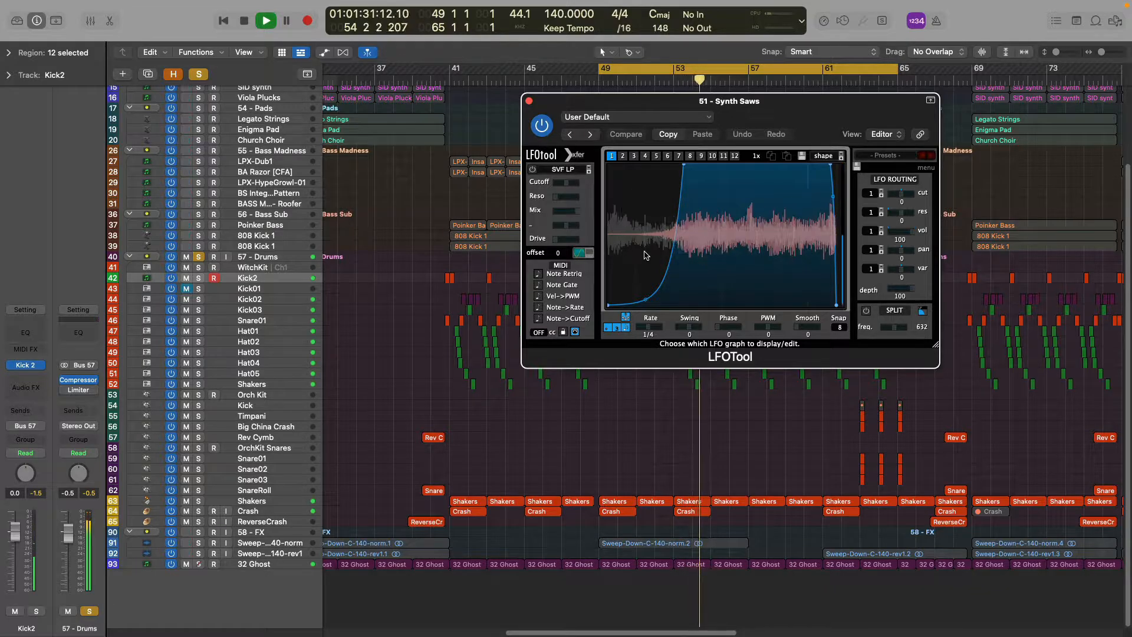
pyautogui.press('space')
pyautogui.click(529, 101)
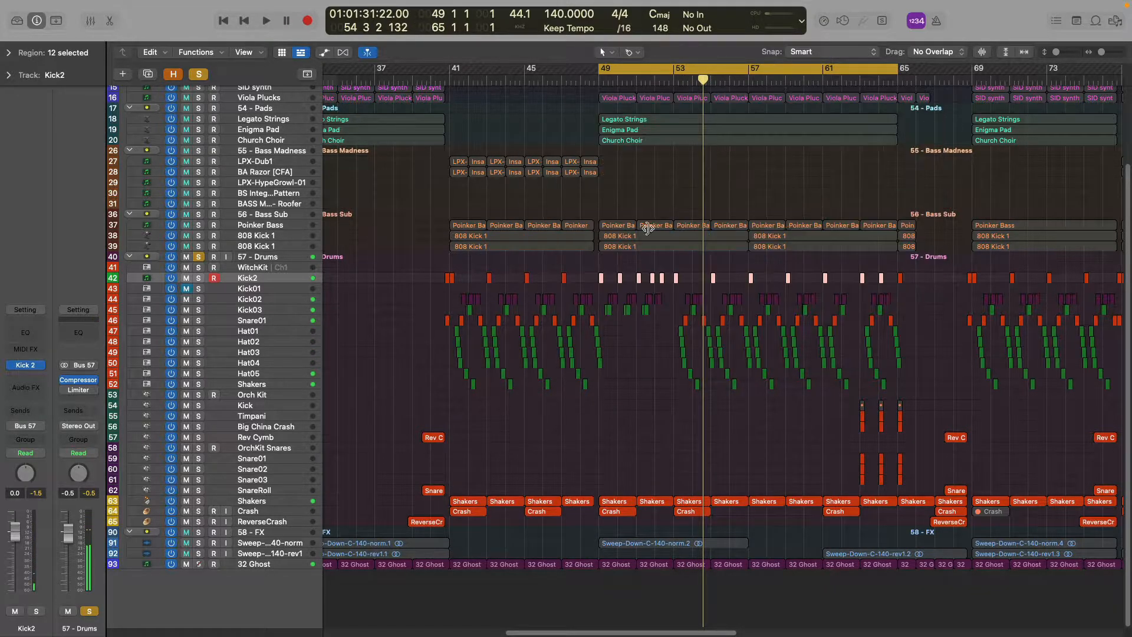
# Clear the solos on the 57 - Drums and Trance Saw 1 tracks.
pyautogui.click(201, 260)
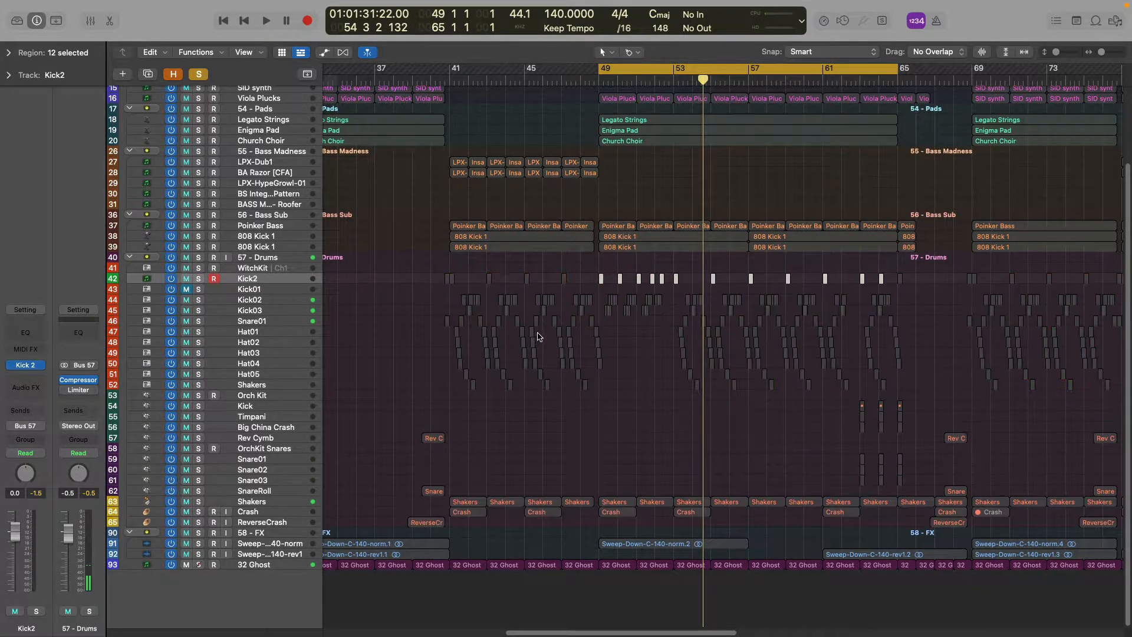
pyautogui.scroll(5, 201, 260)
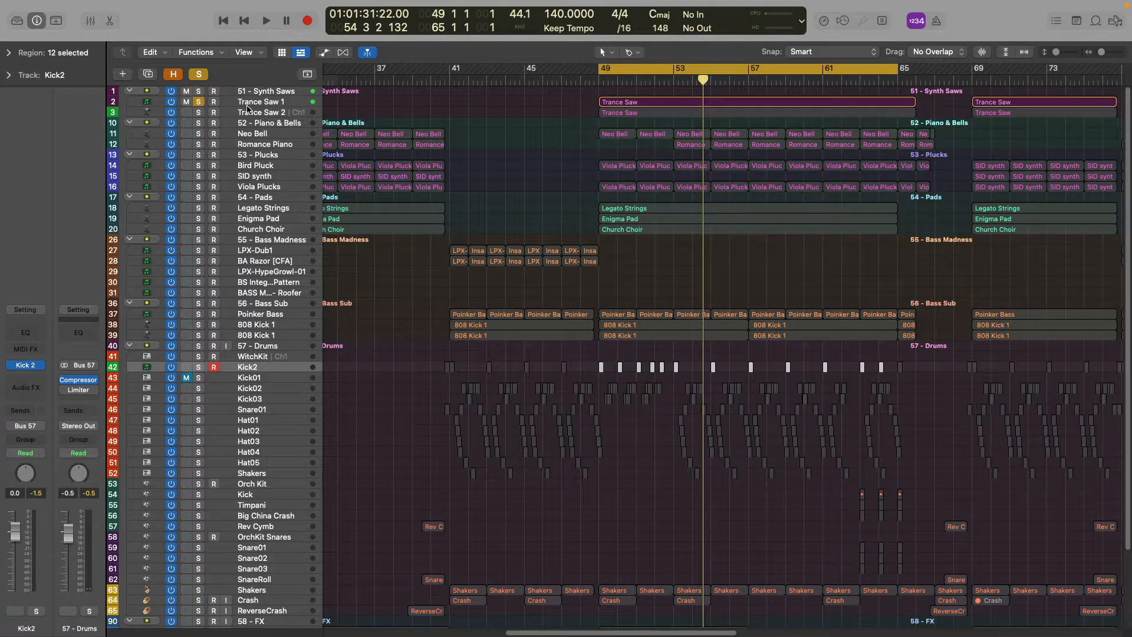
pyautogui.click(259, 91)
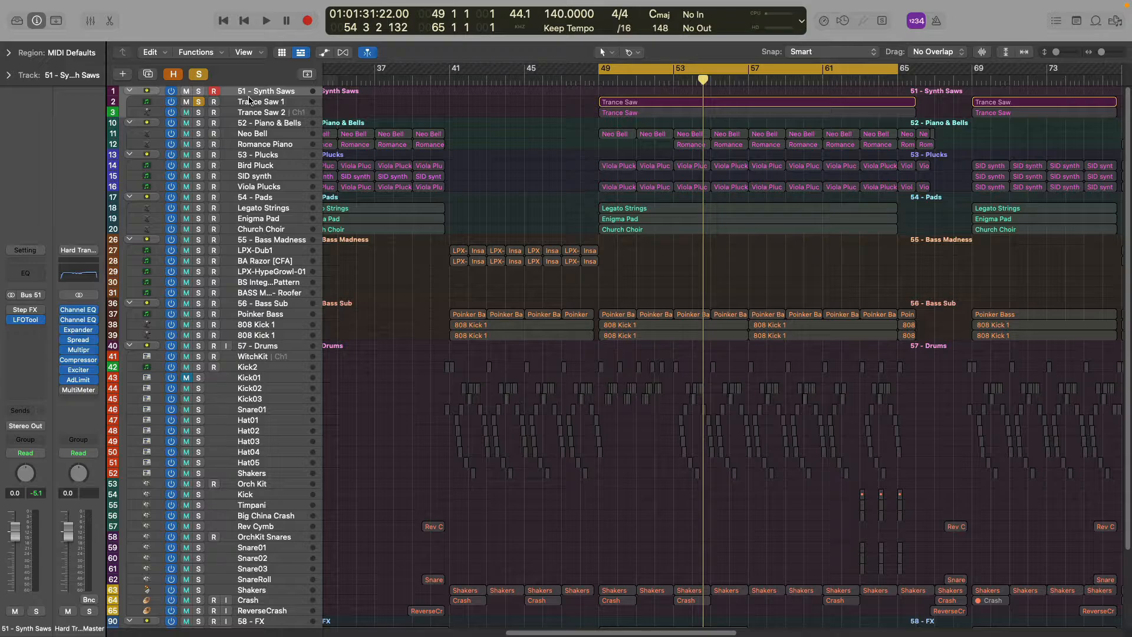
pyautogui.click(199, 104)
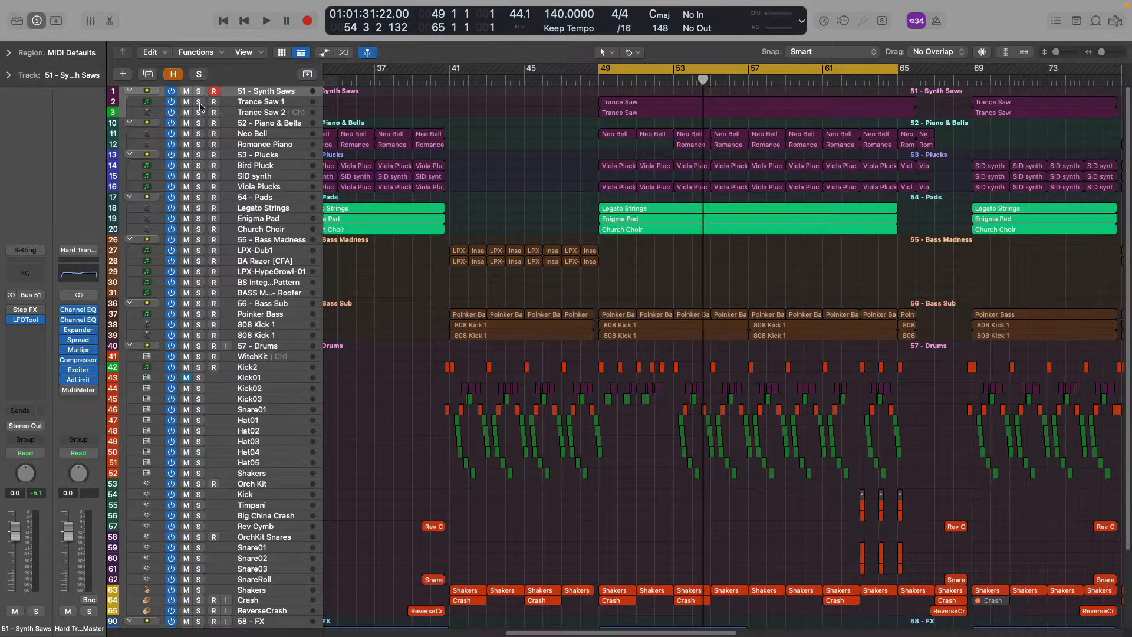
# Open Step FX on the Trance Saw 1 track and load the LPX-PsyLFO preset.
pyautogui.click(257, 104)
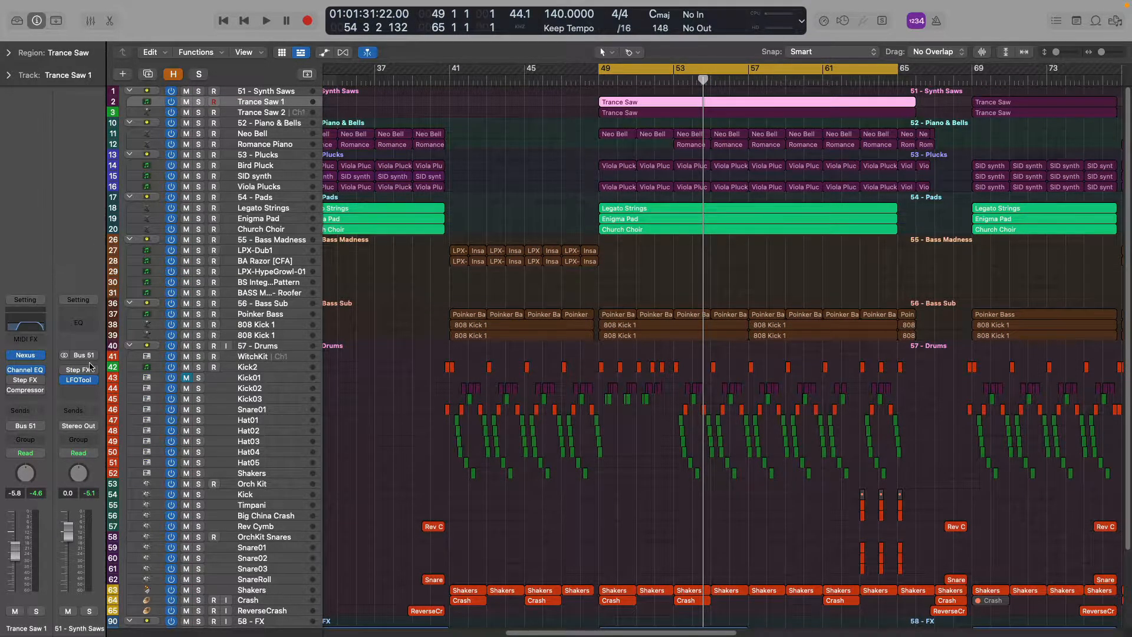
pyautogui.click(270, 92)
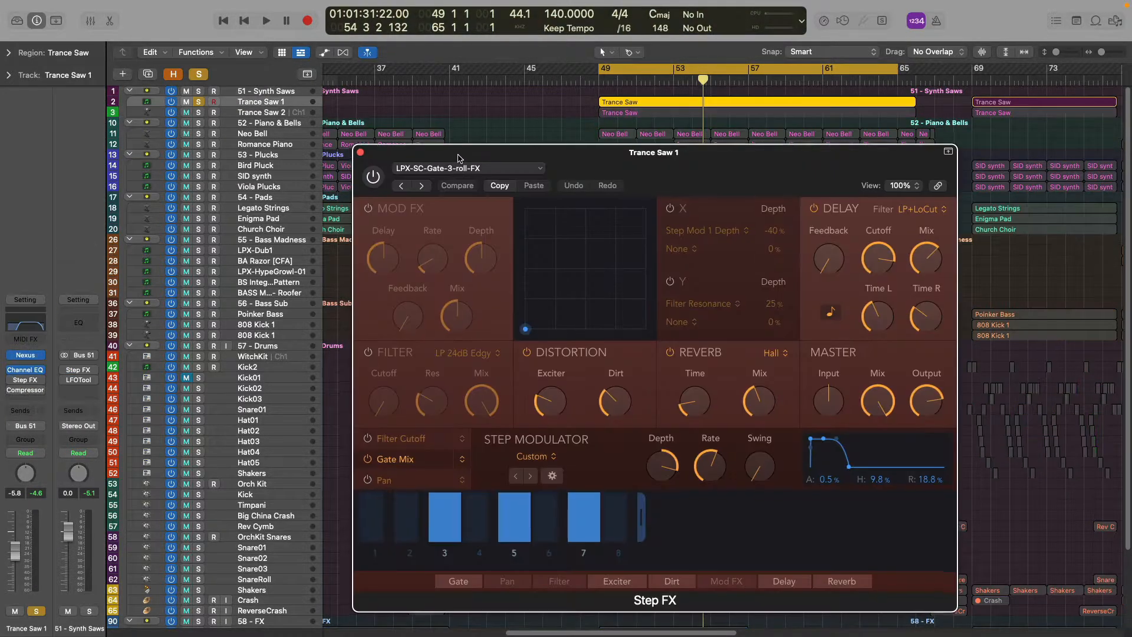
pyautogui.moveTo(462, 153); pyautogui.dragTo(501, 126)
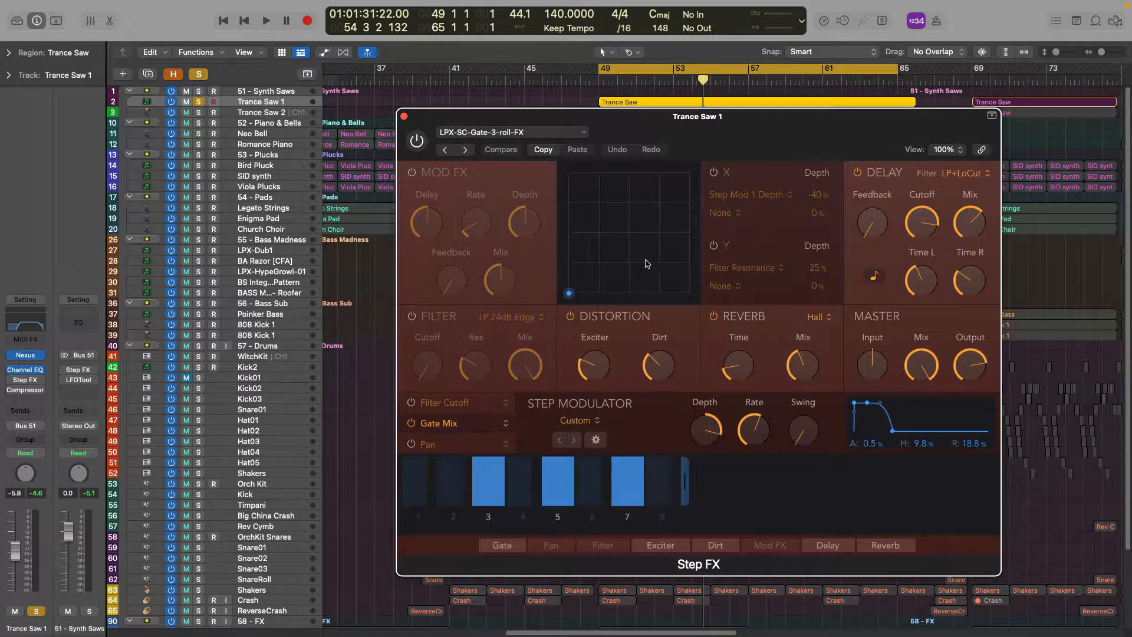
pyautogui.click(532, 150)
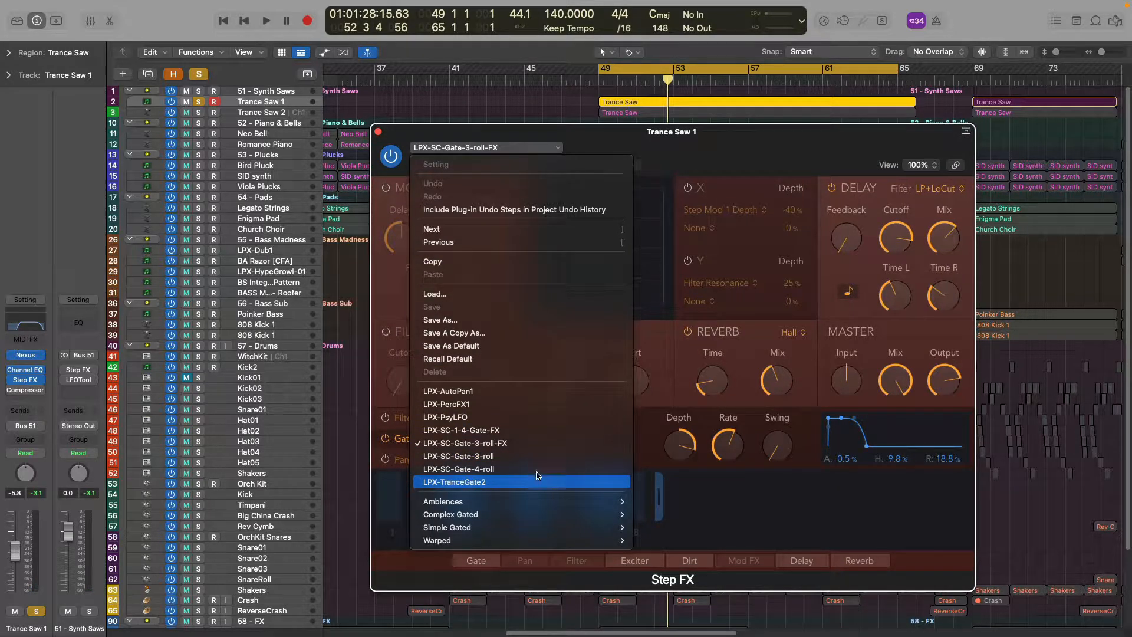
pyautogui.click(529, 422)
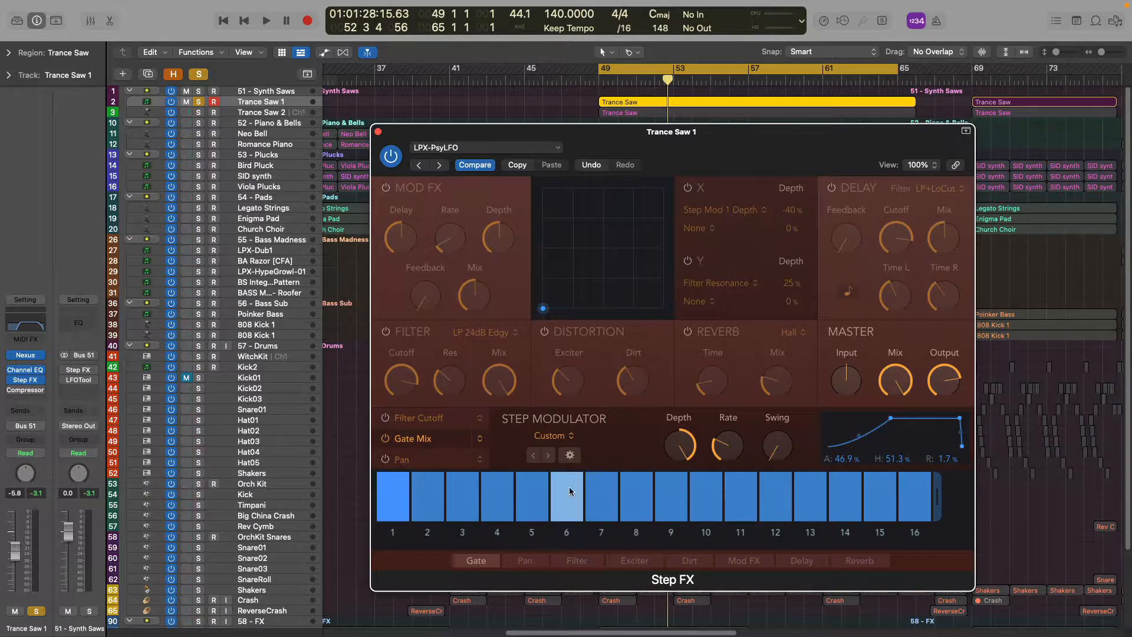
# Listen to soloed Trance Saw 1 through the LPX-PsyLFO preset and examine its step modulator's depth, 1/4 rate, envelope and gate.
pyautogui.press('space')
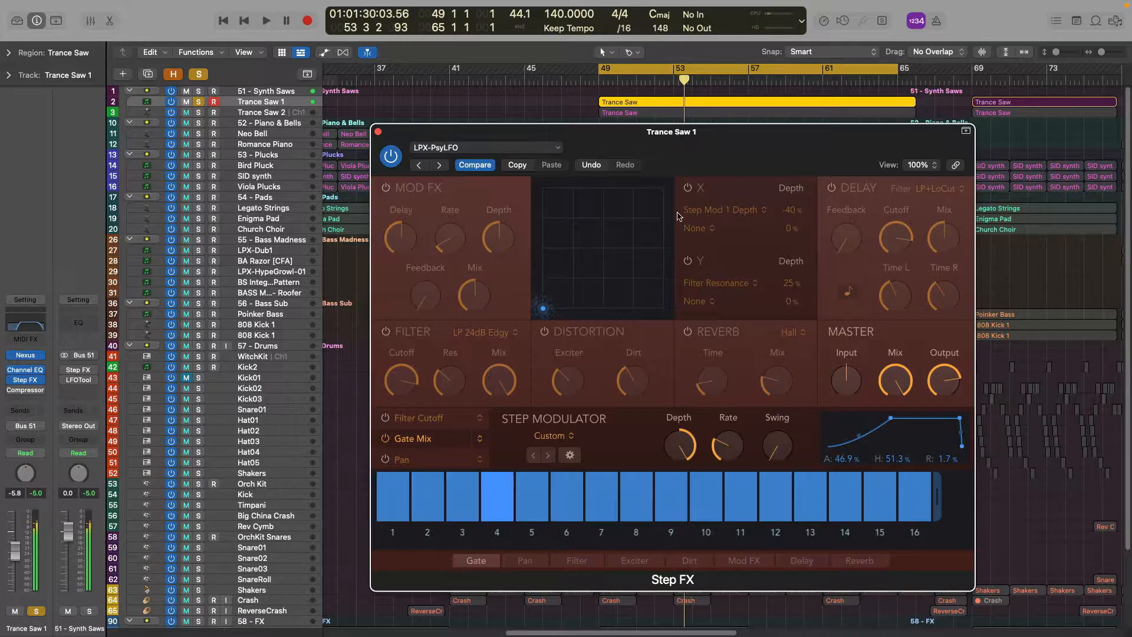
pyautogui.moveTo(615, 165); pyautogui.dragTo(594, 132)
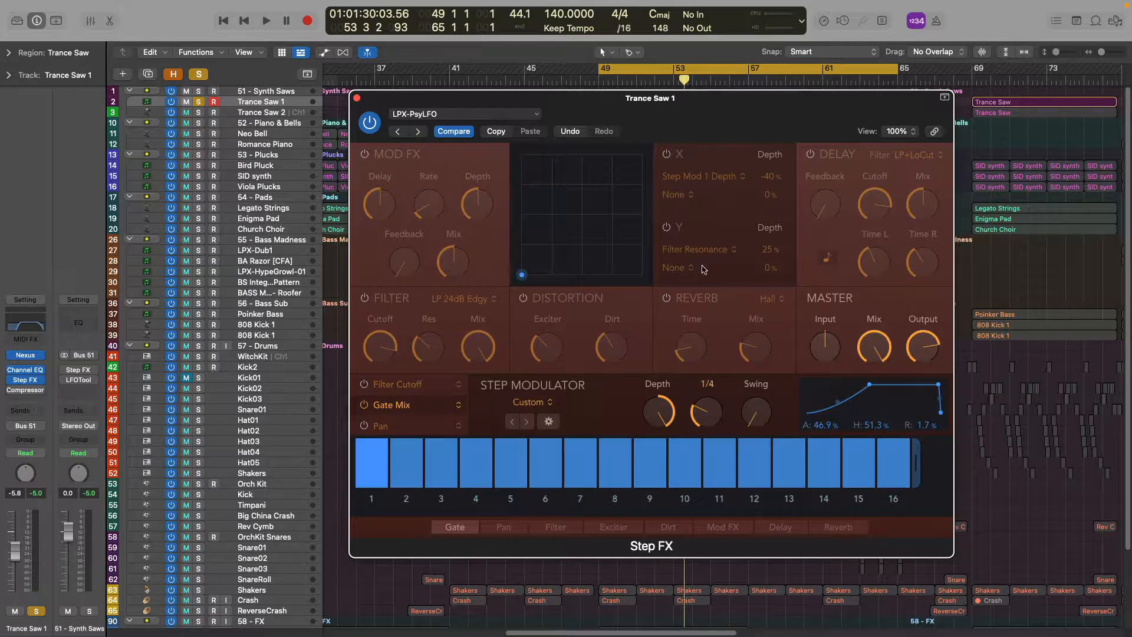
pyautogui.moveTo(592, 101); pyautogui.dragTo(623, 101)
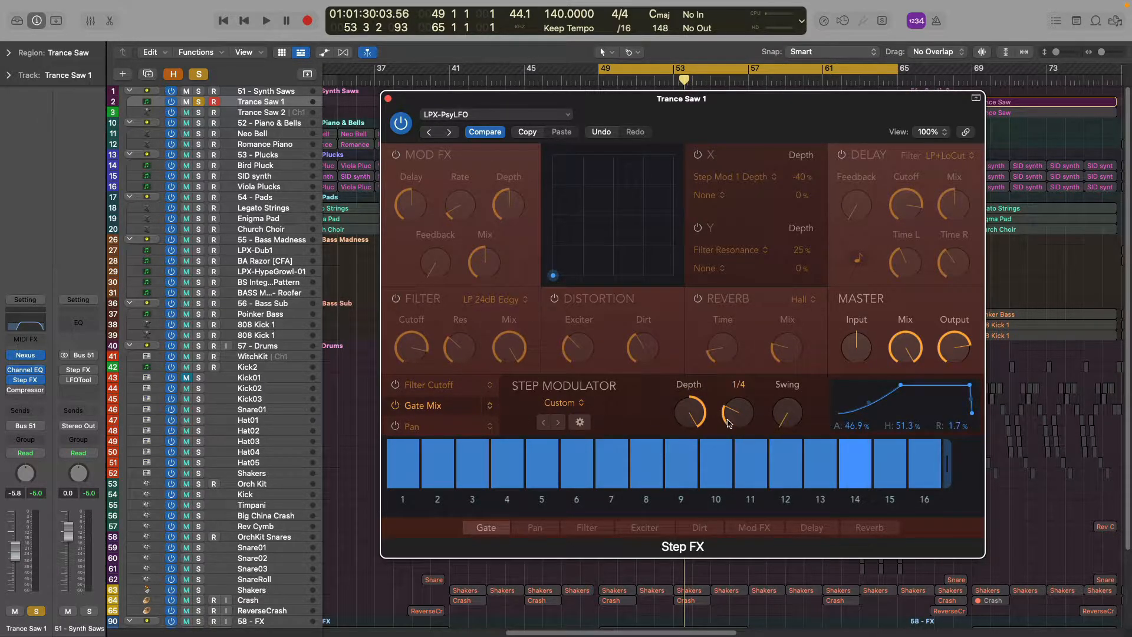
pyautogui.moveTo(685, 420)
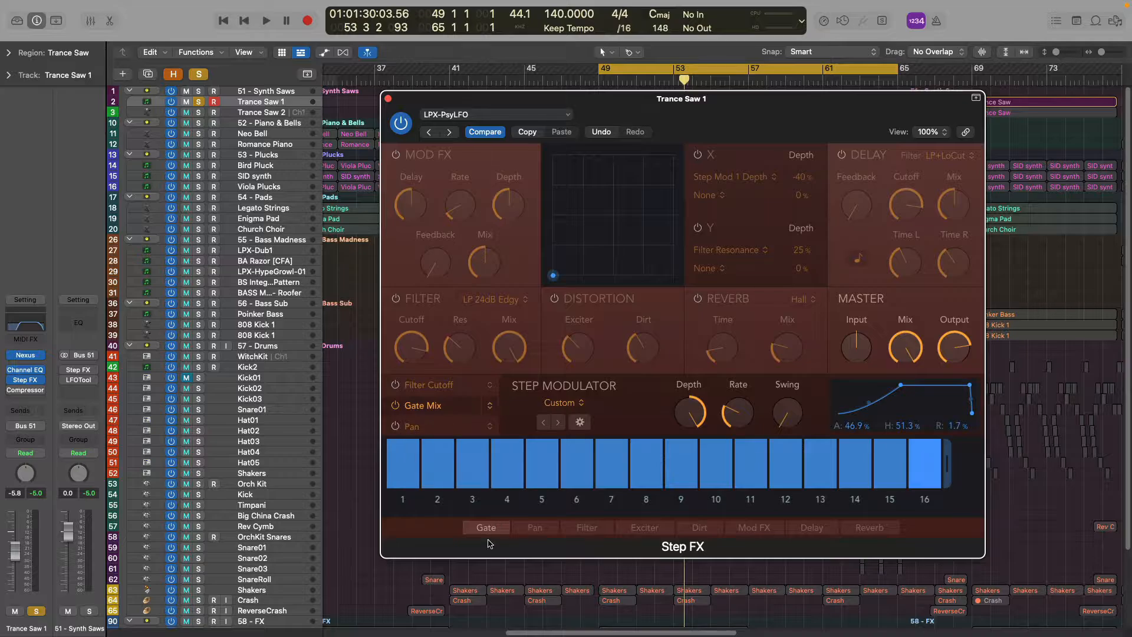
pyautogui.moveTo(450, 106); pyautogui.dragTo(427, 128)
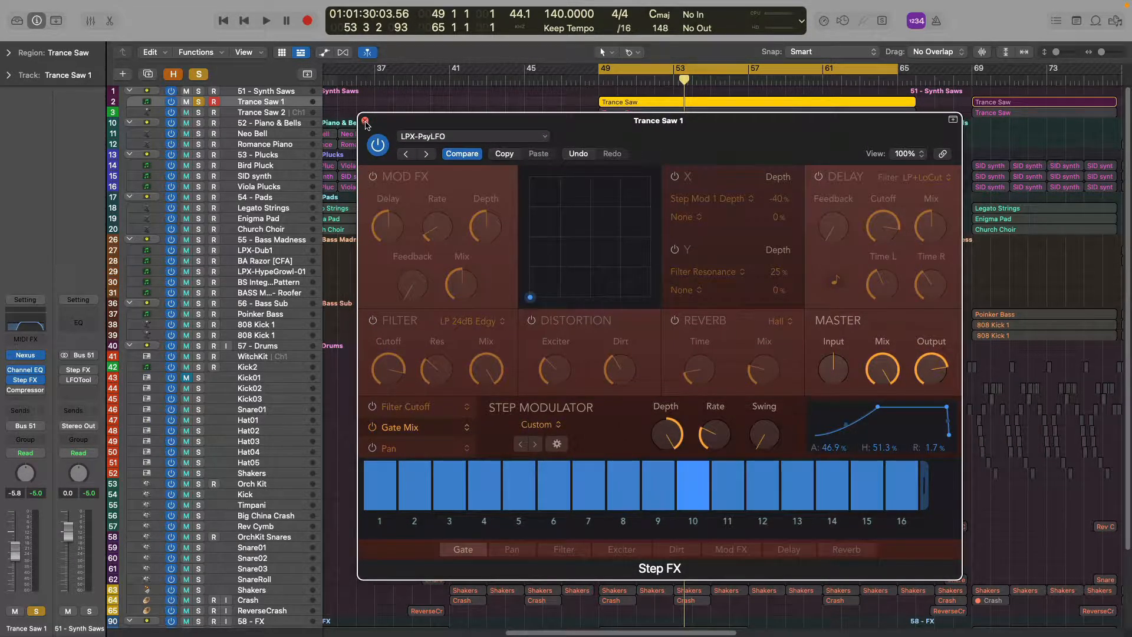
# Close the Step FX window, and play the cycled Trance Saw 1 passage while bypassing Step FX.
pyautogui.click(365, 121)
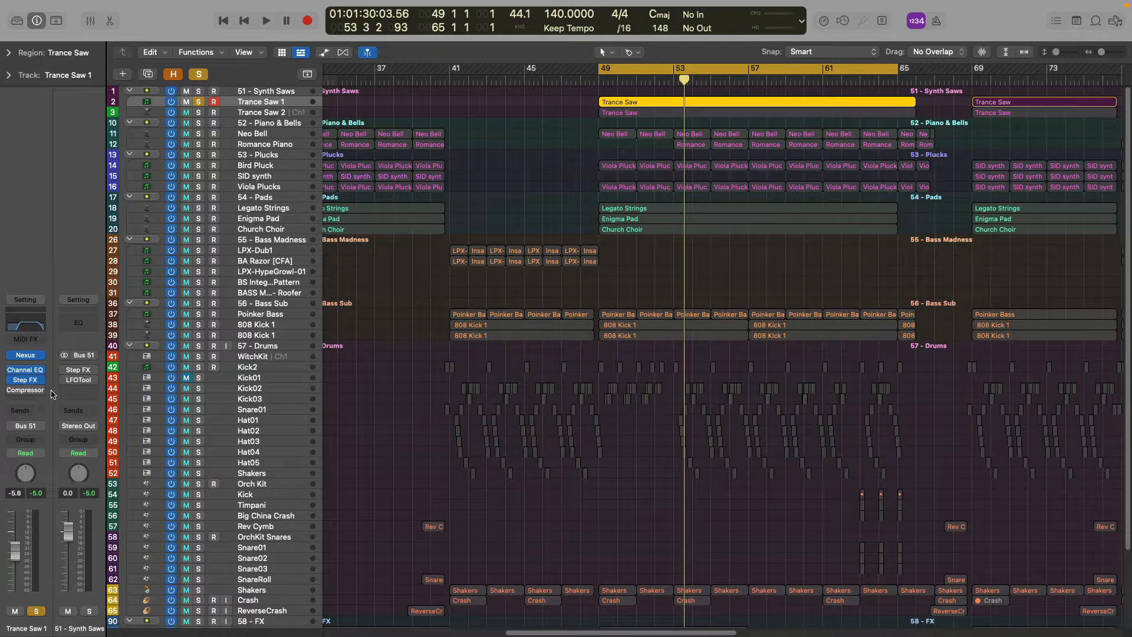
pyautogui.press('space')
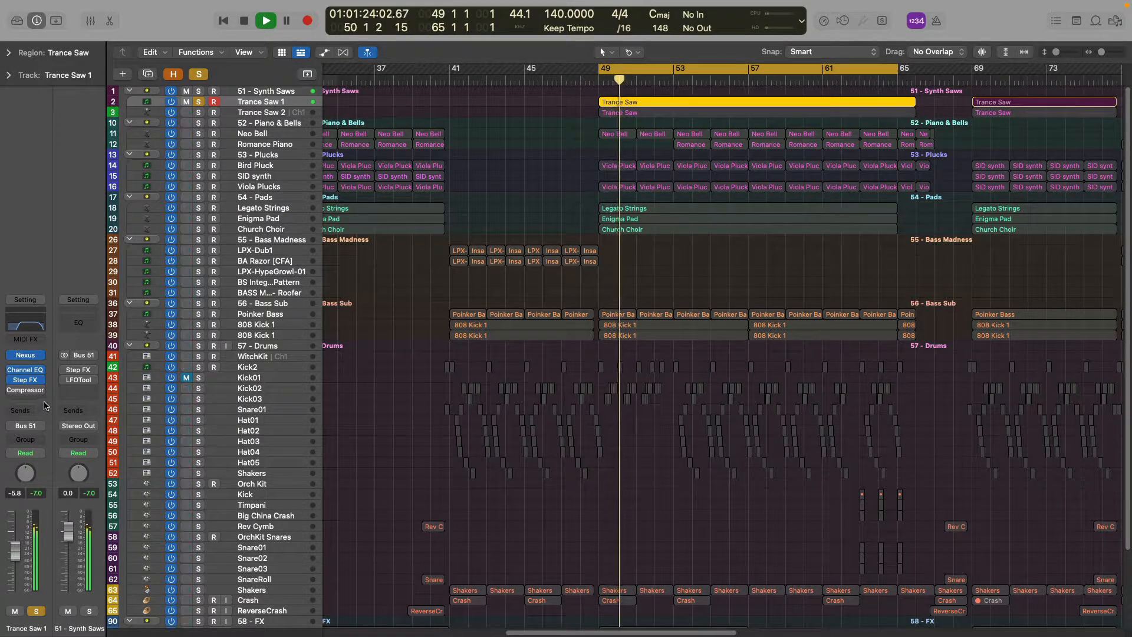
pyautogui.press('space')
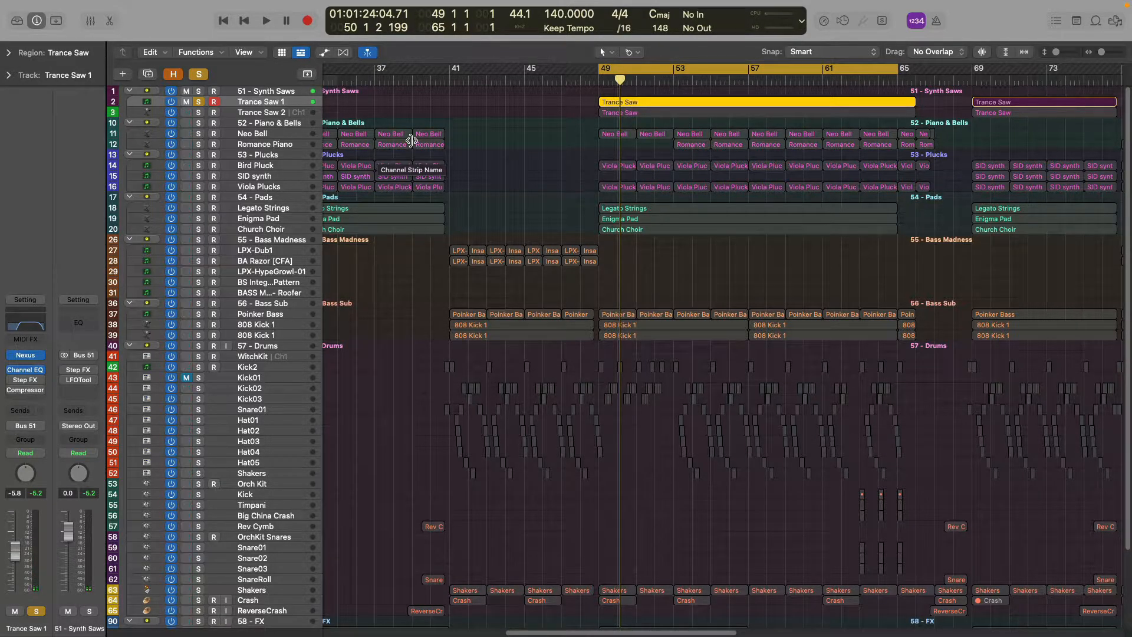
# Enable LFOTool on the 51 - Synth Saws track, open its LFO curve, and play the cycled passage.
pyautogui.click(282, 92)
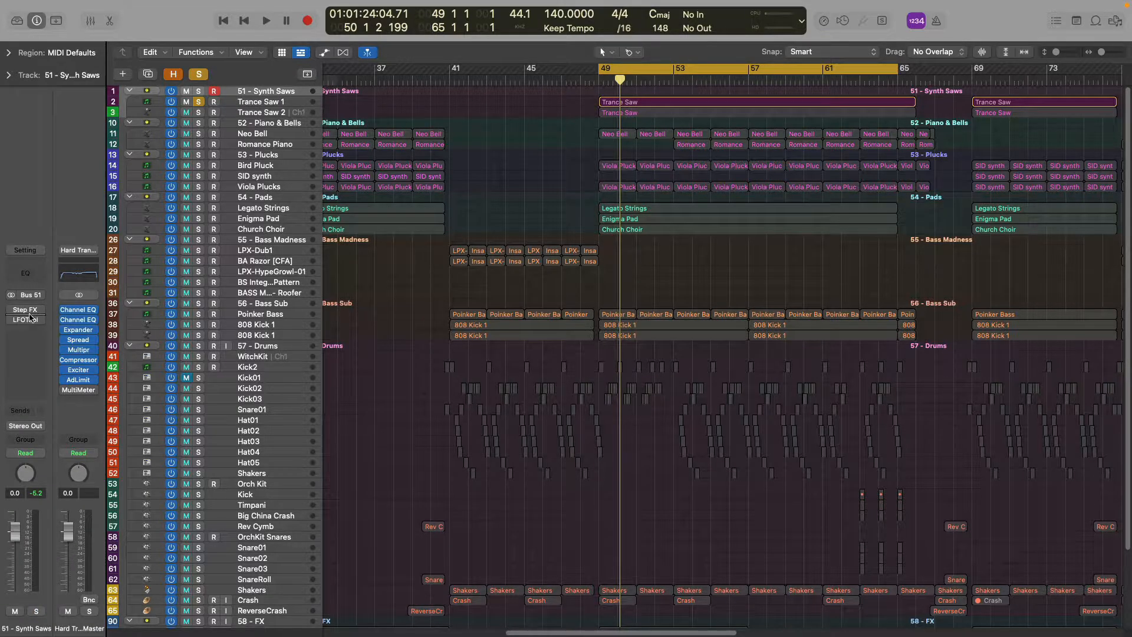
pyautogui.click(12, 321)
pyautogui.click(26, 321)
pyautogui.moveTo(640, 114); pyautogui.dragTo(612, 181)
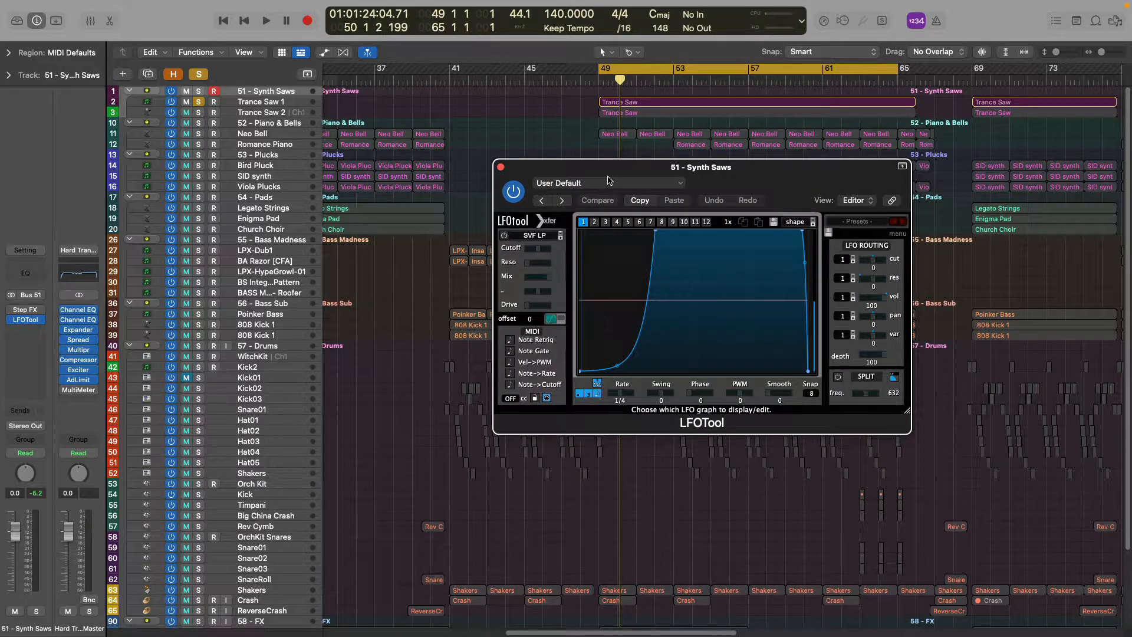
pyautogui.press('space')
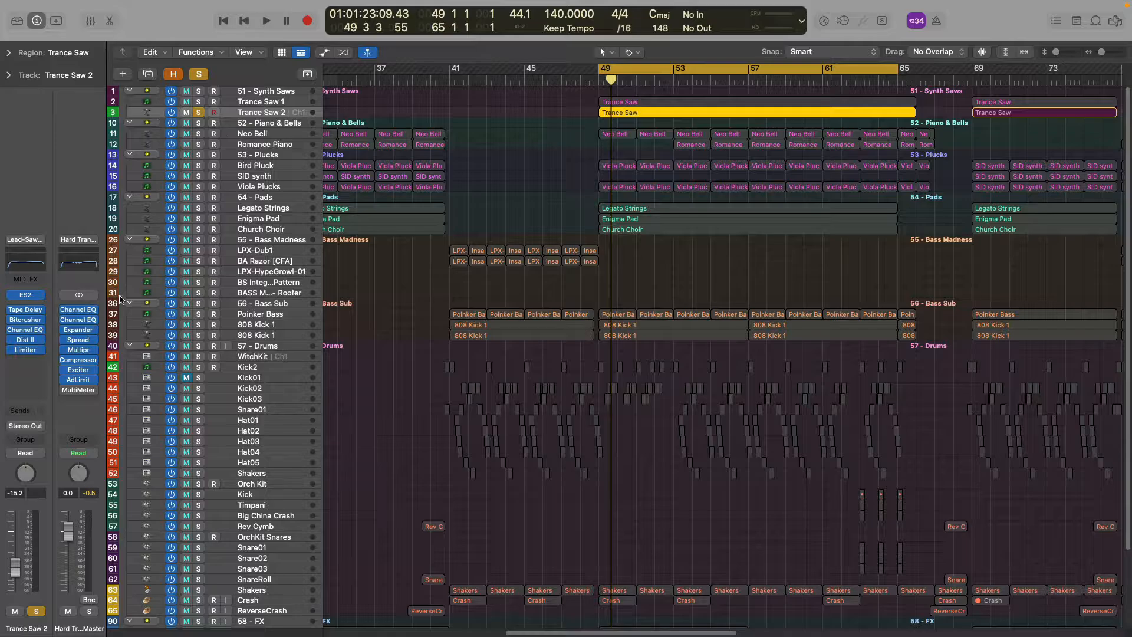
# Open the ES2 synth on the soloed Trance Saw 2 track and listen to the passage.
pyautogui.click(29, 294)
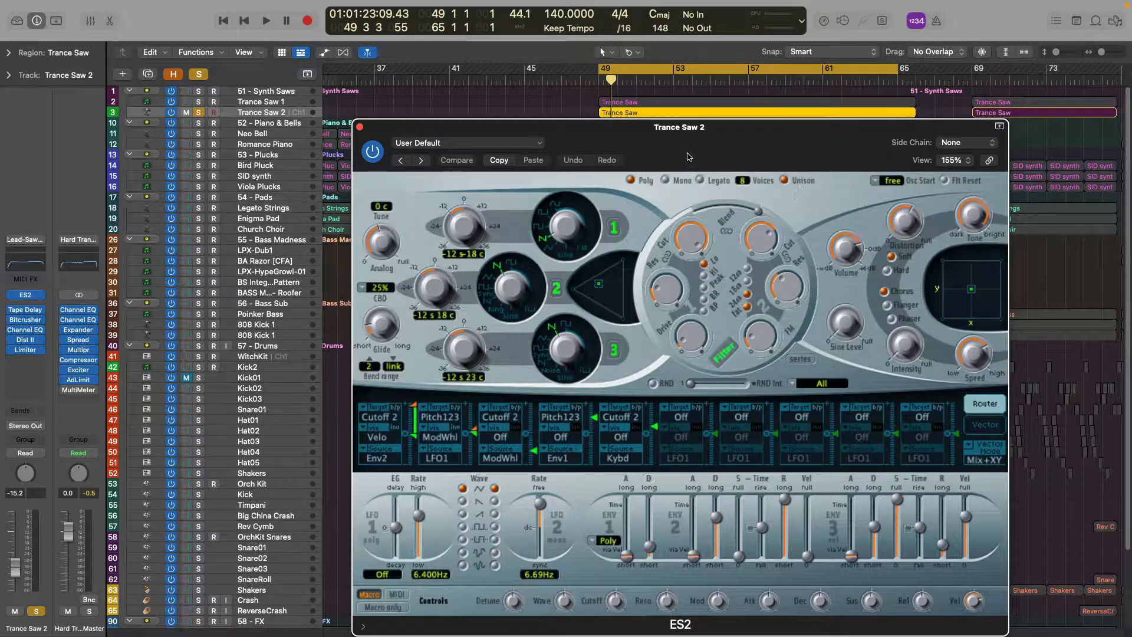
pyautogui.moveTo(689, 156); pyautogui.dragTo(719, 117)
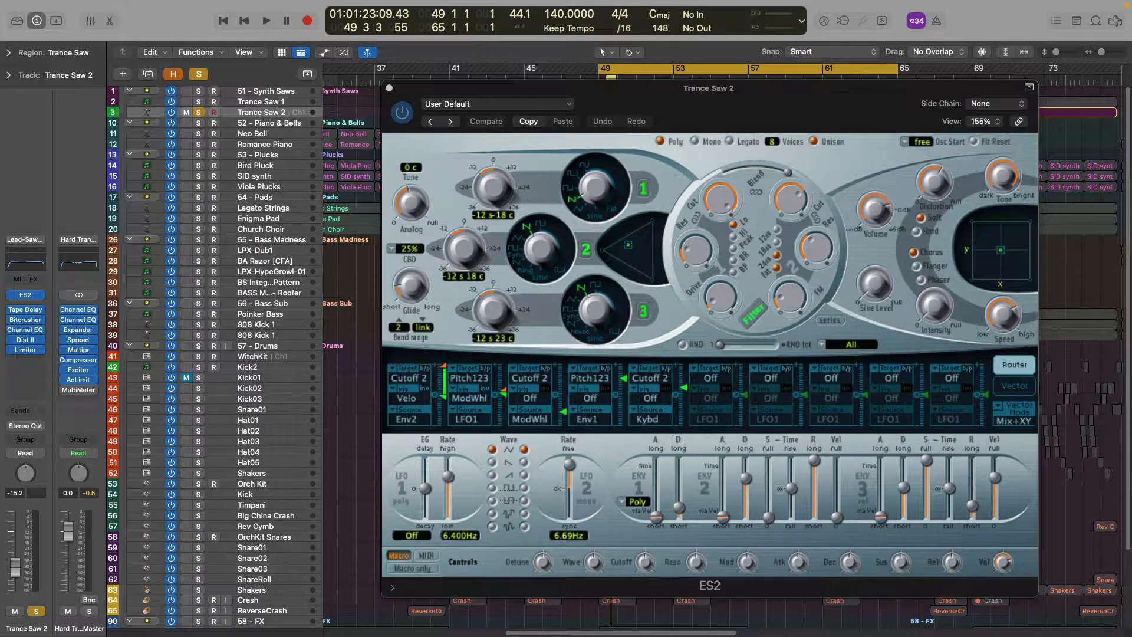
pyautogui.moveTo(663, 88); pyautogui.dragTo(635, 60)
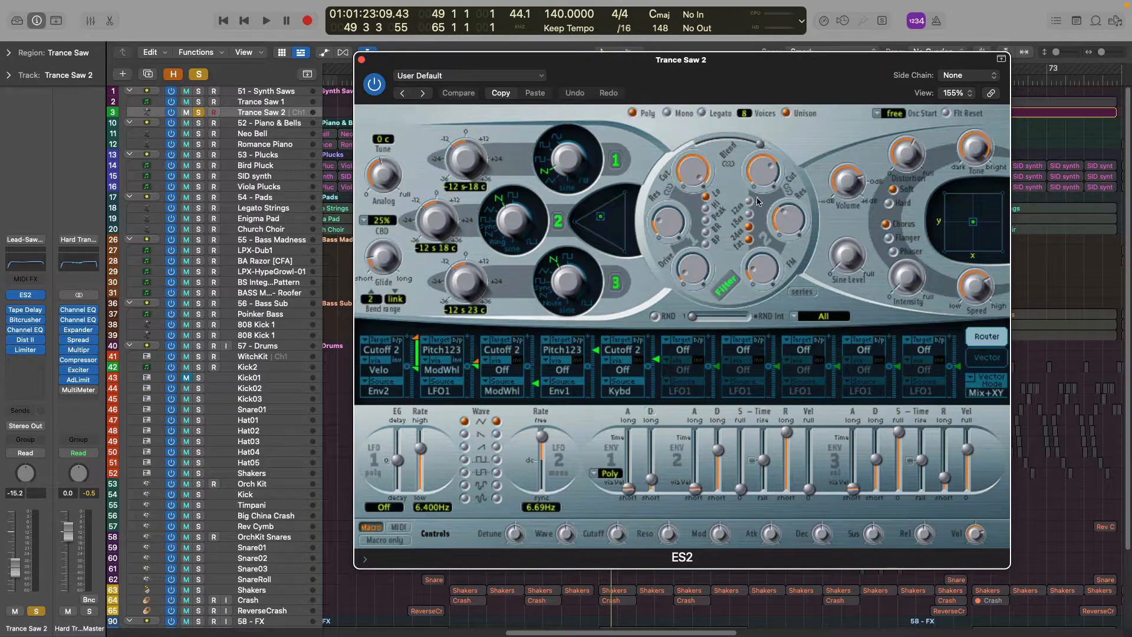
pyautogui.press('space')
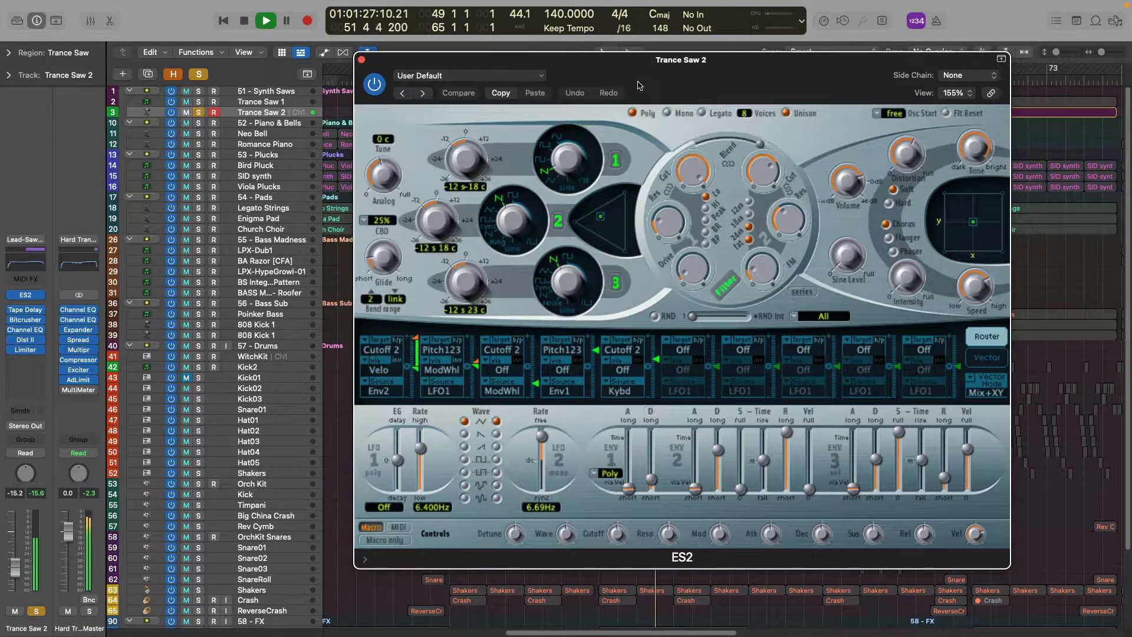
pyautogui.press('space')
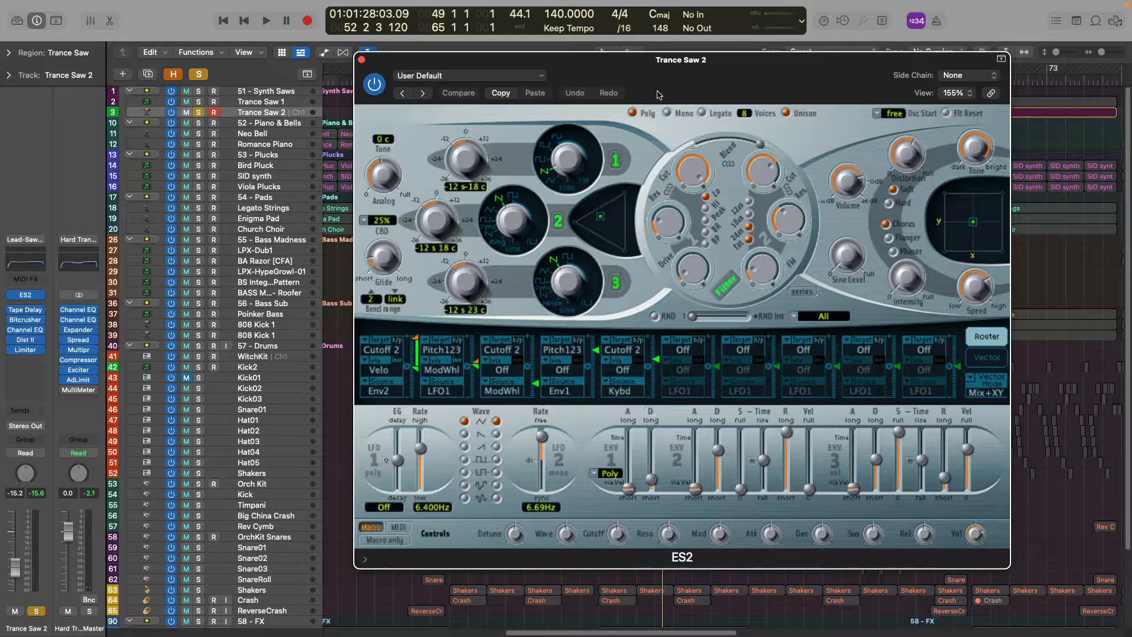
# Open the Performance Meter to check the processing thread load, and close it.
pyautogui.moveTo(689, 96); pyautogui.dragTo(679, 107)
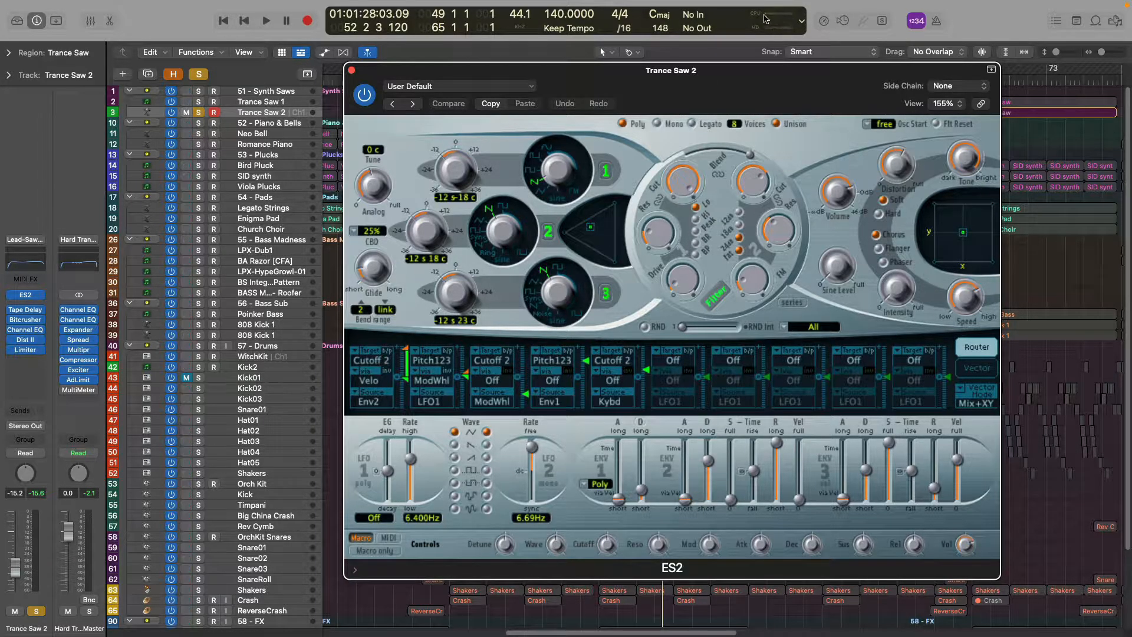
pyautogui.click(802, 22)
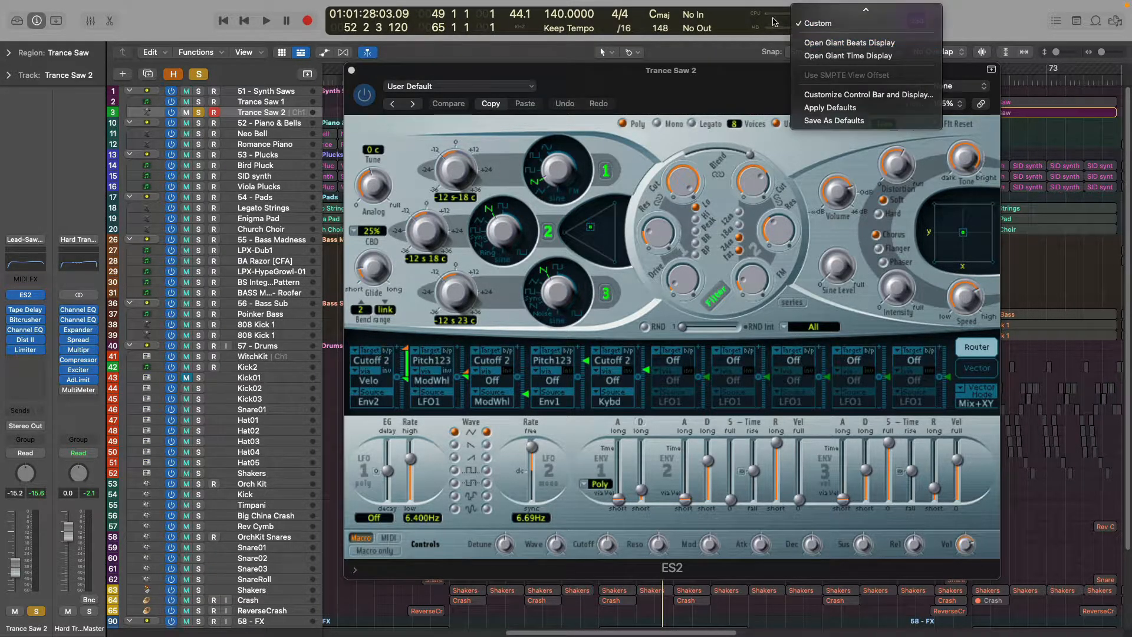
pyautogui.click(778, 24)
pyautogui.doubleClick(777, 24)
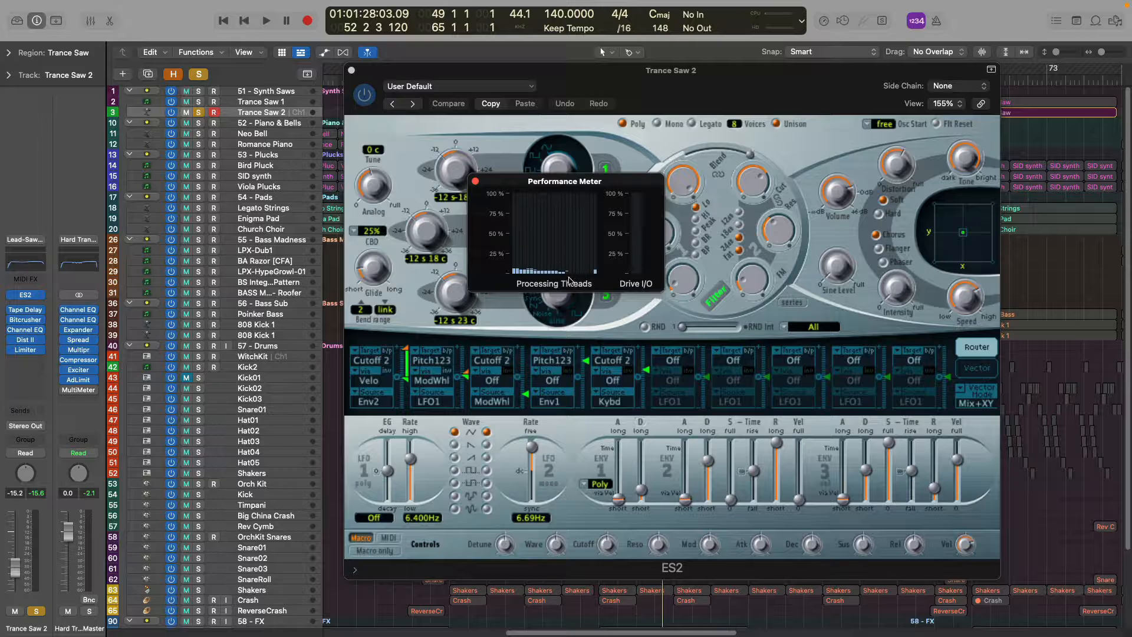
pyautogui.click(476, 182)
pyautogui.moveTo(792, 73); pyautogui.dragTo(775, 65)
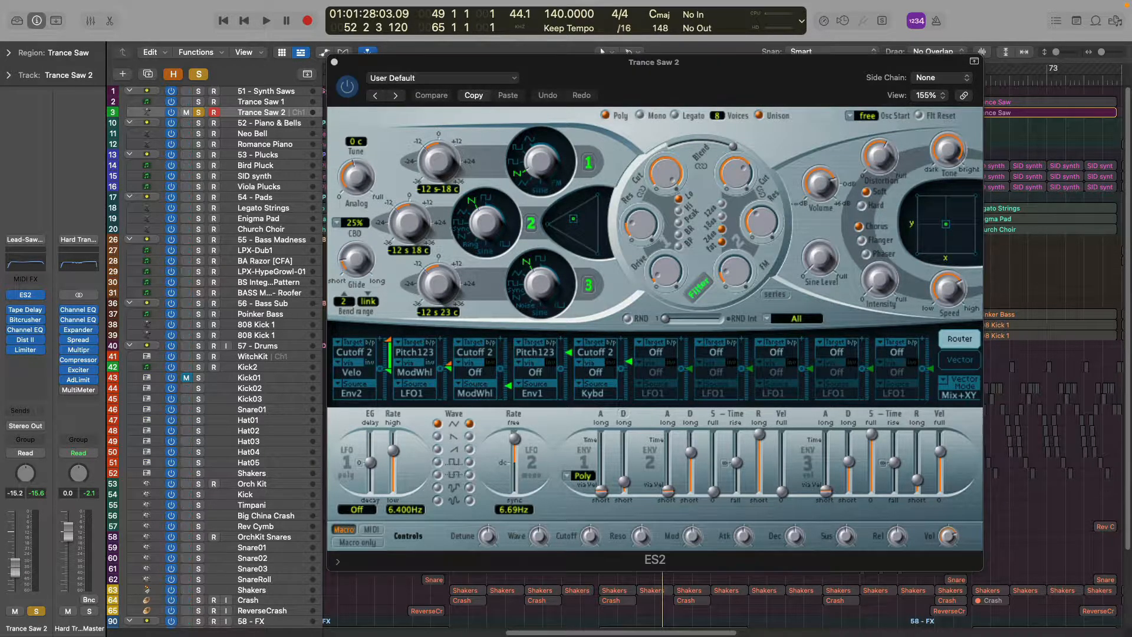
pyautogui.moveTo(782, 65); pyautogui.dragTo(766, 57)
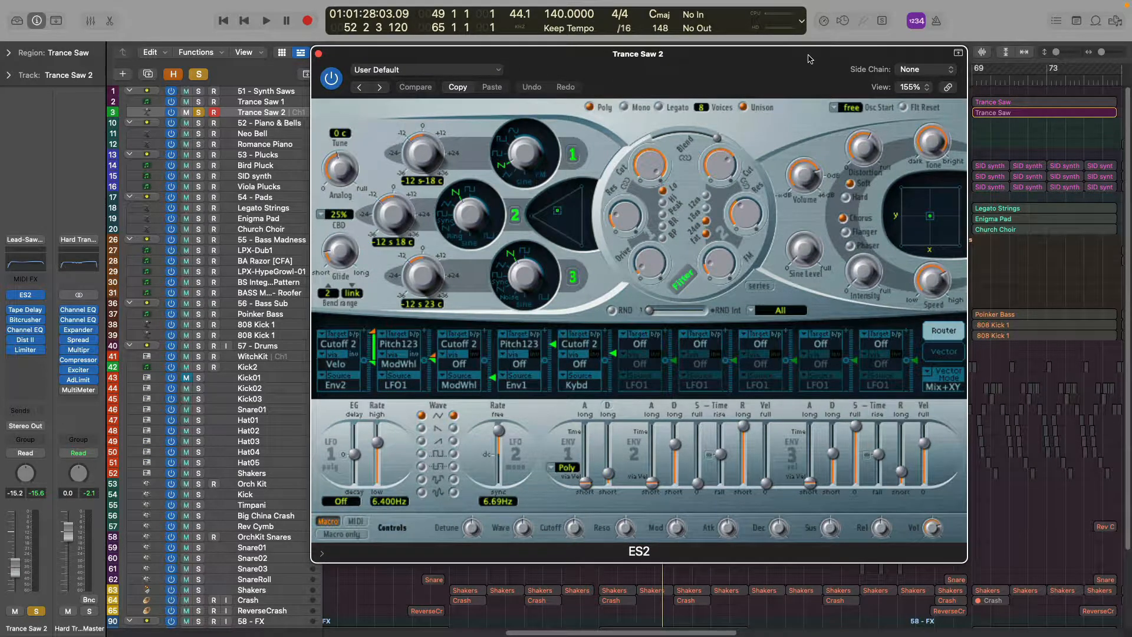
pyautogui.moveTo(804, 60); pyautogui.dragTo(834, 73)
pyautogui.moveTo(464, 71); pyautogui.dragTo(461, 67)
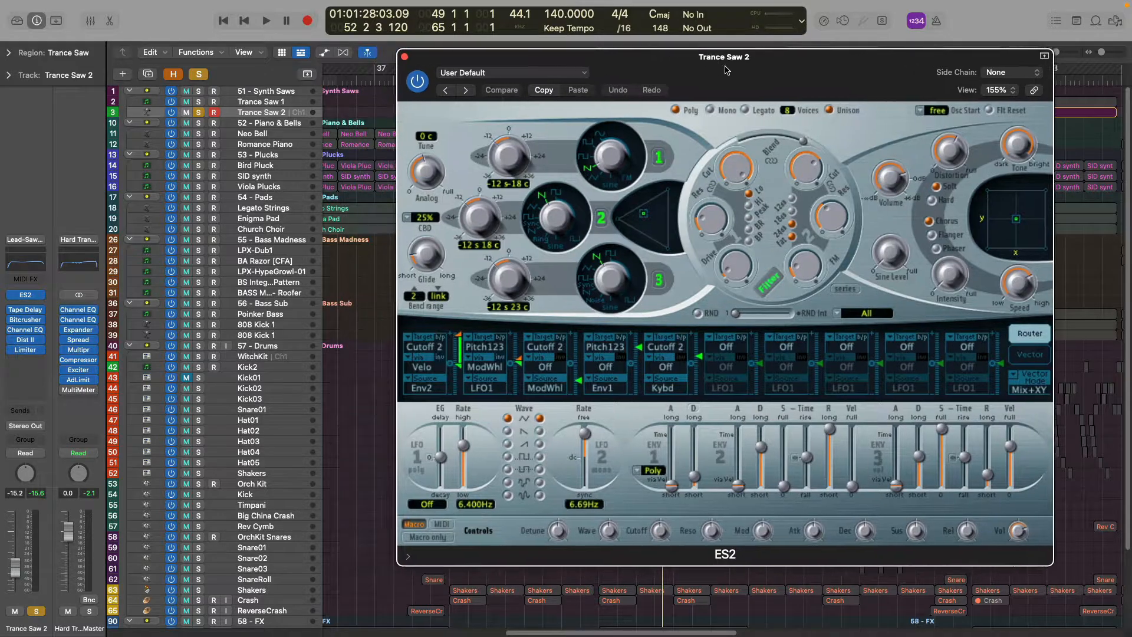
pyautogui.moveTo(676, 71)
pyautogui.mouseDown()
pyautogui.moveTo(724, 65)
pyautogui.moveTo(661, 82)
pyautogui.mouseUp()
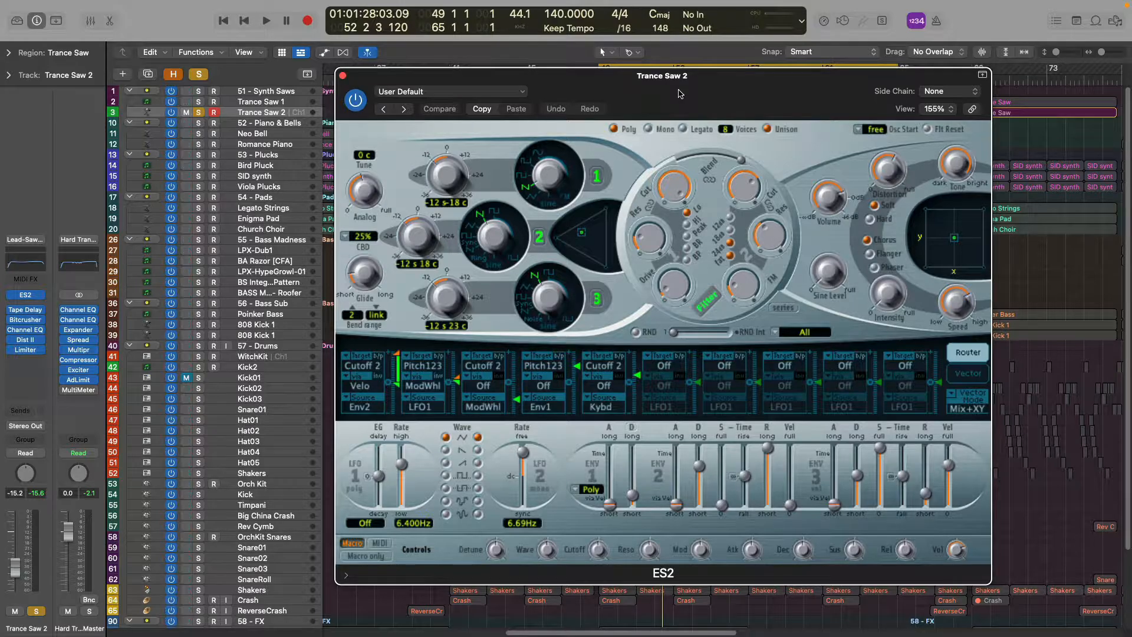
pyautogui.moveTo(680, 93); pyautogui.dragTo(689, 81)
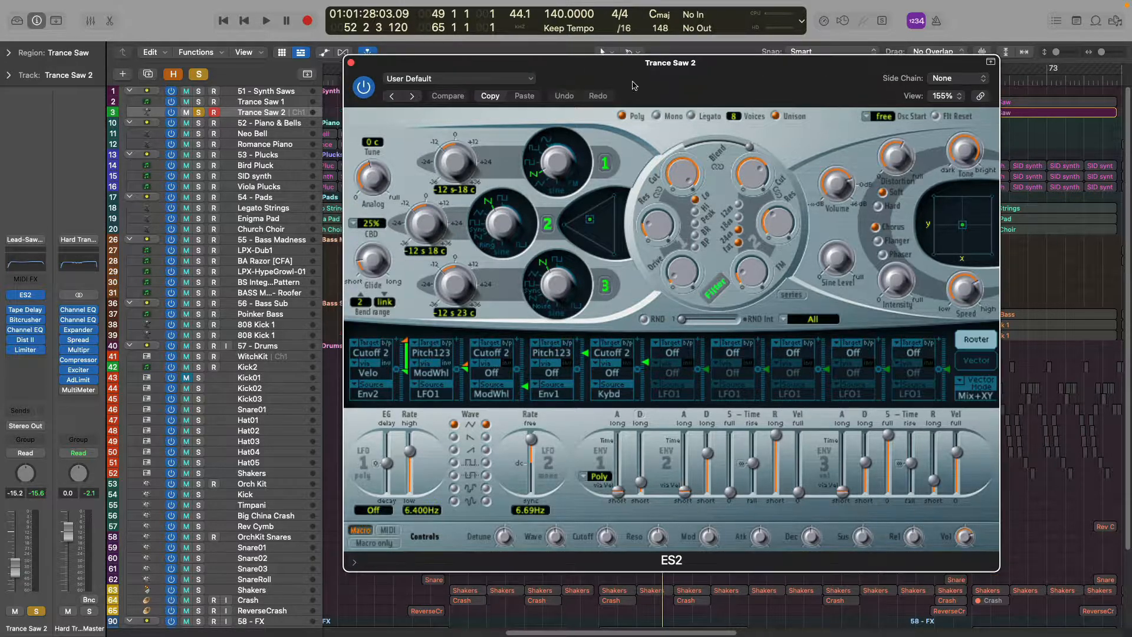
pyautogui.moveTo(472, 65); pyautogui.dragTo(499, 90)
pyautogui.moveTo(421, 93); pyautogui.dragTo(404, 93)
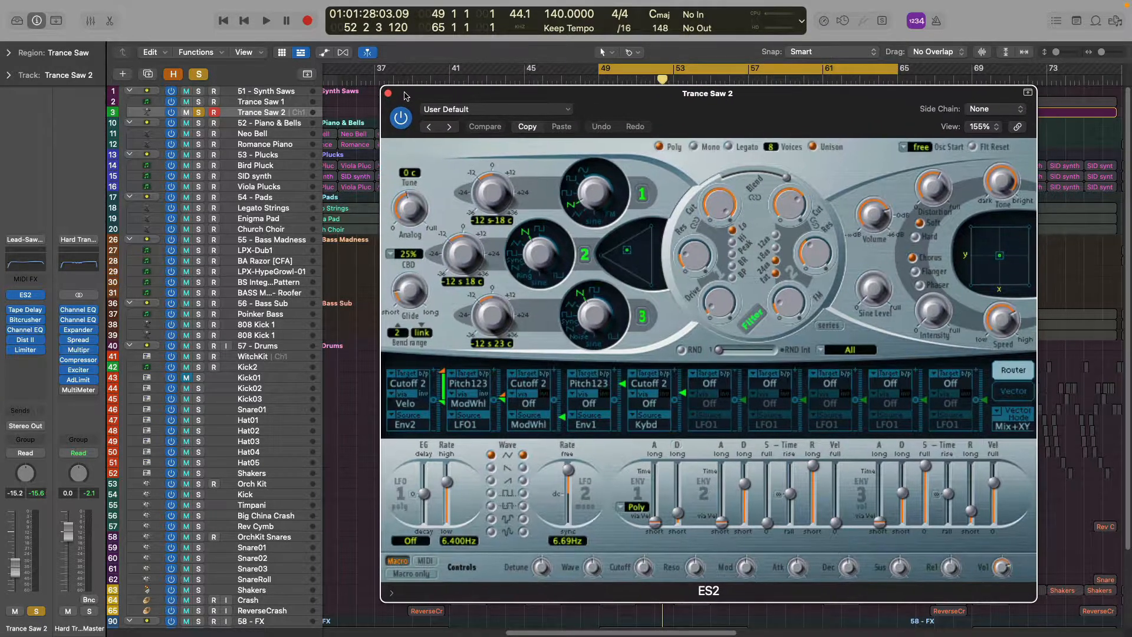
# Close the ES2 window, and recheck the processing load in the Performance Meter.
pyautogui.click(388, 92)
pyautogui.doubleClick(782, 27)
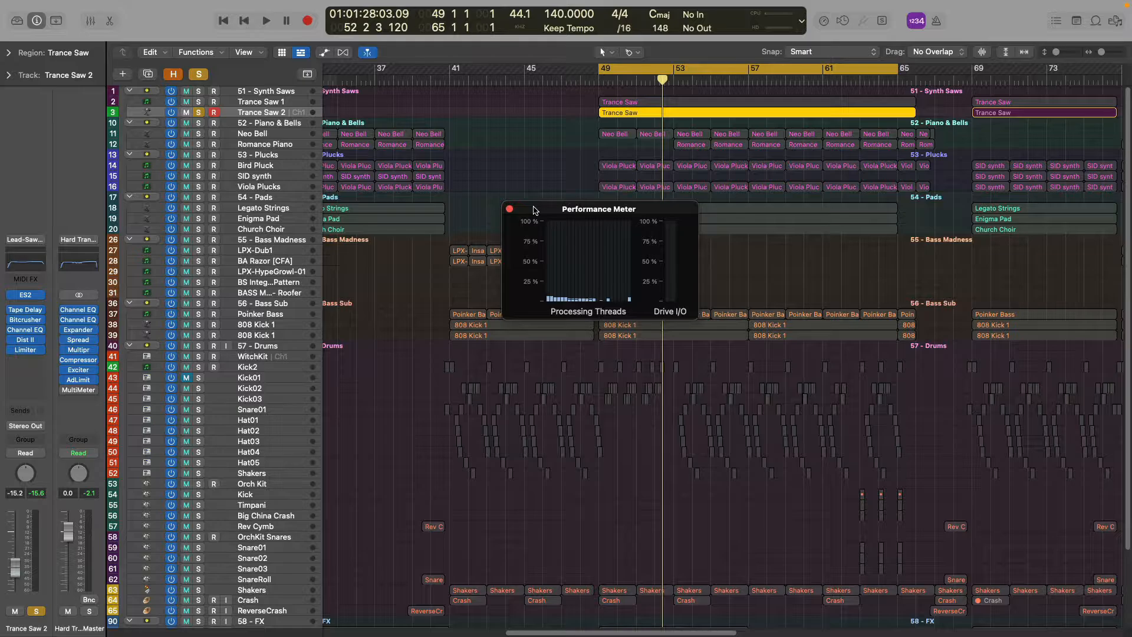
pyautogui.moveTo(533, 210); pyautogui.dragTo(509, 213)
pyautogui.click(485, 211)
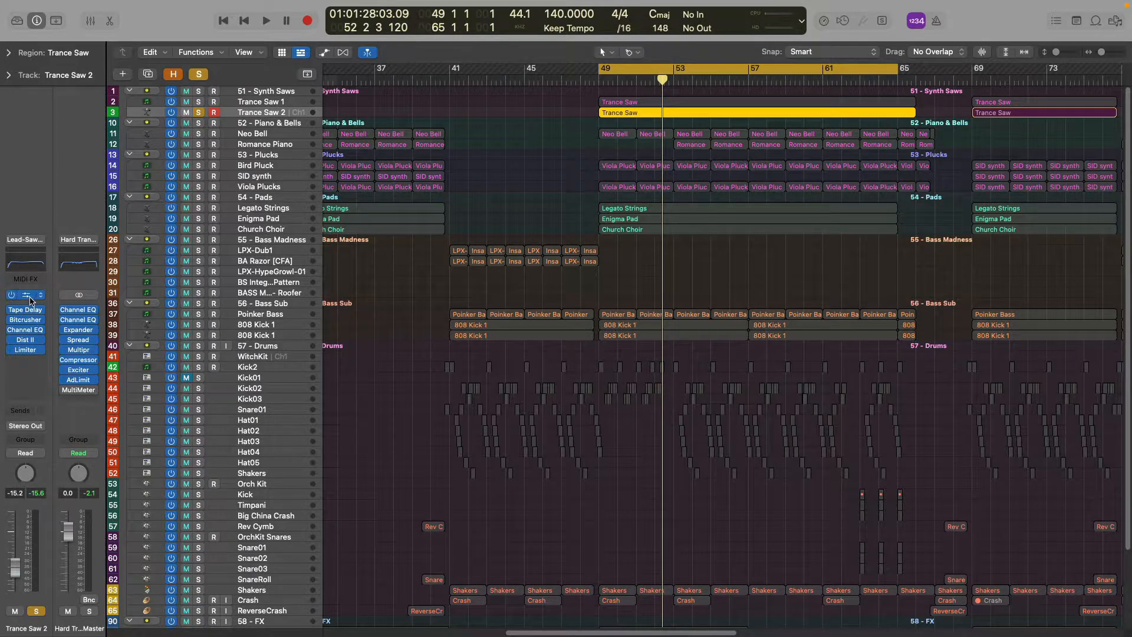
# Listen to soloed Trance Saw 2 with all its insert effects bypassed, and briefly revisit its ES2 synth window.
pyautogui.press('space')
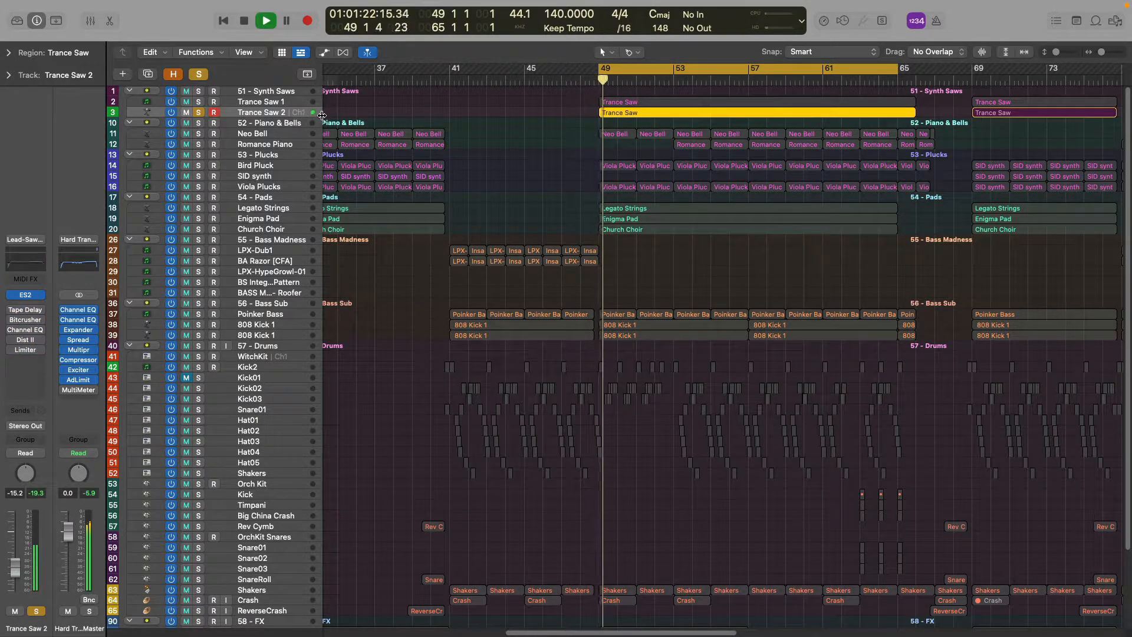
pyautogui.press('space')
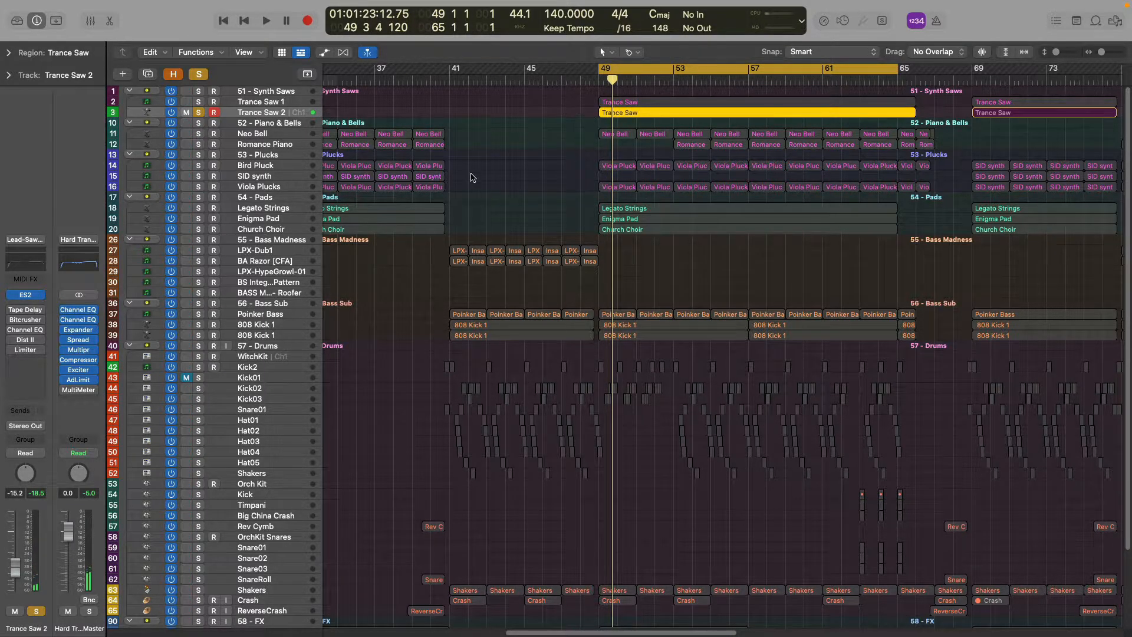
pyautogui.press('v')
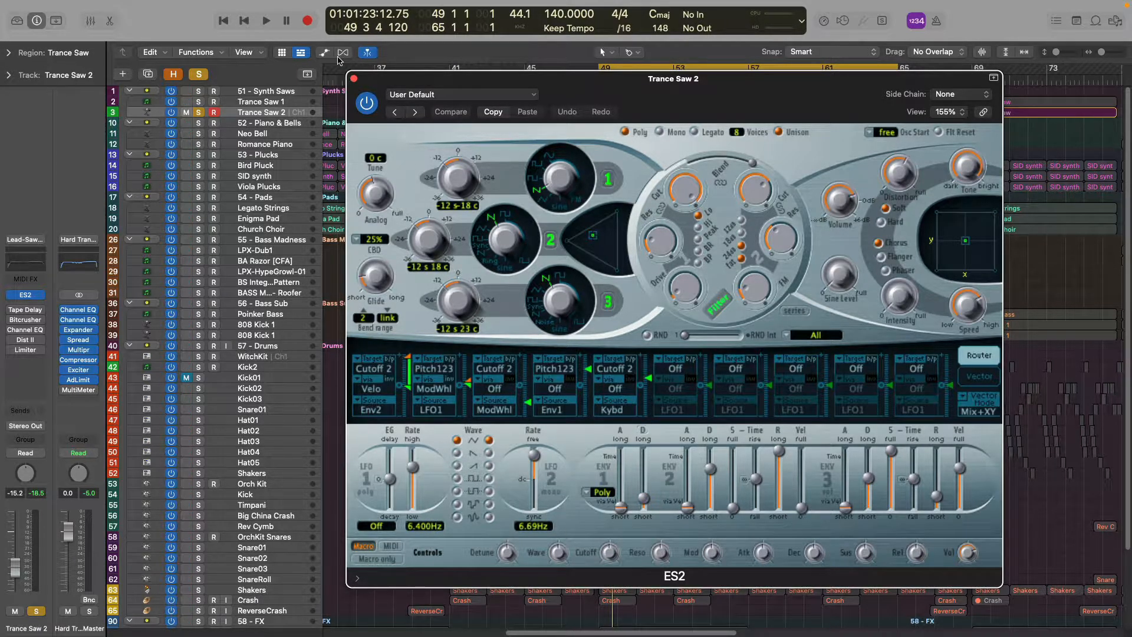
pyautogui.click(354, 79)
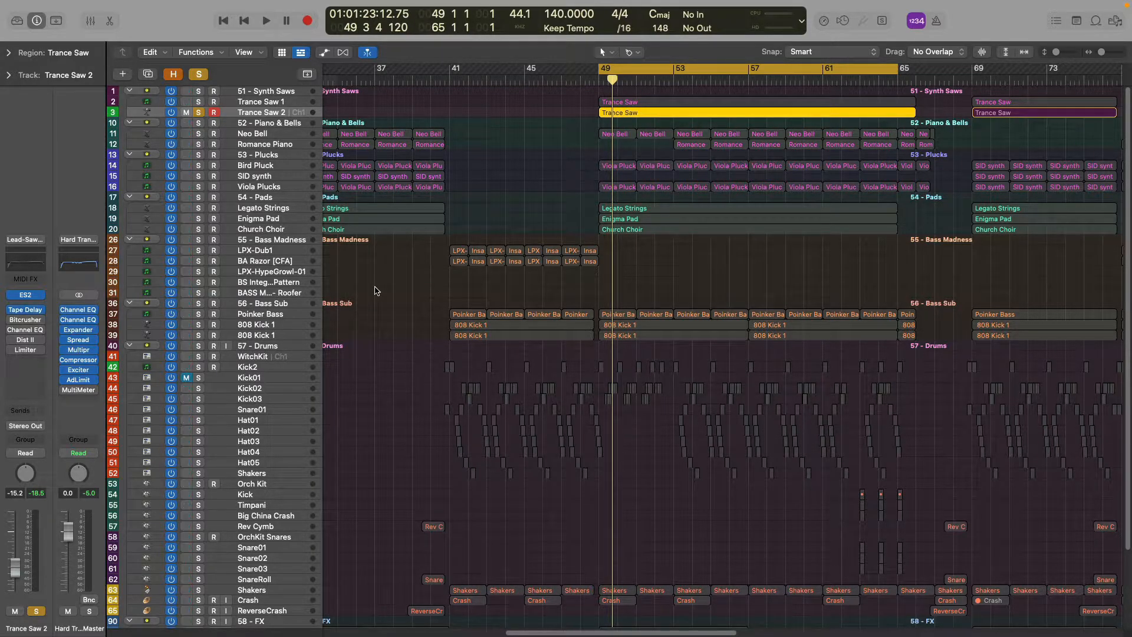
# Listen to Trance Saw 2 with Tape Delay as its only active insert, and examine the delay's clip threshold, feedback and dry/wet levels.
pyautogui.press('space')
pyautogui.press('space')
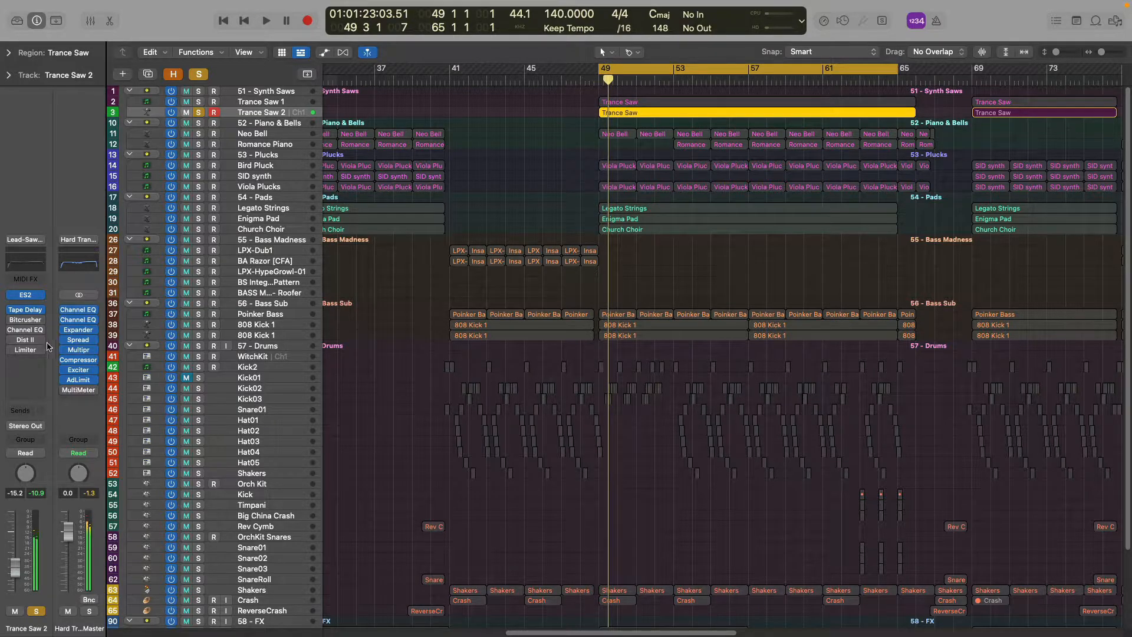
pyautogui.click(26, 310)
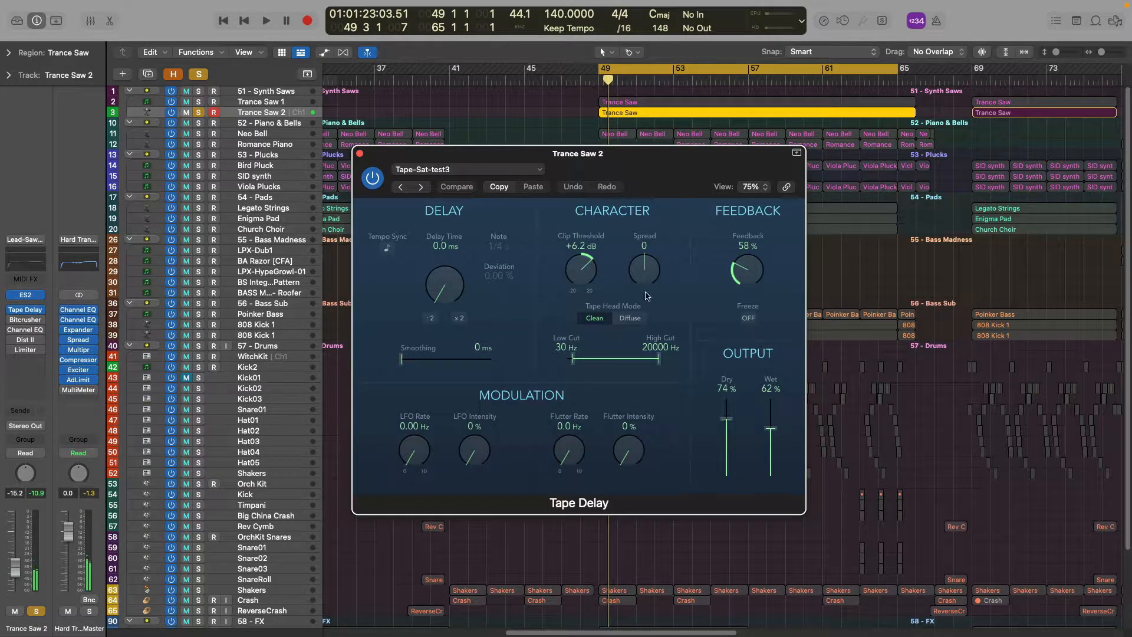
pyautogui.moveTo(506, 157); pyautogui.dragTo(545, 154)
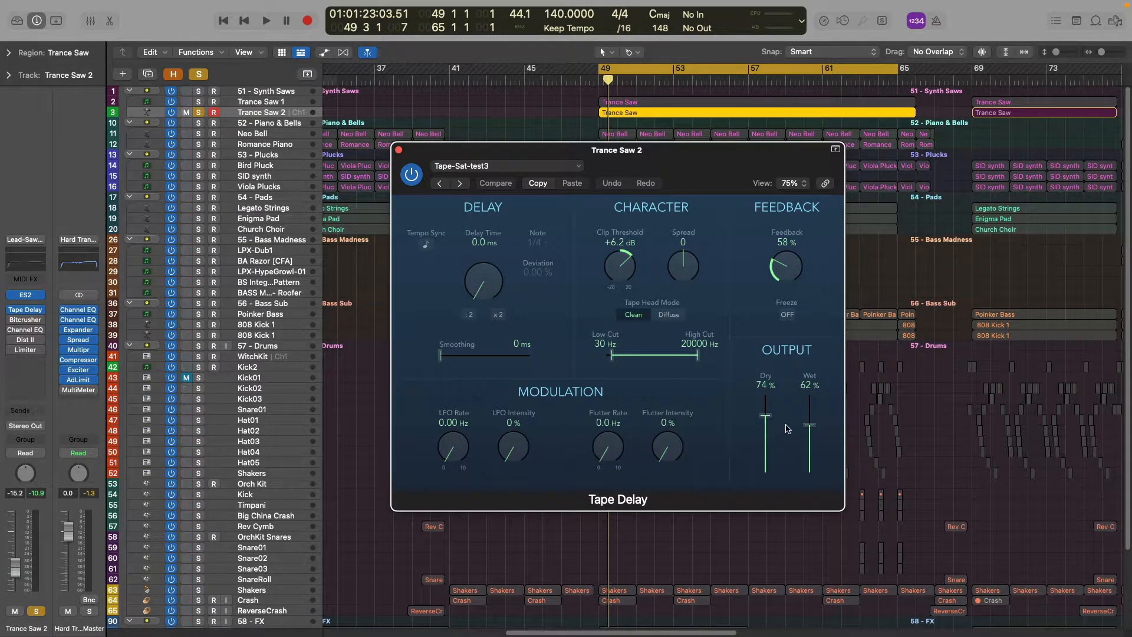
pyautogui.click(398, 150)
pyautogui.press('space')
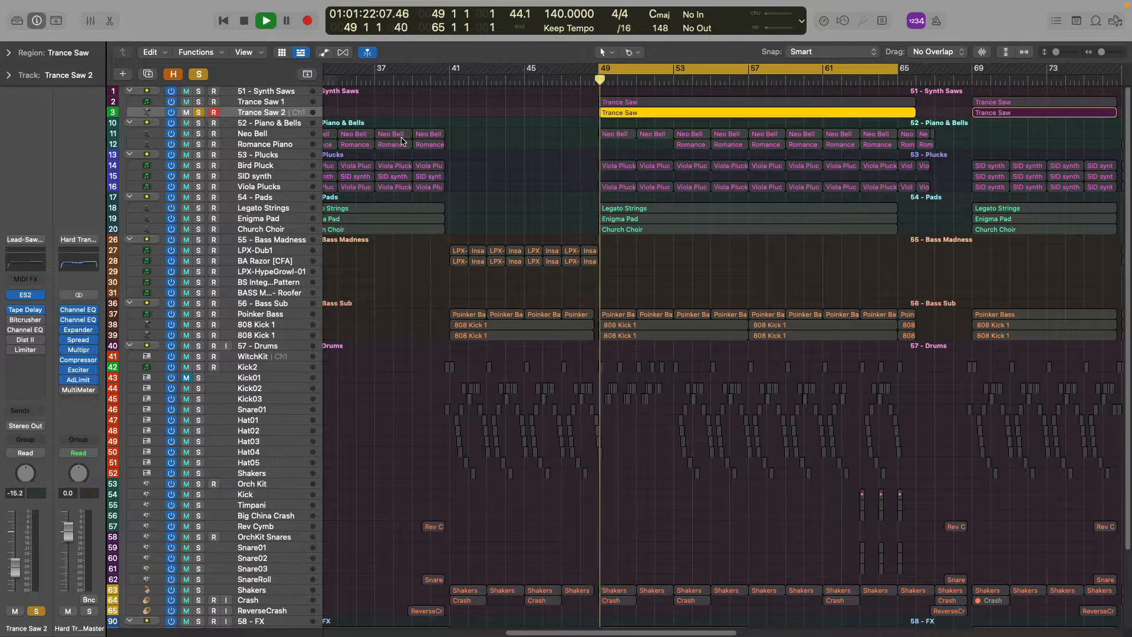
pyautogui.press('space')
# Re-enable Bitcrusher on Trance Saw 2, open its settings, and listen to its effect on the passage.
pyautogui.click(12, 321)
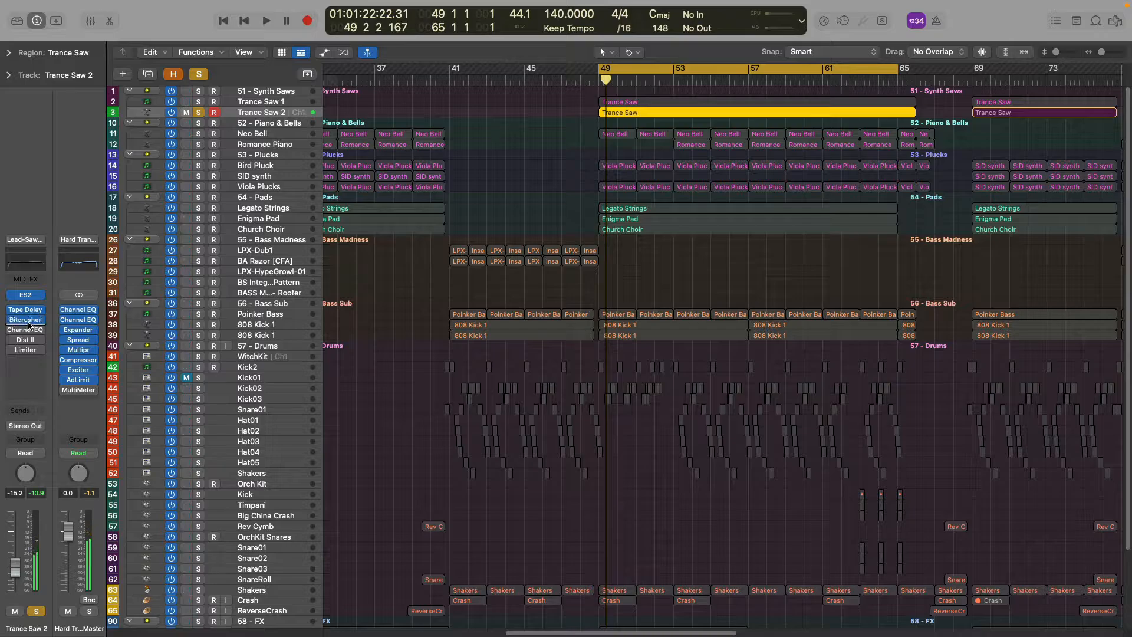
pyautogui.click(26, 320)
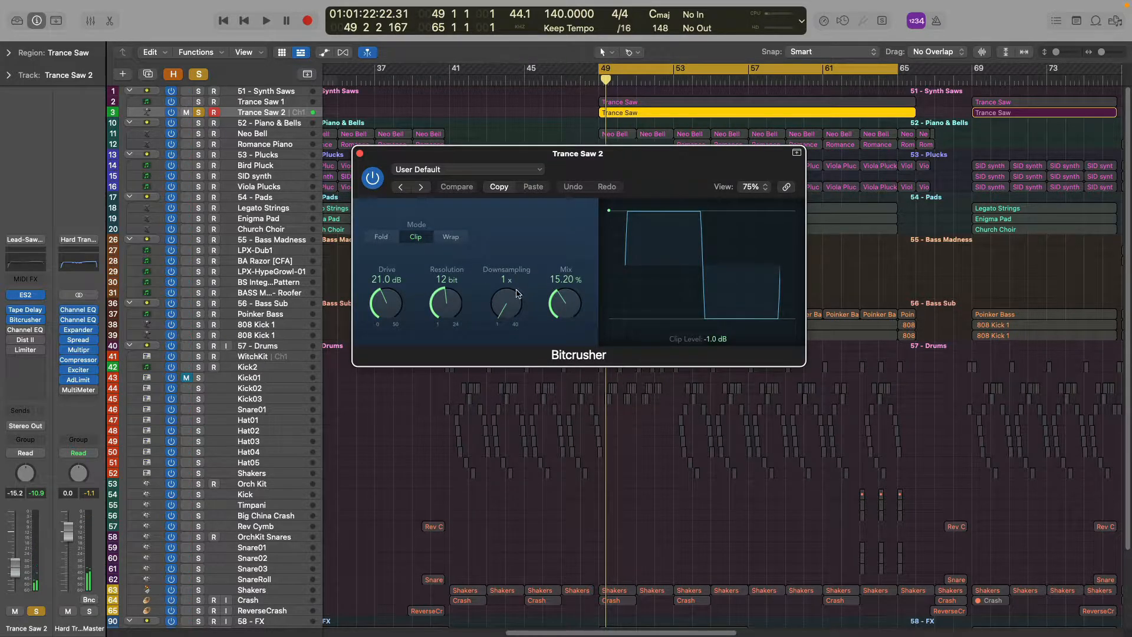
pyautogui.press('space')
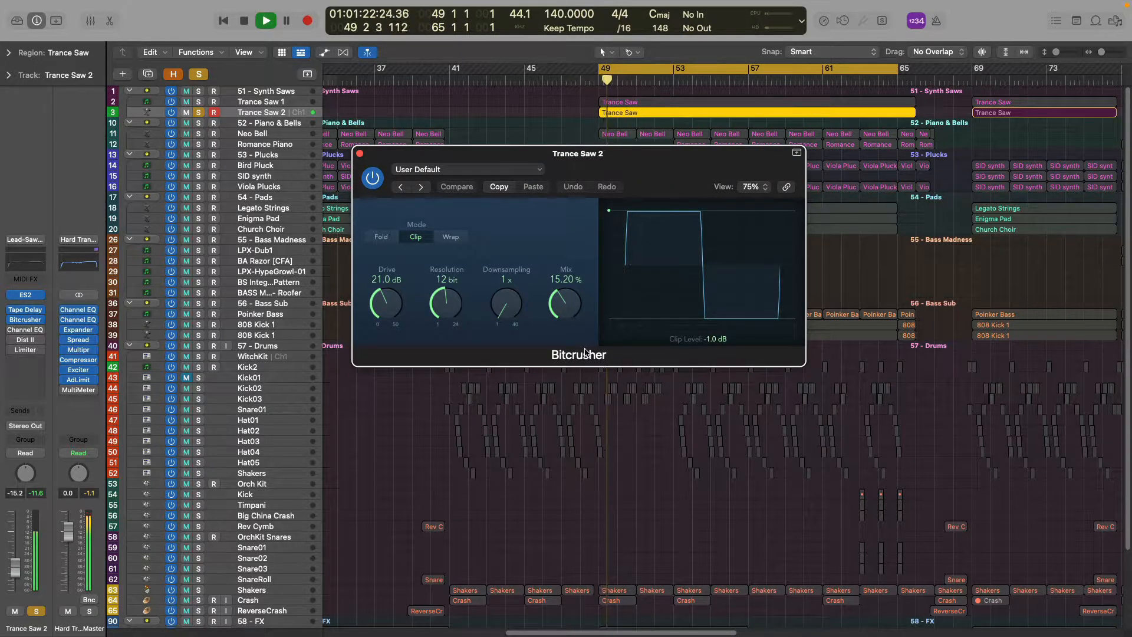
pyautogui.press('space')
pyautogui.moveTo(432, 163); pyautogui.dragTo(436, 170)
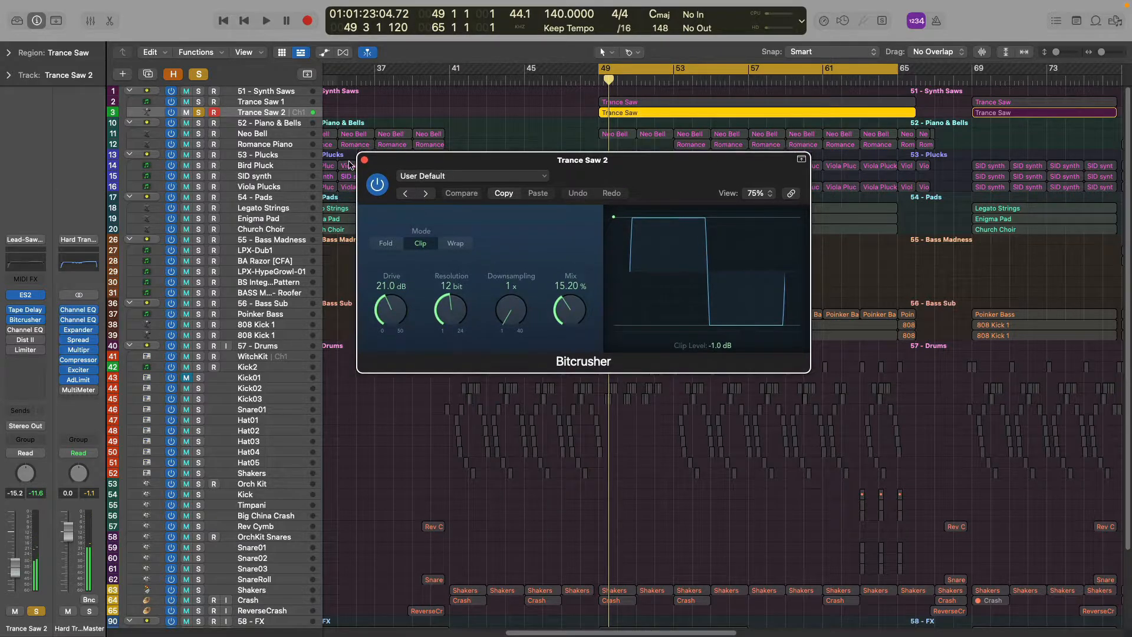
# Re-enable Channel EQ on Trance Saw 2, play the passage with its EQ curve open, and close the EQ window.
pyautogui.moveTo(30, 323)
pyautogui.click(27, 329)
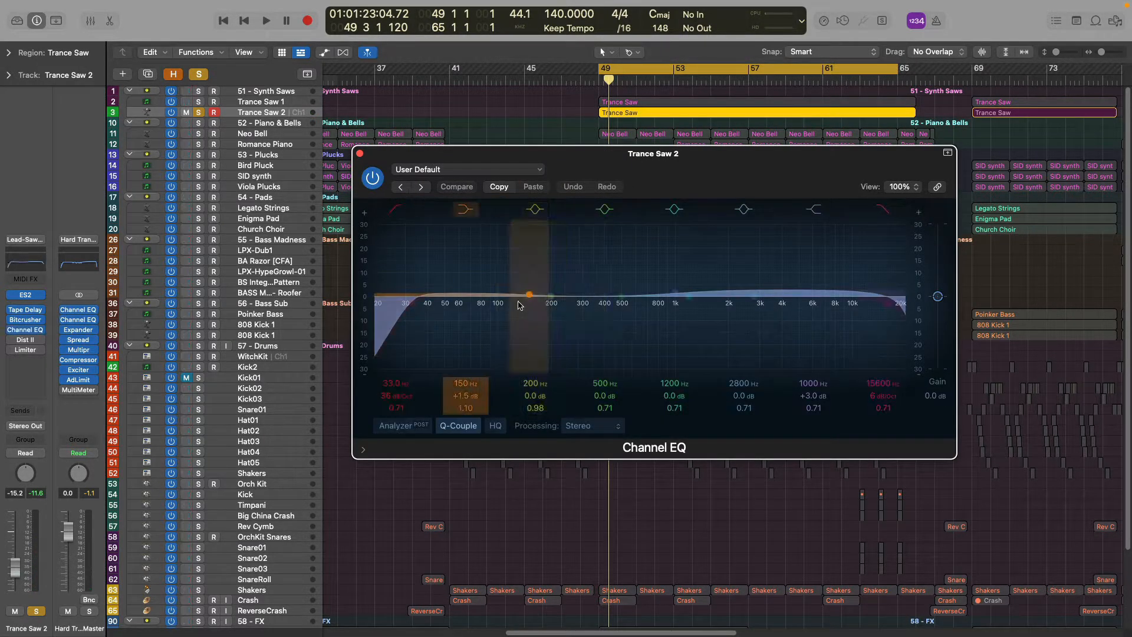
pyautogui.press('space')
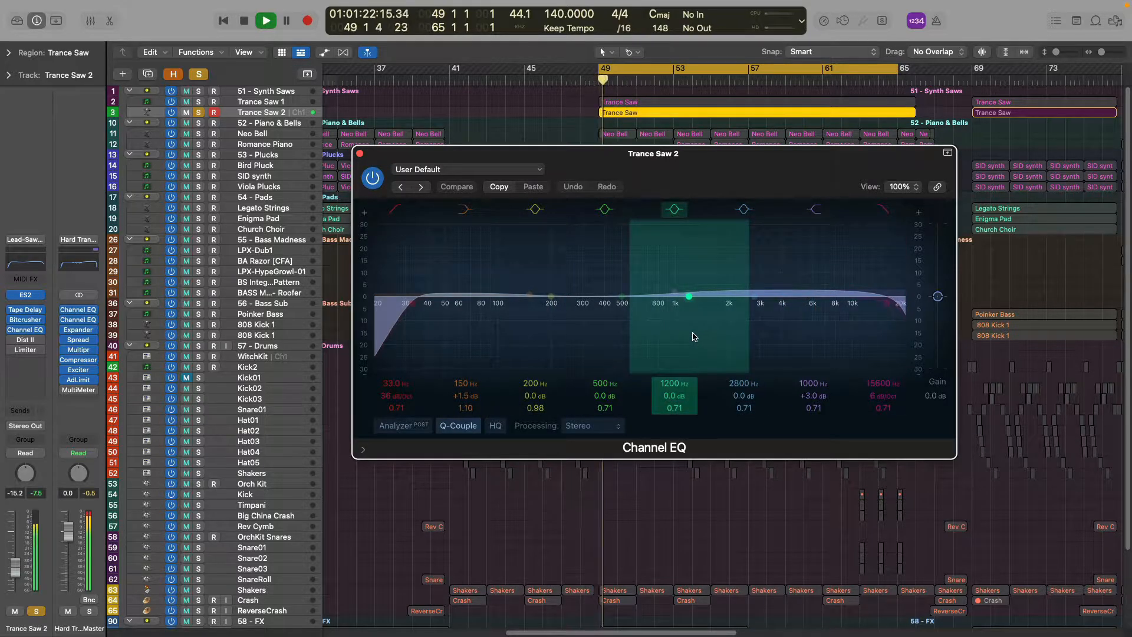
pyautogui.press('space')
pyautogui.click(359, 153)
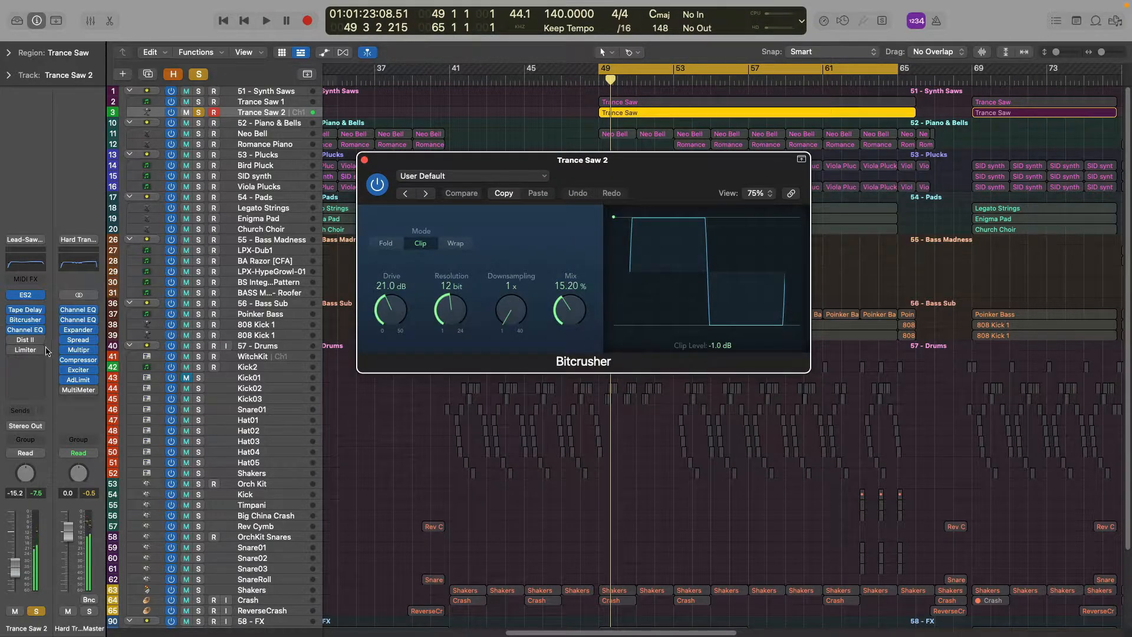
# Re-enable Distortion II on Trance Saw 2, play the passage with its settings open, and close its window.
pyautogui.click(26, 340)
pyautogui.moveTo(413, 158); pyautogui.dragTo(528, 170)
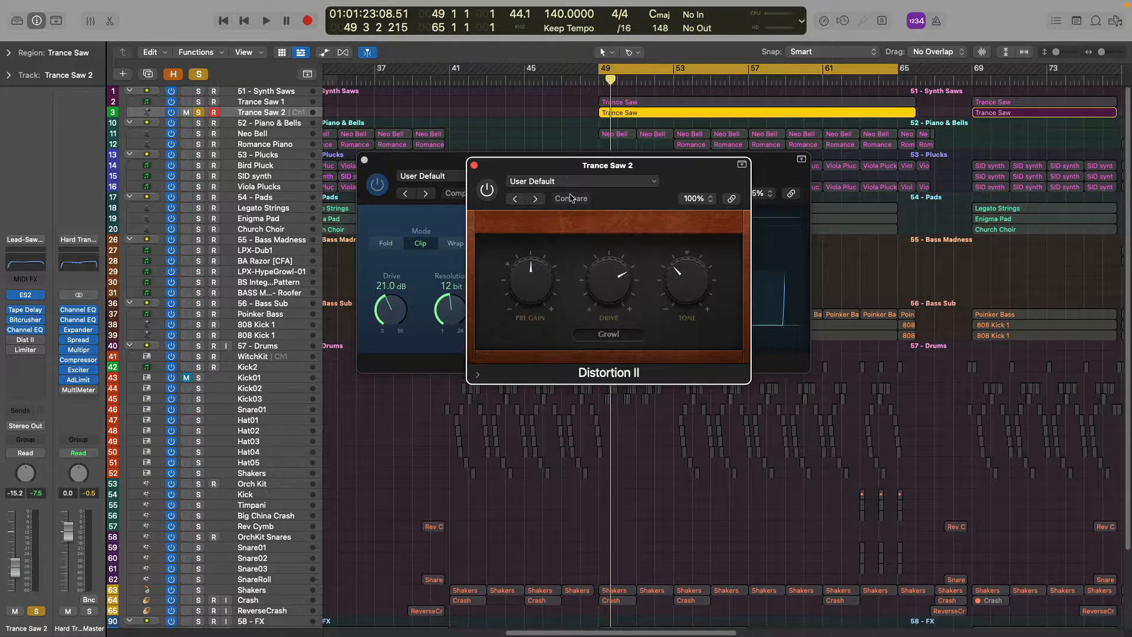
pyautogui.click(487, 190)
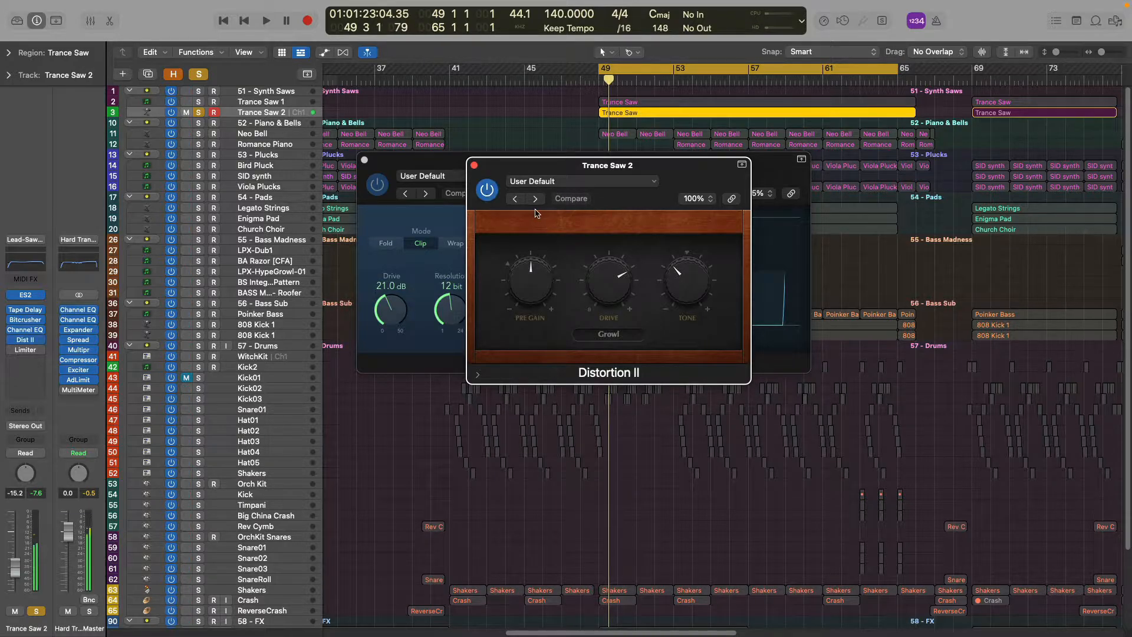
pyautogui.press('space')
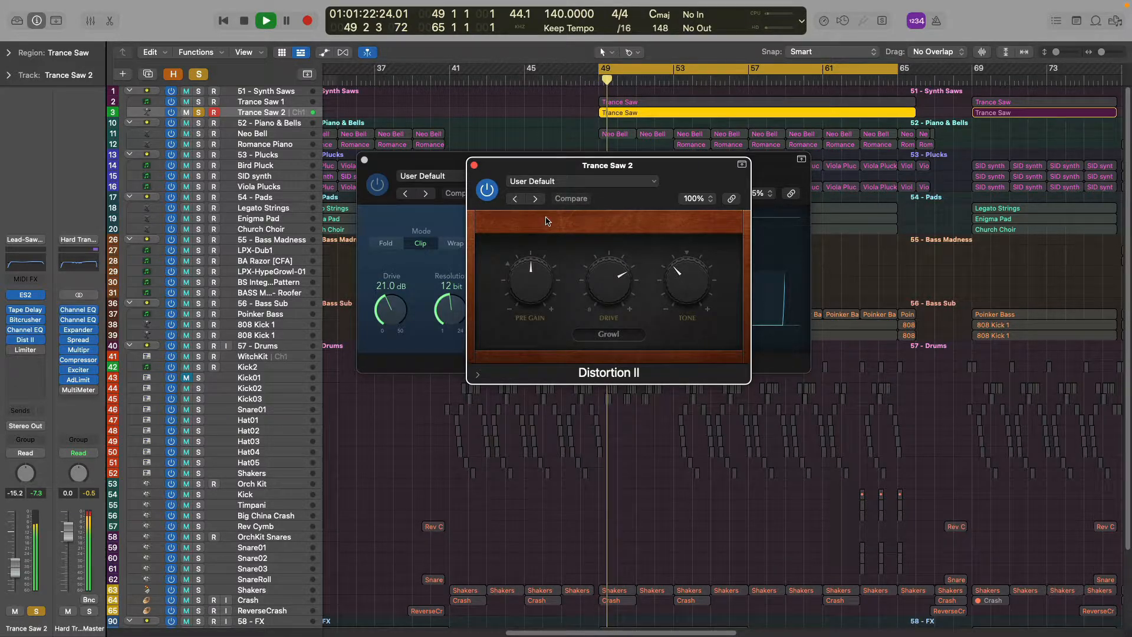
pyautogui.press('space')
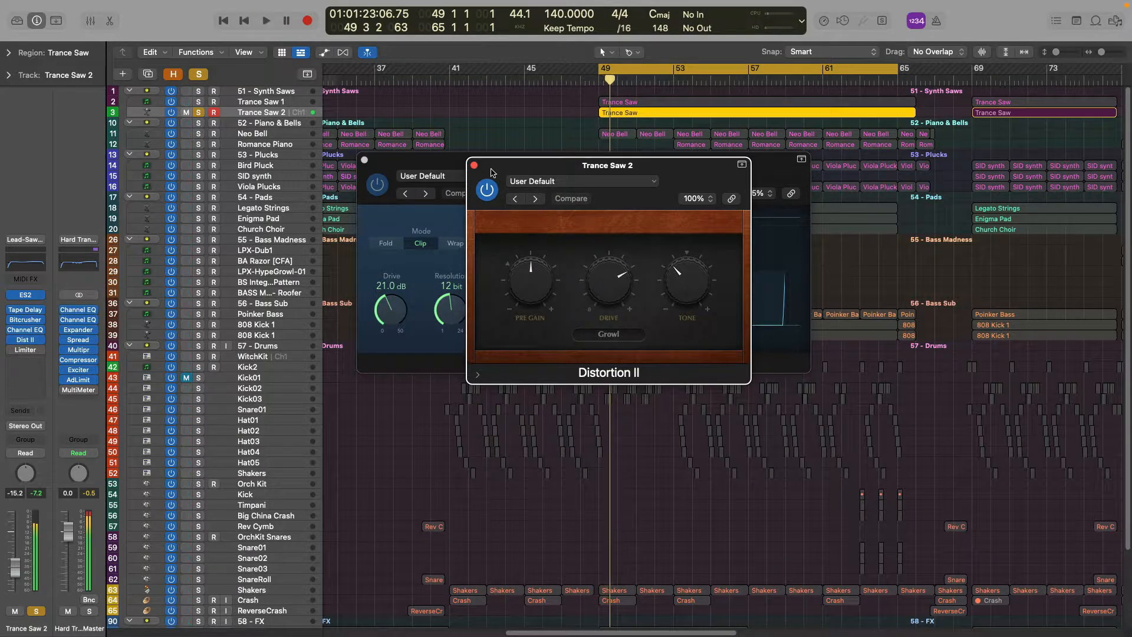
pyautogui.click(474, 165)
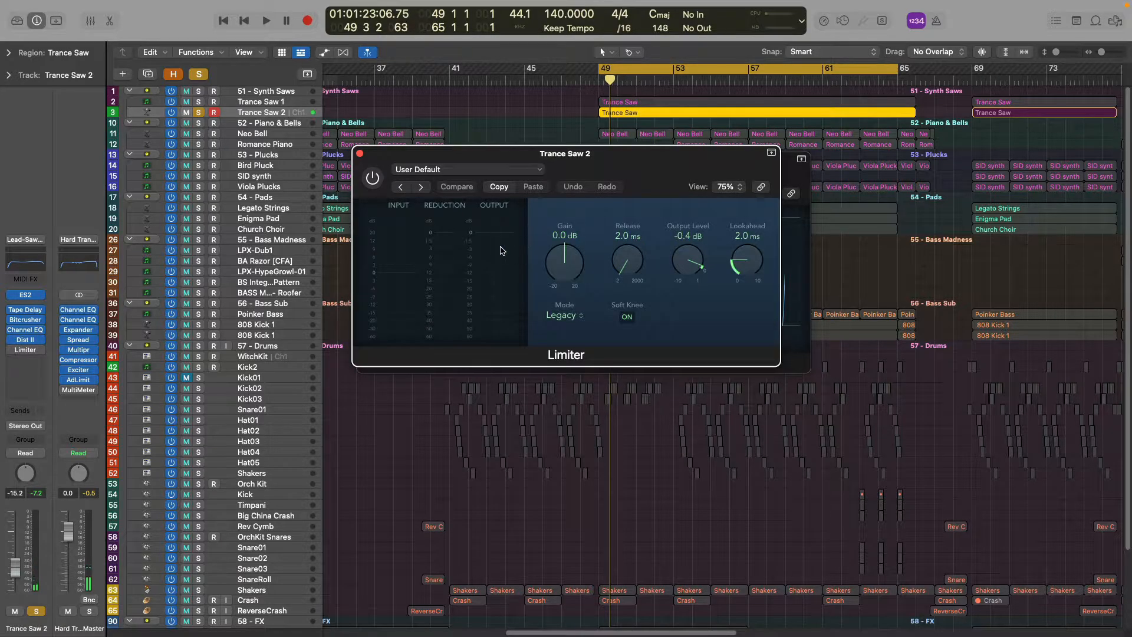
# Re-enable the Limiter on Trance Saw 2, listen while watching its meters, and close the Limiter and Bitcrusher windows.
pyautogui.click(12, 350)
pyautogui.press('space')
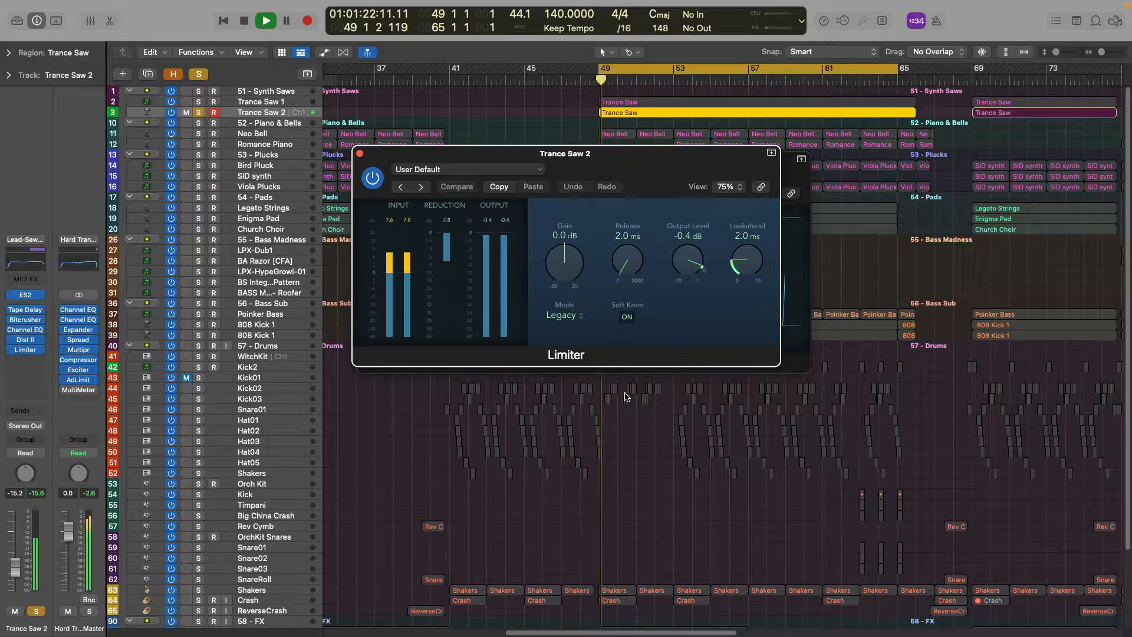
pyautogui.press('space')
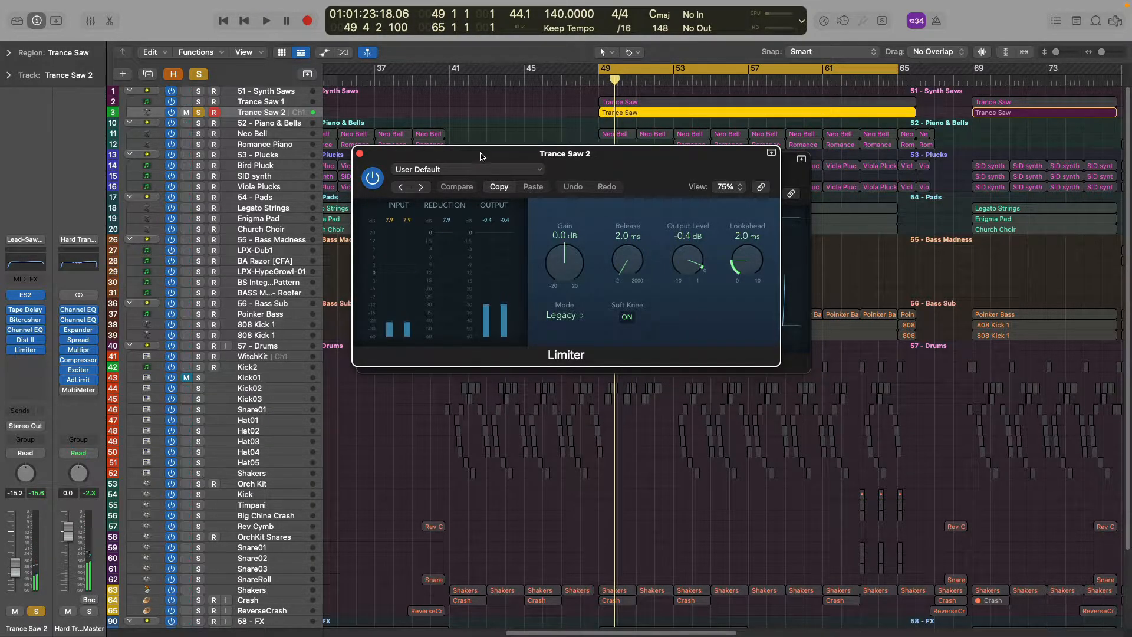
pyautogui.moveTo(480, 154); pyautogui.dragTo(499, 183)
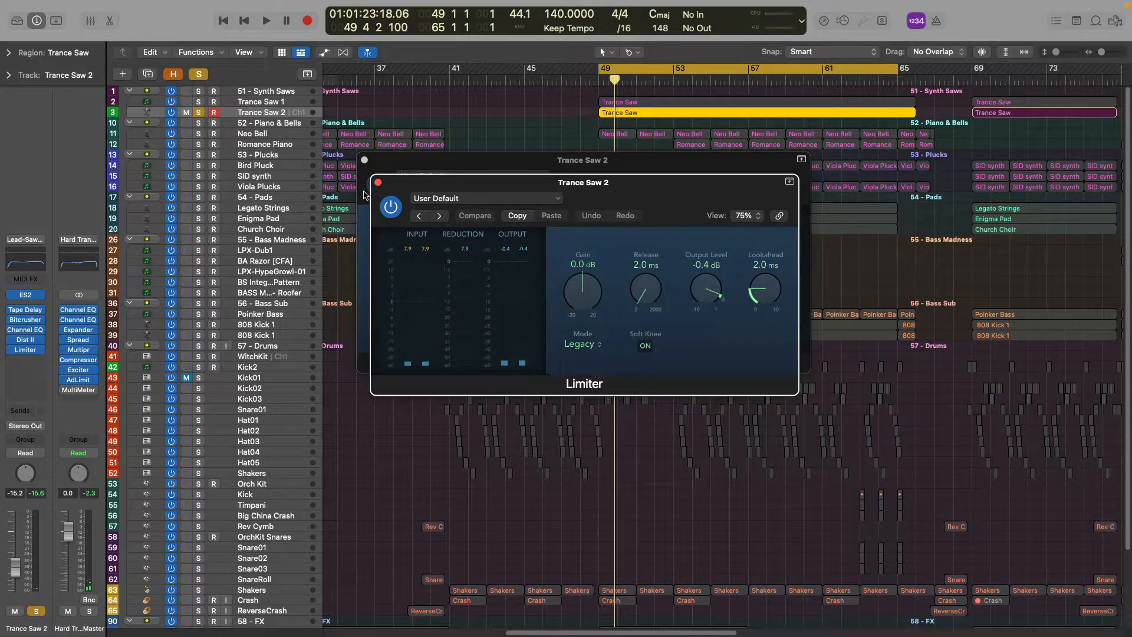
pyautogui.moveTo(394, 184)
pyautogui.mouseDown()
pyautogui.moveTo(422, 212)
pyautogui.moveTo(395, 203)
pyautogui.mouseUp()
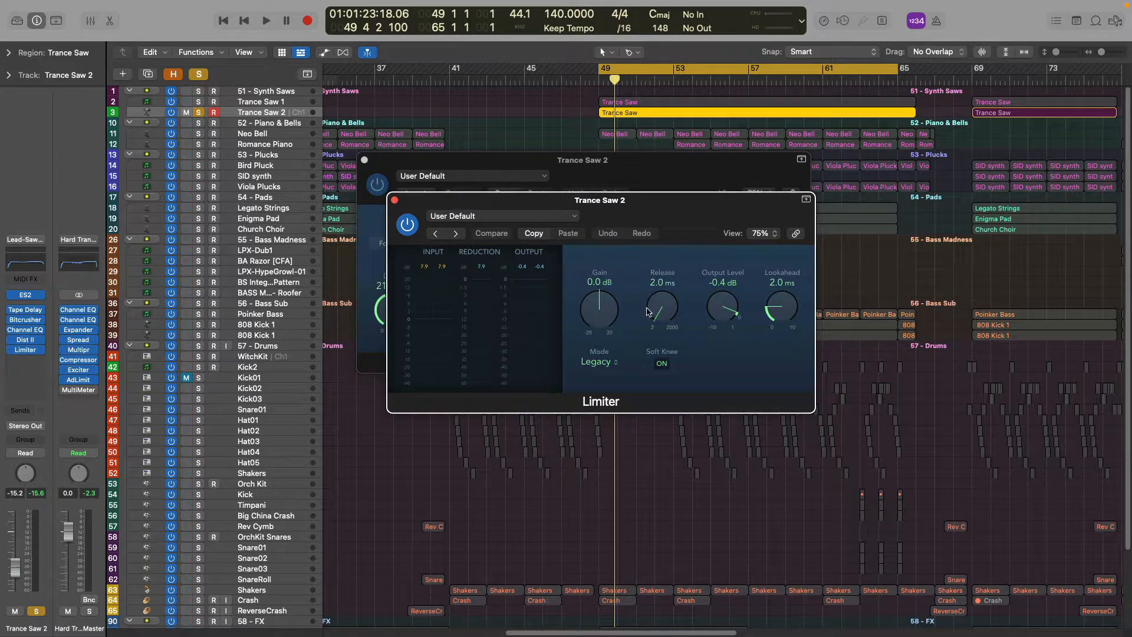
pyautogui.press('space')
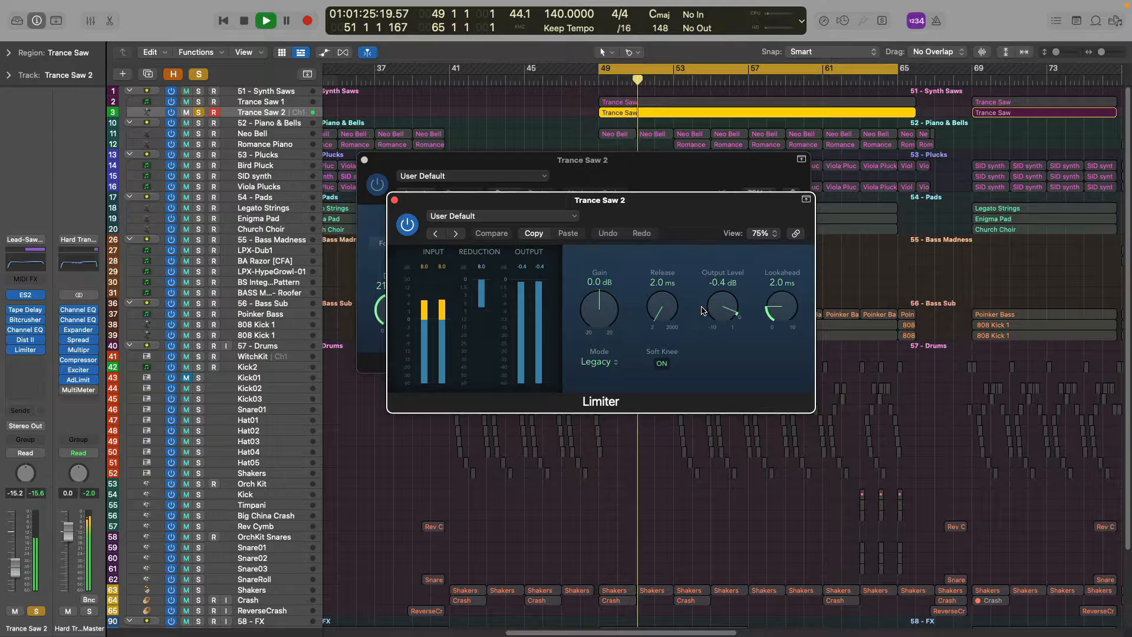
pyautogui.press('space')
pyautogui.click(395, 200)
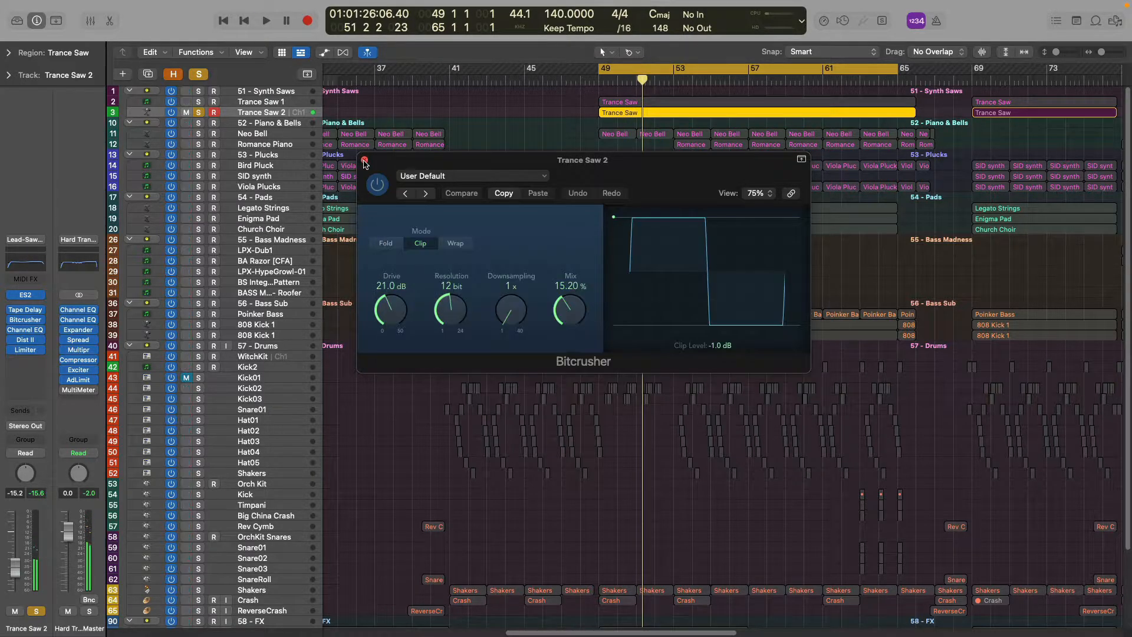
pyautogui.click(365, 161)
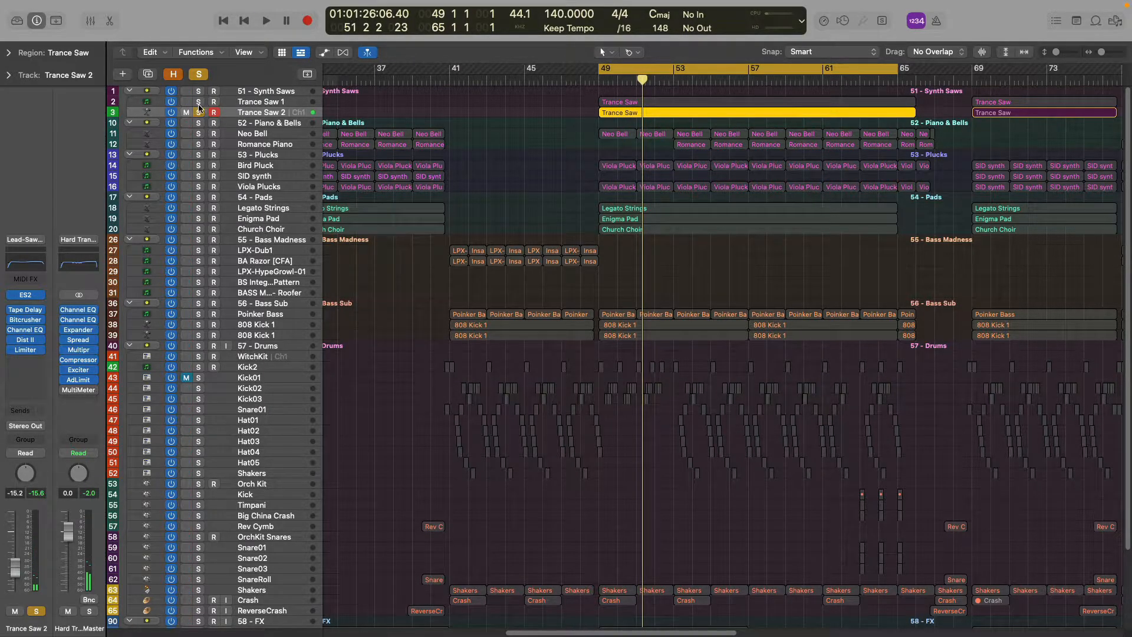
# Solo the 51 - Synth Saws stack in place of the individual Trance Saw tracks and play both saws together.
pyautogui.click(199, 102)
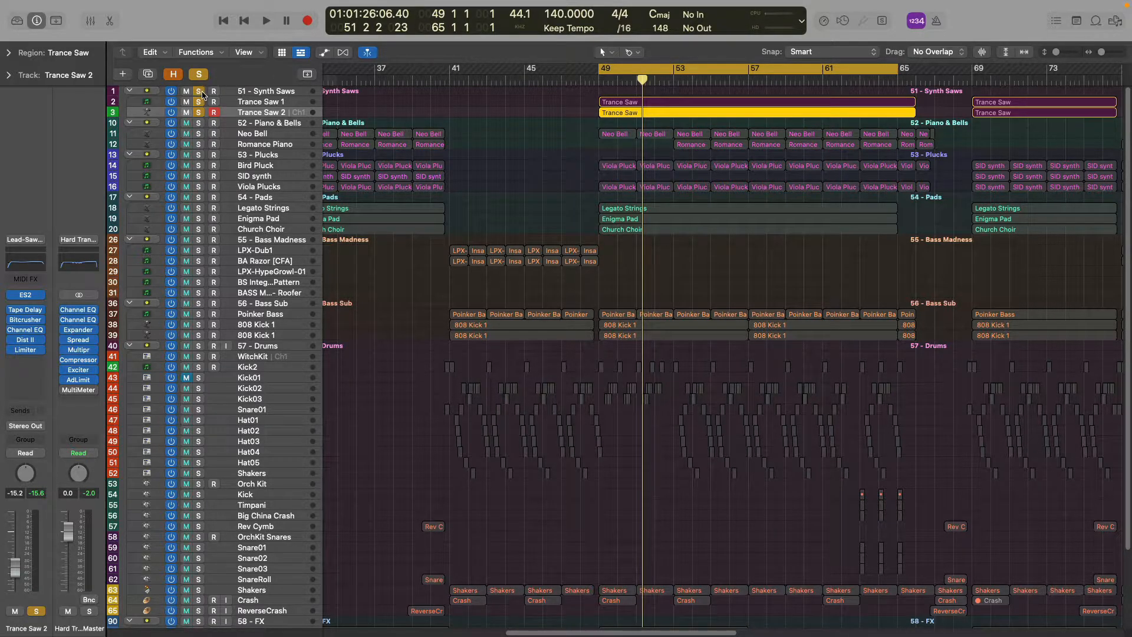
pyautogui.click(199, 102)
pyautogui.click(199, 112)
pyautogui.click(252, 91)
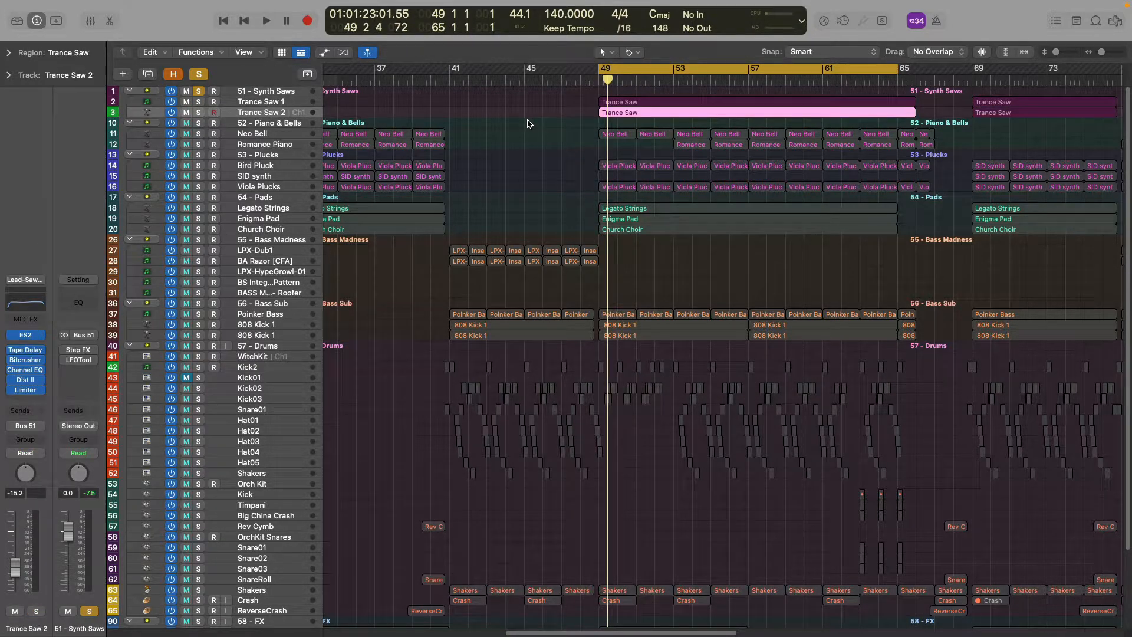
pyautogui.press('space')
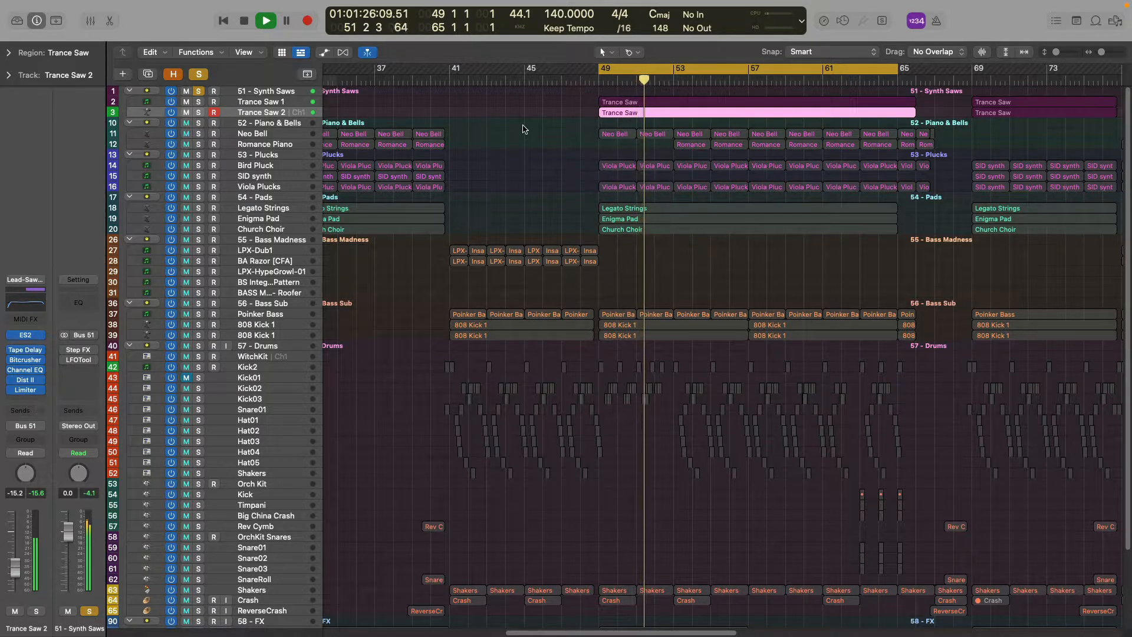
pyautogui.press('space')
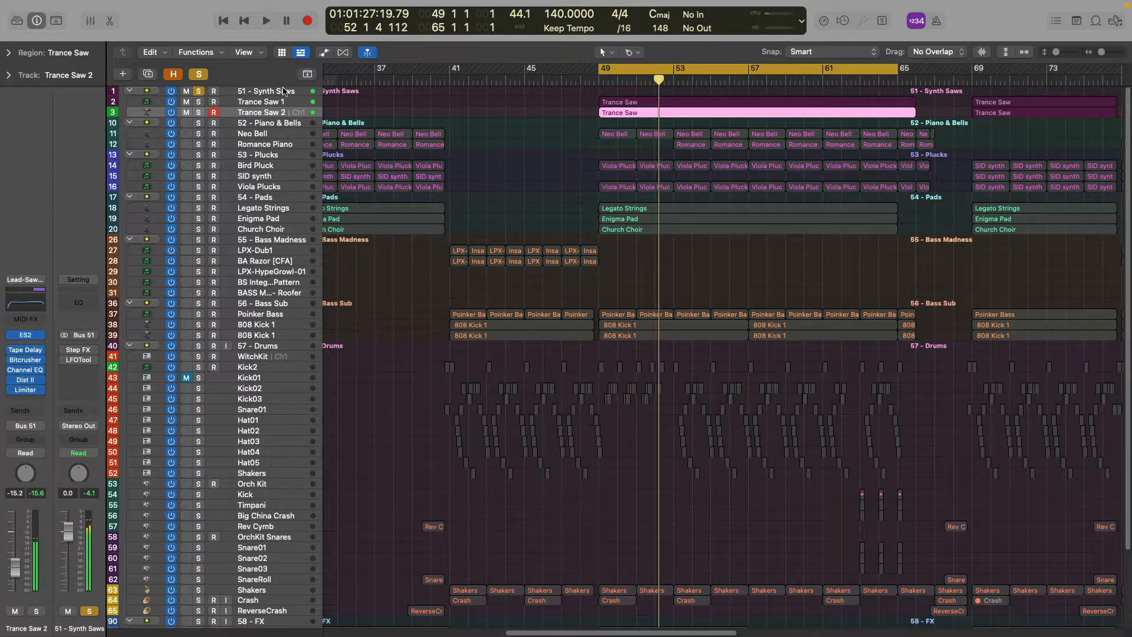
# Select the 51 - Synth Saws stack, enable its LFOTool insert, and listen to its effect on the saws.
pyautogui.click(284, 91)
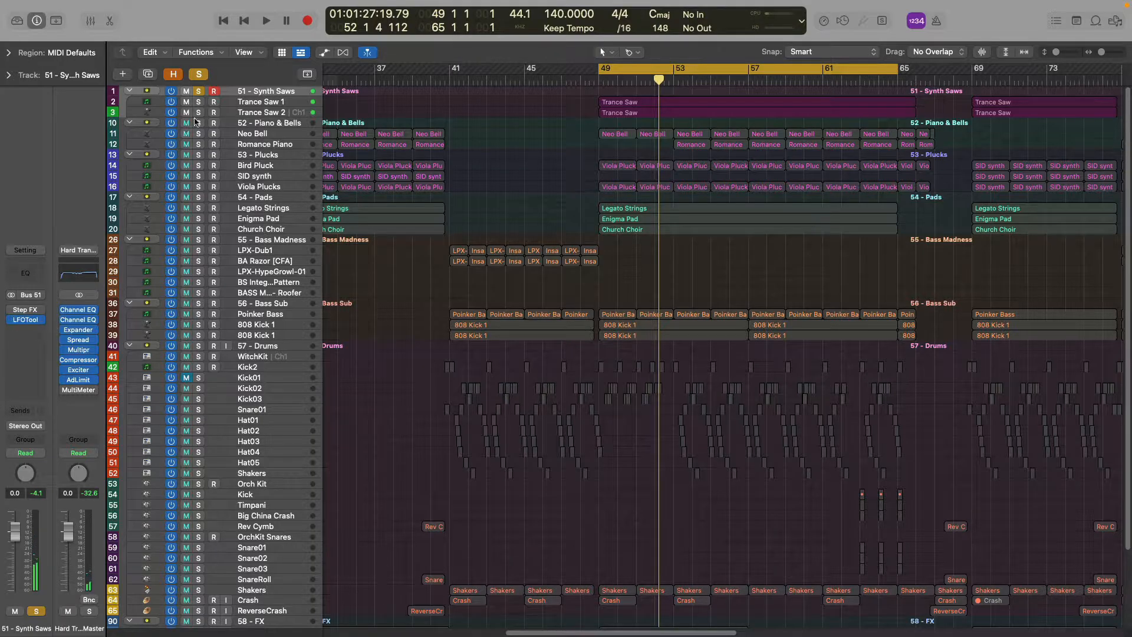
pyautogui.press('space')
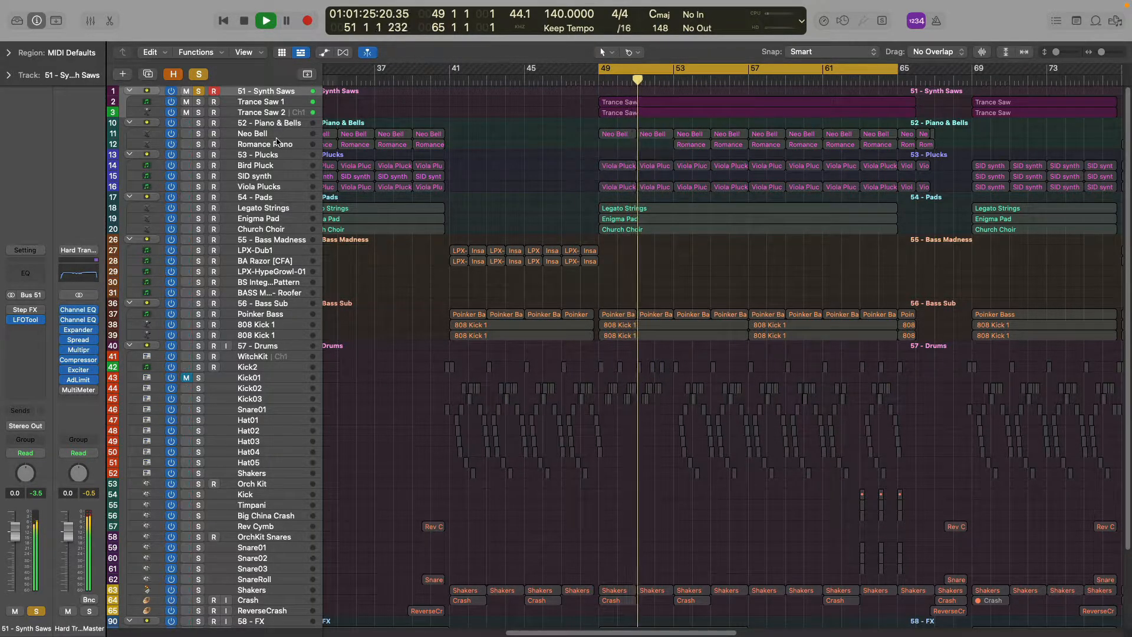
pyautogui.press('space')
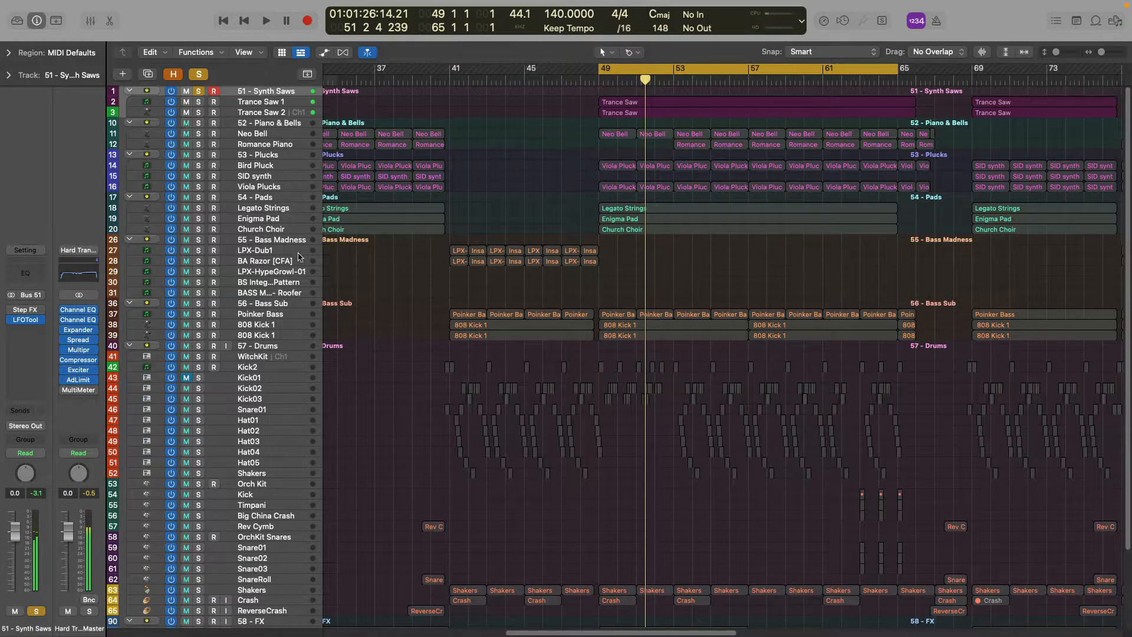
# Select the soloed SID synth track, open its Massive synth, and play the cycled passage from bar 33.
pyautogui.click(297, 176)
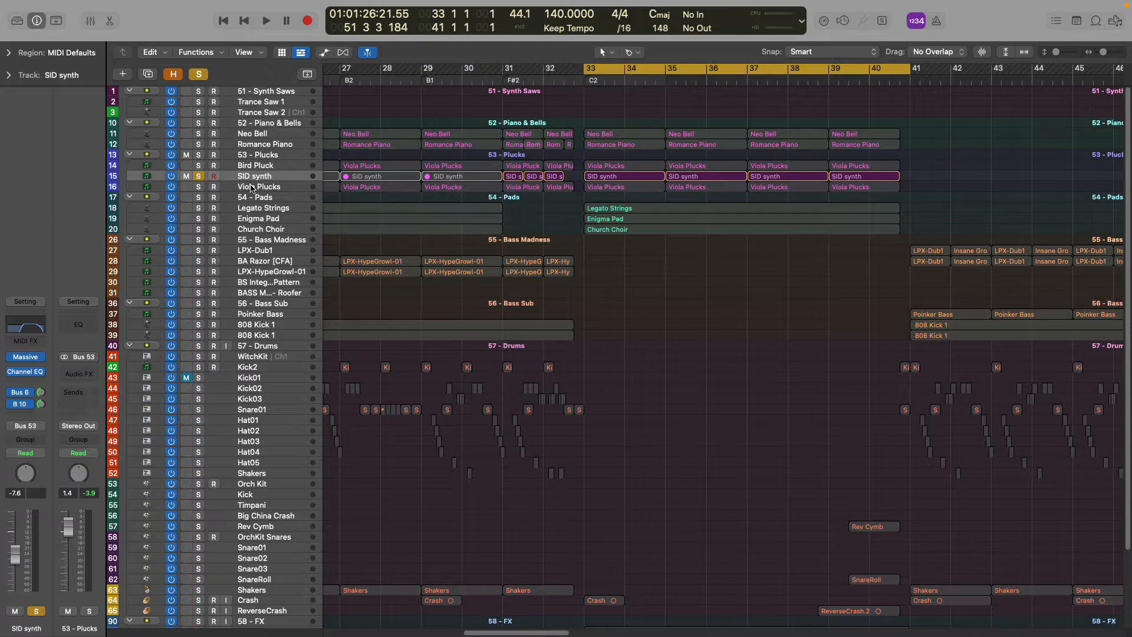
pyautogui.click(25, 357)
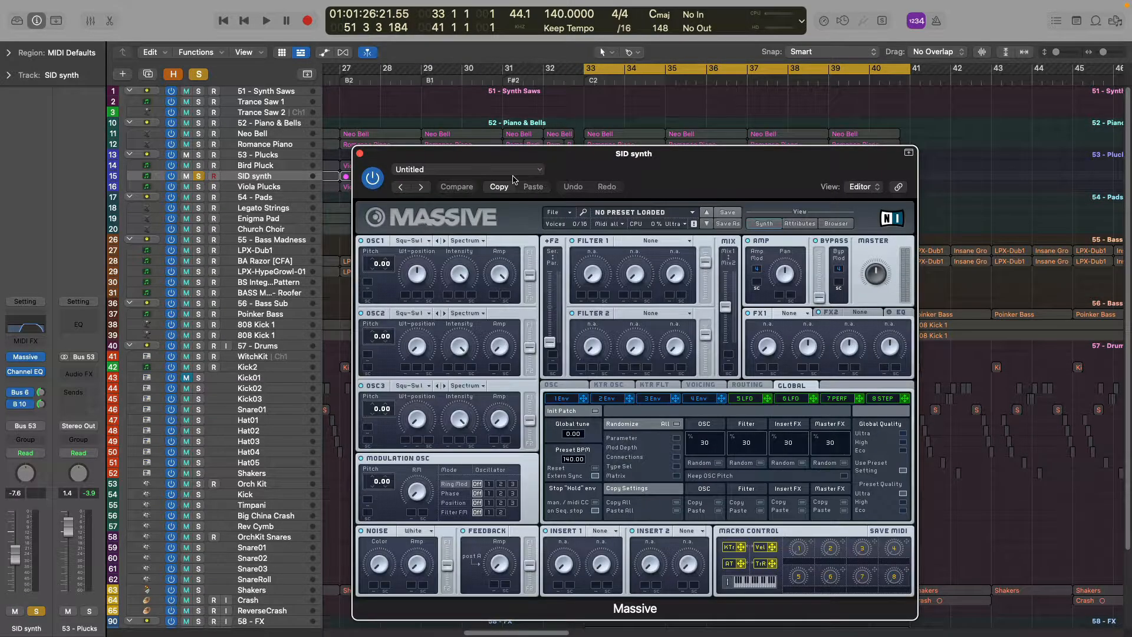
pyautogui.moveTo(516, 151); pyautogui.dragTo(307, 65)
pyautogui.press('space')
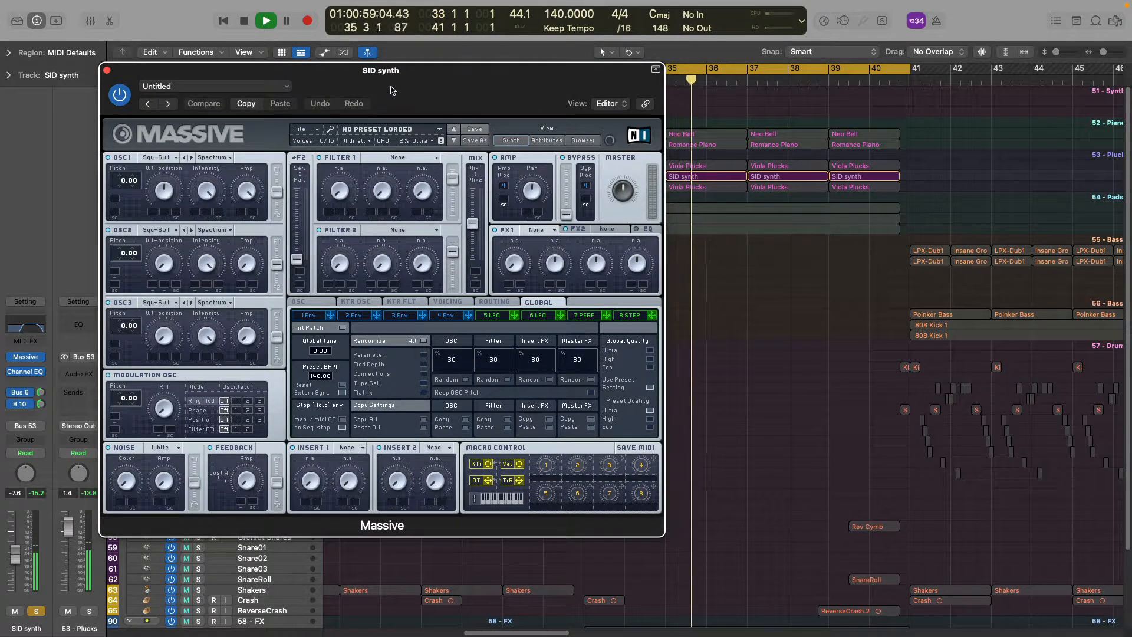
pyautogui.moveTo(391, 89); pyautogui.dragTo(455, 84)
pyautogui.press('space')
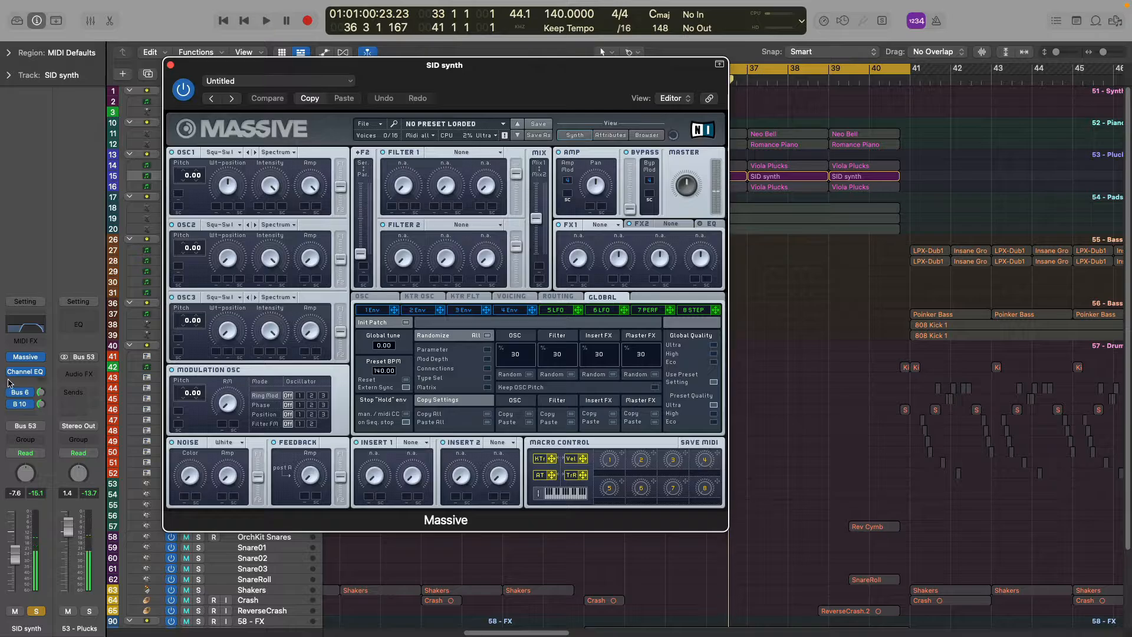
# Bypass the Bus 6 and Bus 10 sends and the Channel EQ on SID synth, and listen to the dry sound.
pyautogui.click(12, 393)
pyautogui.click(11, 405)
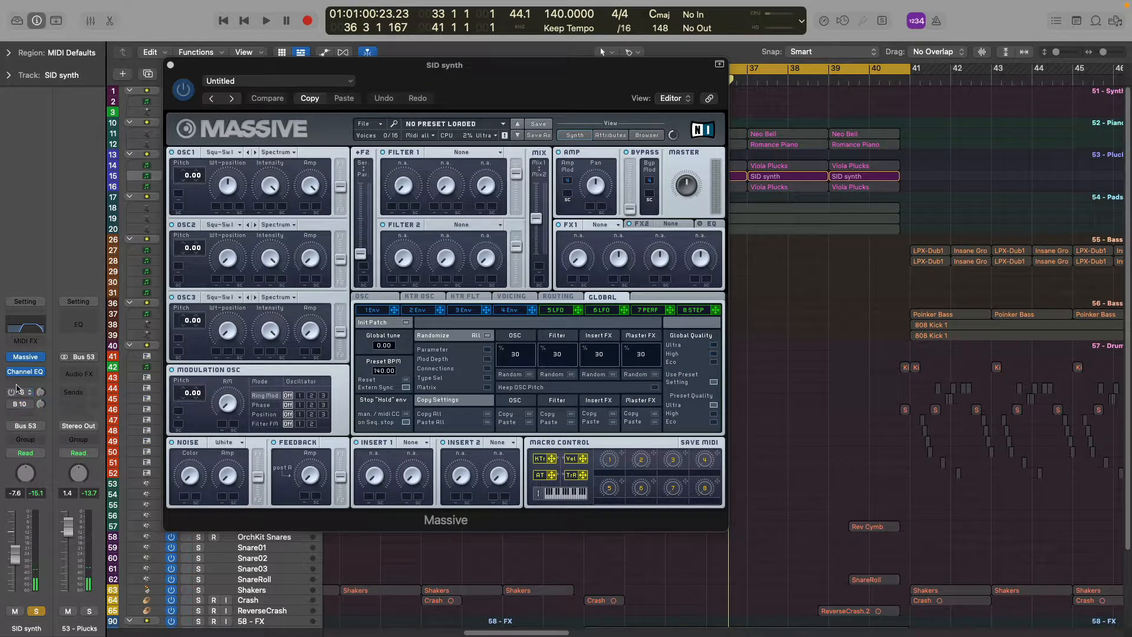
pyautogui.click(11, 372)
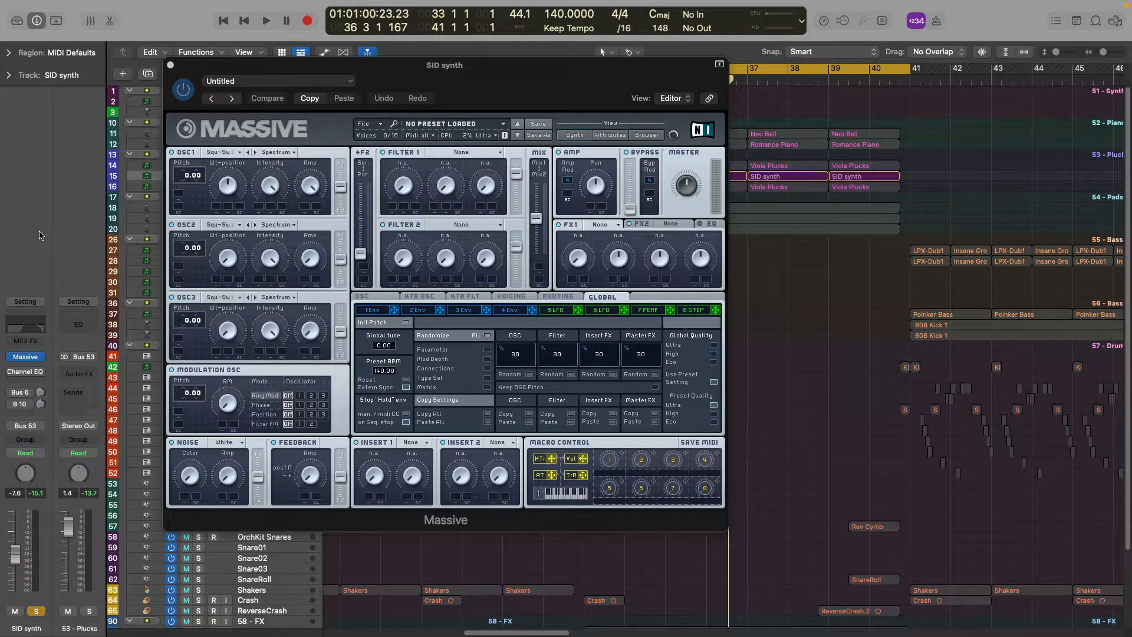
pyautogui.press('space')
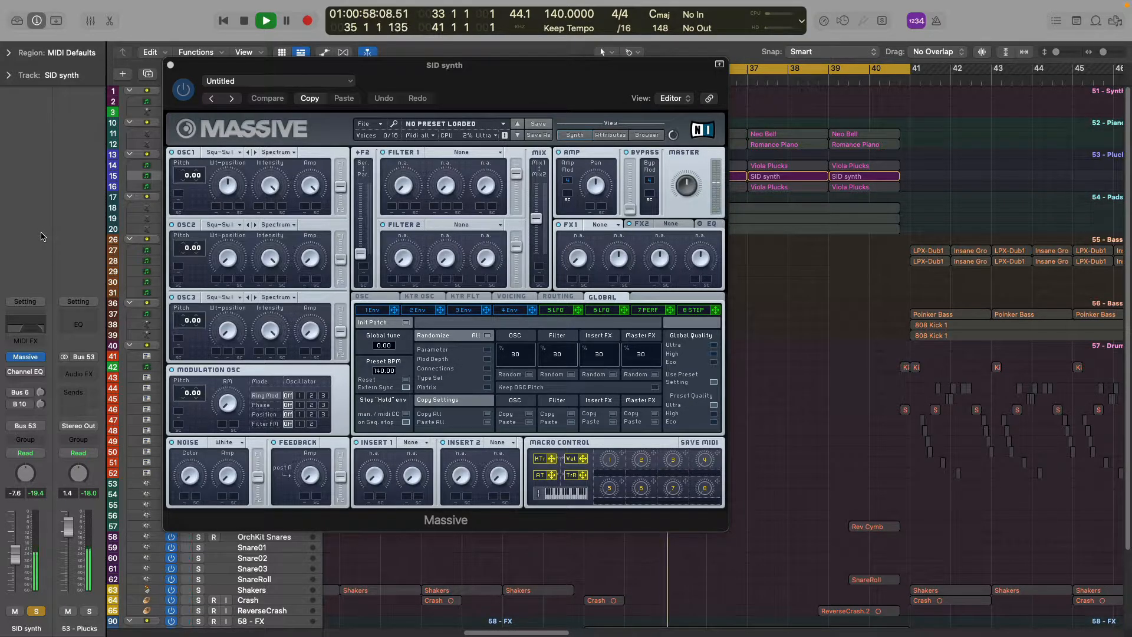
pyautogui.press('space')
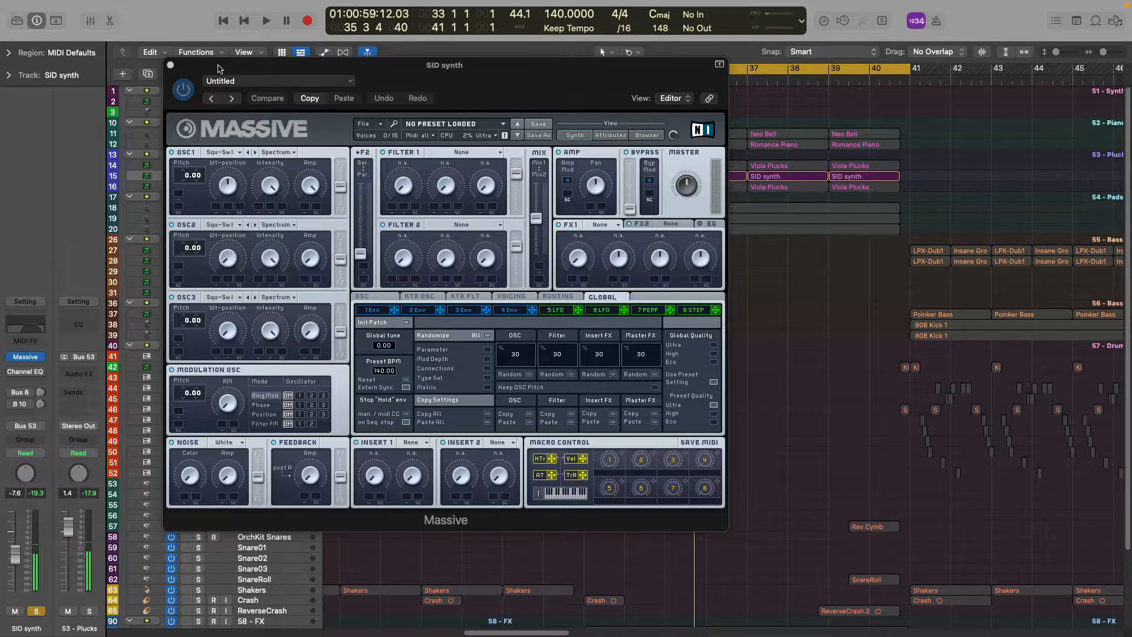
# Re-enable SID synth's Channel EQ and its Bus 6 and Bus 10 sends, and play the passage with them active.
pyautogui.moveTo(219, 69); pyautogui.dragTo(398, 104)
pyautogui.click(13, 372)
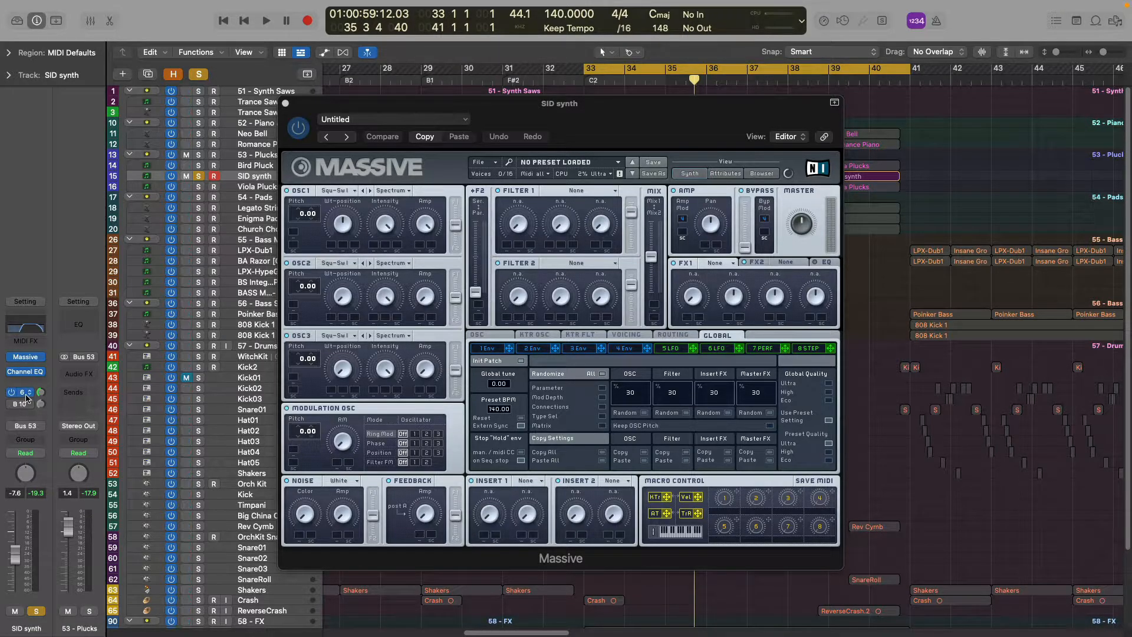
pyautogui.click(25, 395)
pyautogui.click(45, 220)
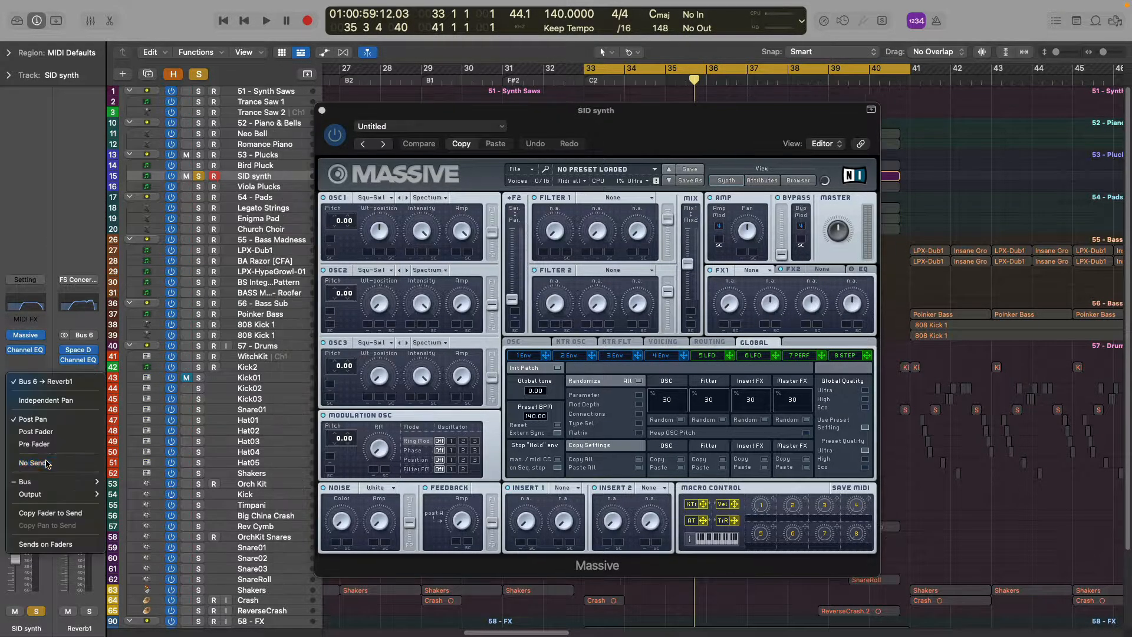
pyautogui.click(19, 414)
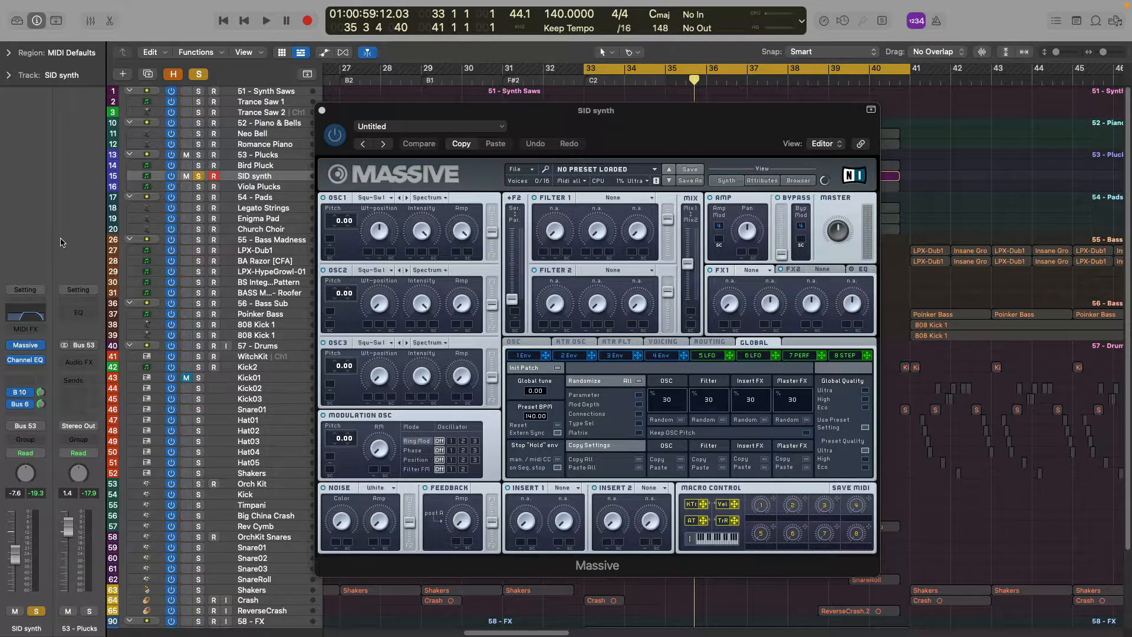
pyautogui.press('space')
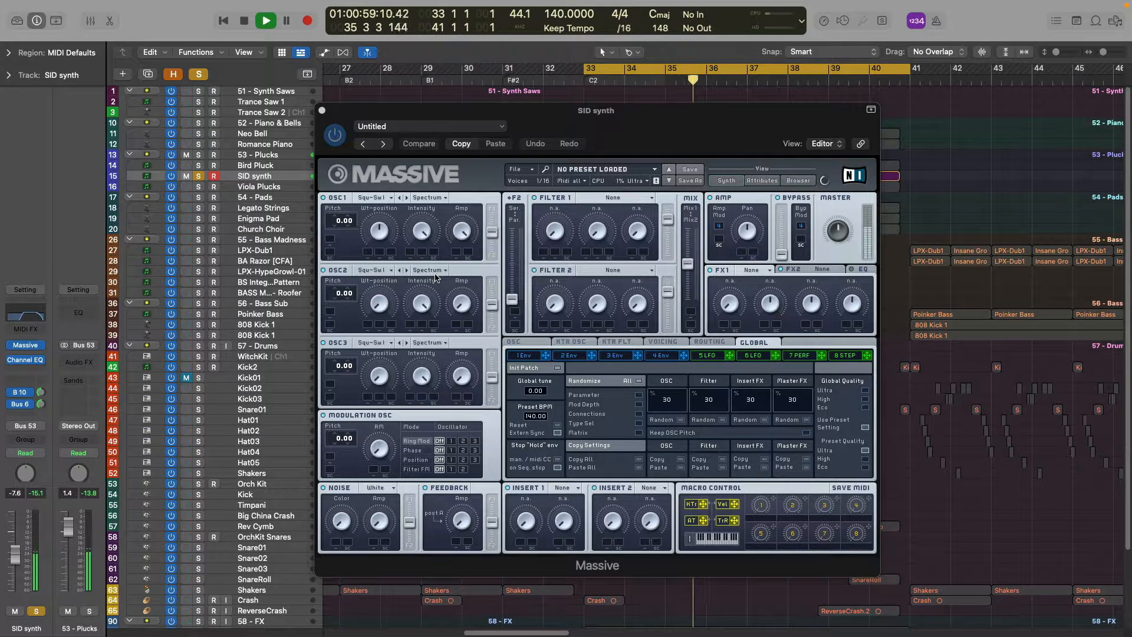
pyautogui.press('space')
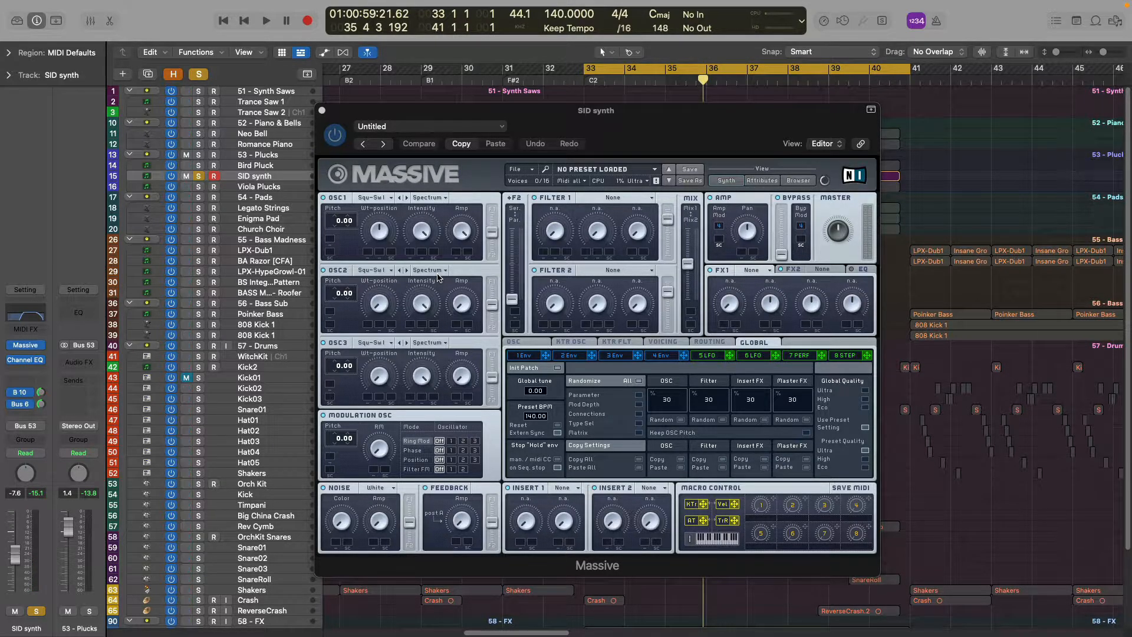
# Solo the Viola Plucks track in place of SID synth and open its Nexus synth.
pyautogui.click(206, 190)
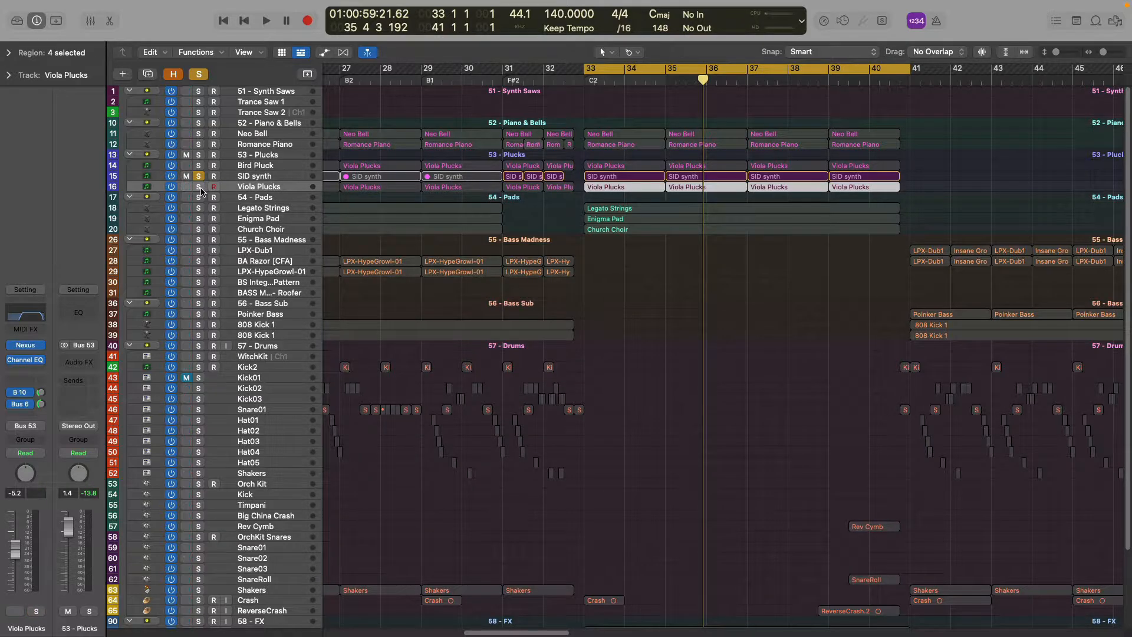
pyautogui.click(198, 186)
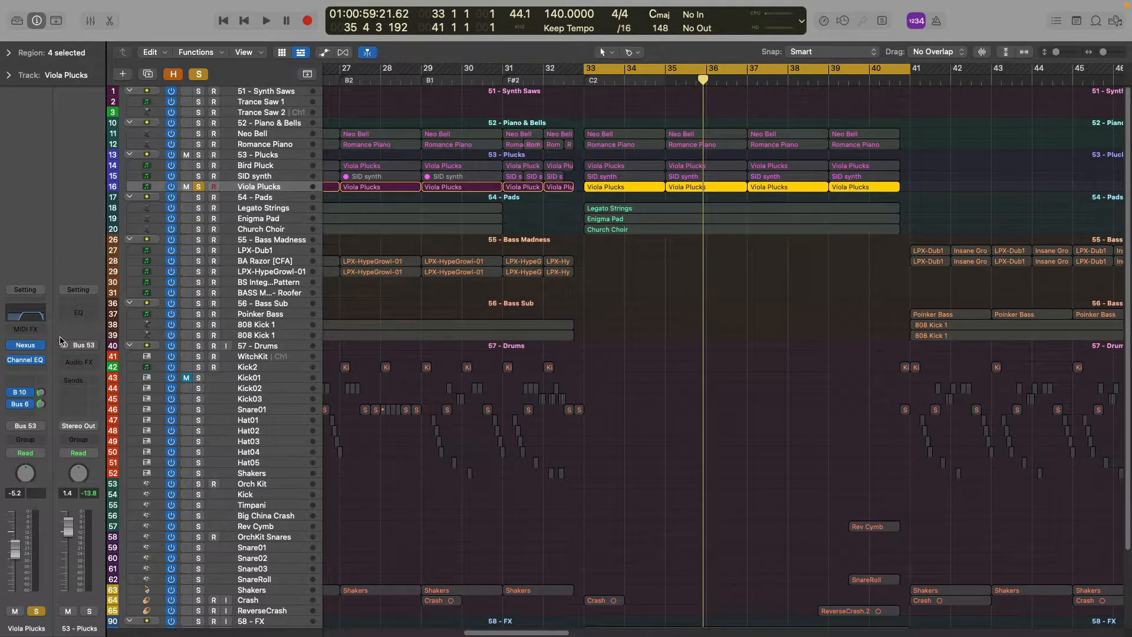
pyautogui.moveTo(26, 349)
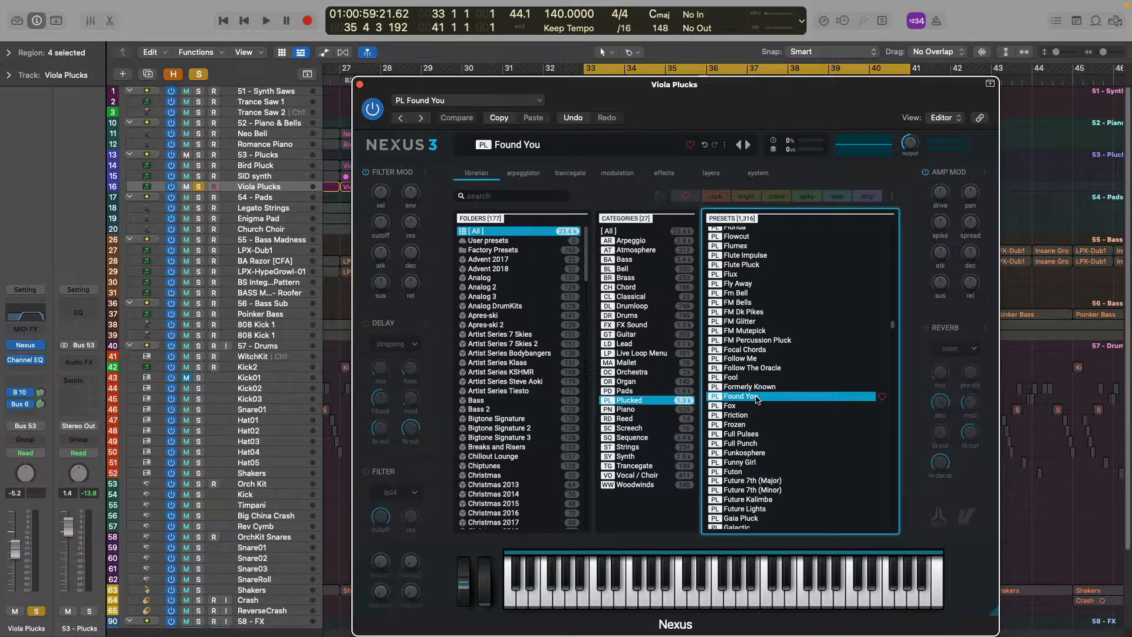
# Move the Nexus window clear of the arrangement and play the soloed Viola Plucks passage from bar 33.
pyautogui.moveTo(475, 85); pyautogui.dragTo(461, 254)
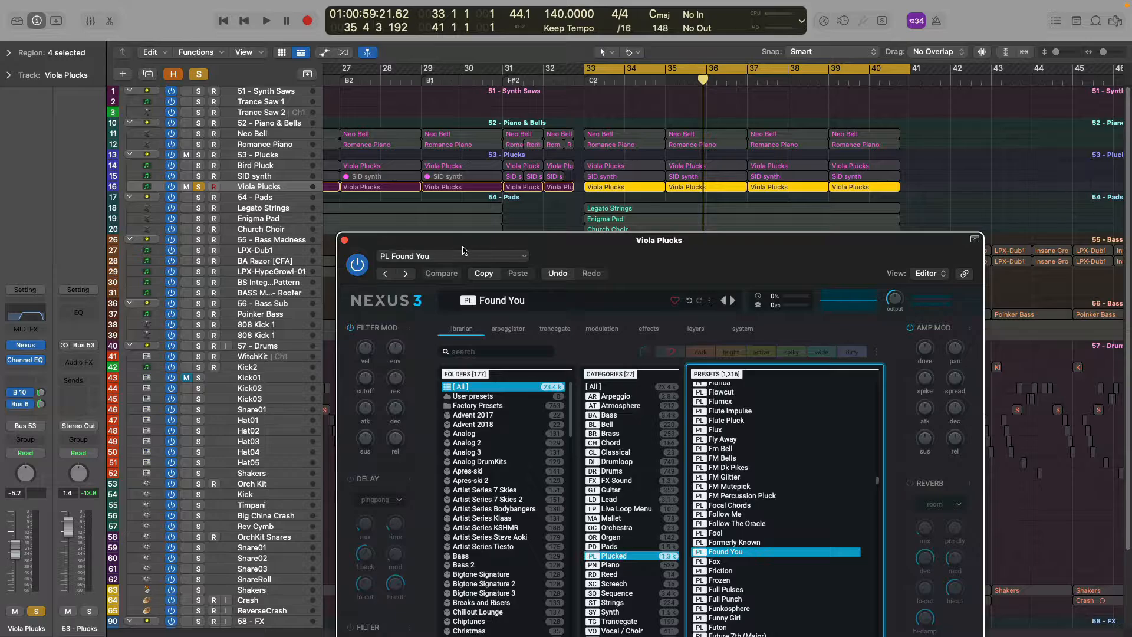
pyautogui.press('space')
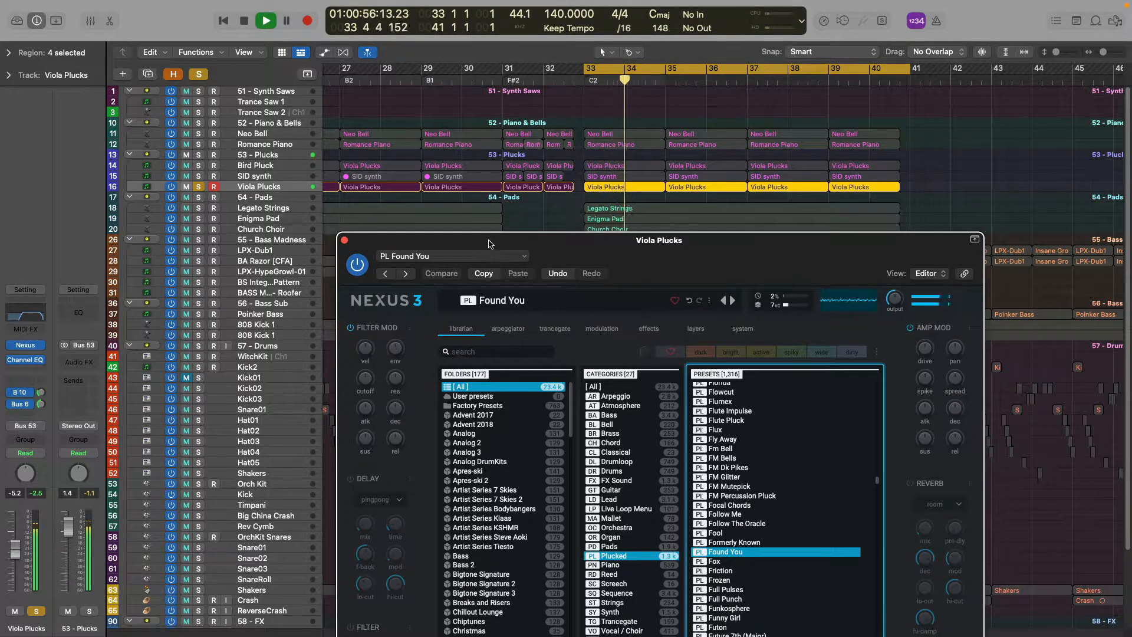
pyautogui.press('space')
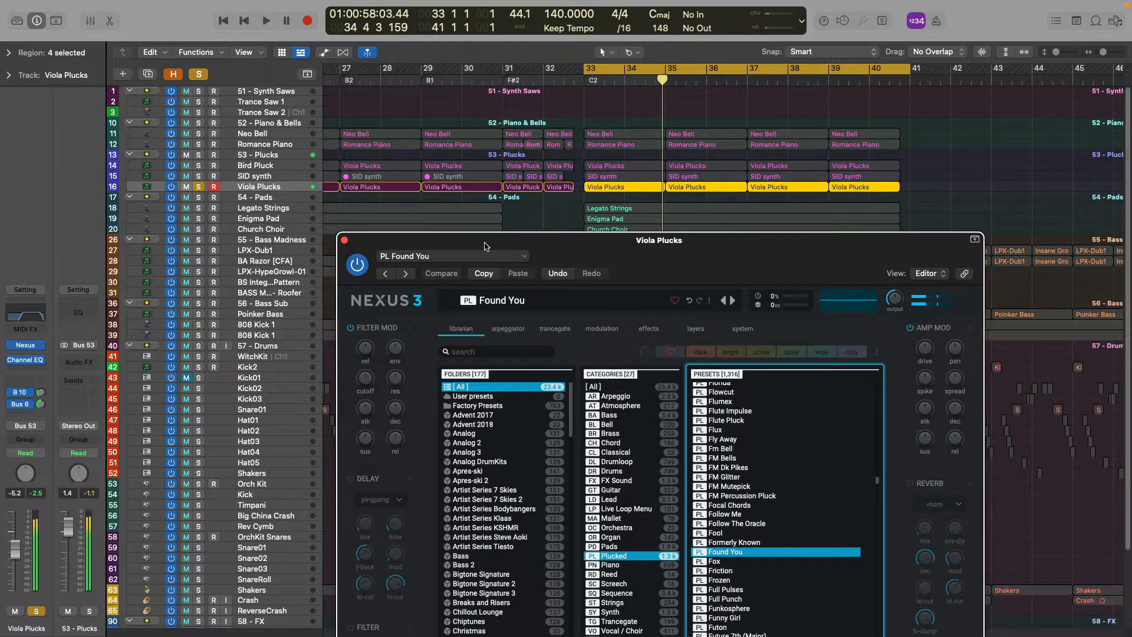
# Bypass the Bus 10 and Bus 6 sends and the Channel EQ on Viola Plucks, and play the dry sound.
pyautogui.click(11, 394)
pyautogui.click(11, 405)
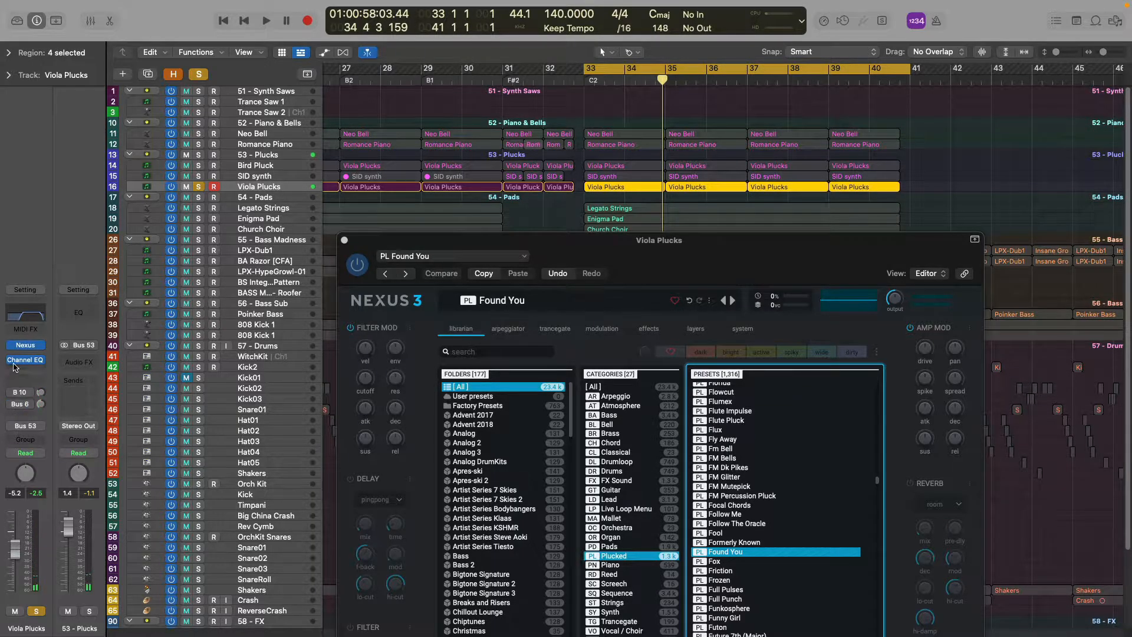
pyautogui.press('space')
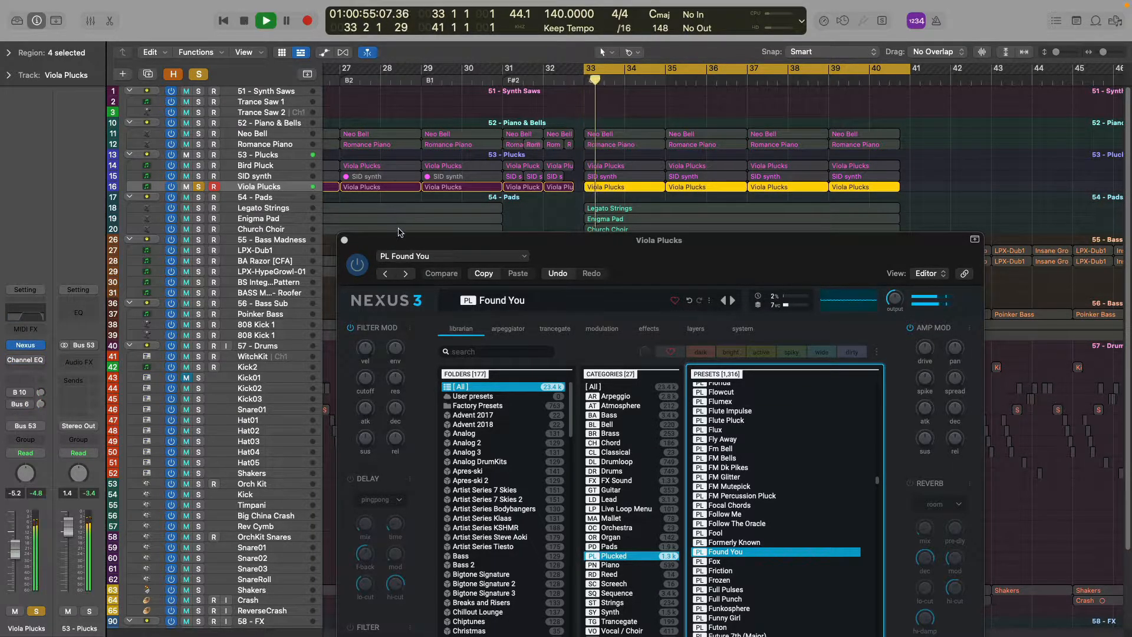
# Bring the whole Nexus window into view and filter its Plucked presets by the dark tag during playback.
pyautogui.click(403, 238)
pyautogui.doubleClick(403, 239)
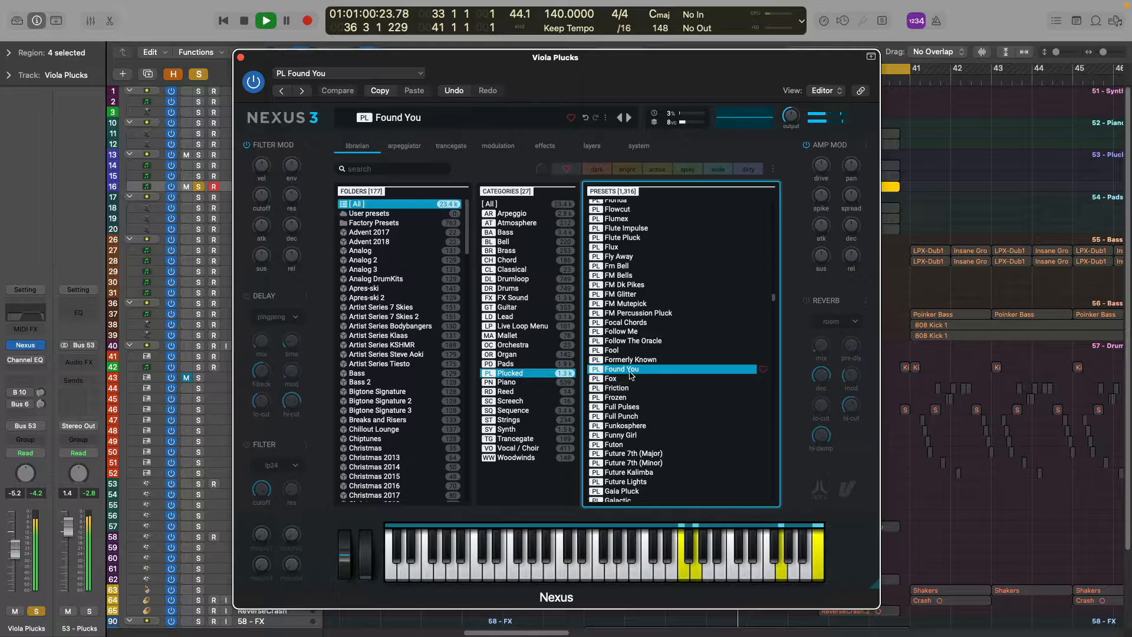
pyautogui.click(597, 169)
pyautogui.click(597, 170)
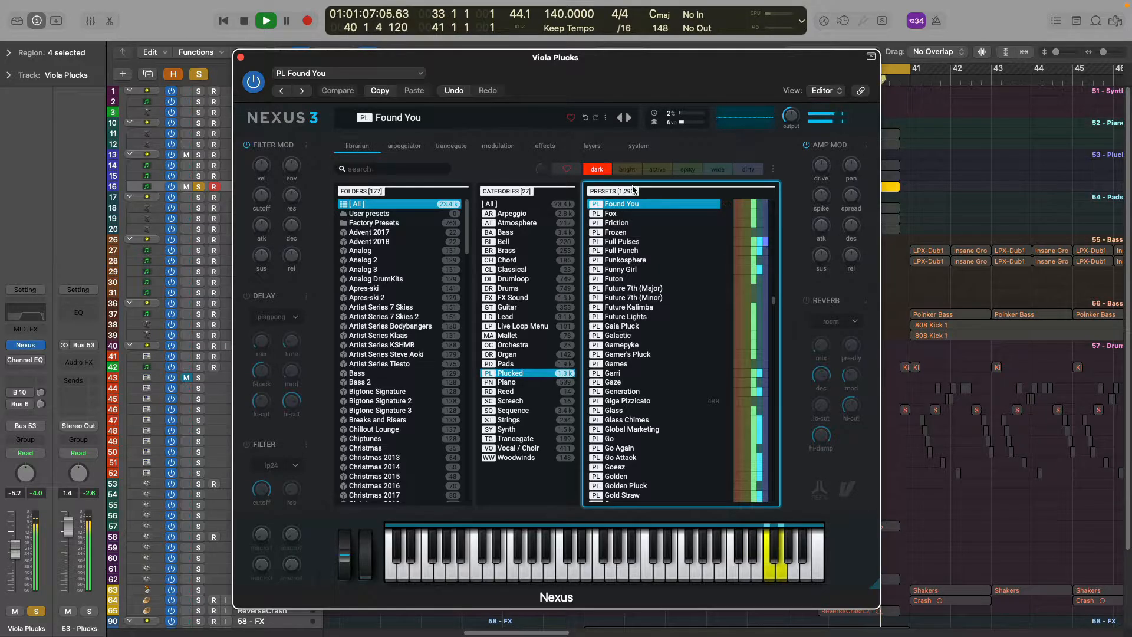
pyautogui.press('space')
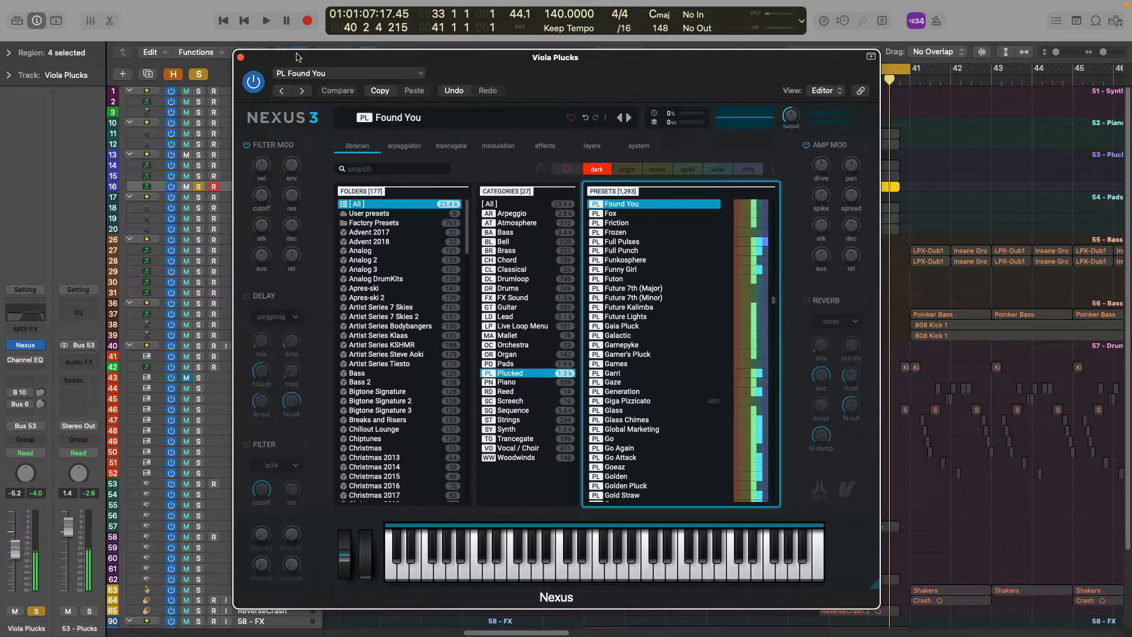
# Re-enable the Channel EQ and the Bus 10 send on Viola Plucks and play the passage with them active.
pyautogui.moveTo(296, 55); pyautogui.dragTo(419, 308)
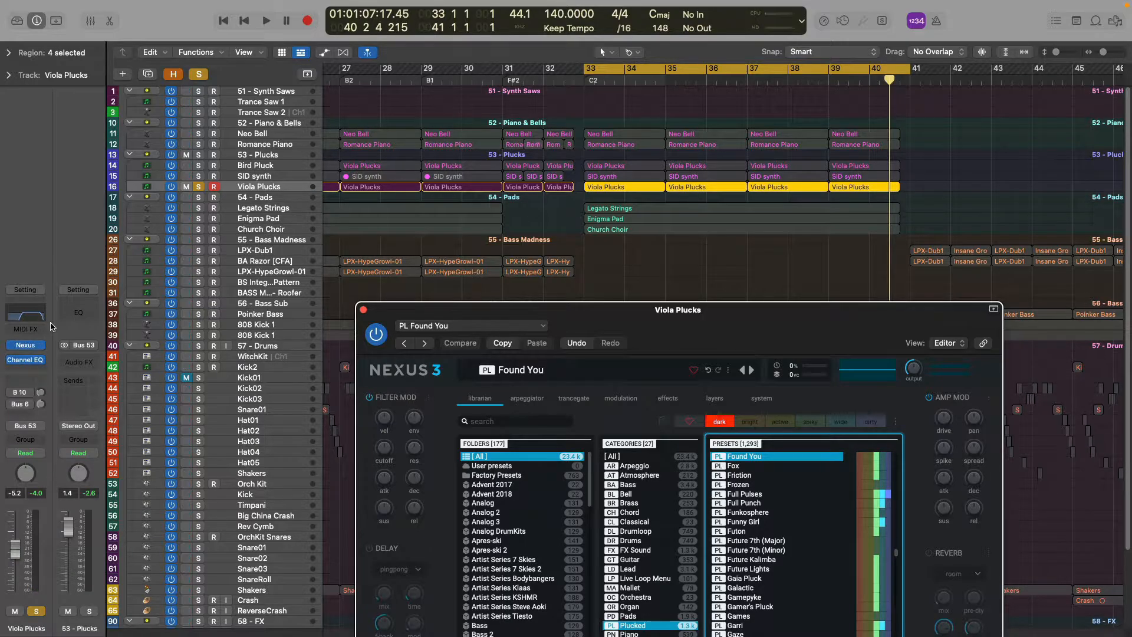
pyautogui.click(11, 393)
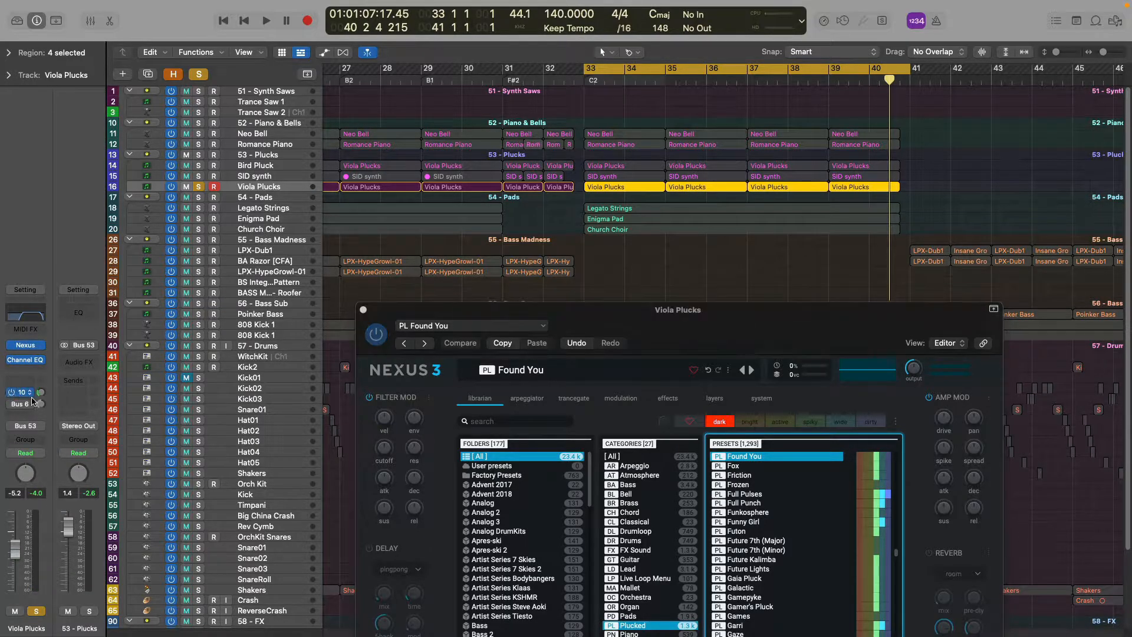
pyautogui.press('space')
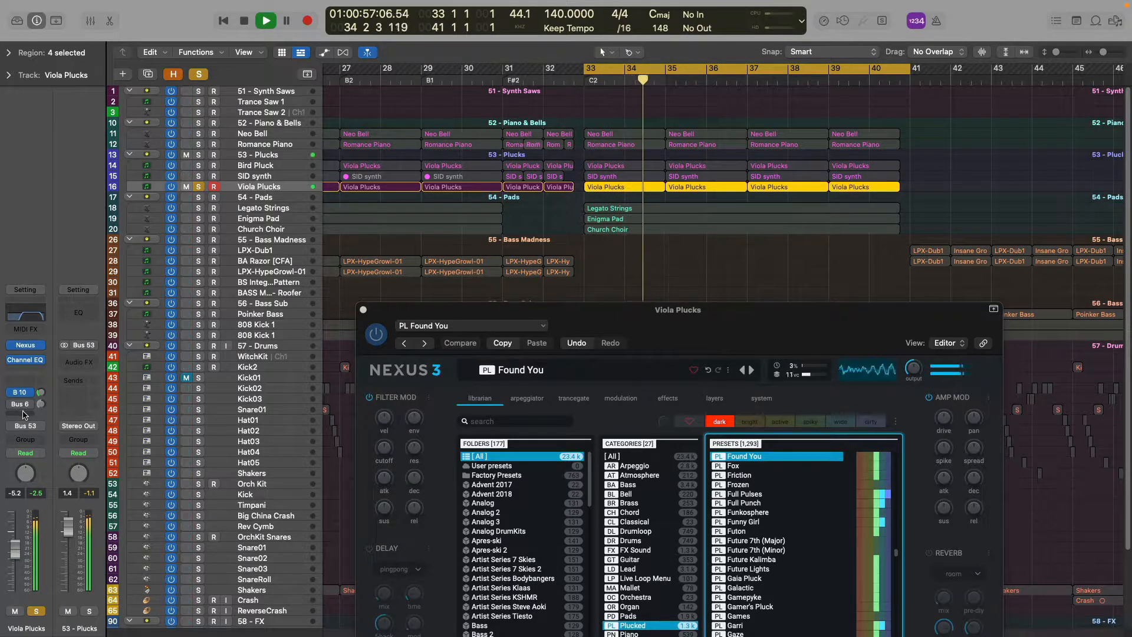
pyautogui.press('space')
# Show the notes of the four Viola Plucks regions from bar 33 in the Piano Roll and close the Nexus synth.
pyautogui.moveTo(614, 198); pyautogui.dragTo(841, 188)
pyautogui.press('p')
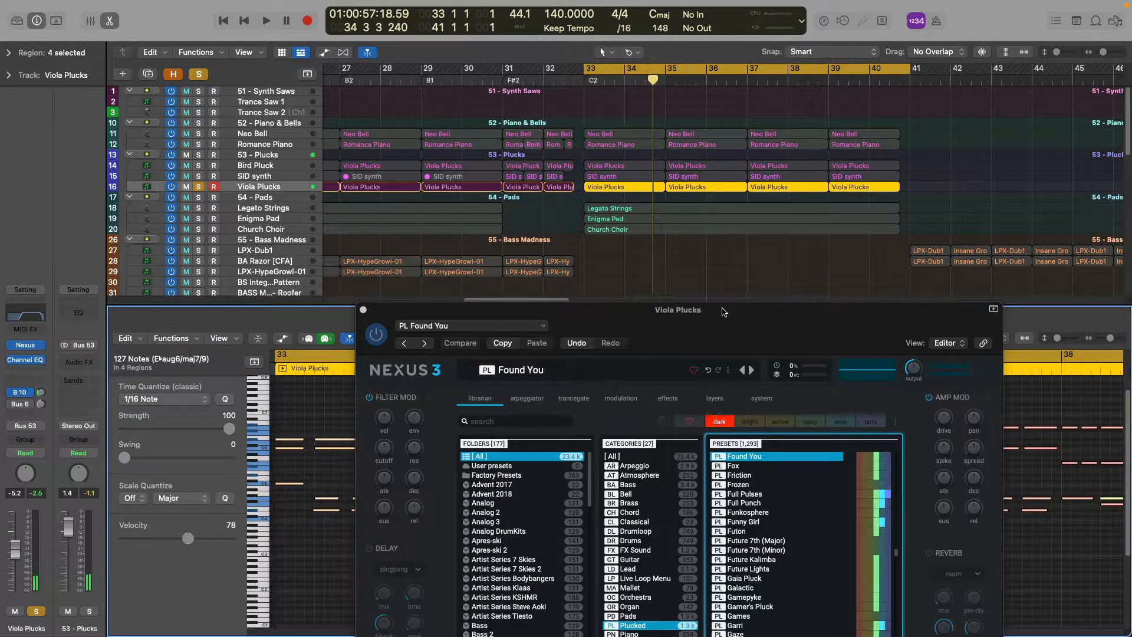
pyautogui.moveTo(724, 312); pyautogui.dragTo(861, 123)
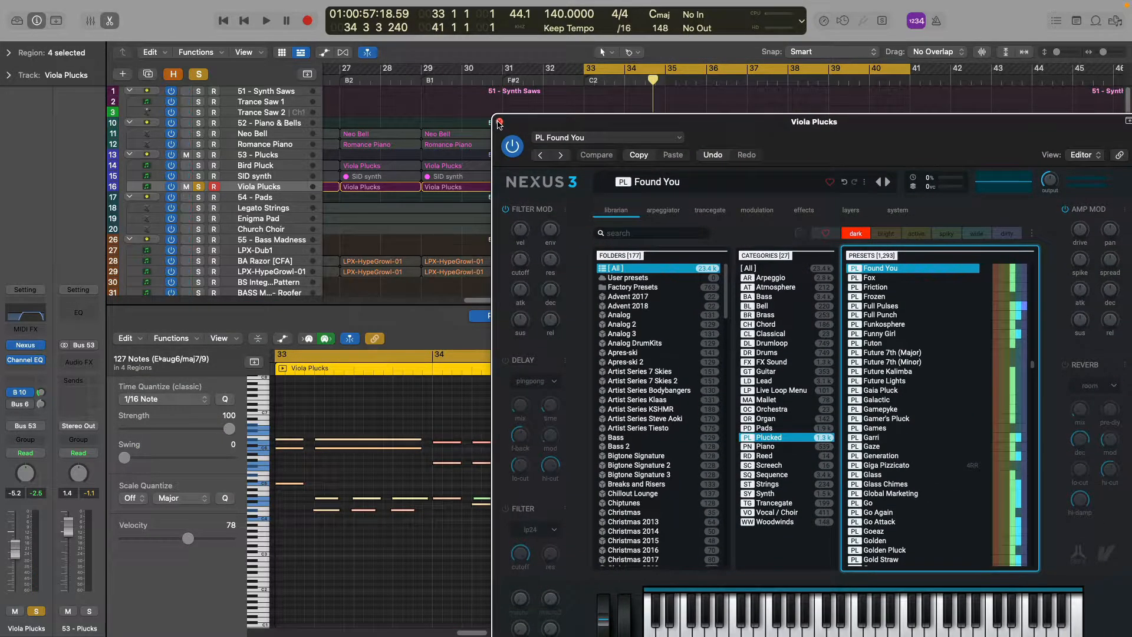
pyautogui.click(500, 123)
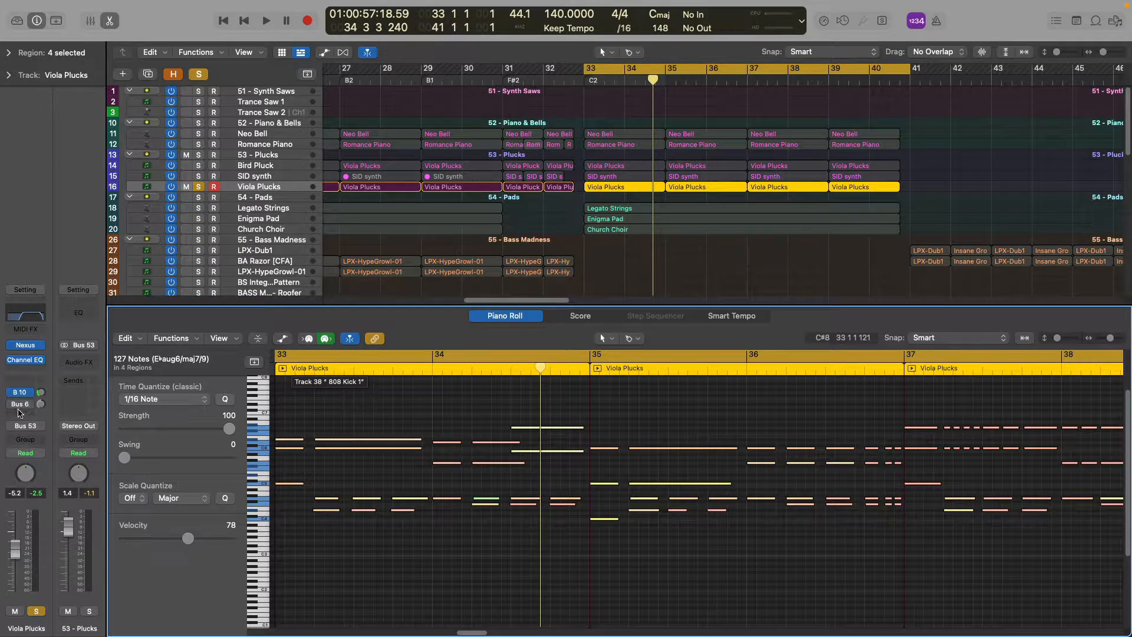
# Re-enable the Bus 6 send on Viola Plucks and play the passage, closing the Piano Roll when done.
pyautogui.click(18, 405)
pyautogui.hotkey('shift', 'space')
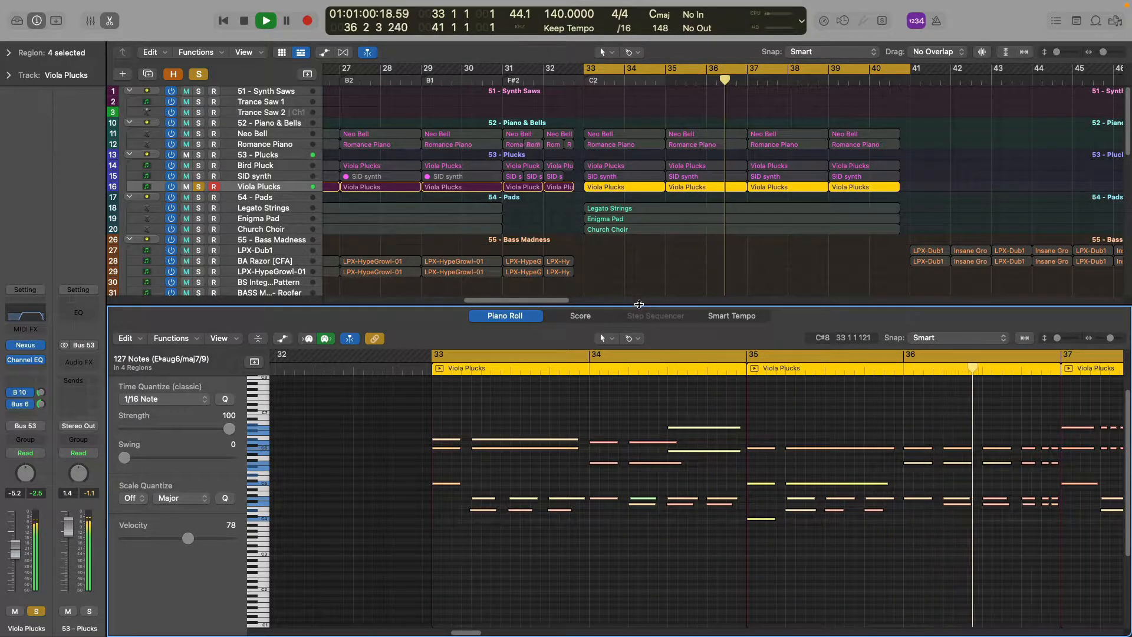
pyautogui.press('space')
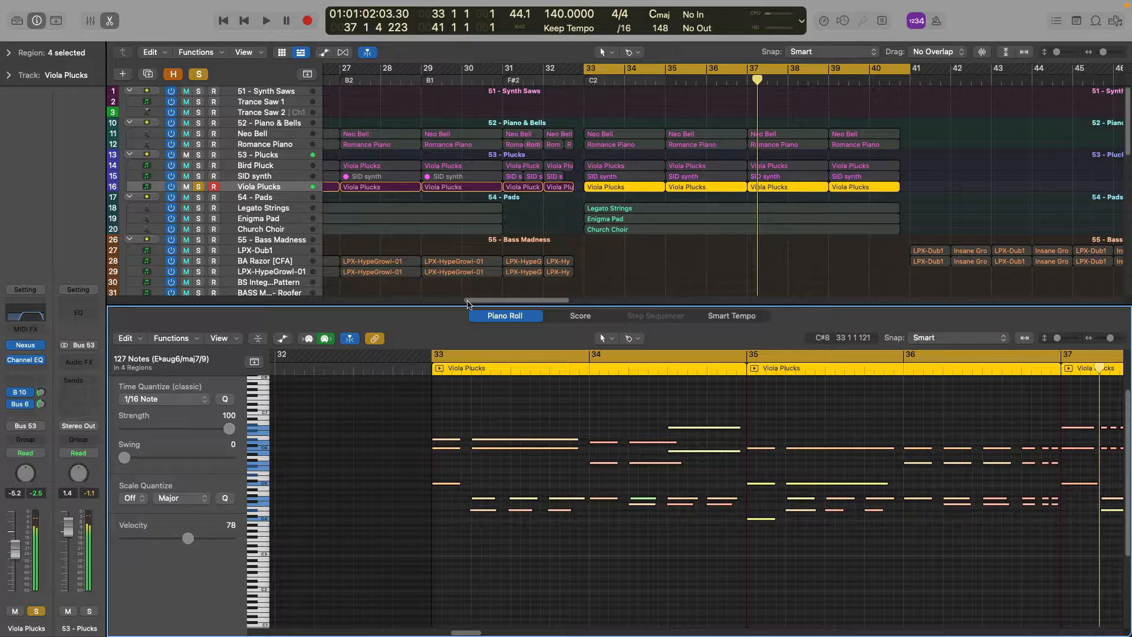
pyautogui.press('x')
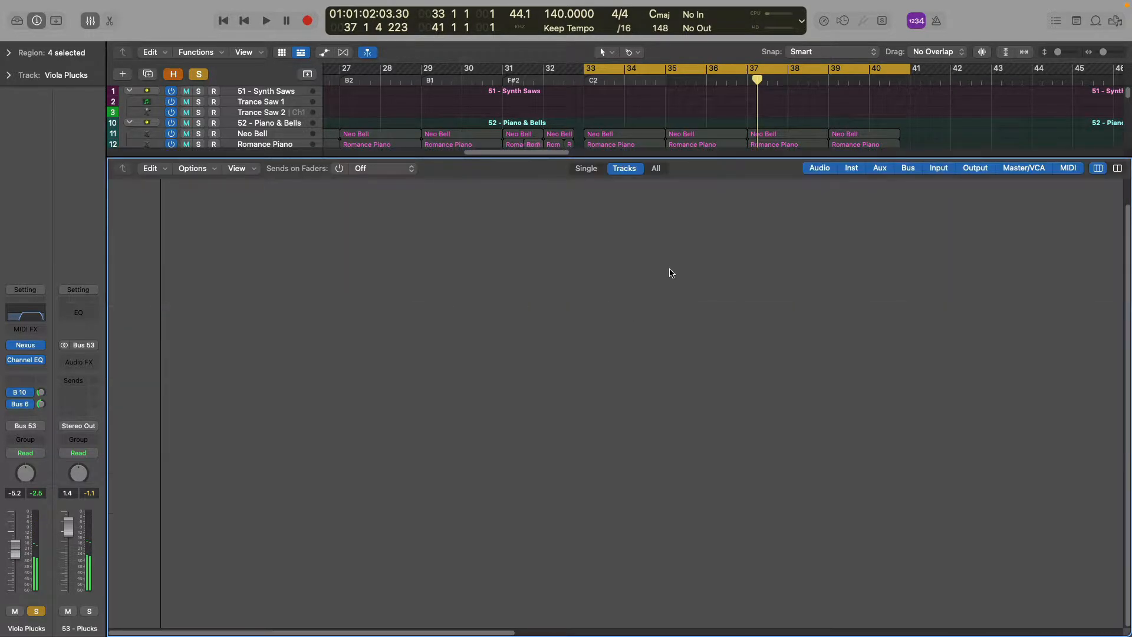
pyautogui.press('x')
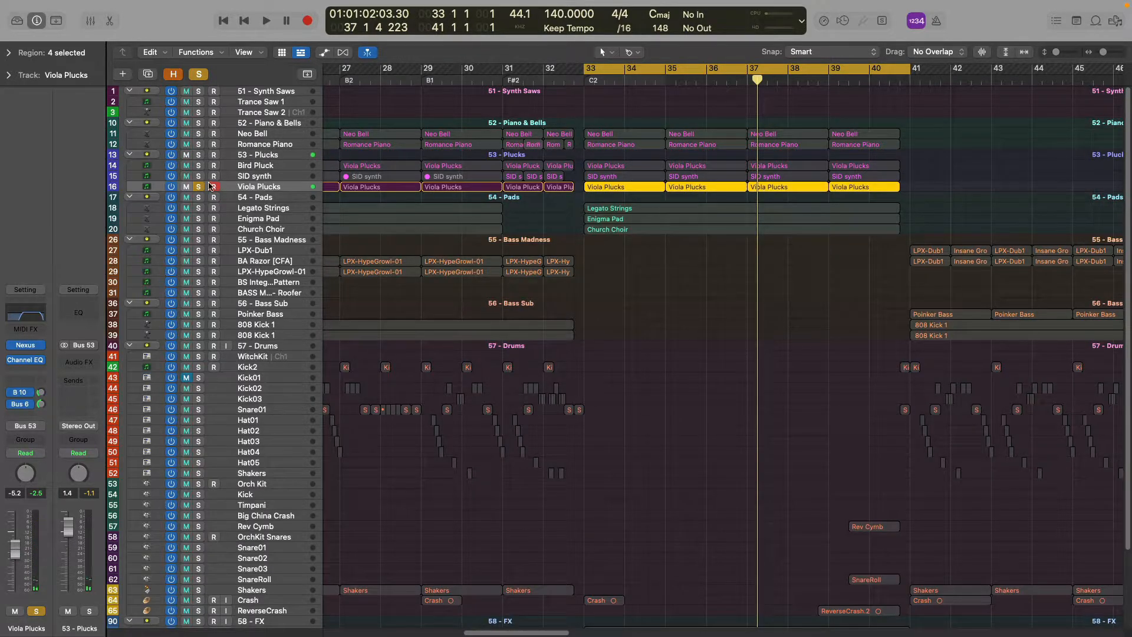
# Solo and select the Bird Pluck track in place of Viola Plucks, and play the passage from bar 33.
pyautogui.click(198, 176)
pyautogui.click(199, 176)
pyautogui.click(199, 187)
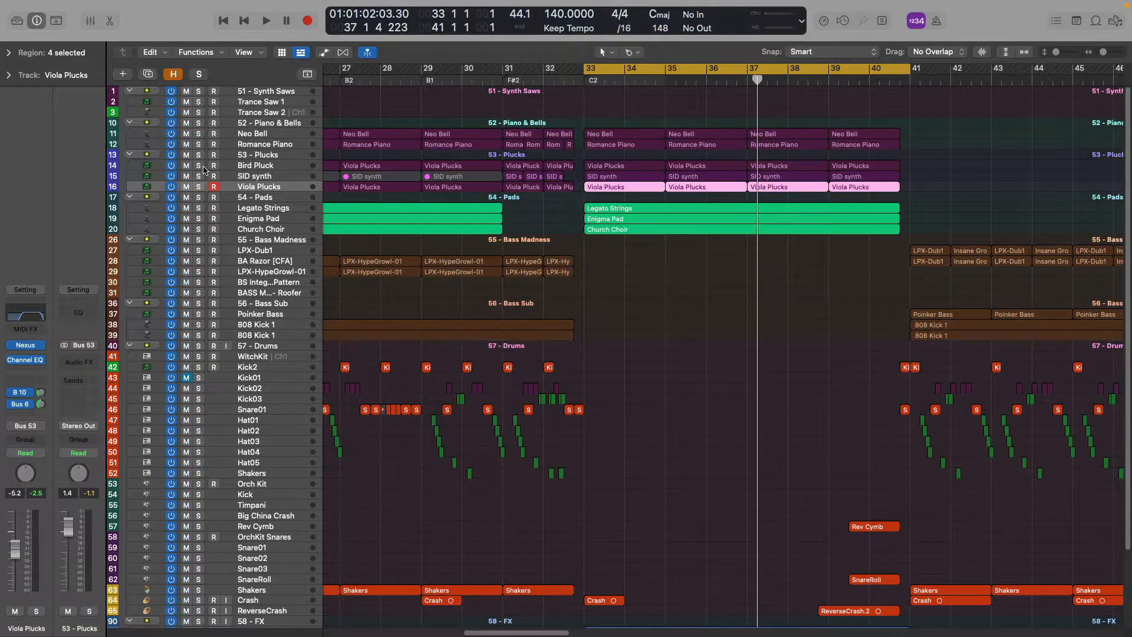
pyautogui.click(199, 165)
pyautogui.click(247, 166)
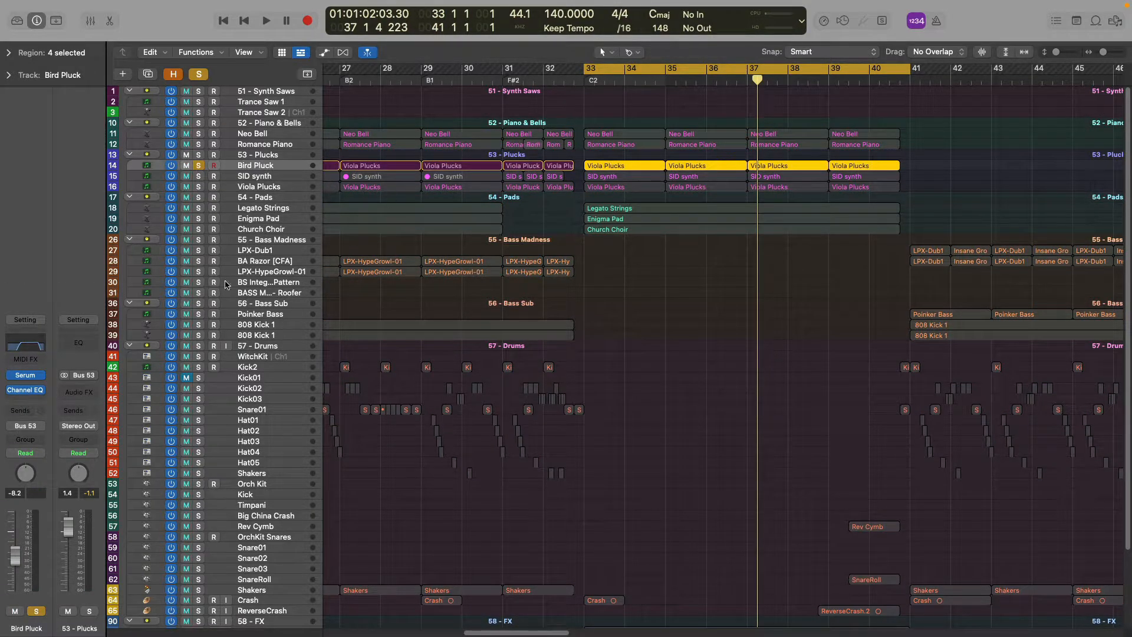
pyautogui.moveTo(25, 378)
pyautogui.press('space')
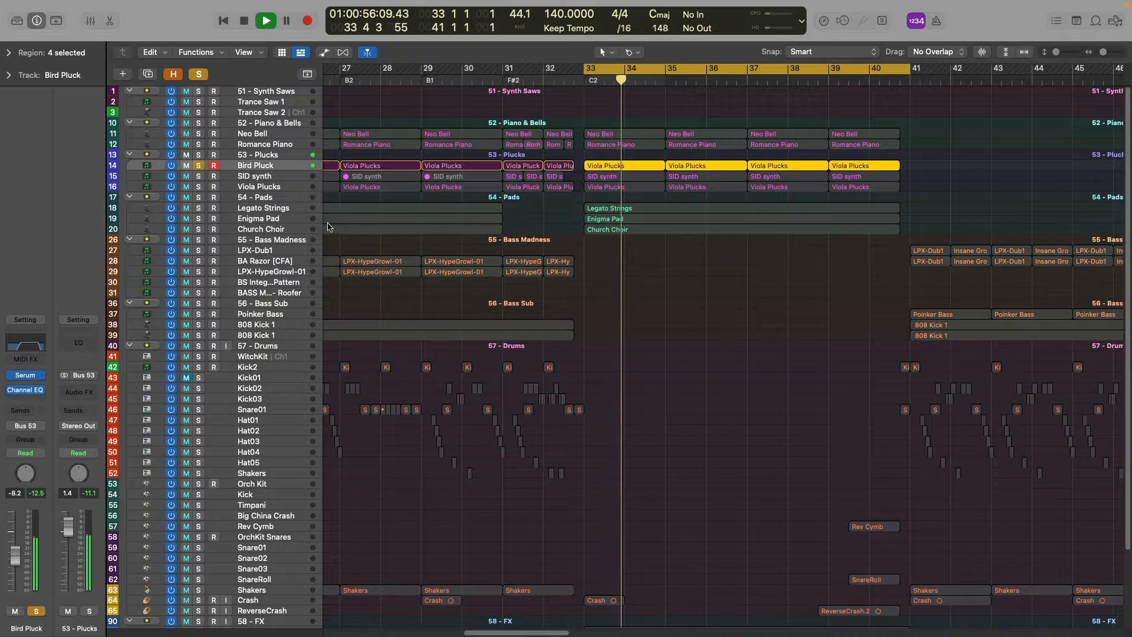
pyautogui.press('space')
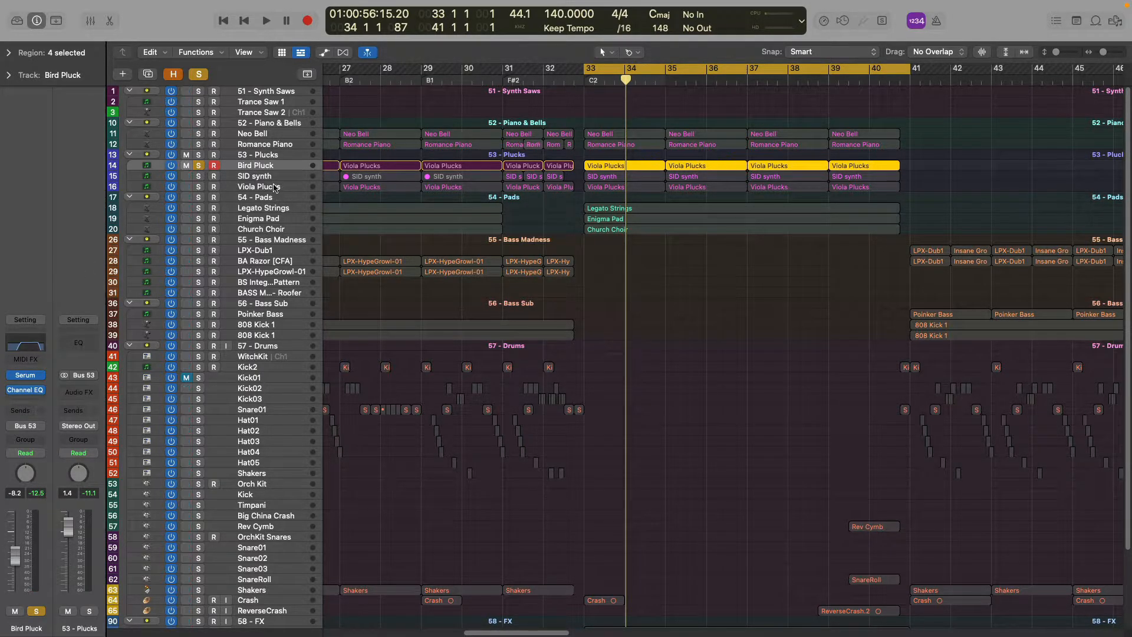
# Solo SID synth and Viola Plucks alongside Bird Pluck, select the 53 - Plucks stack, and play the layers together.
pyautogui.click(199, 176)
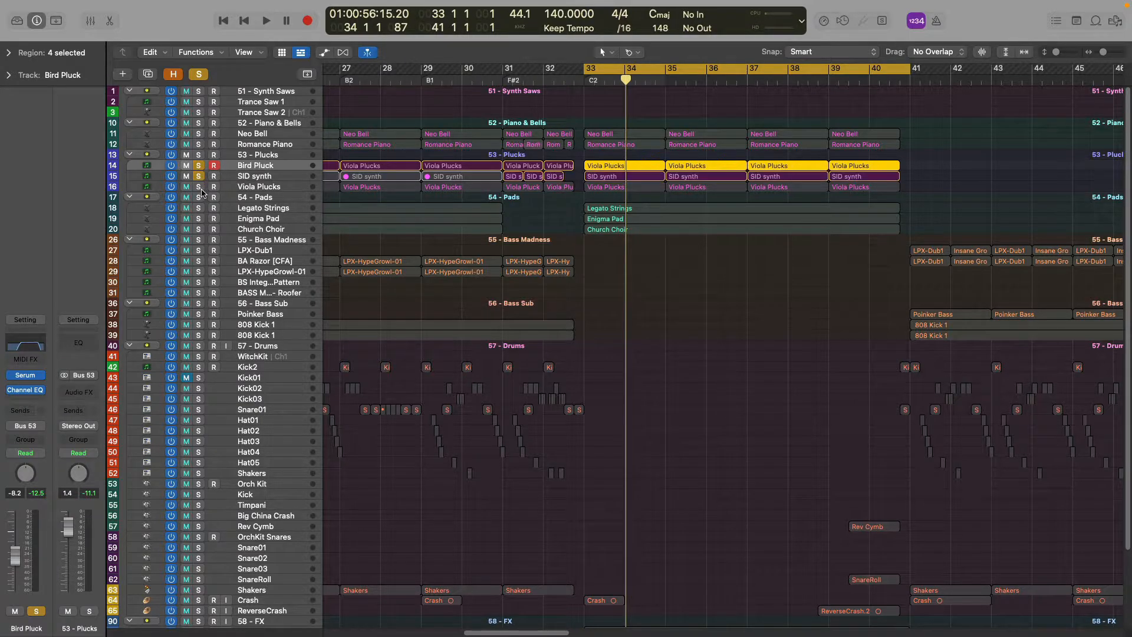
pyautogui.click(200, 186)
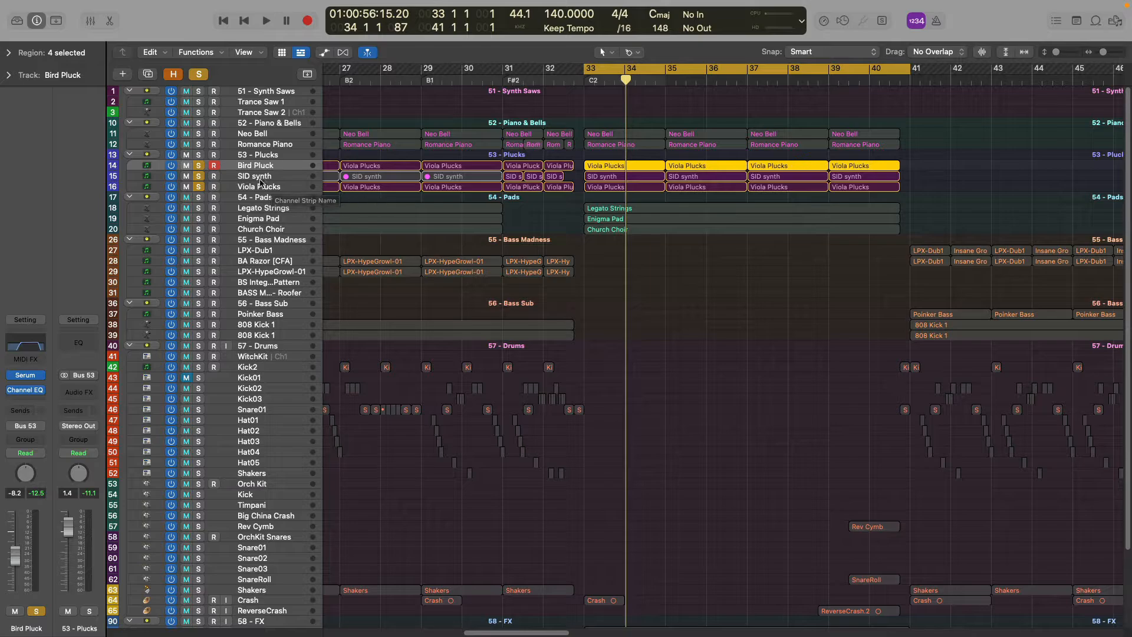
pyautogui.click(265, 155)
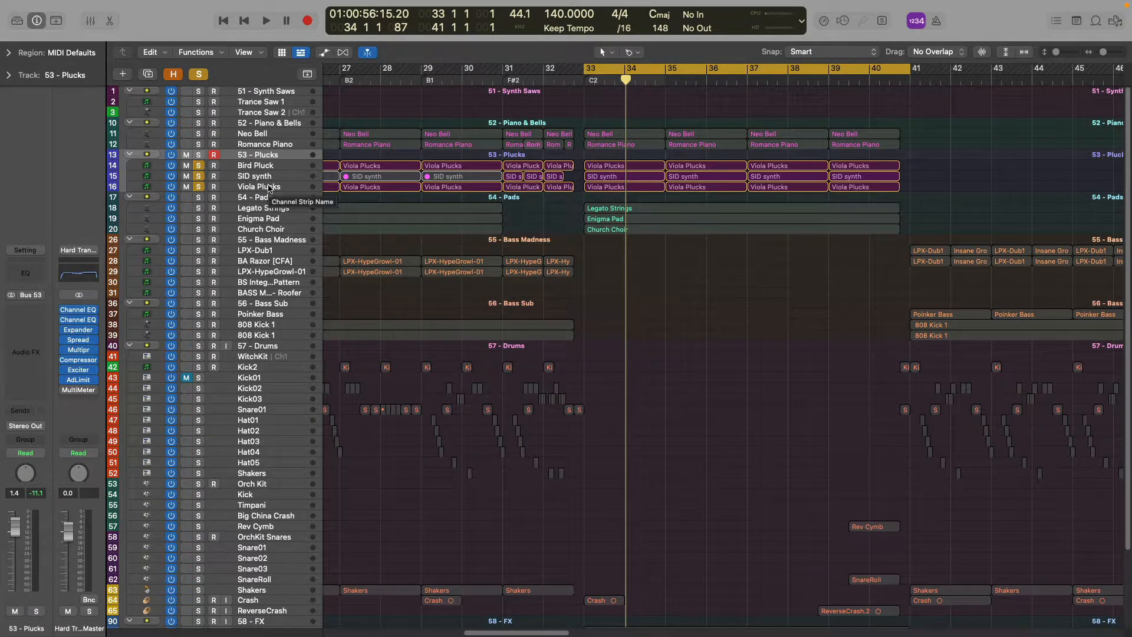
pyautogui.press('space')
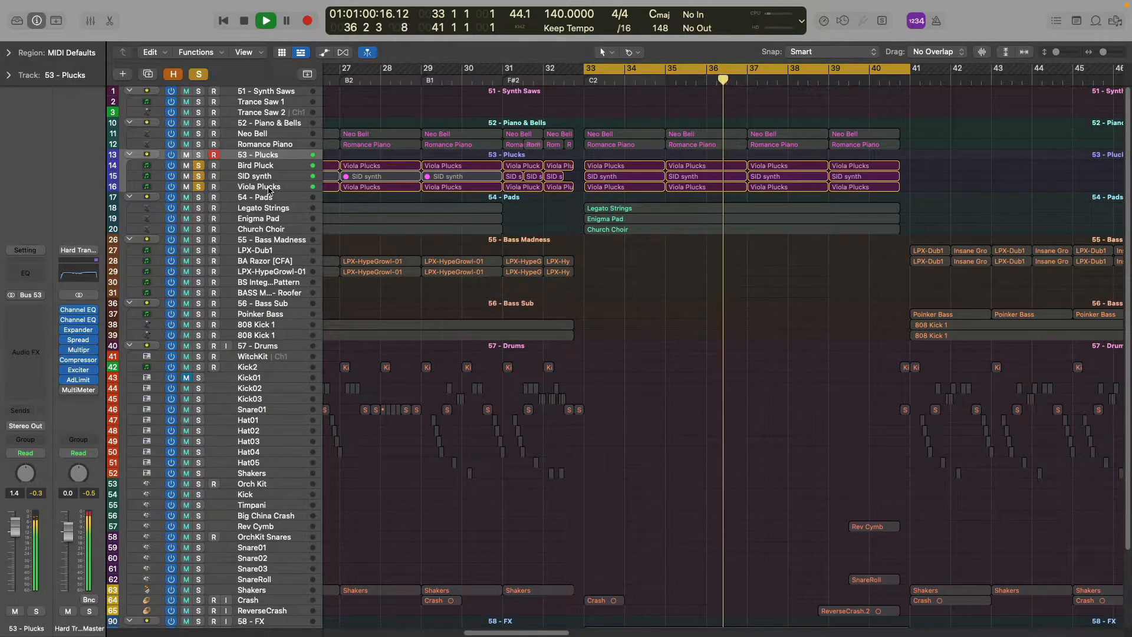
pyautogui.press('space')
# Unsolo SID synth and Viola Plucks and play Bird Pluck on its own for comparison.
pyautogui.click(198, 175)
pyautogui.click(198, 186)
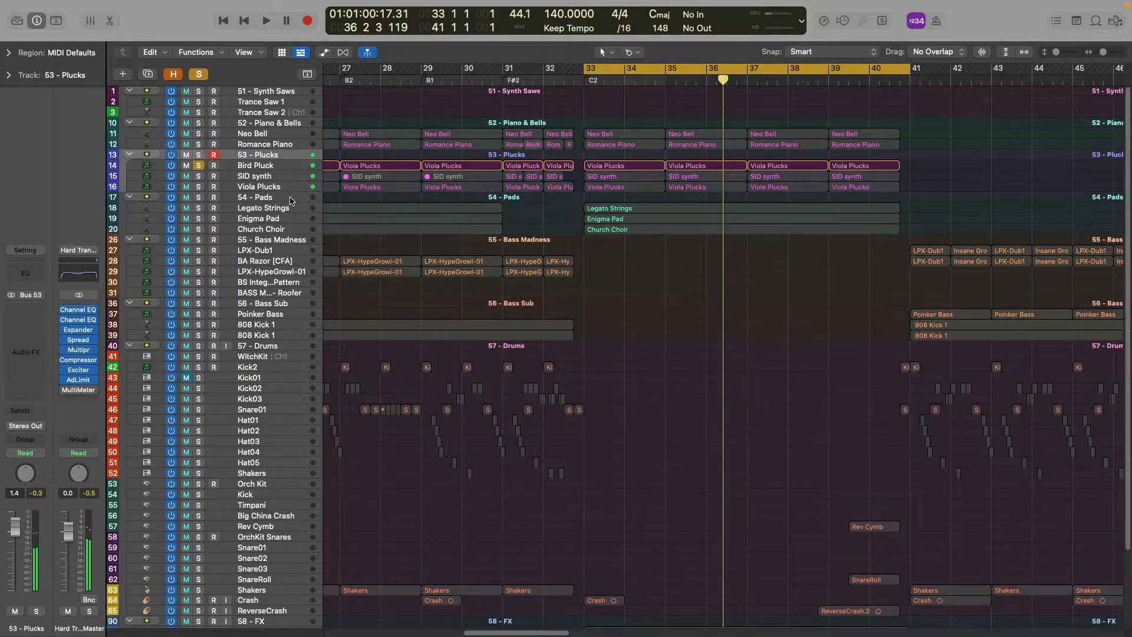
pyautogui.press('space')
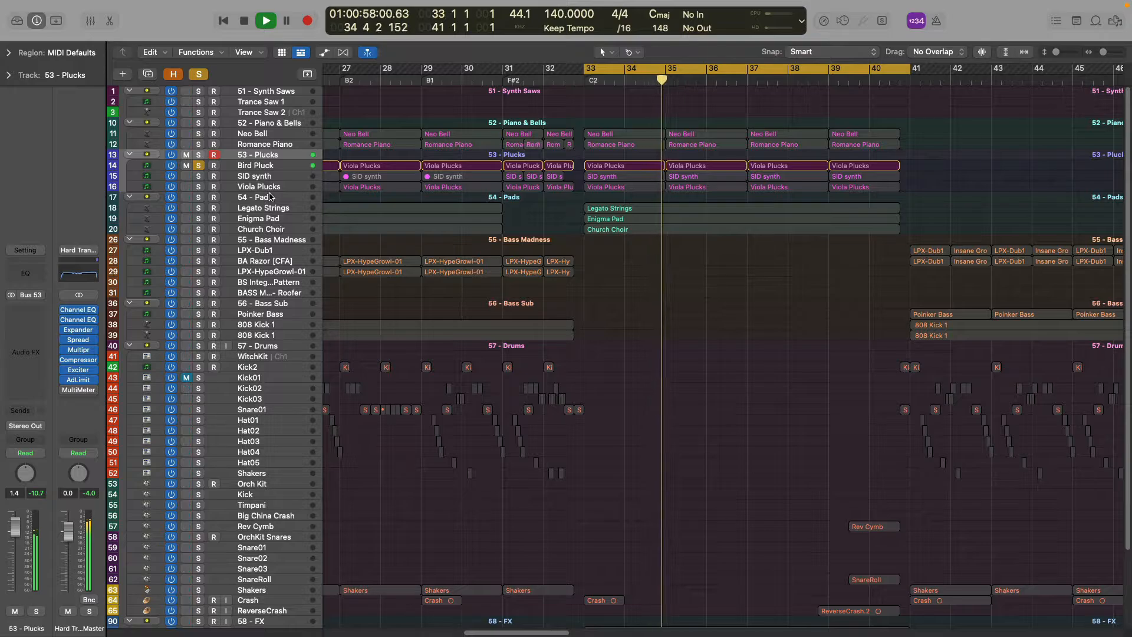
pyautogui.press('space')
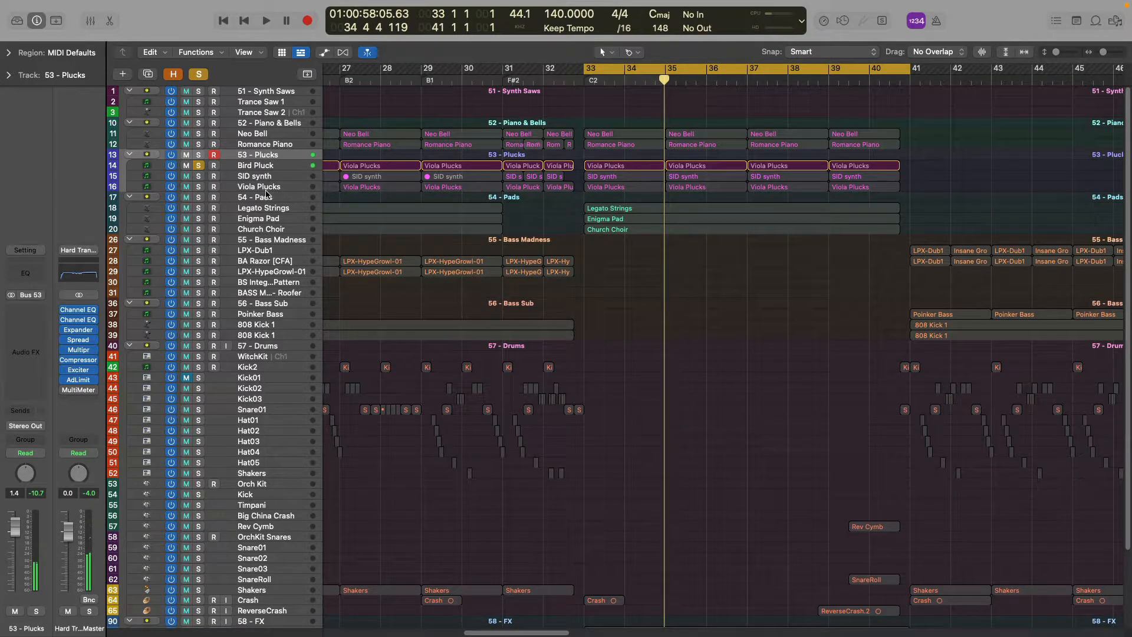
# Solo SID synth and Viola Plucks again and listen to all three pluck layers combined.
pyautogui.click(198, 177)
pyautogui.click(199, 187)
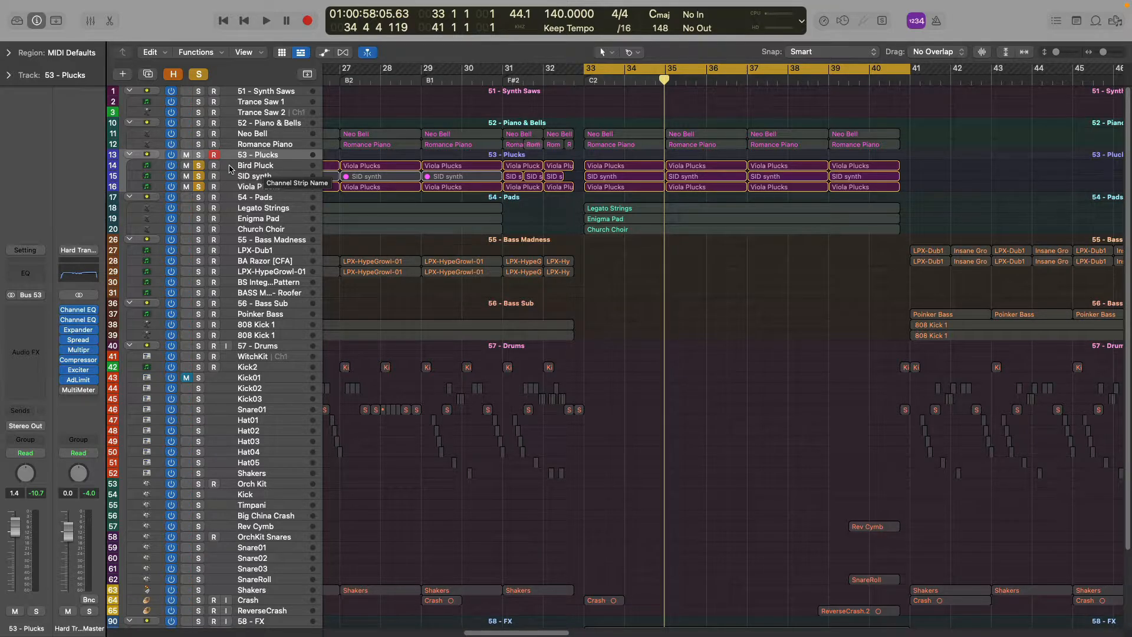
pyautogui.press('space')
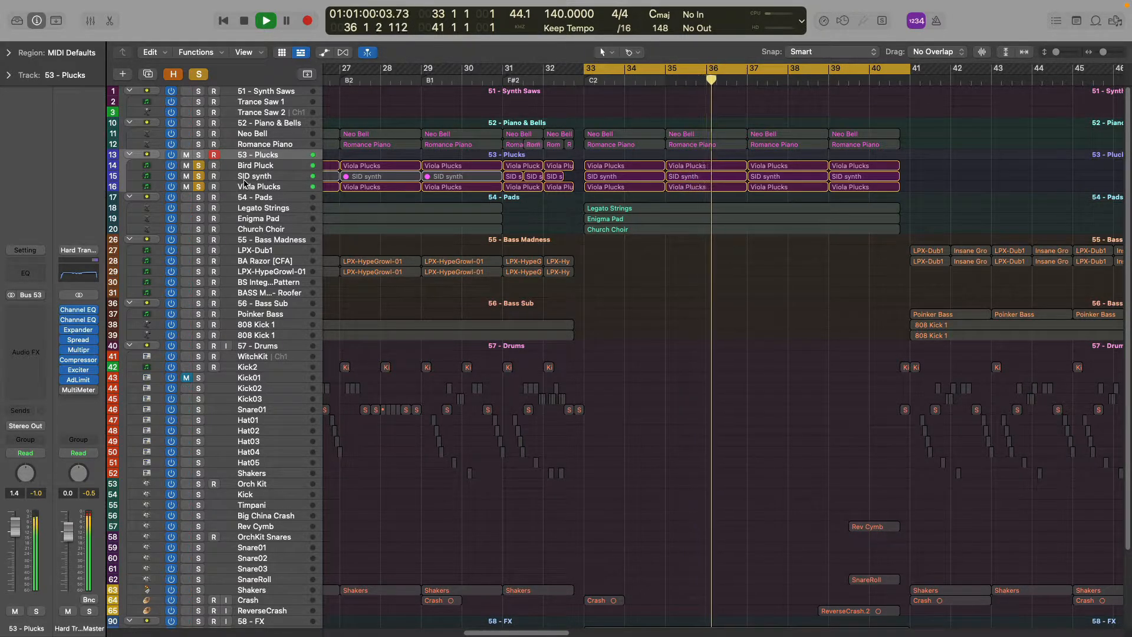
pyautogui.press('space')
# Solo and select the Legato Strings track of the 54 - Pads stack in place of the three plucks, and play the passage.
pyautogui.moveTo(198, 166); pyautogui.dragTo(200, 194)
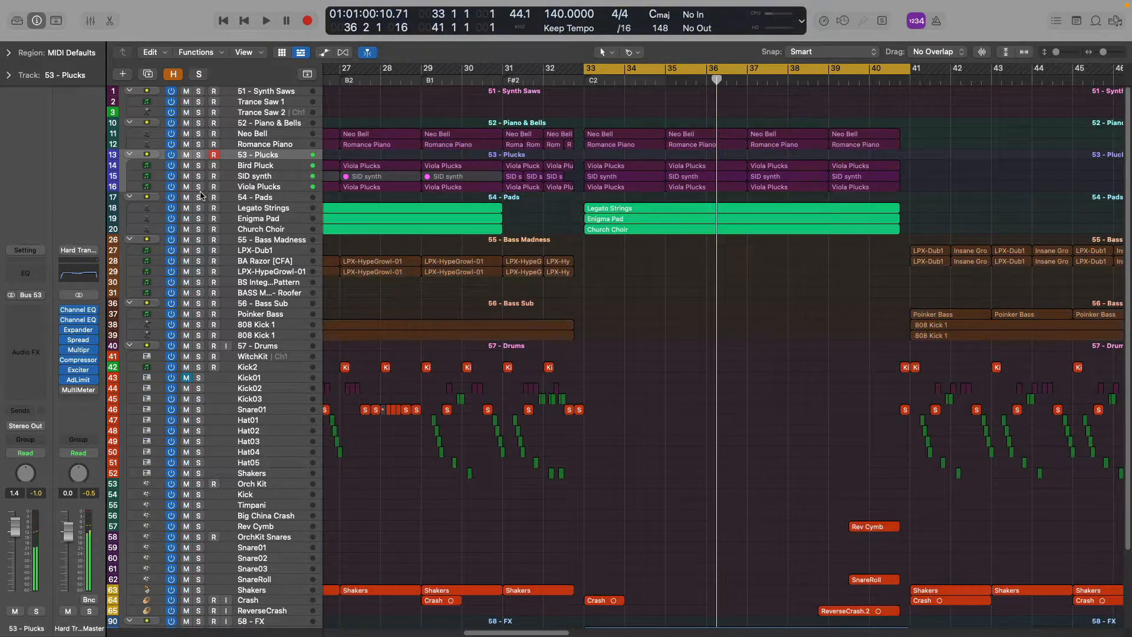
pyautogui.click(272, 198)
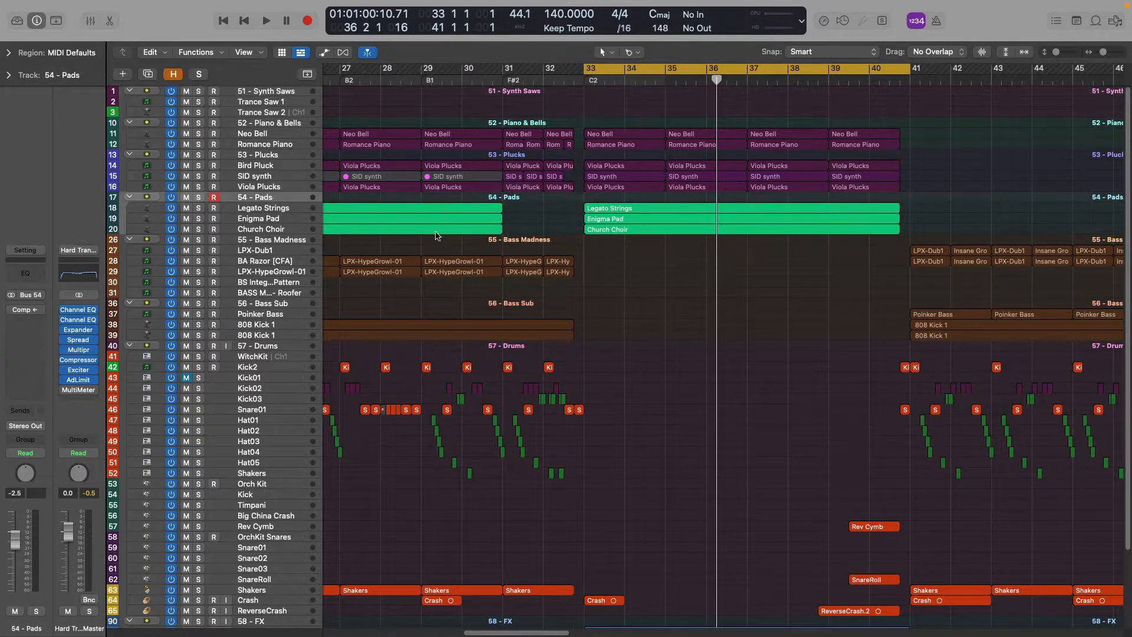
pyautogui.click(210, 210)
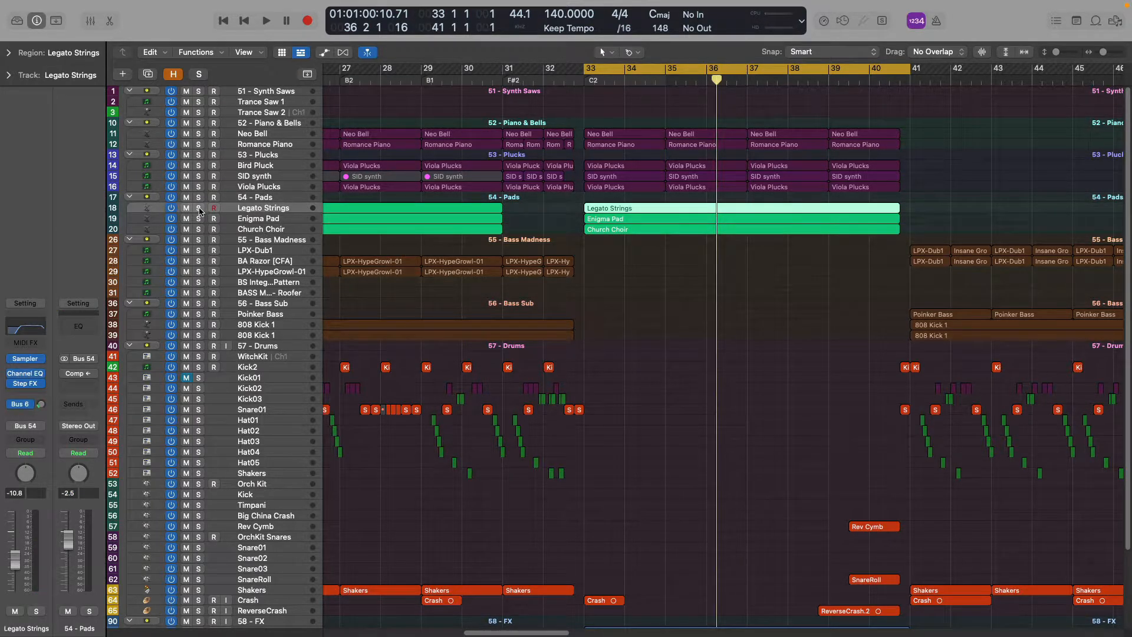
pyautogui.click(200, 211)
pyautogui.press('space')
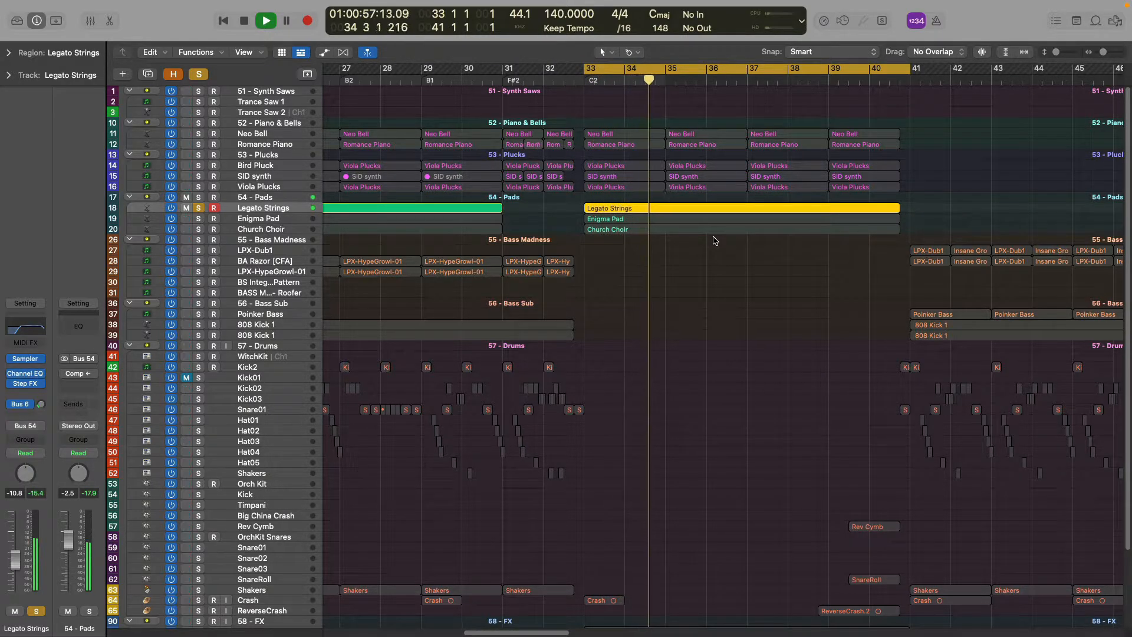
# Solo the Church Choir track in place of Legato Strings and play it on its own.
pyautogui.press('space')
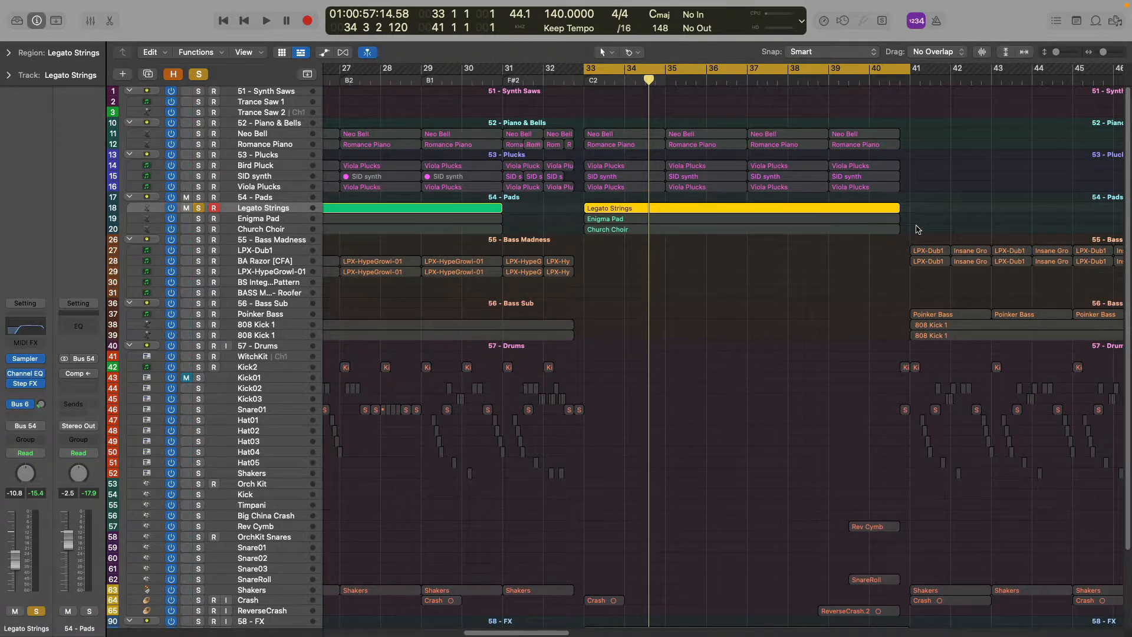
pyautogui.click(198, 229)
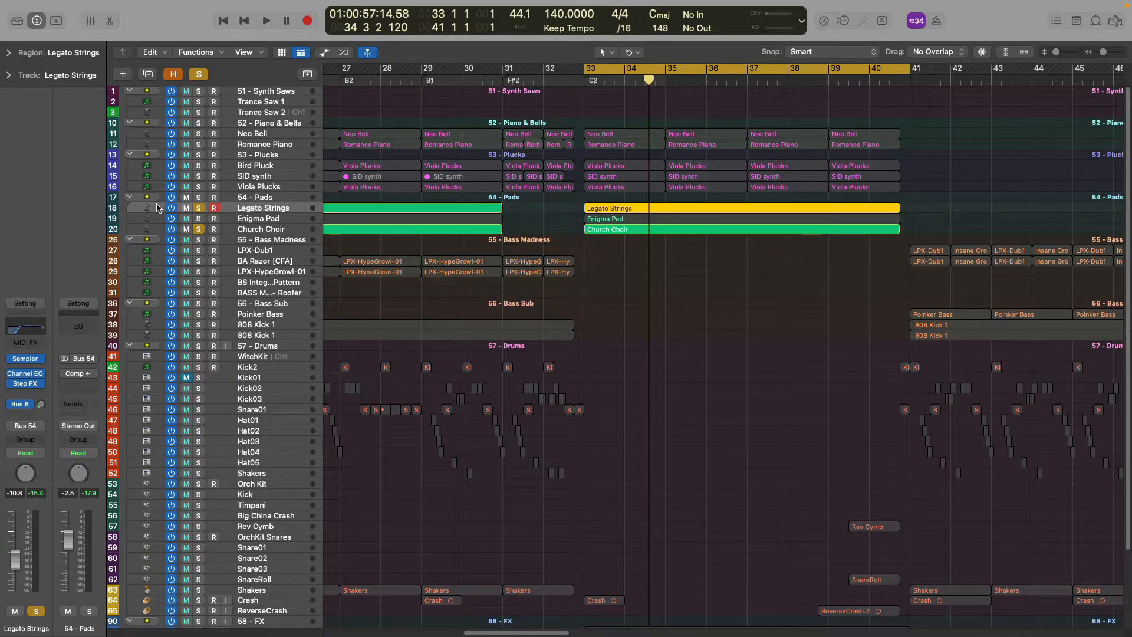
pyautogui.click(199, 208)
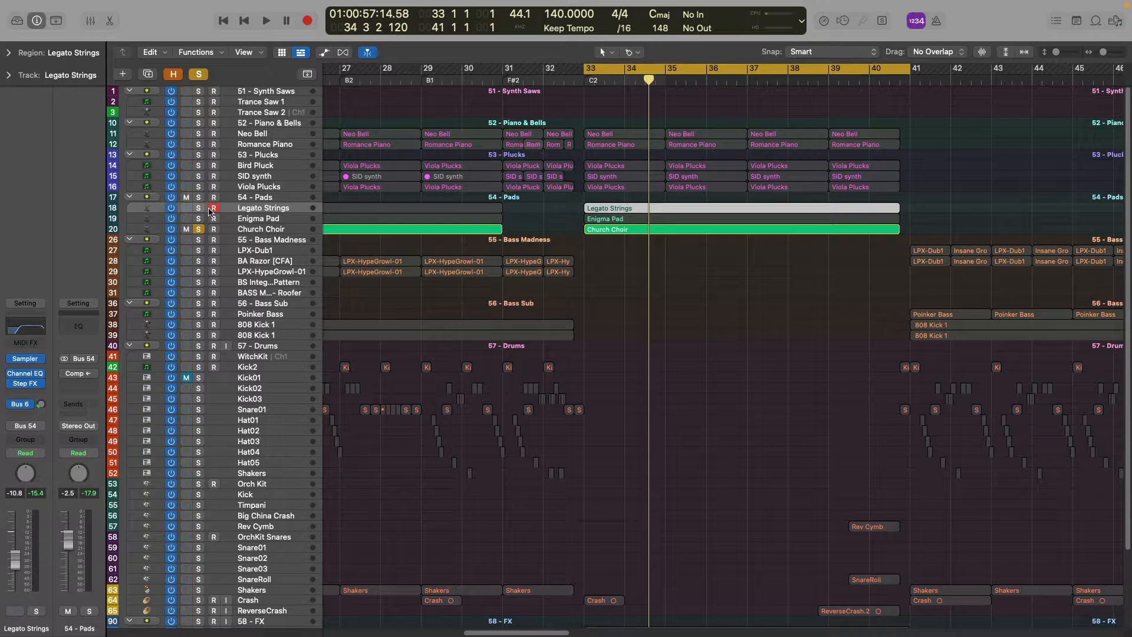
pyautogui.press('space')
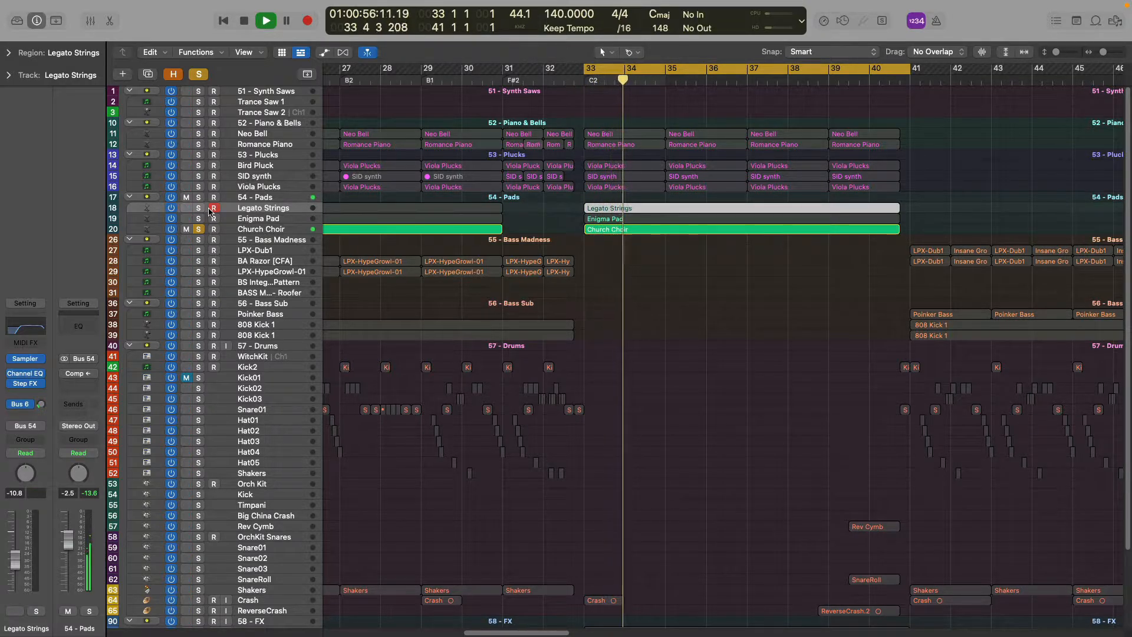
pyautogui.press('space')
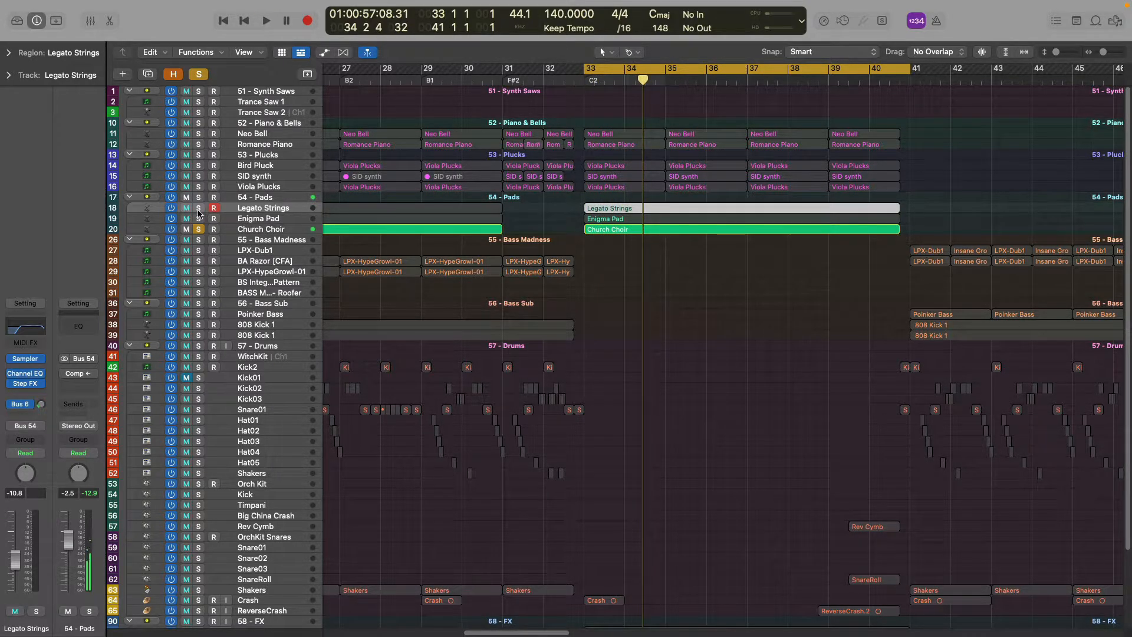
# Solo Legato Strings alongside Church Choir again, reviewing its Step FX insert before playing the two pads together.
pyautogui.click(199, 208)
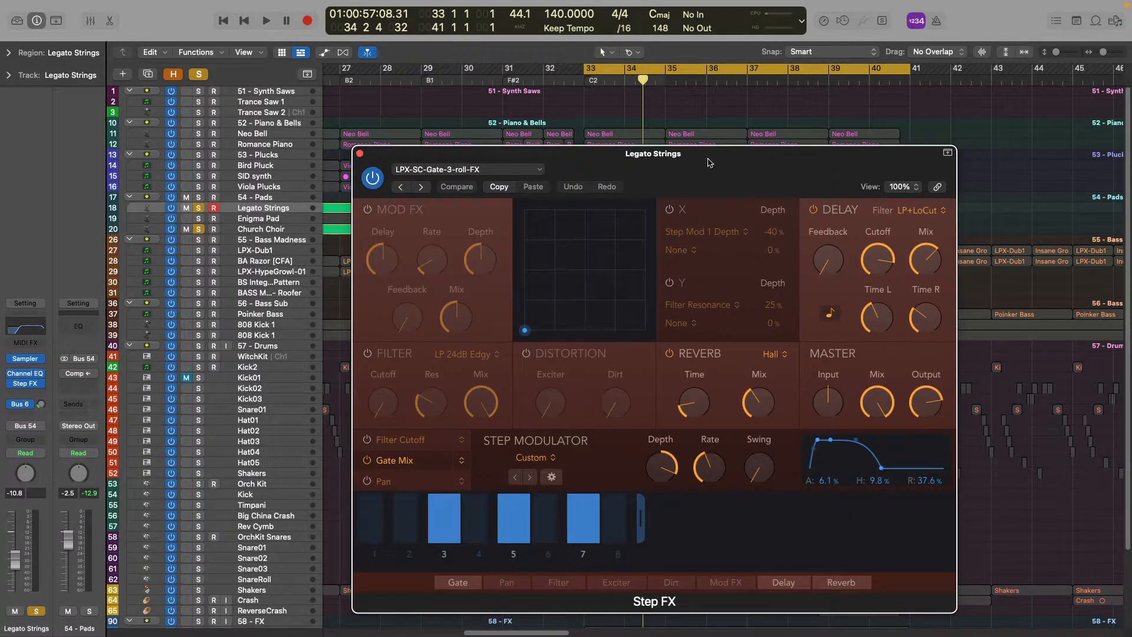
pyautogui.moveTo(608, 151); pyautogui.dragTo(652, 88)
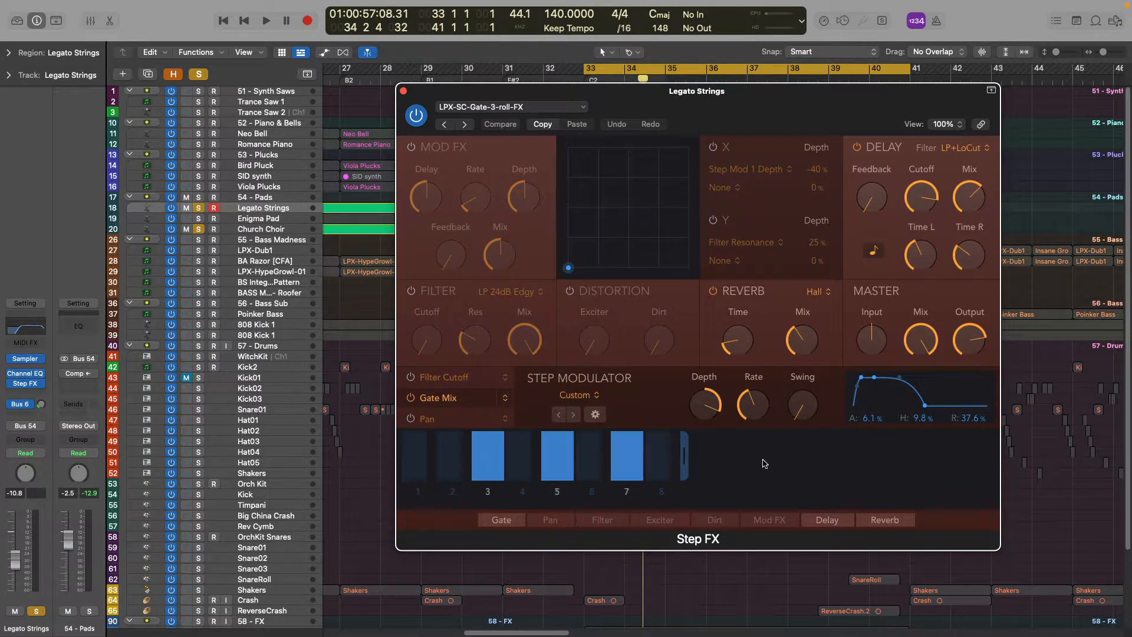
pyautogui.moveTo(524, 96); pyautogui.dragTo(475, 97)
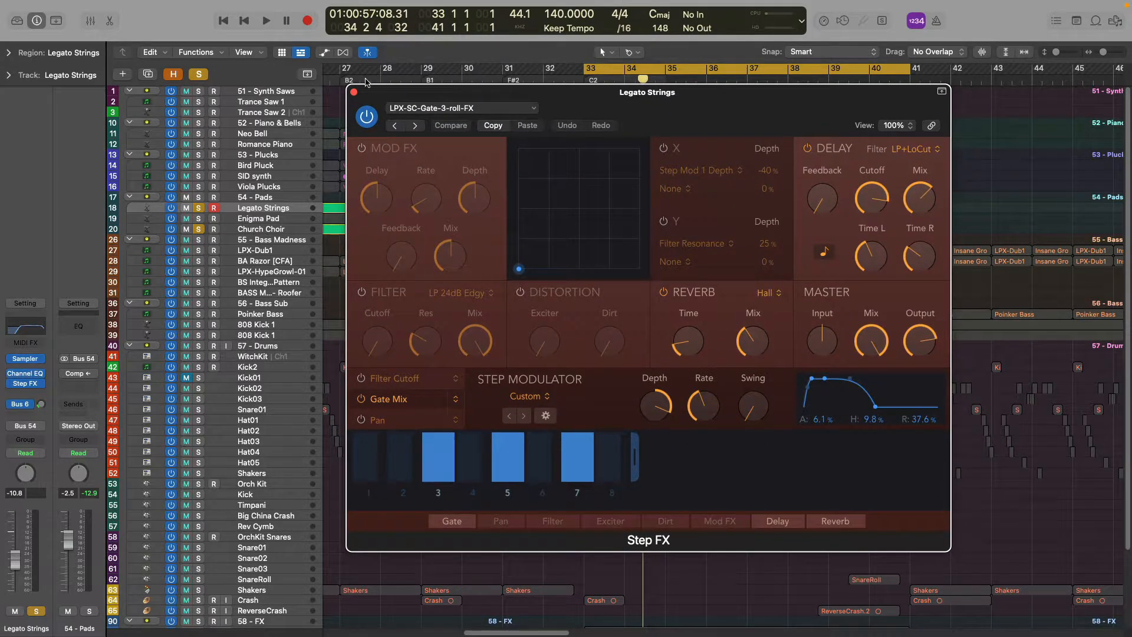
pyautogui.click(354, 92)
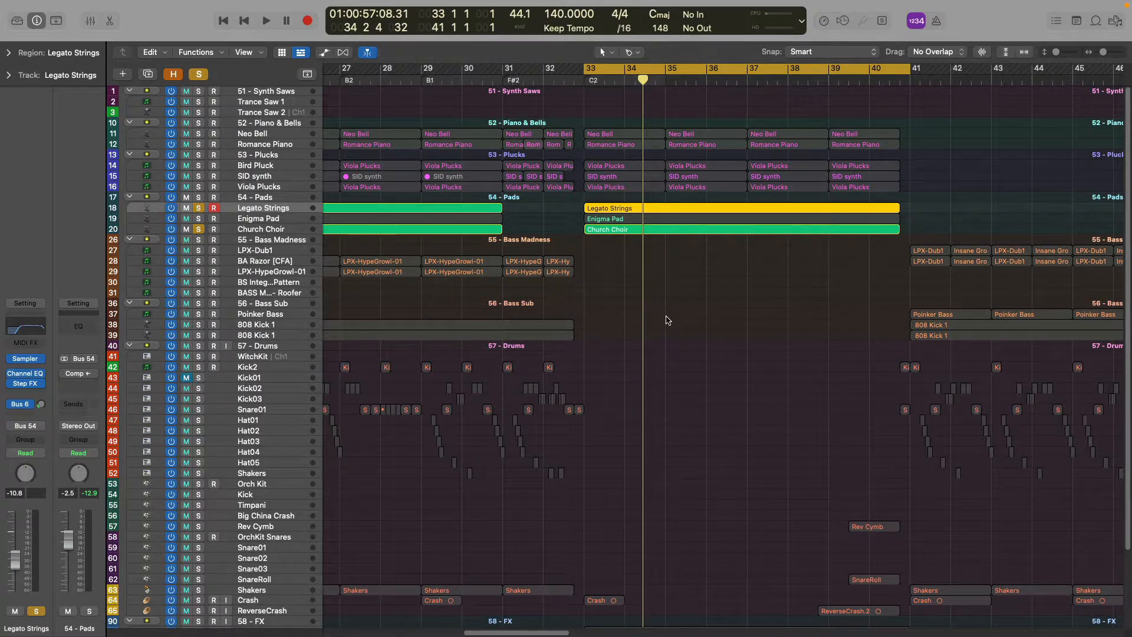
pyautogui.press('space')
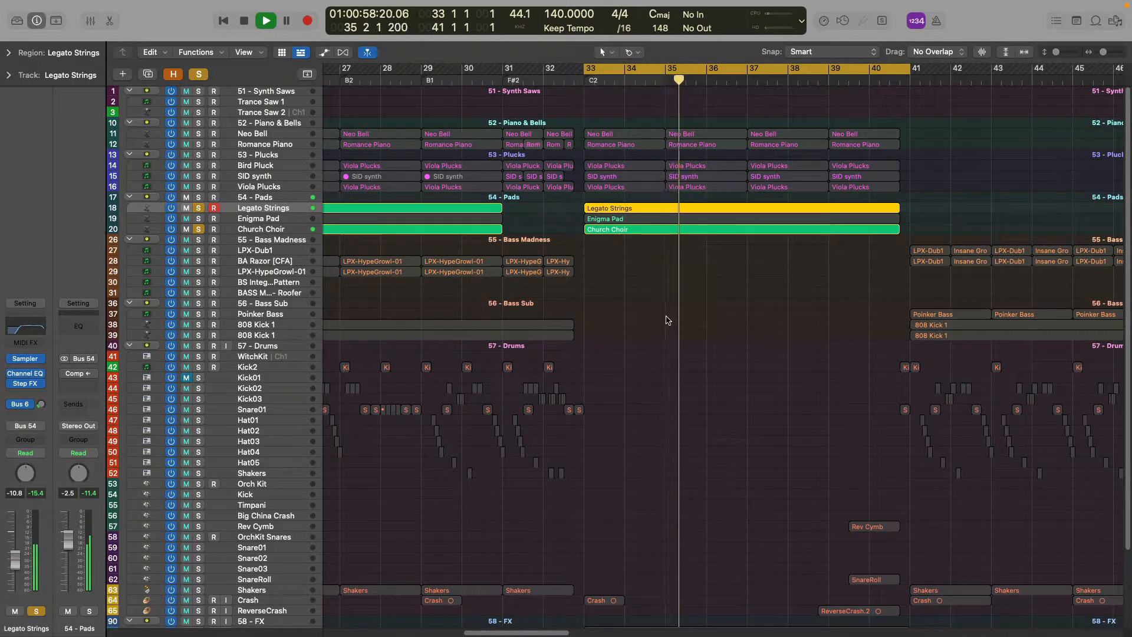
pyautogui.press('space')
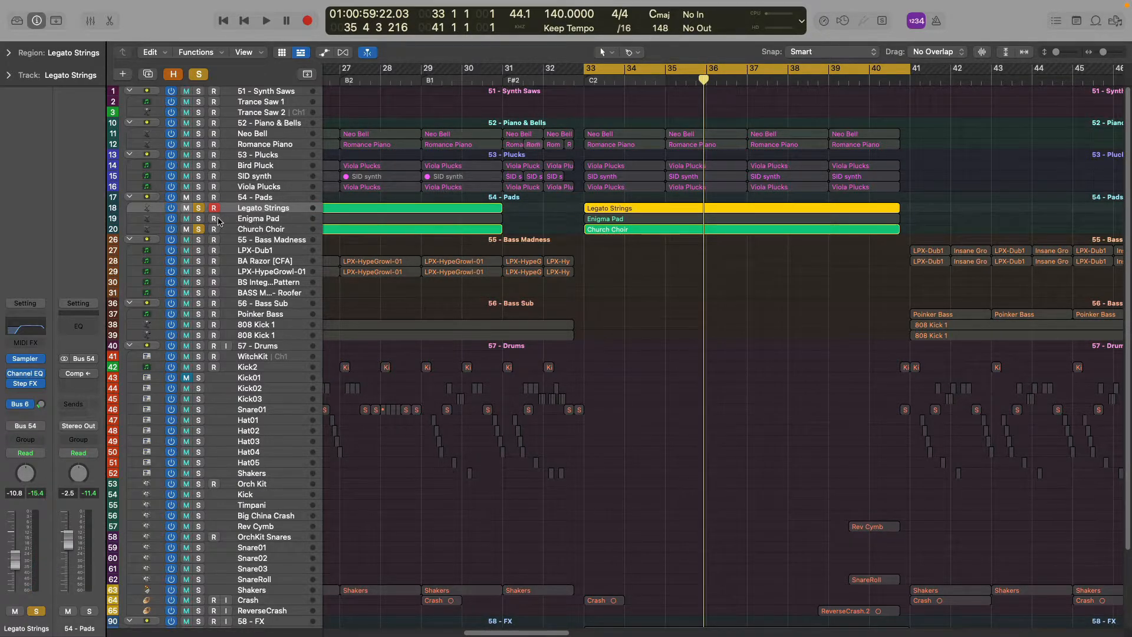
# Solo only Enigma Pad, play it, and check its Bus 7 send to FS Dream Hall 1.
pyautogui.click(199, 219)
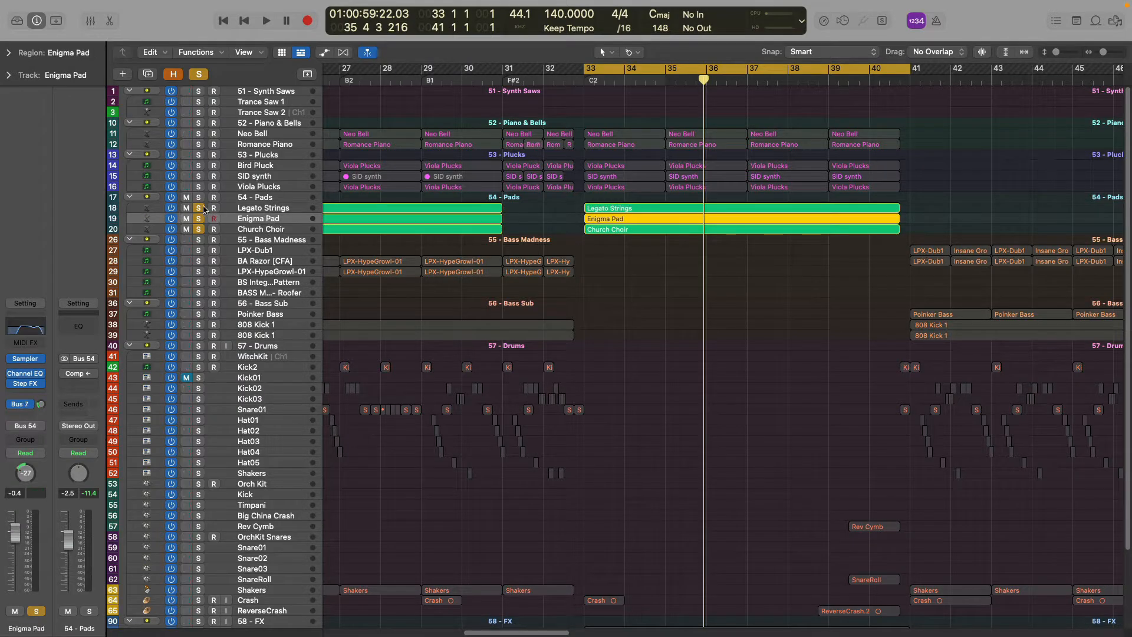
pyautogui.click(199, 209)
pyautogui.click(199, 229)
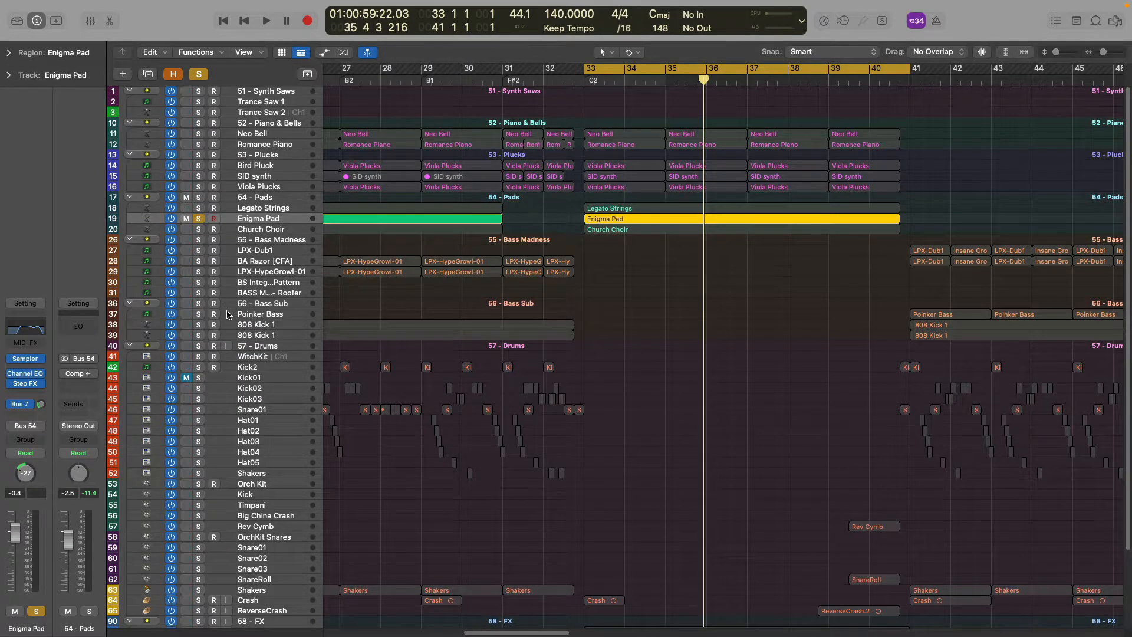
pyautogui.press('space')
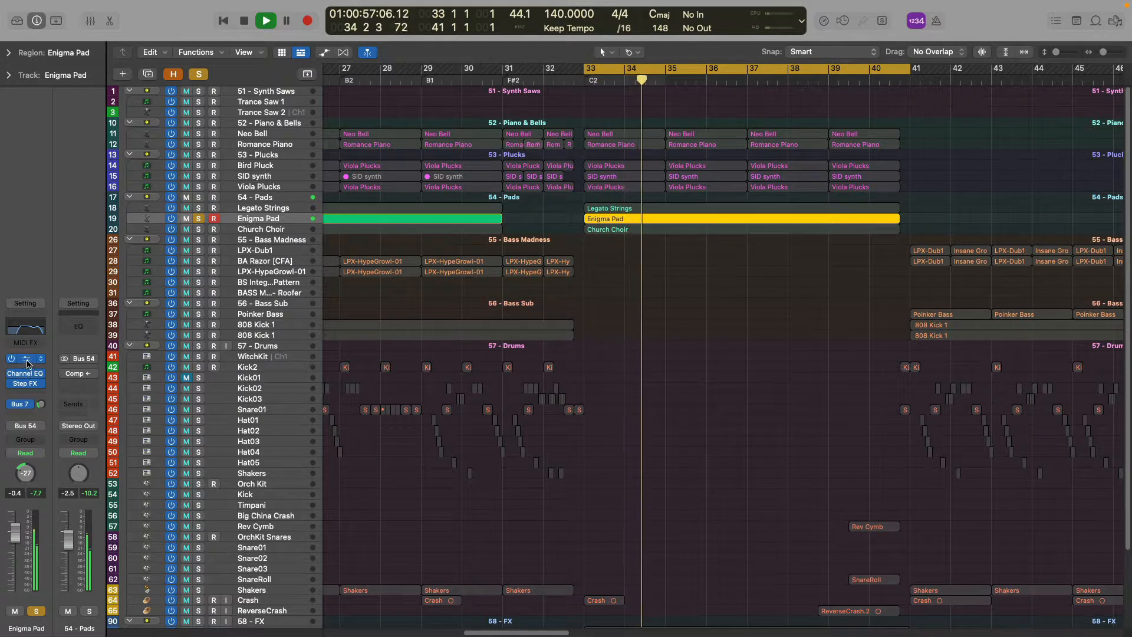
pyautogui.click(27, 407)
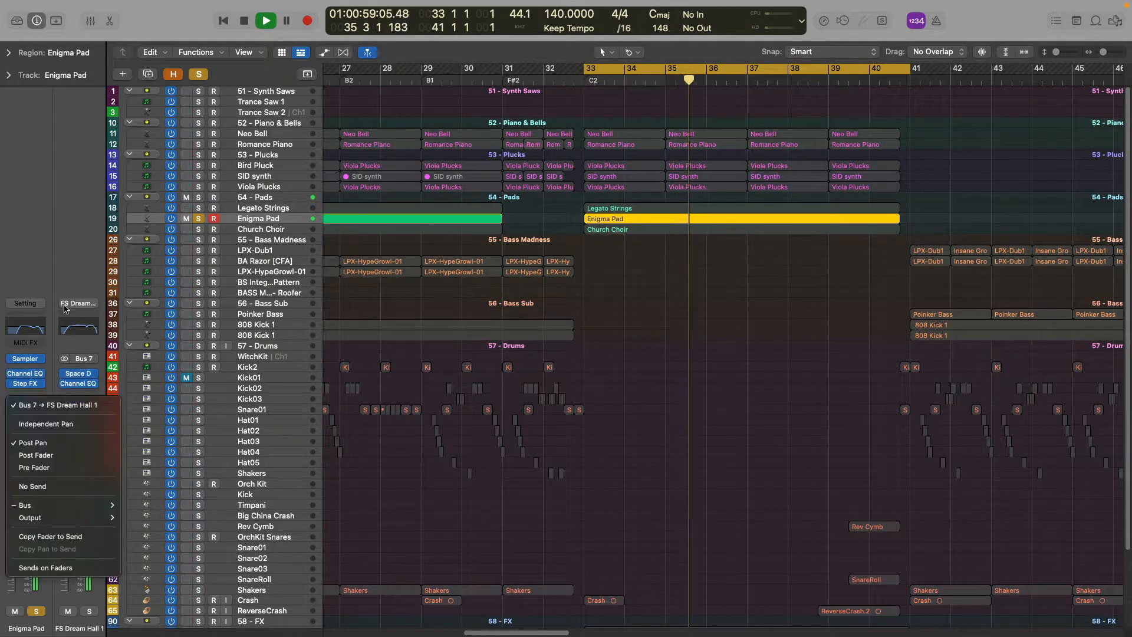
pyautogui.press('space')
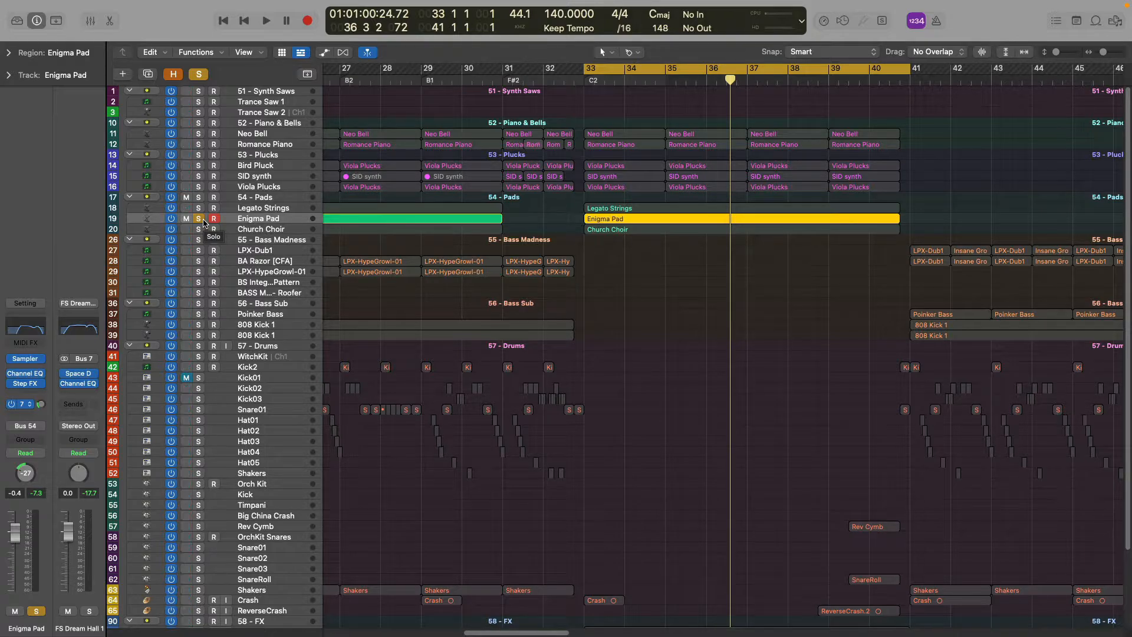
# Unsolo Enigma Pad, select the 55 - Bass Madness stack, and look over where its bass regions sit in the arrangement.
pyautogui.click(204, 222)
pyautogui.click(227, 242)
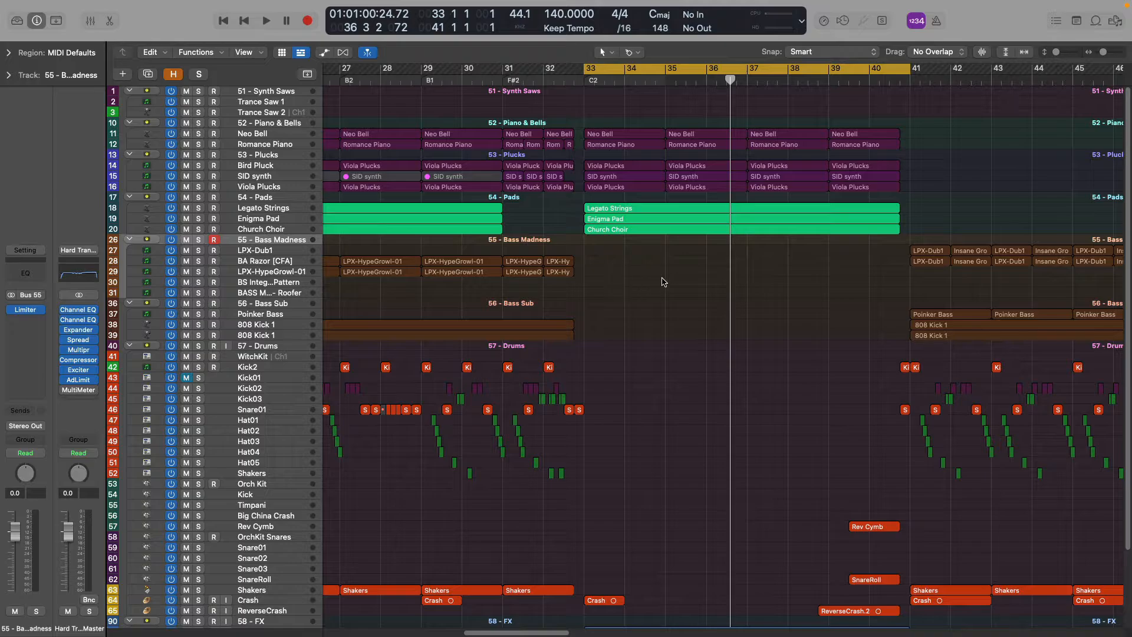
pyautogui.hscroll(-15, 664, 282)
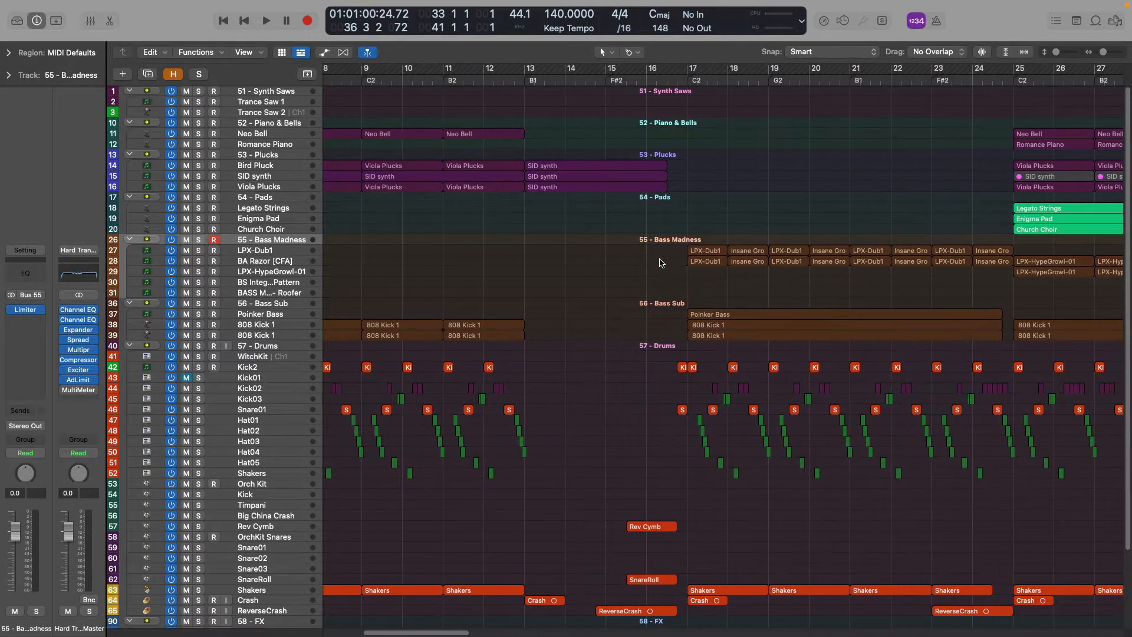
pyautogui.press('super+Left')
pyautogui.hscroll(-5, 655, 262)
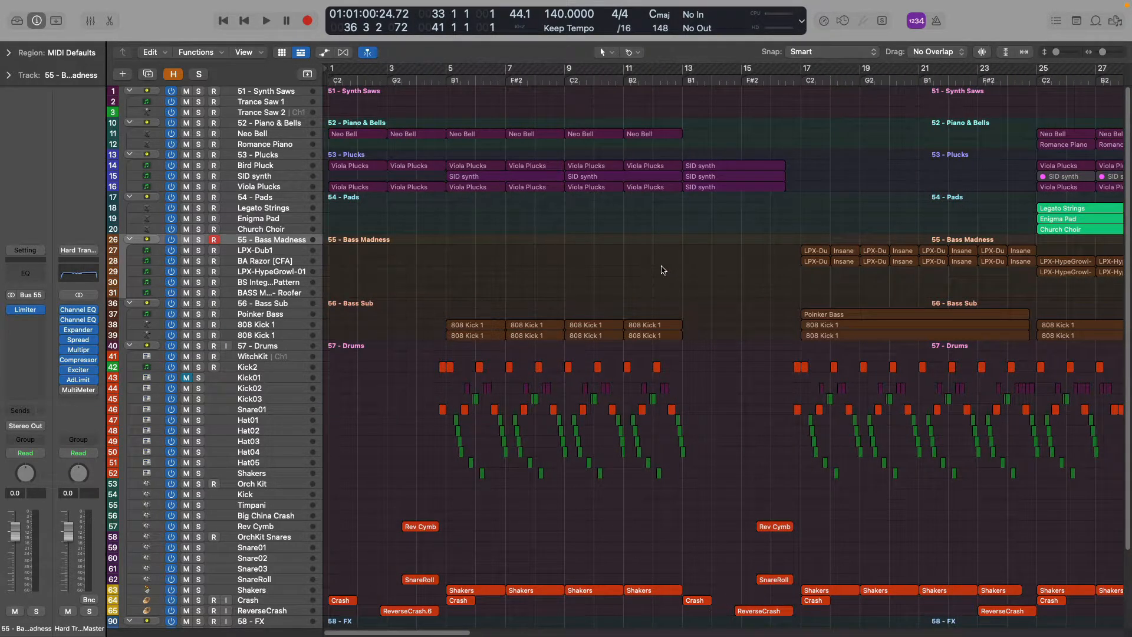
pyautogui.press('super+Left')
pyautogui.press('super+Right')
pyautogui.hscroll(5, 649, 273)
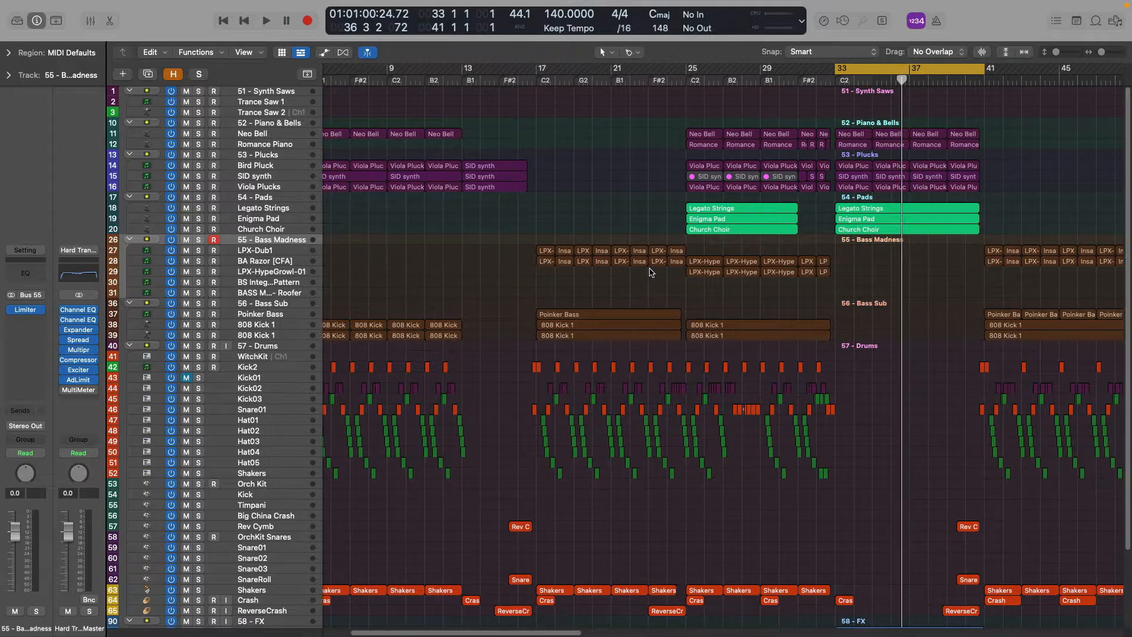
pyautogui.hscroll(-1, 648, 274)
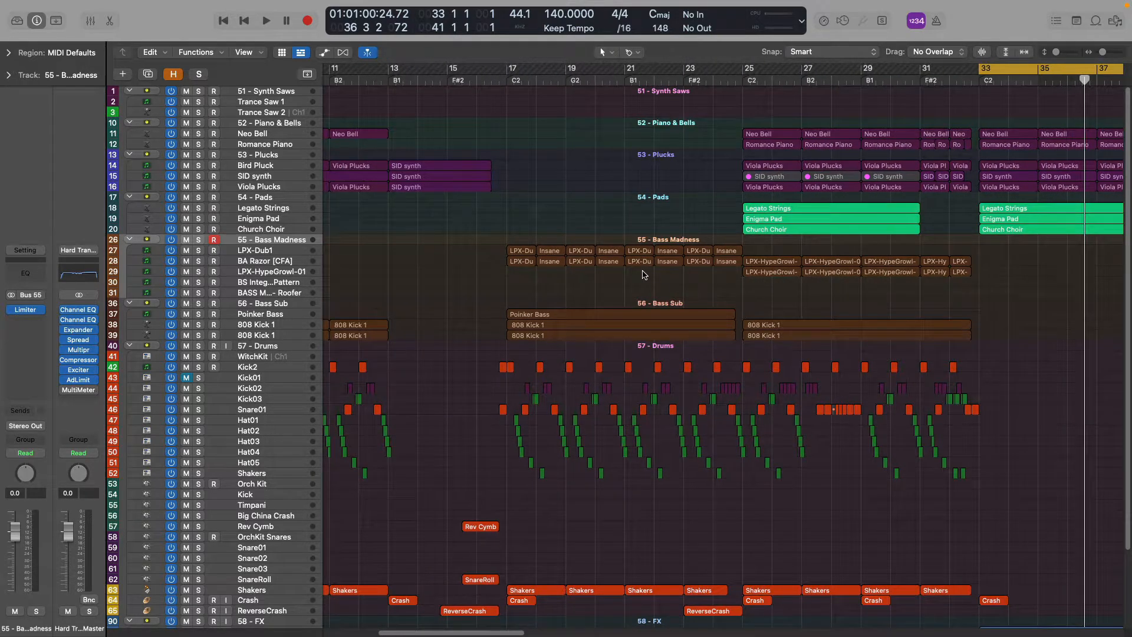
# Solo the LPX-Dub1 bass track, set the cycle range to bars 17 to 19, and play it.
pyautogui.click(252, 250)
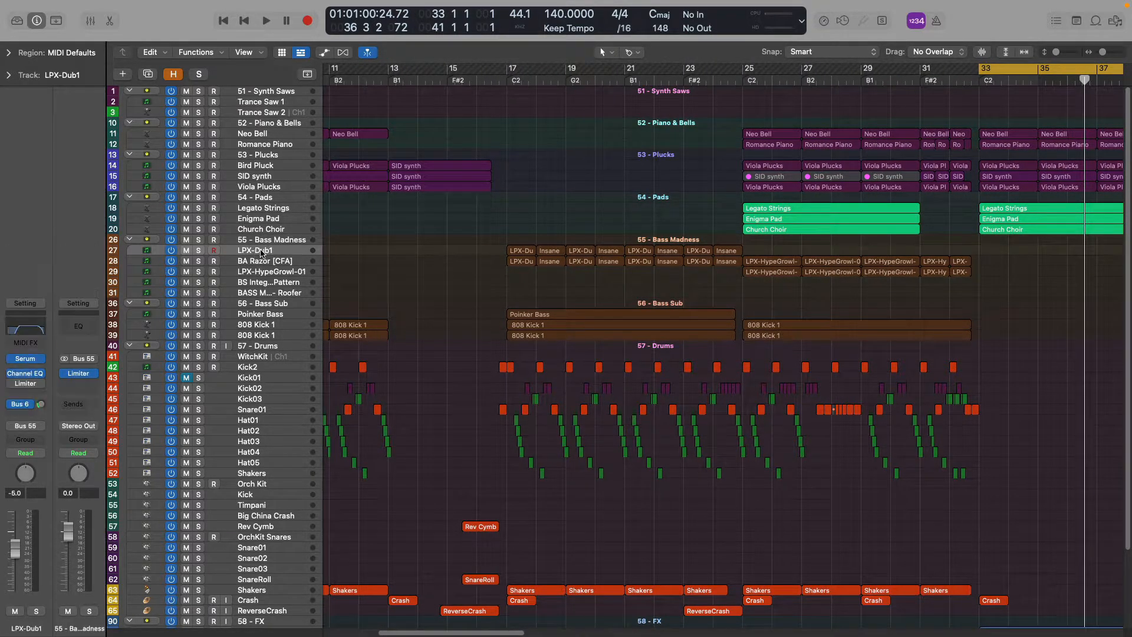
pyautogui.click(262, 239)
pyautogui.click(275, 250)
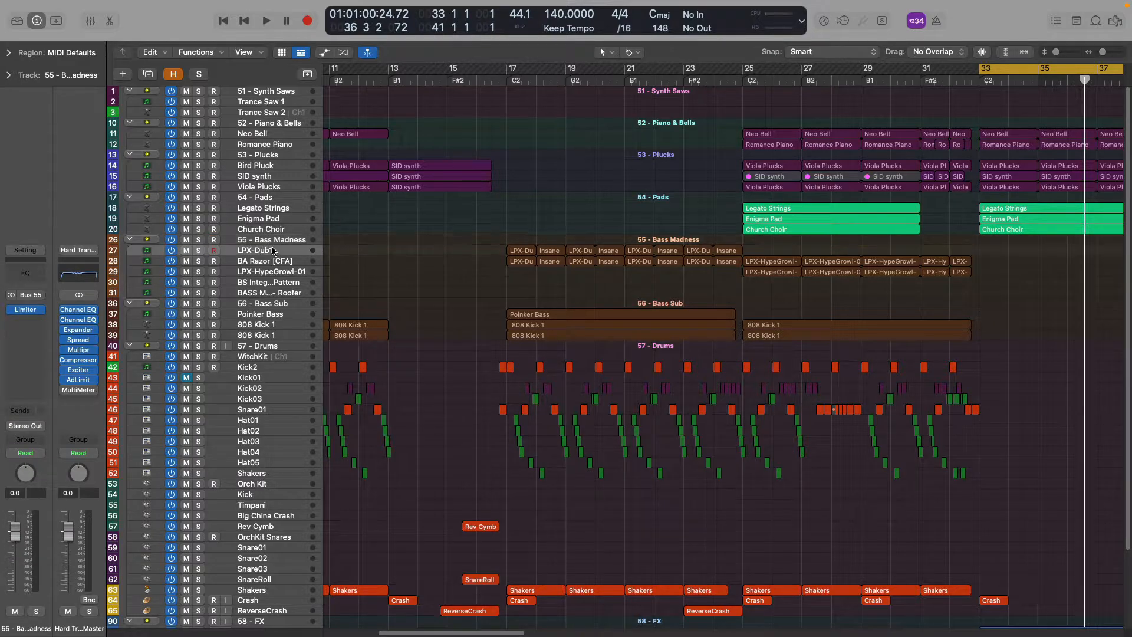
pyautogui.click(199, 251)
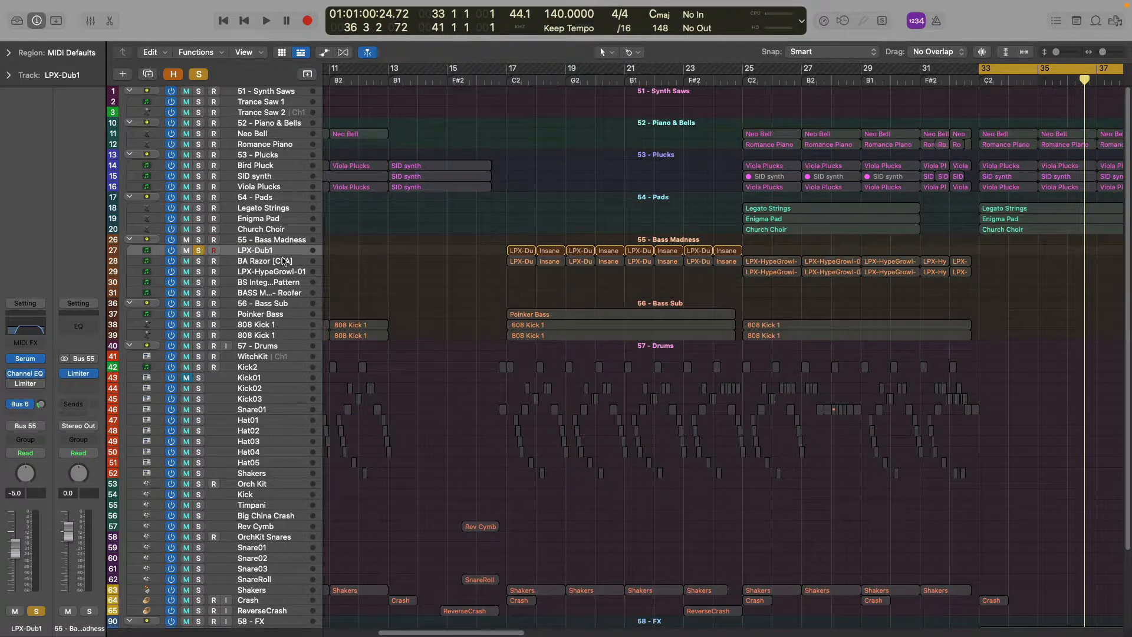
pyautogui.moveTo(505, 72); pyautogui.dragTo(557, 72)
pyautogui.press('space')
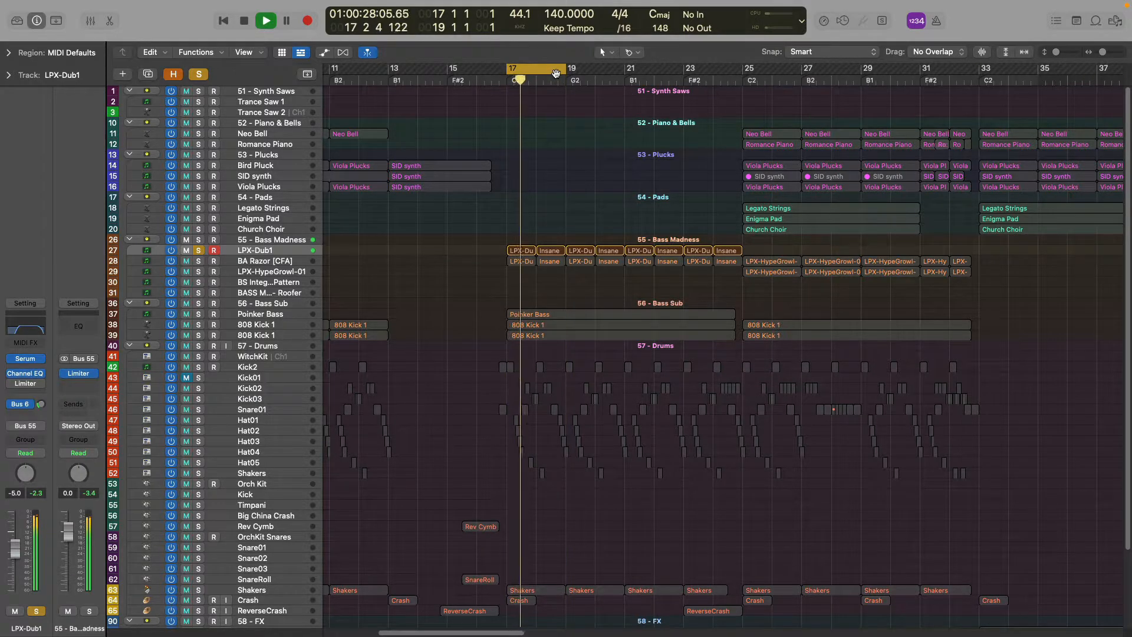
pyautogui.press('space')
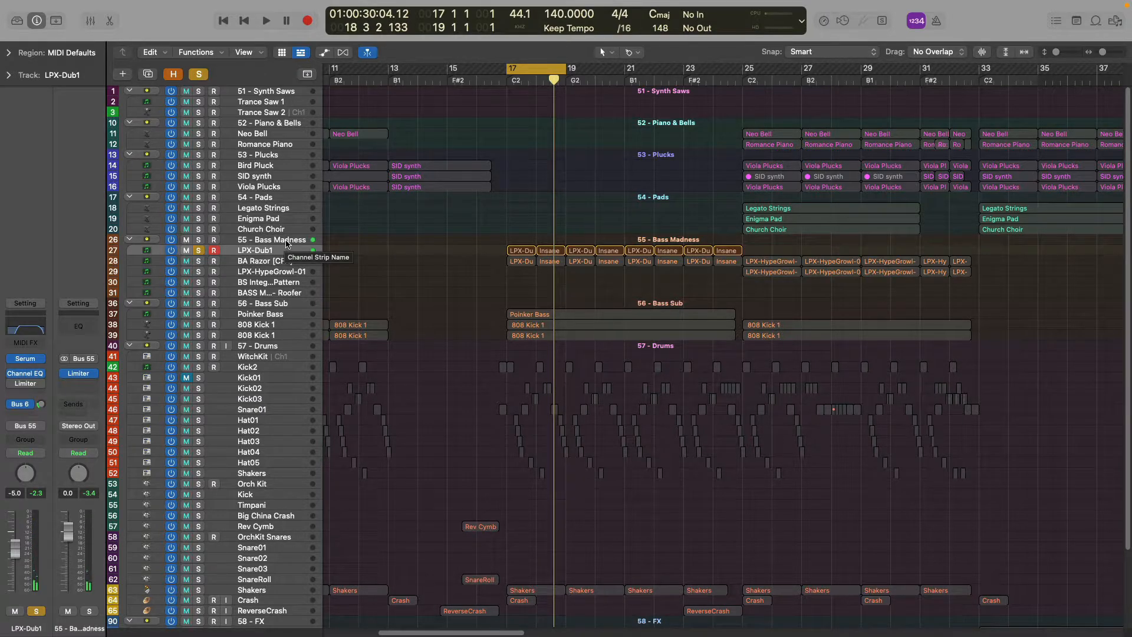
# Review the oscillators and effects of the LPX-Dub1 preset in the track's Serum synth, and close the plug-in window.
pyautogui.click(26, 359)
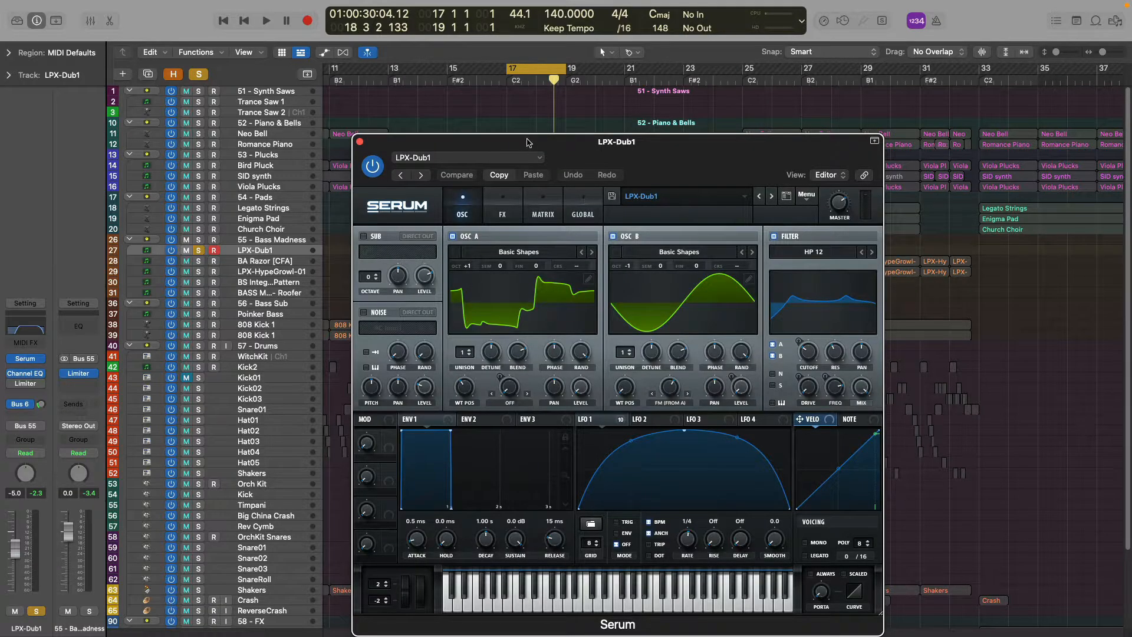
pyautogui.moveTo(530, 142); pyautogui.dragTo(567, 39)
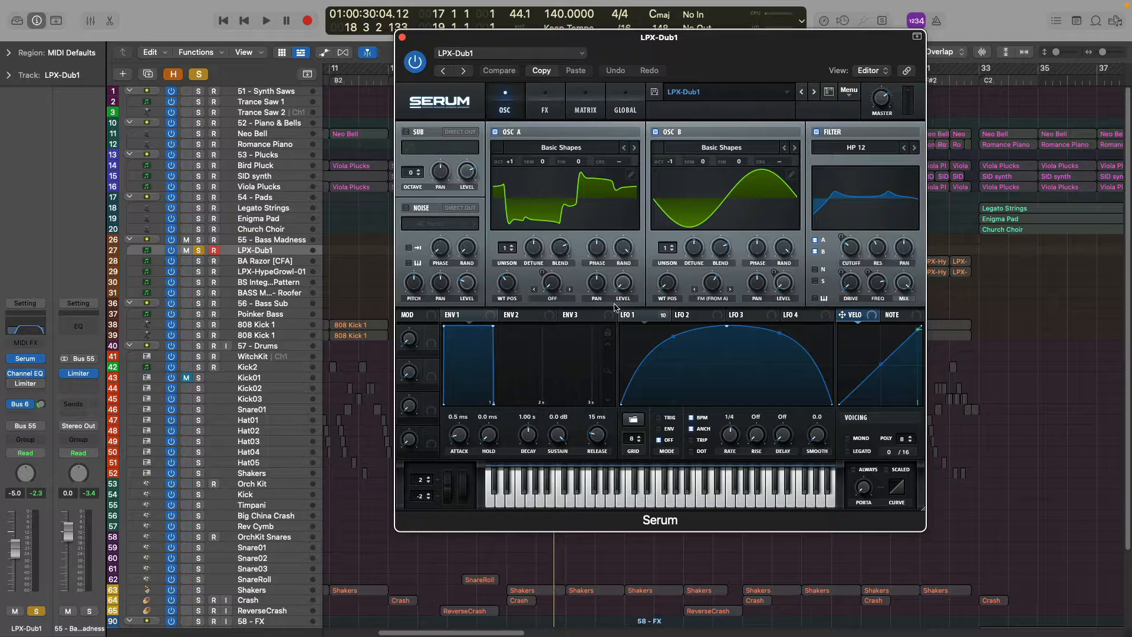
pyautogui.click(549, 112)
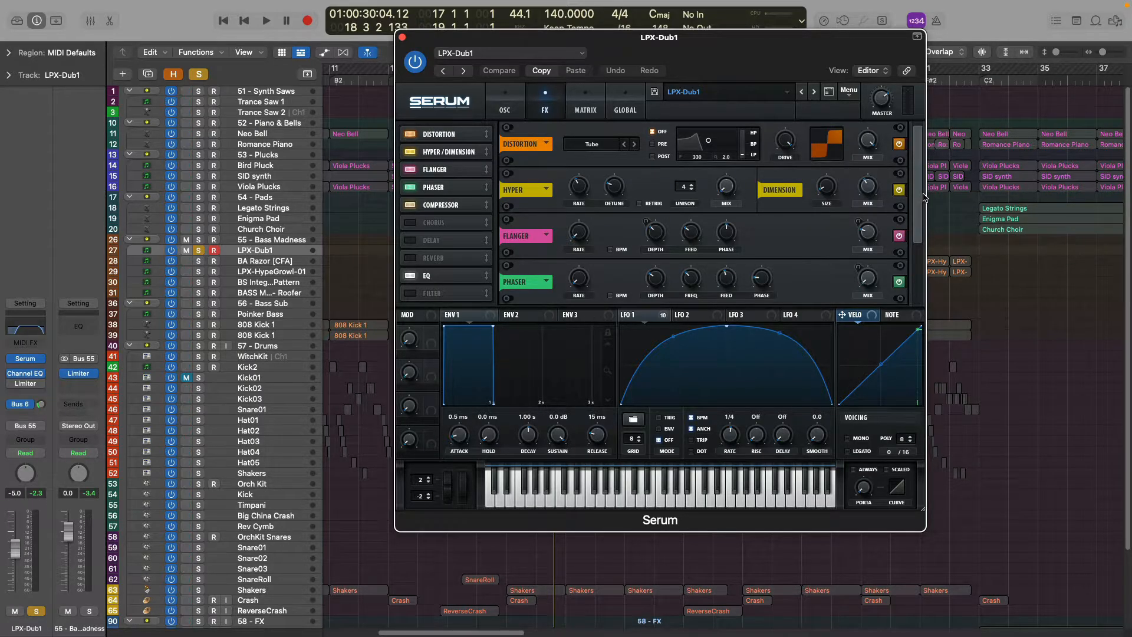
pyautogui.moveTo(922, 193)
pyautogui.mouseDown()
pyautogui.moveTo(924, 233)
pyautogui.moveTo(927, 195)
pyautogui.mouseUp()
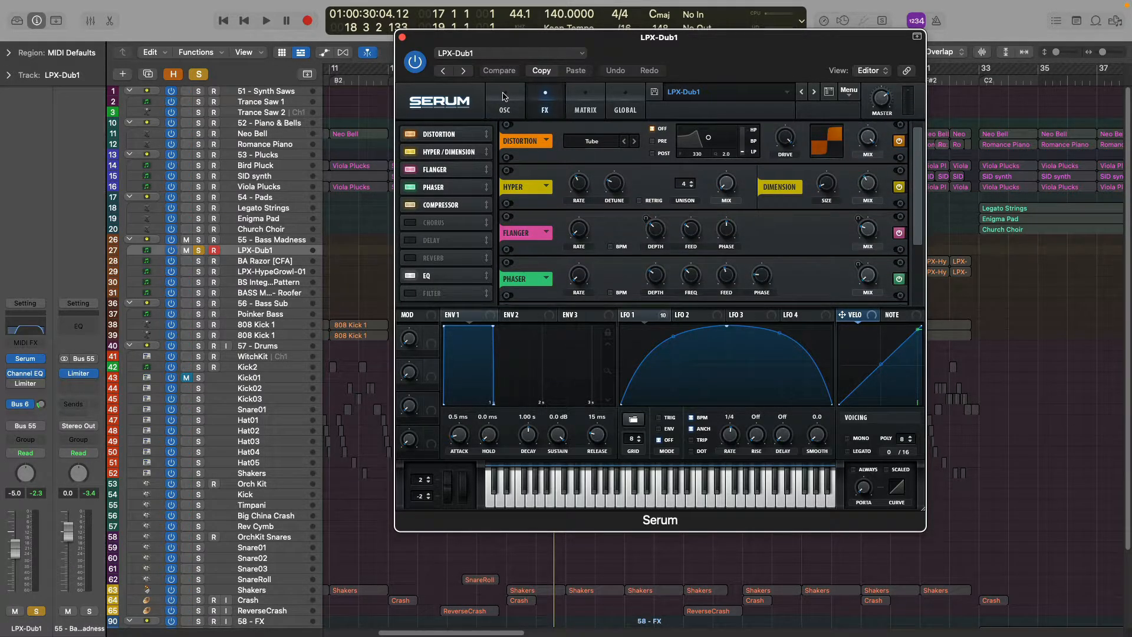
pyautogui.moveTo(555, 37); pyautogui.dragTo(548, 54)
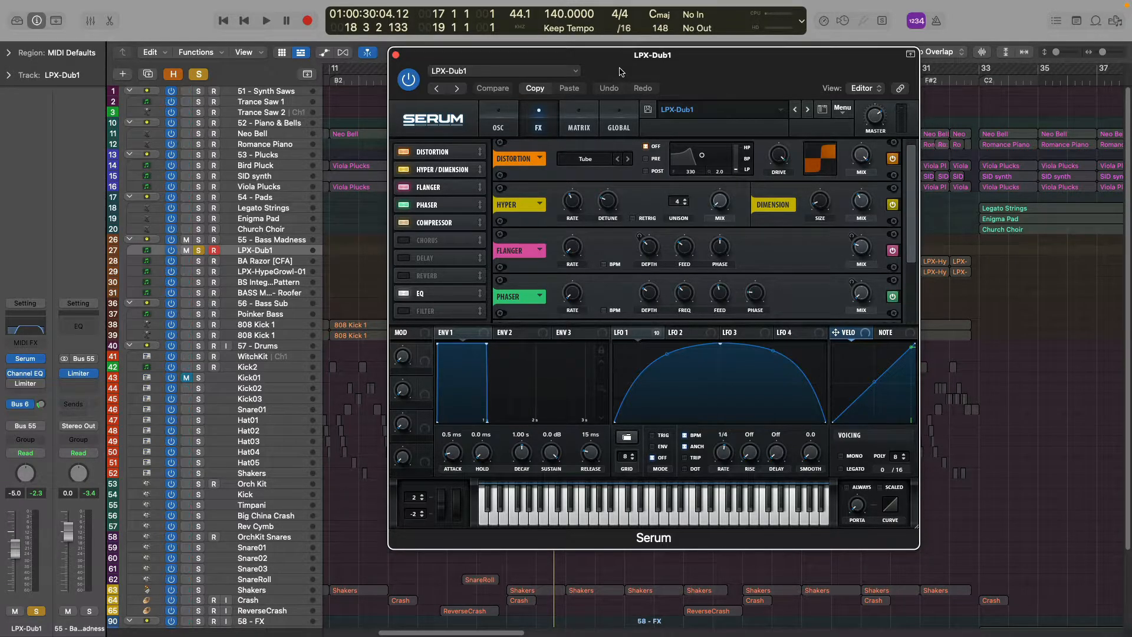
pyautogui.moveTo(436, 56)
pyautogui.mouseDown()
pyautogui.moveTo(471, 58)
pyautogui.moveTo(430, 62)
pyautogui.mouseUp()
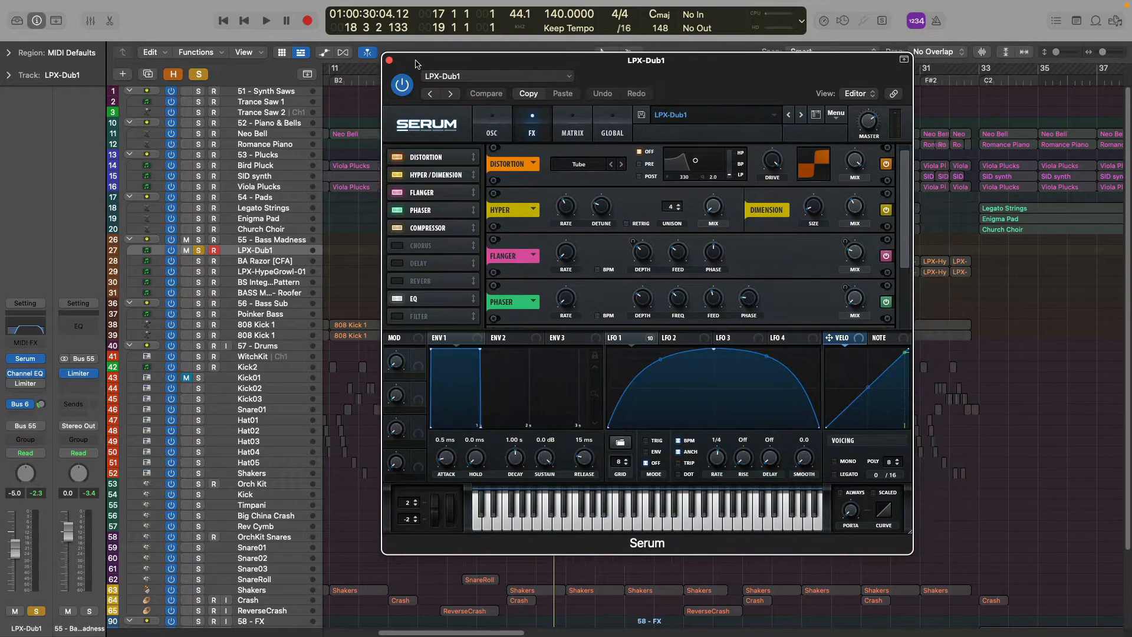
pyautogui.click(389, 61)
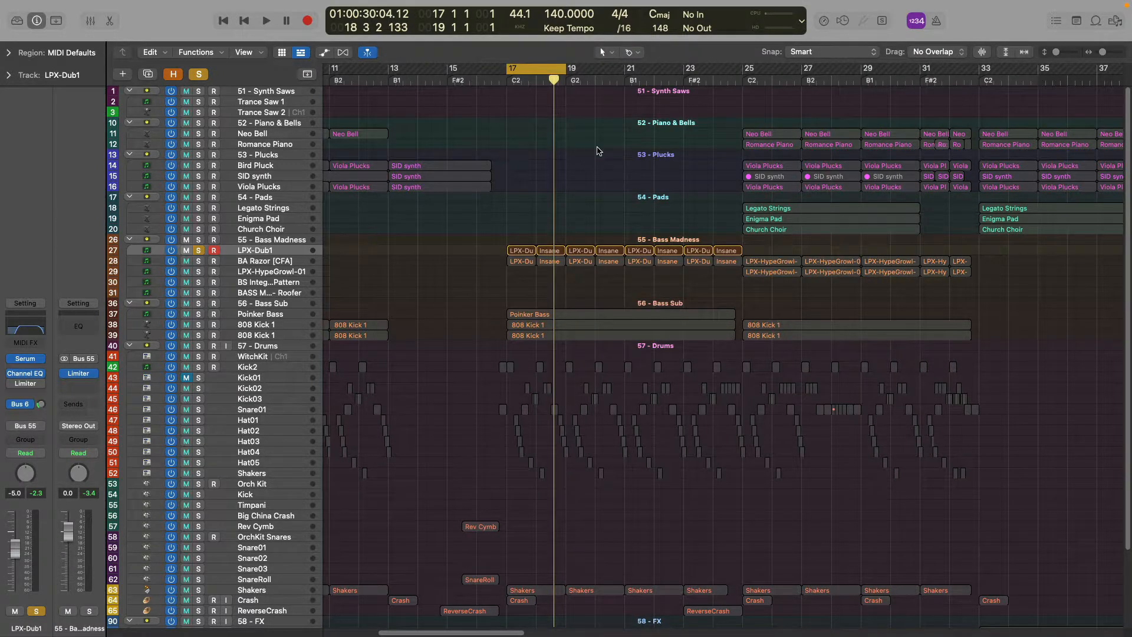
# Select and solo the BA Razor [CFA] track in place of LPX-Dub1.
pyautogui.click(255, 262)
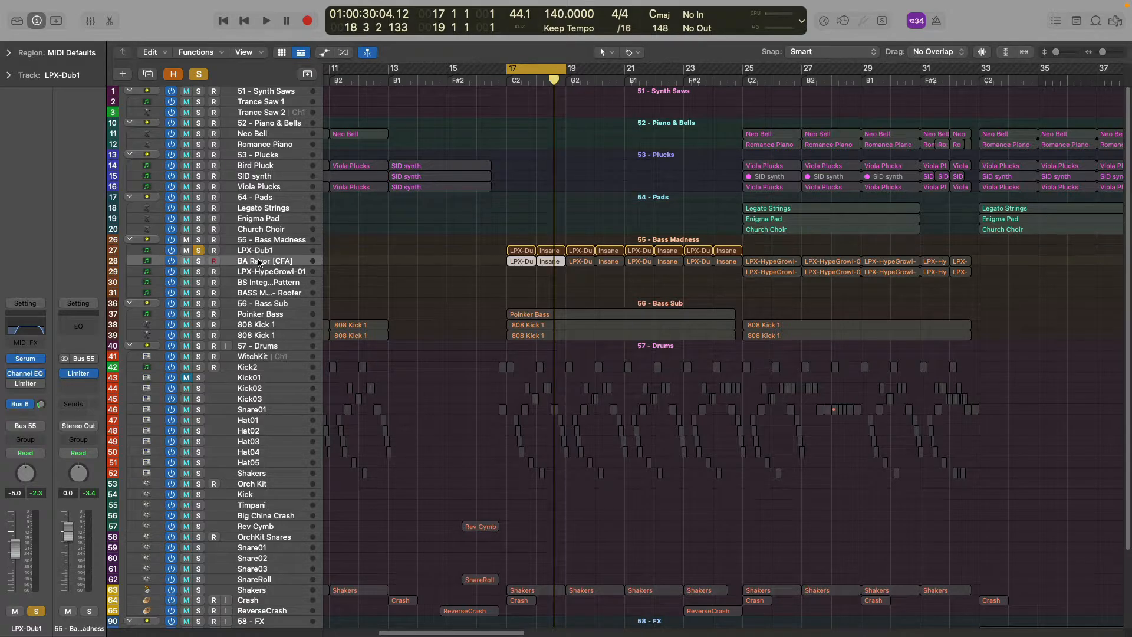
pyautogui.click(199, 261)
pyautogui.click(199, 251)
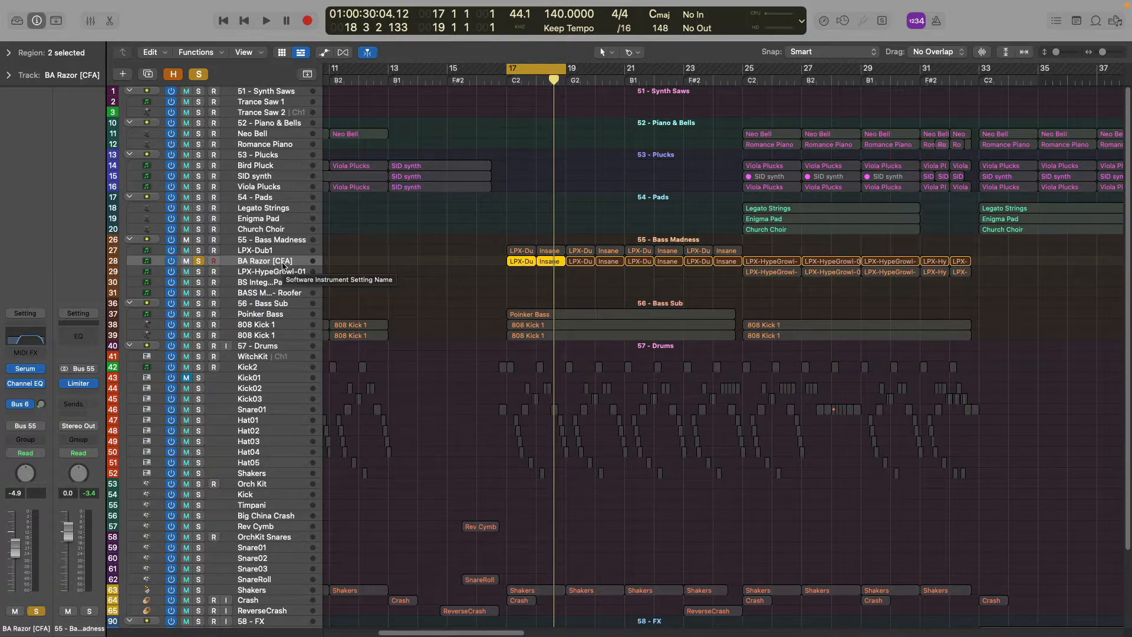
# Play BA Razor [CFA] on its own, and play it again together with LPX-Dub1 soloed.
pyautogui.press('space')
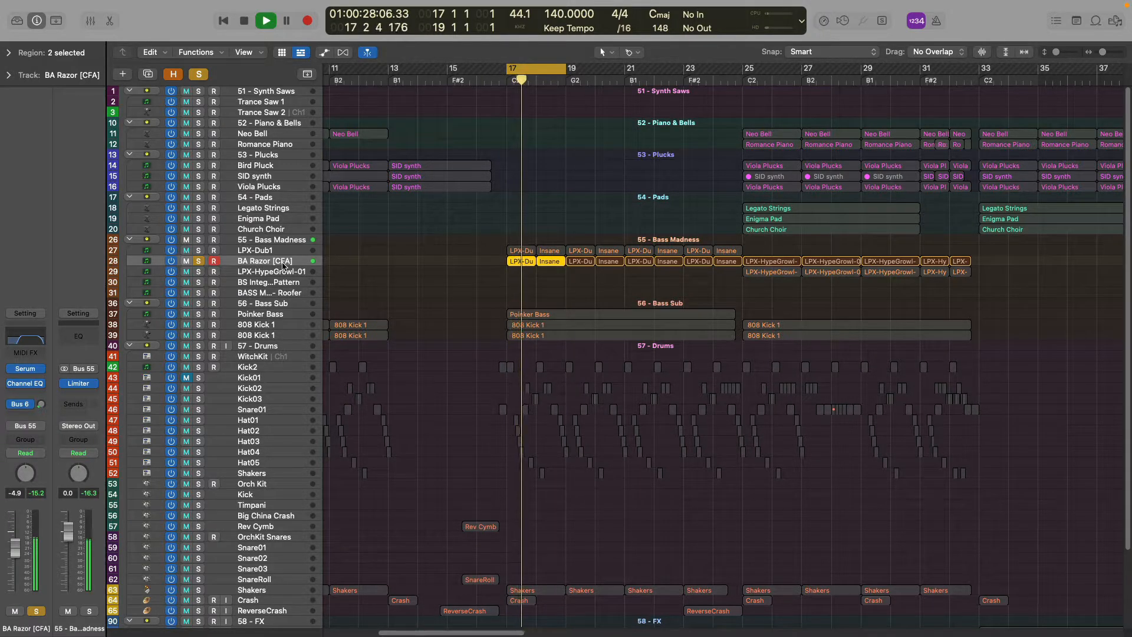
pyautogui.press('space')
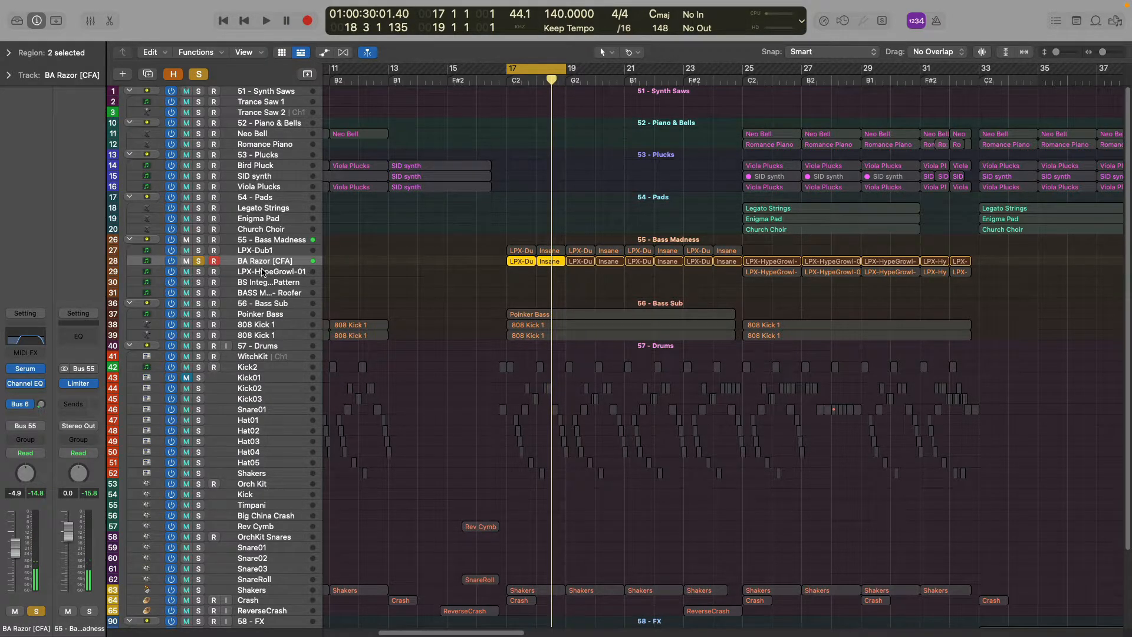
pyautogui.click(198, 250)
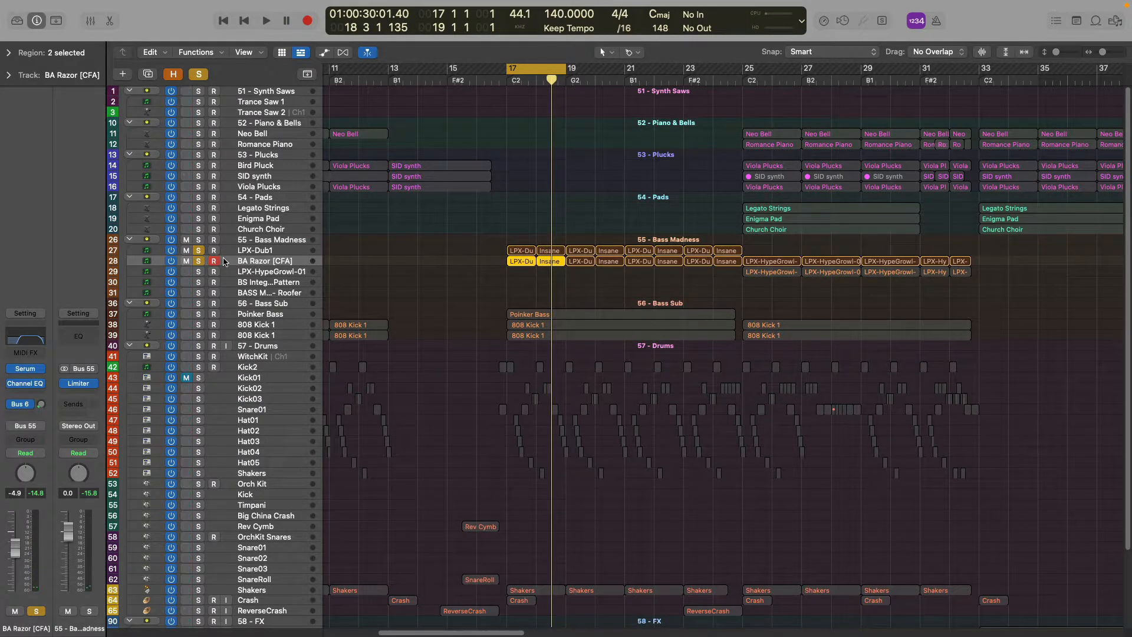
pyautogui.press('space')
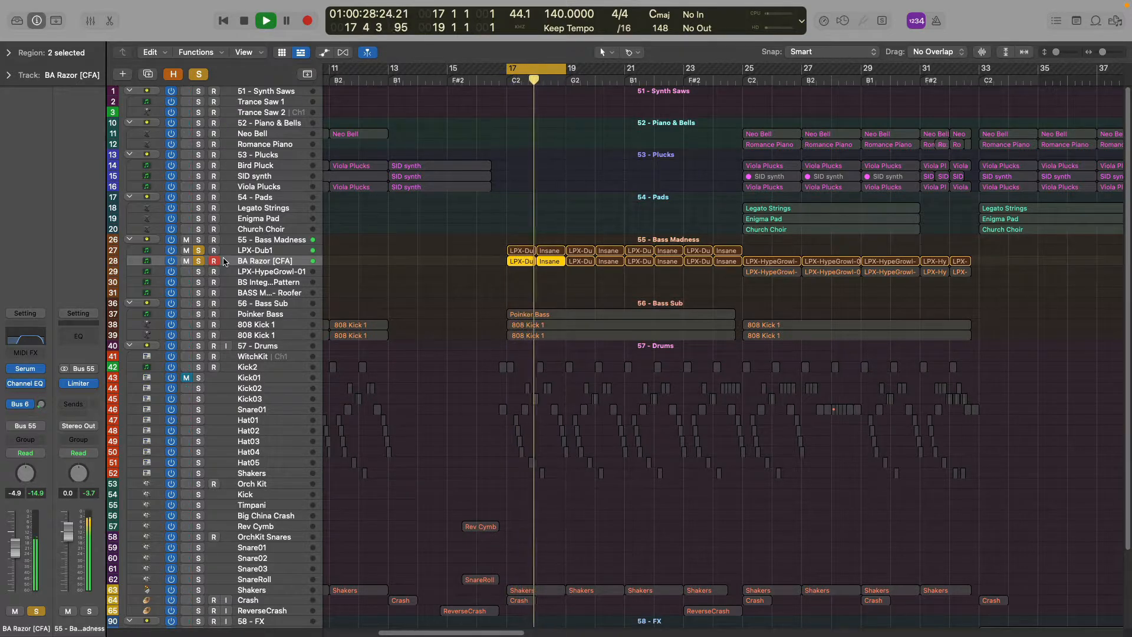
pyautogui.press('space')
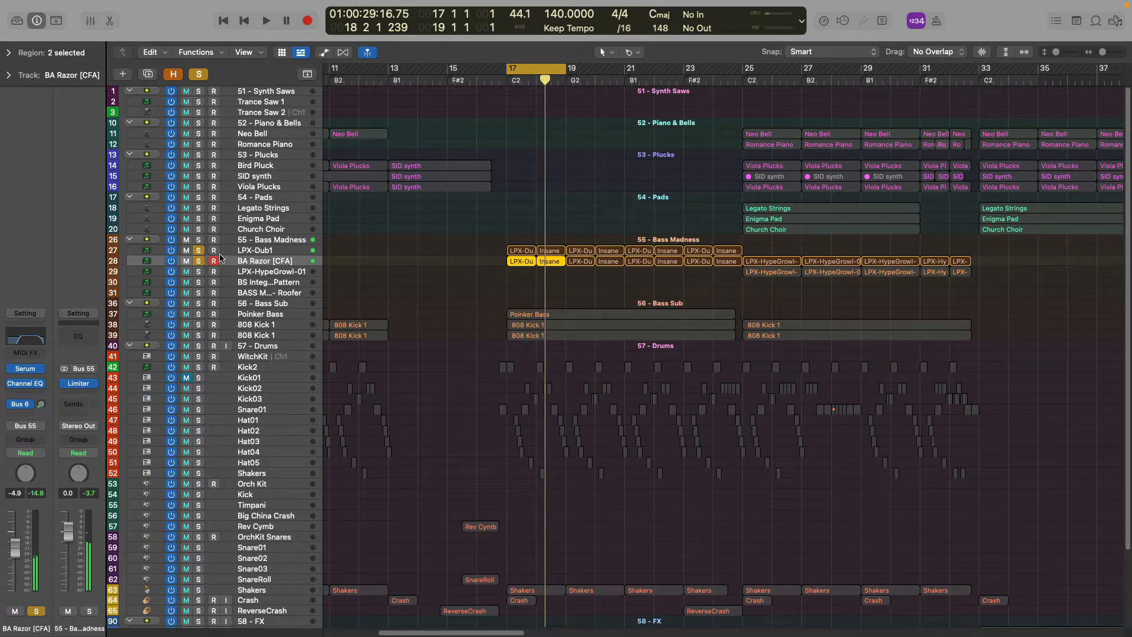
# Unsolo LPX-Dub1 and BA Razor [CFA], solo and select the Poinker Bass track, and play it.
pyautogui.click(198, 251)
pyautogui.click(198, 261)
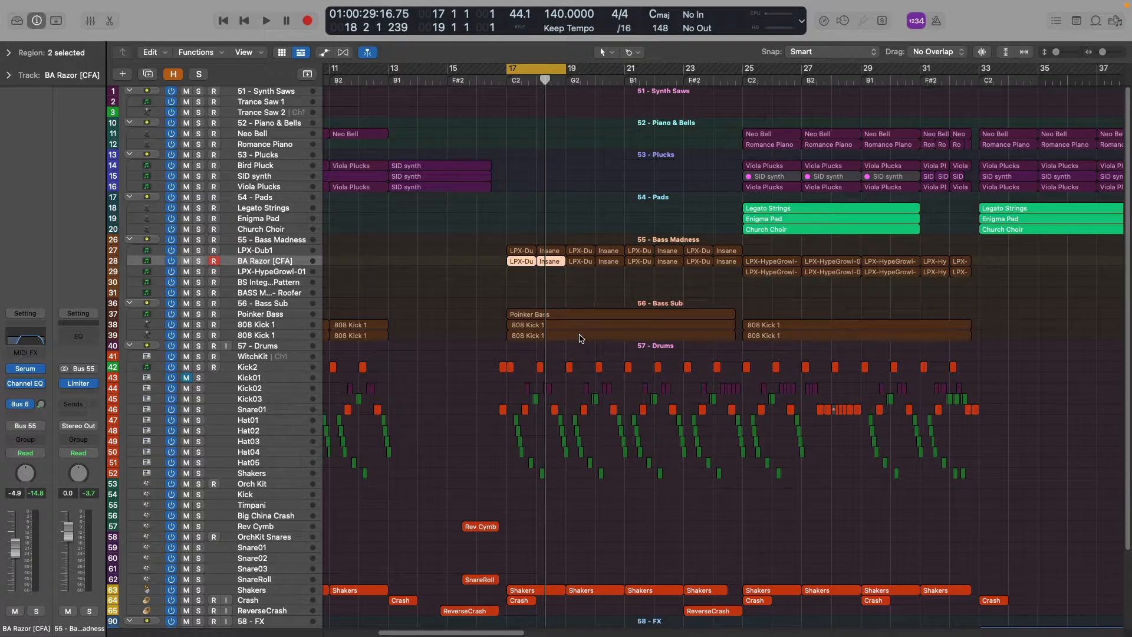
pyautogui.click(199, 314)
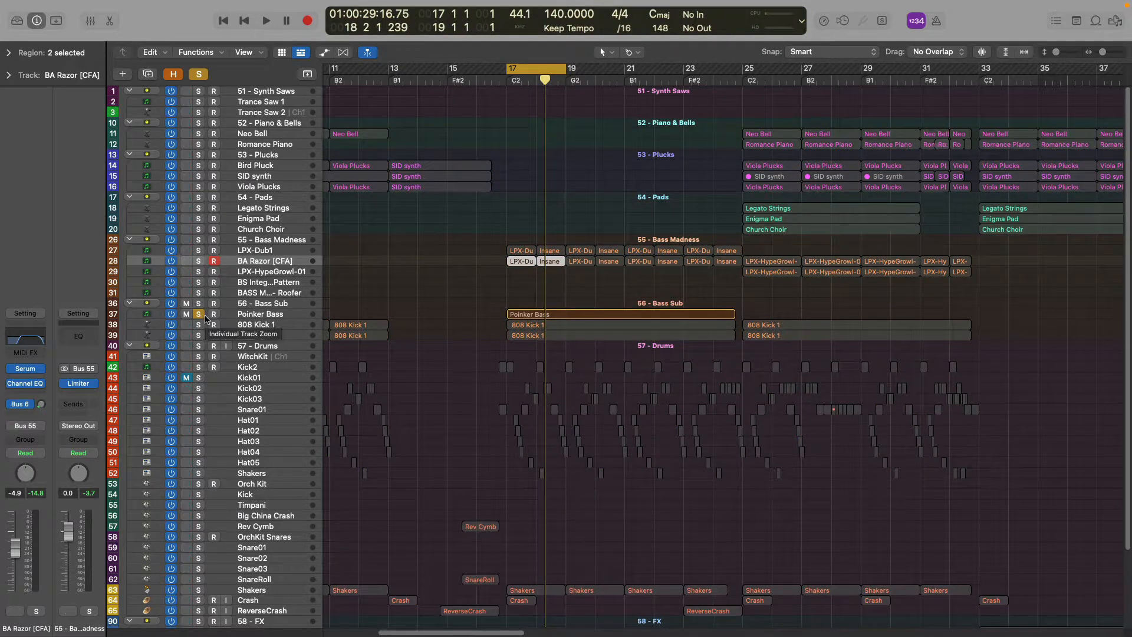
pyautogui.press('space')
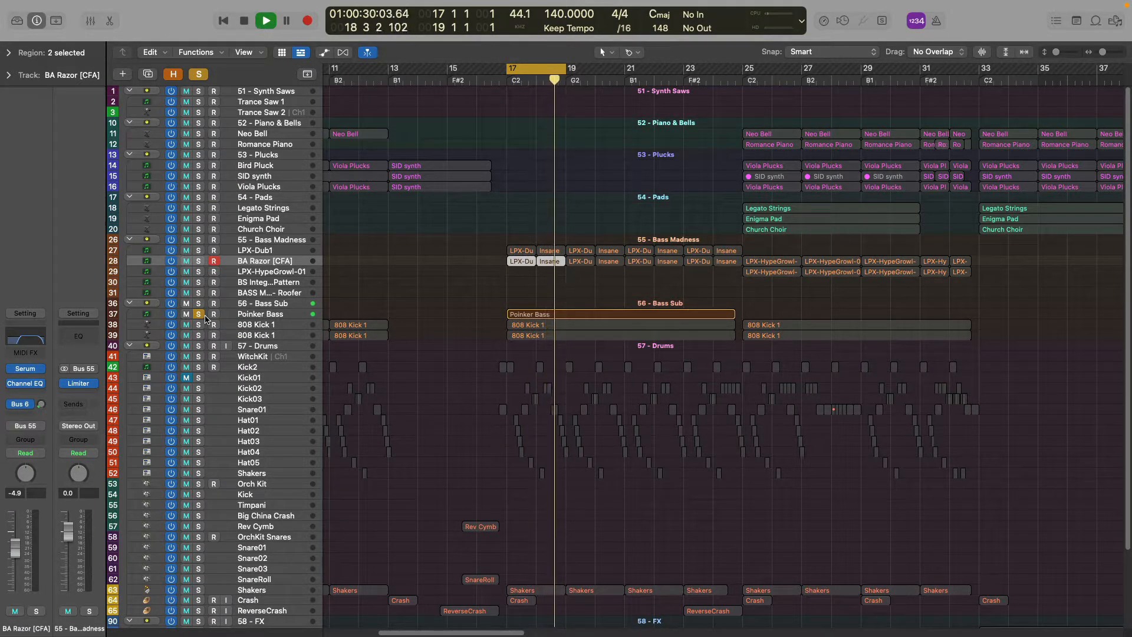
pyautogui.click(255, 316)
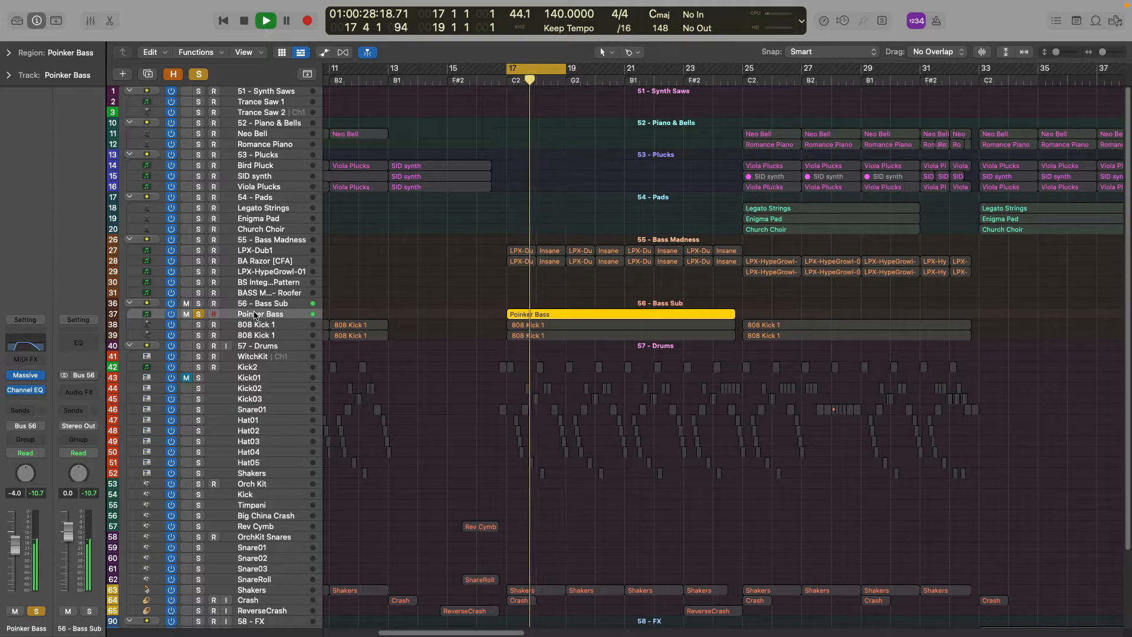
pyautogui.press('space')
# Select and solo the 808 Kick 1 on track 38, and play it with and without the Poinker Bass solo.
pyautogui.click(279, 324)
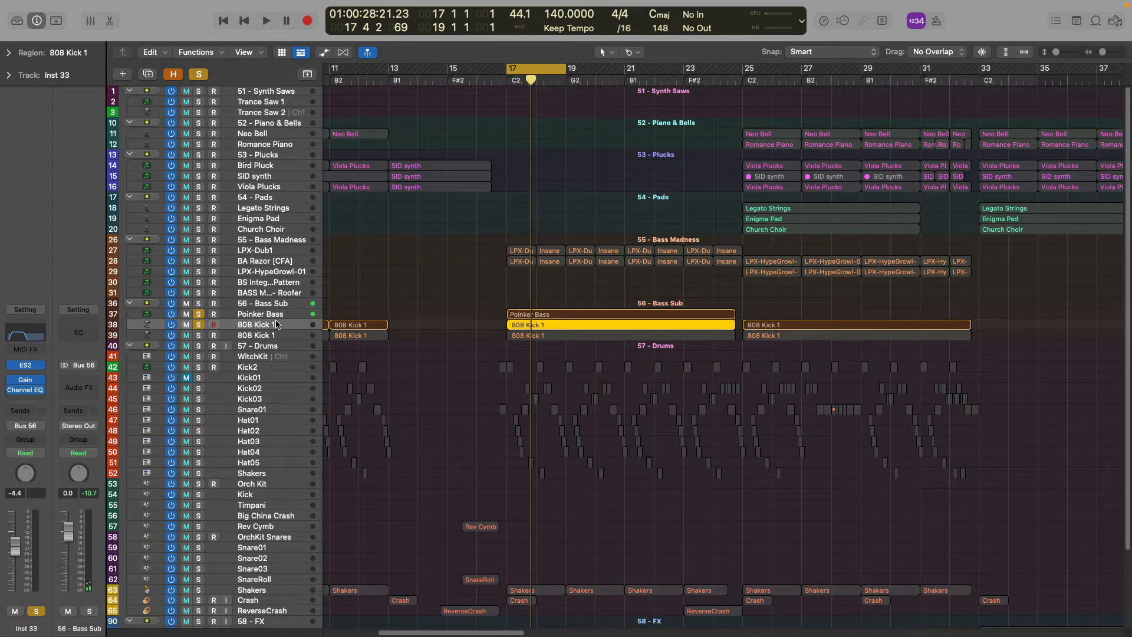
pyautogui.press('space')
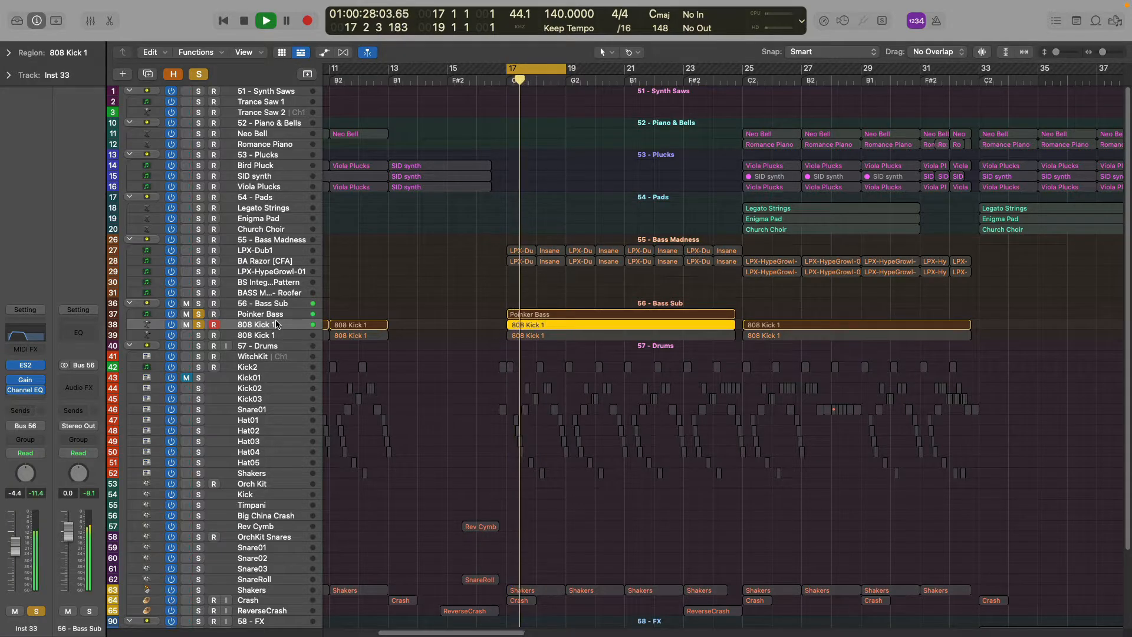
pyautogui.click(199, 314)
pyautogui.press('space')
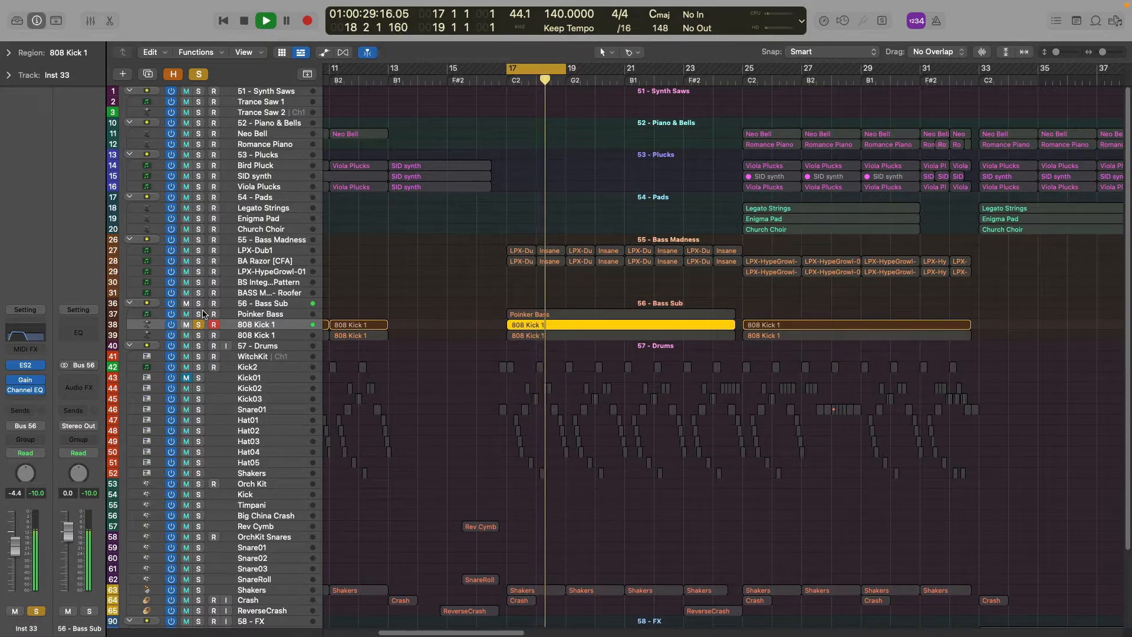
pyautogui.press('space')
# Select and solo the 808 Kick 1 on track 39 in place of the one on track 38, and play it.
pyautogui.click(199, 335)
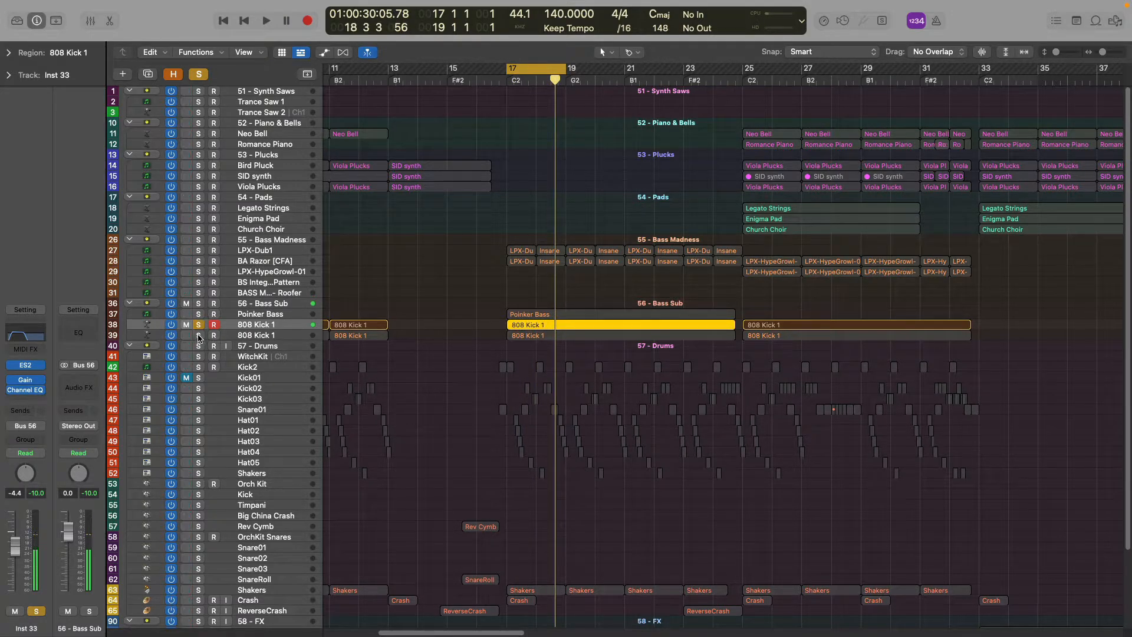
pyautogui.click(264, 336)
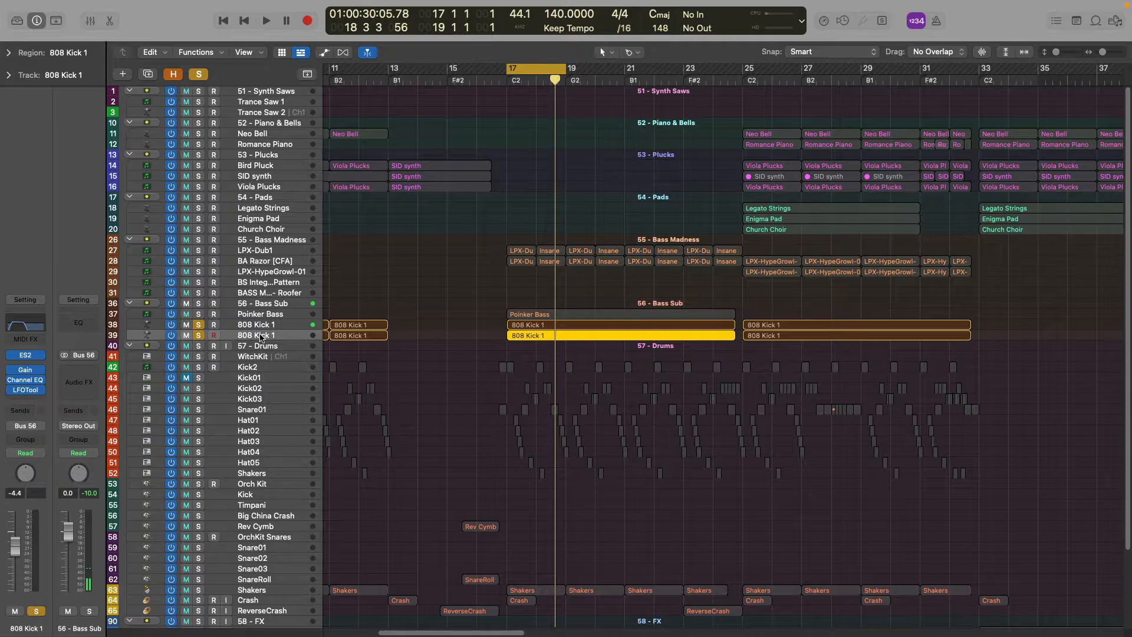
pyautogui.click(198, 324)
pyautogui.press('space')
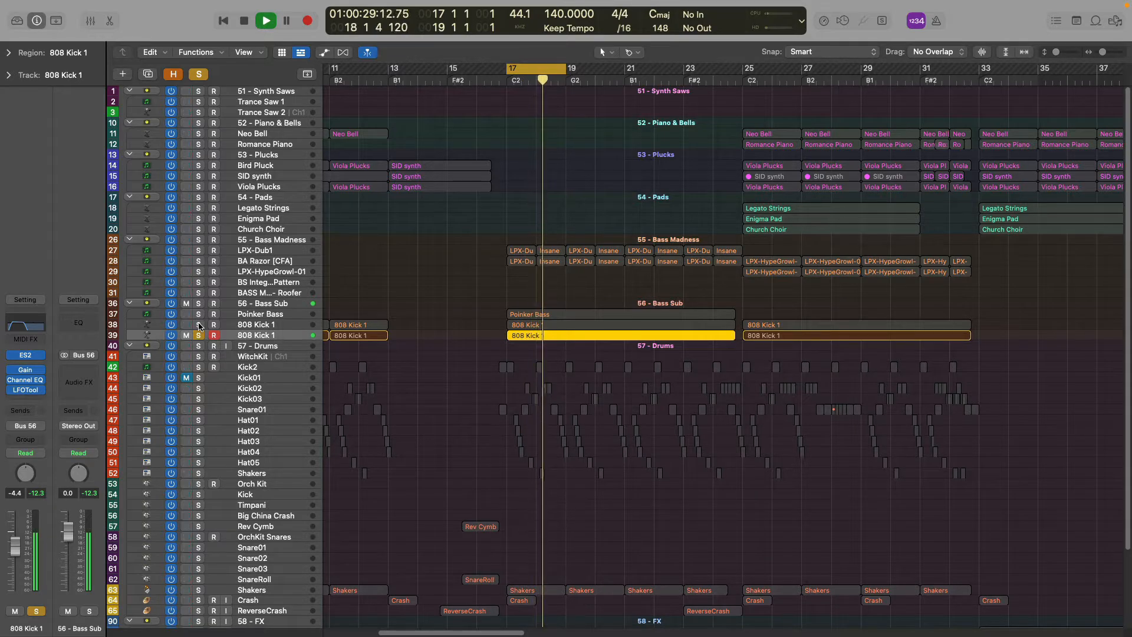
pyautogui.press('space')
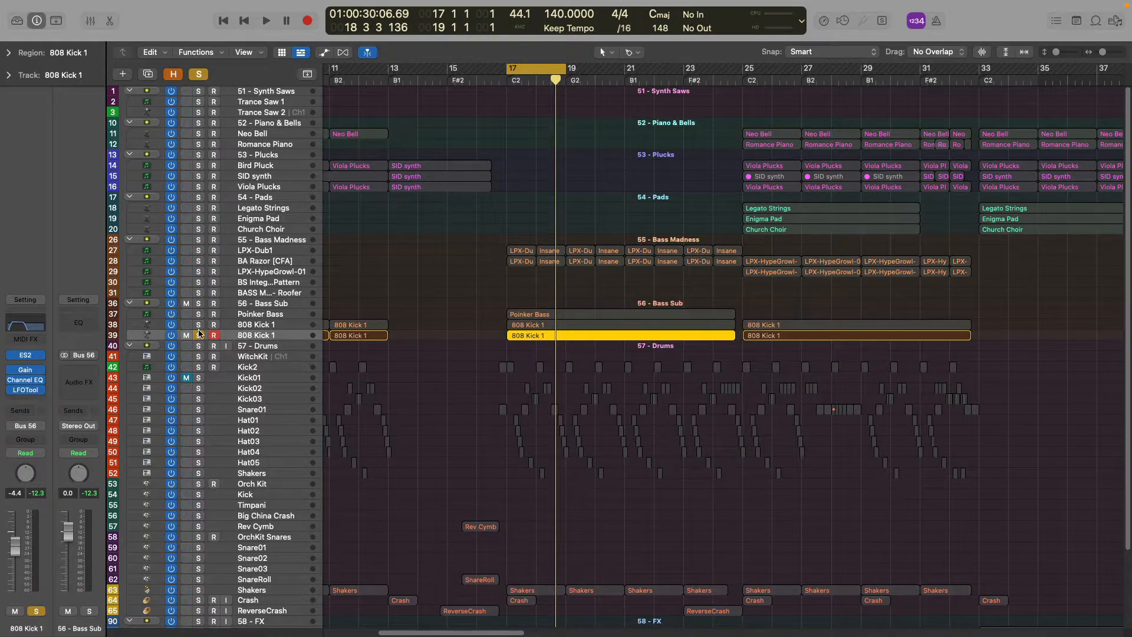
# Play both 808 Kick 1 tracks soloed together, and play them again with Poinker Bass added to the solo.
pyautogui.click(201, 326)
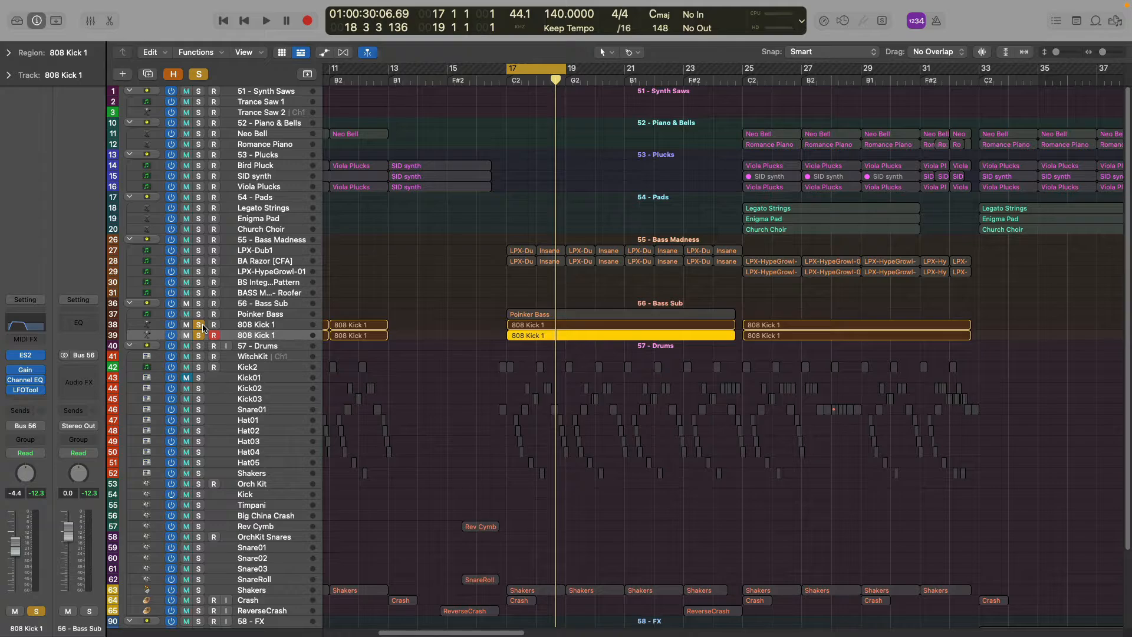
pyautogui.press('space')
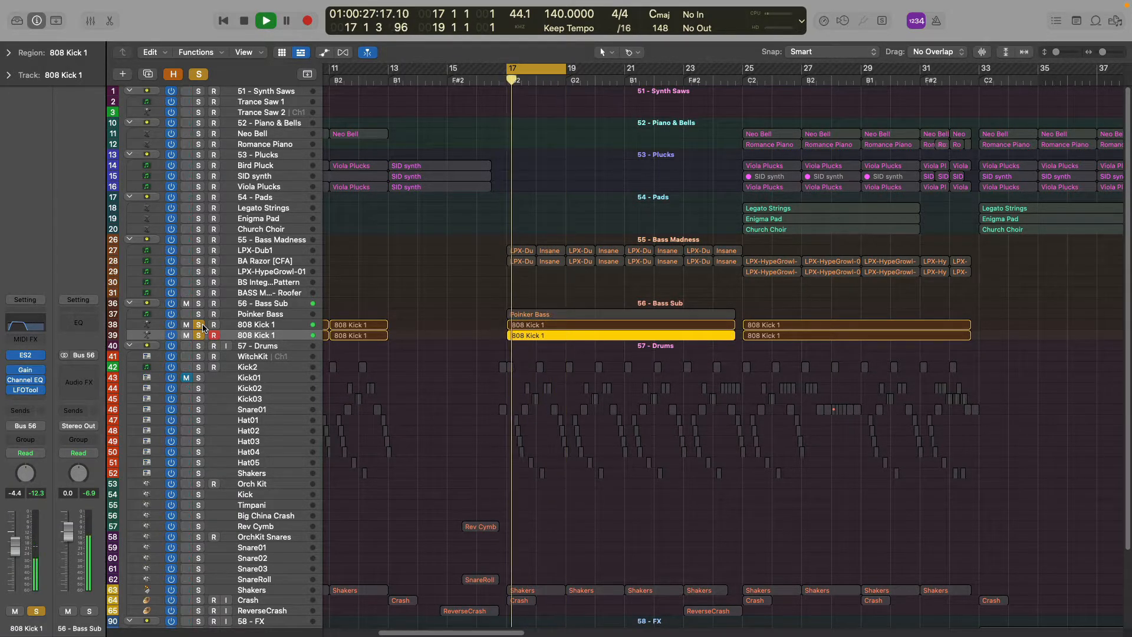
pyautogui.press('space')
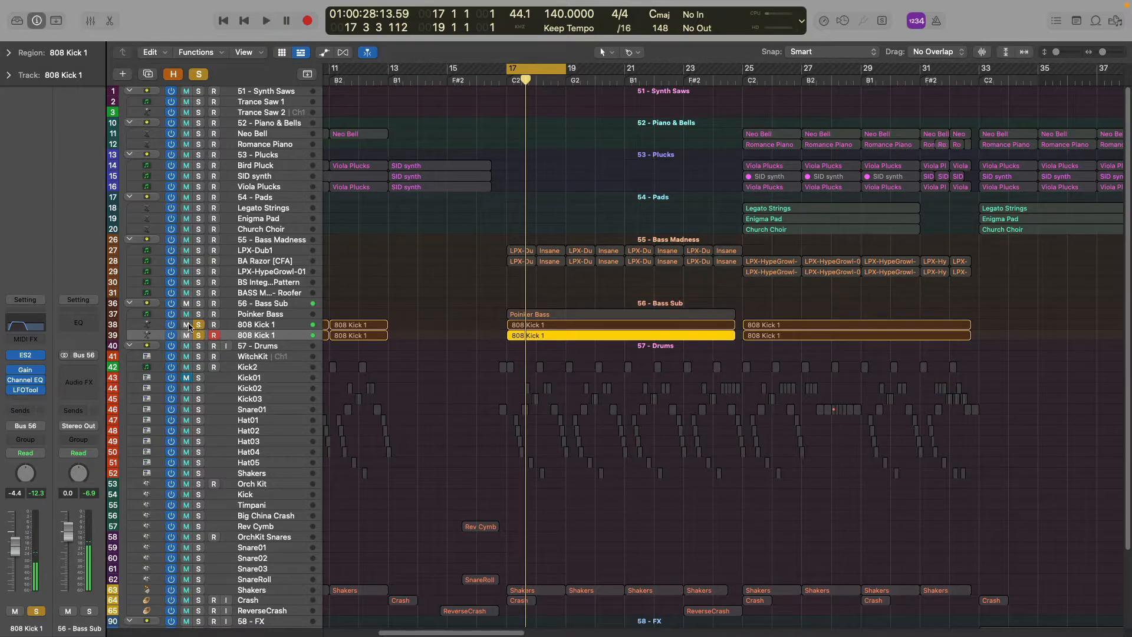
pyautogui.click(199, 314)
pyautogui.press('space')
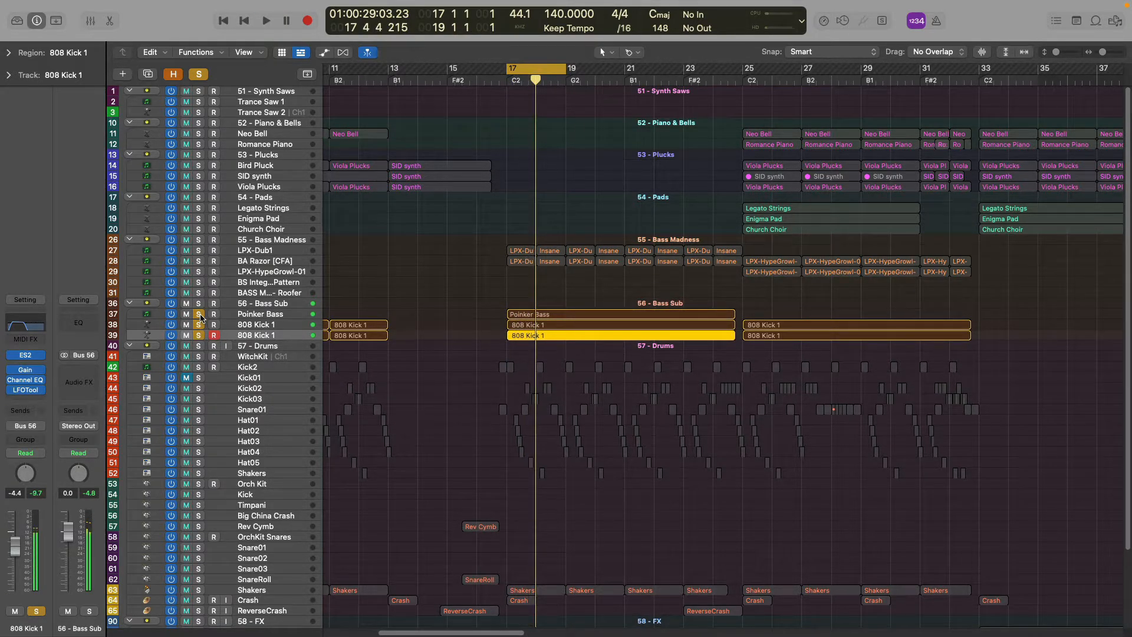
# Replace the individual bass sub solos with solos on the 55 - Bass Madness and 56 - Bass Sub stacks, and play them together.
pyautogui.click(198, 240)
pyautogui.click(198, 304)
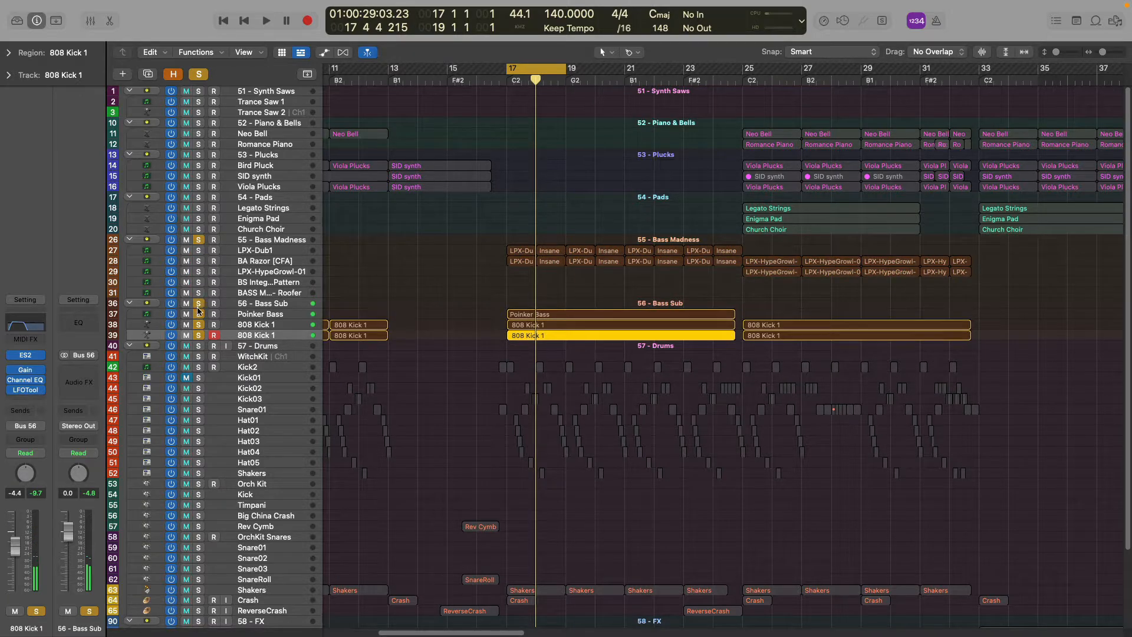
pyautogui.moveTo(199, 314); pyautogui.dragTo(198, 336)
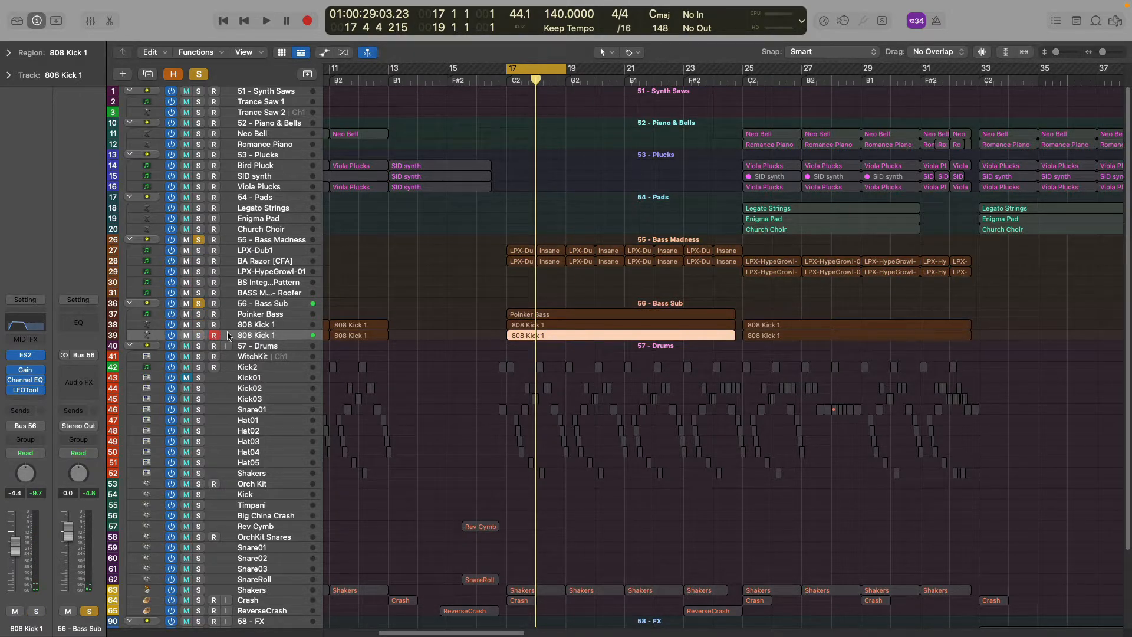
pyautogui.press('space')
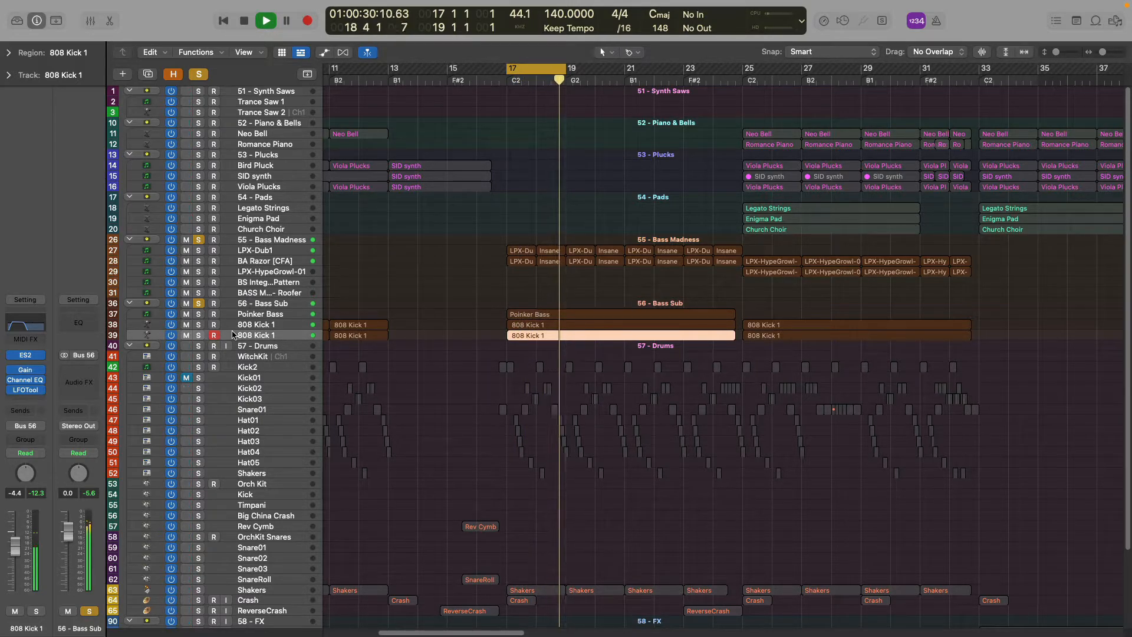
pyautogui.press('space')
pyautogui.press('space')
pyautogui.press('space')
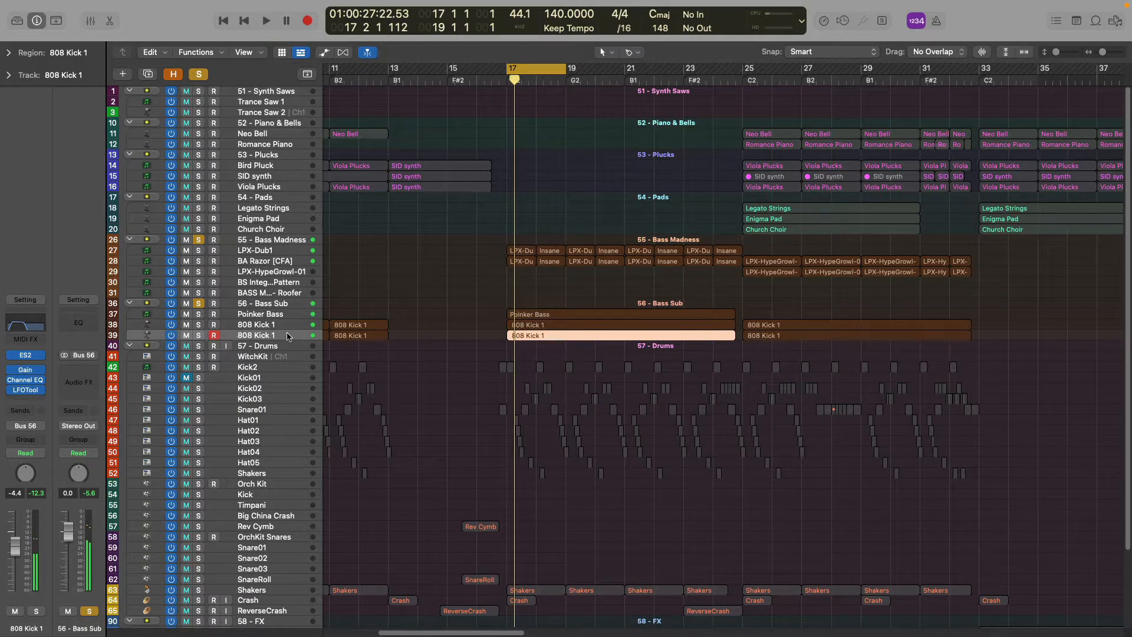
# Add the 57 - Drums stack to the solo and play it with the basses, extending the cycle range to bars 17 to 25.
pyautogui.scroll(-1, 316, 354)
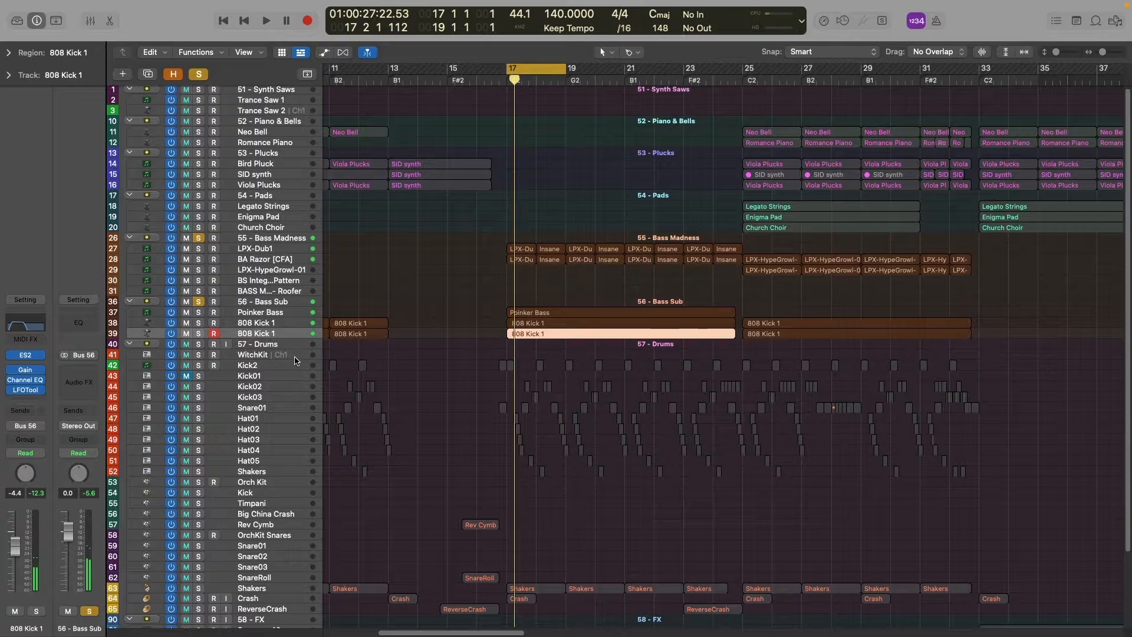
pyautogui.click(199, 345)
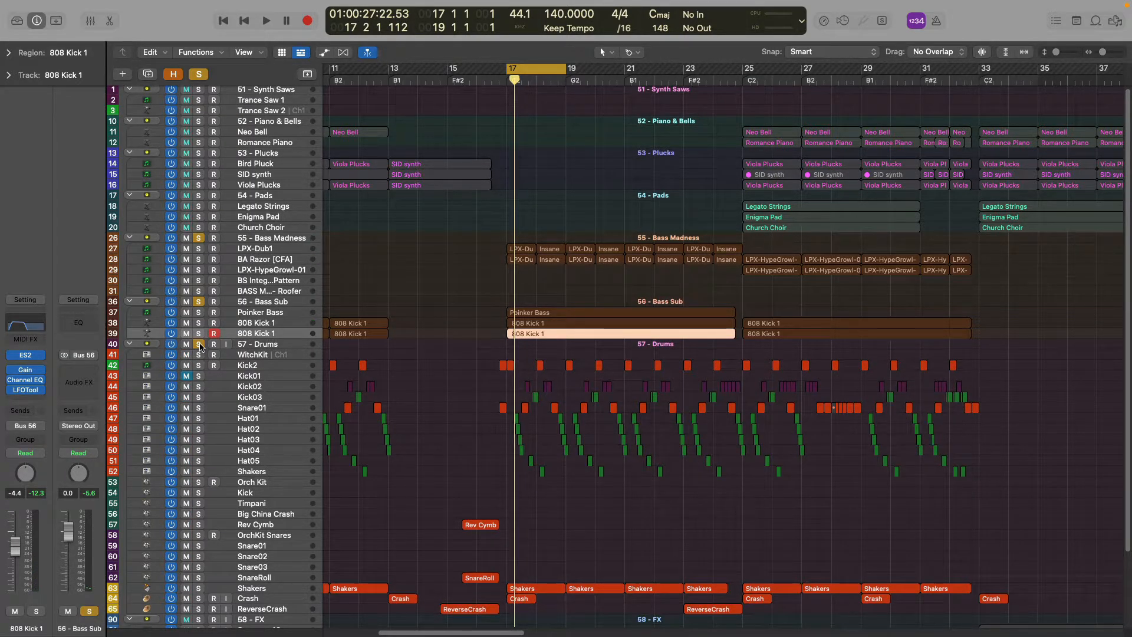
pyautogui.press('space')
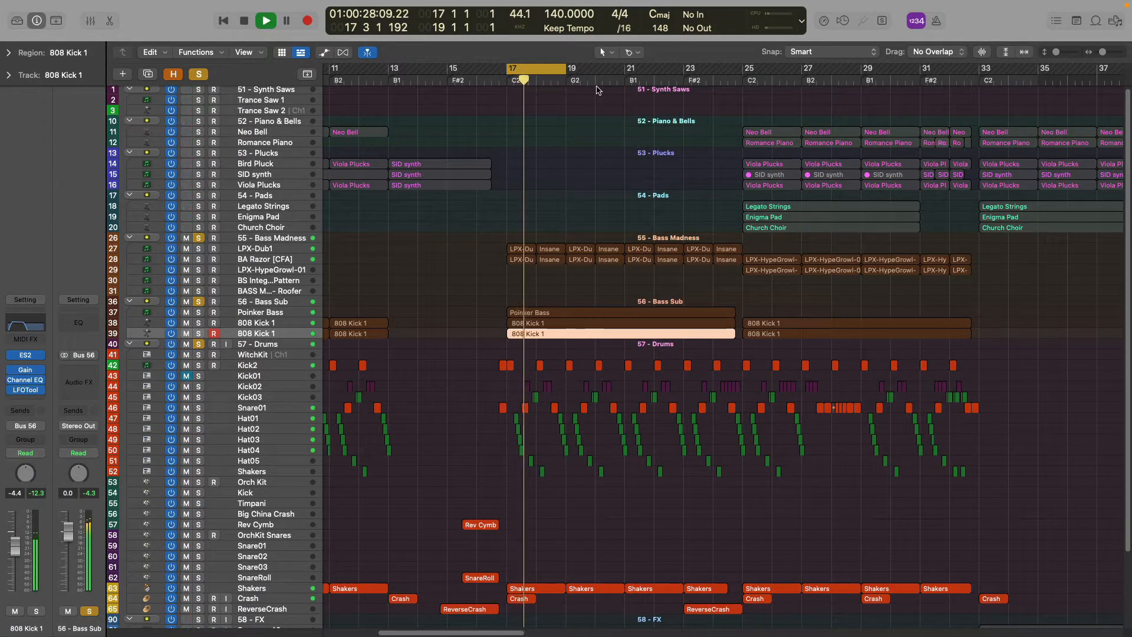
pyautogui.moveTo(570, 75); pyautogui.dragTo(744, 84)
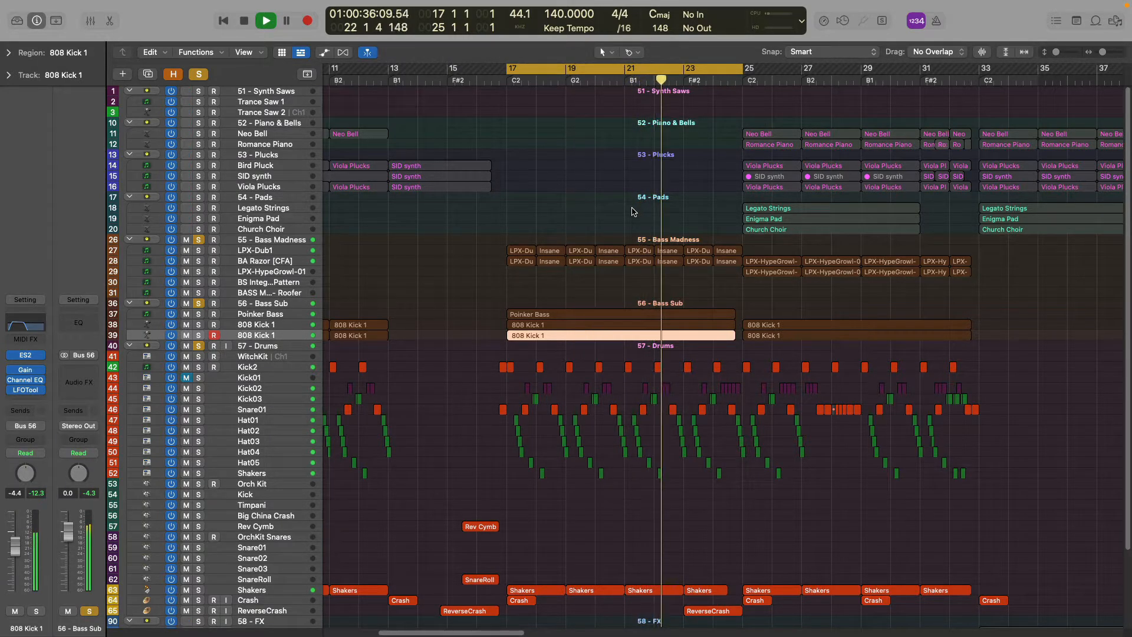
pyautogui.press('space')
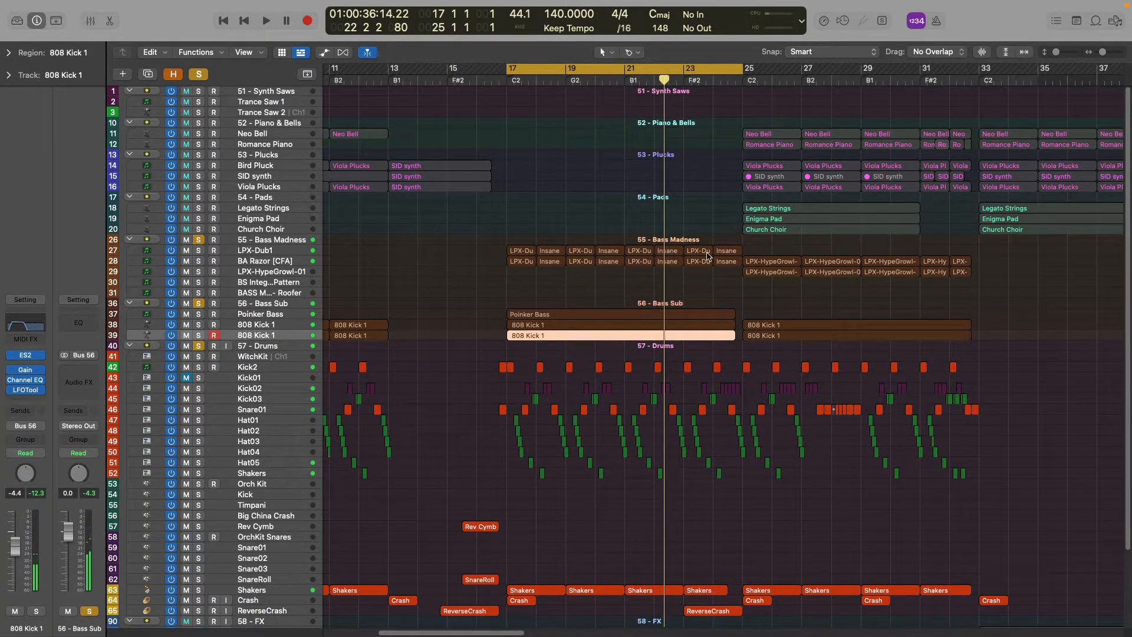
# Set the cycle range to bars 25 to 33, solo only the LPX-HypeGrowl-01 track, and play it.
pyautogui.moveTo(577, 68); pyautogui.dragTo(765, 122)
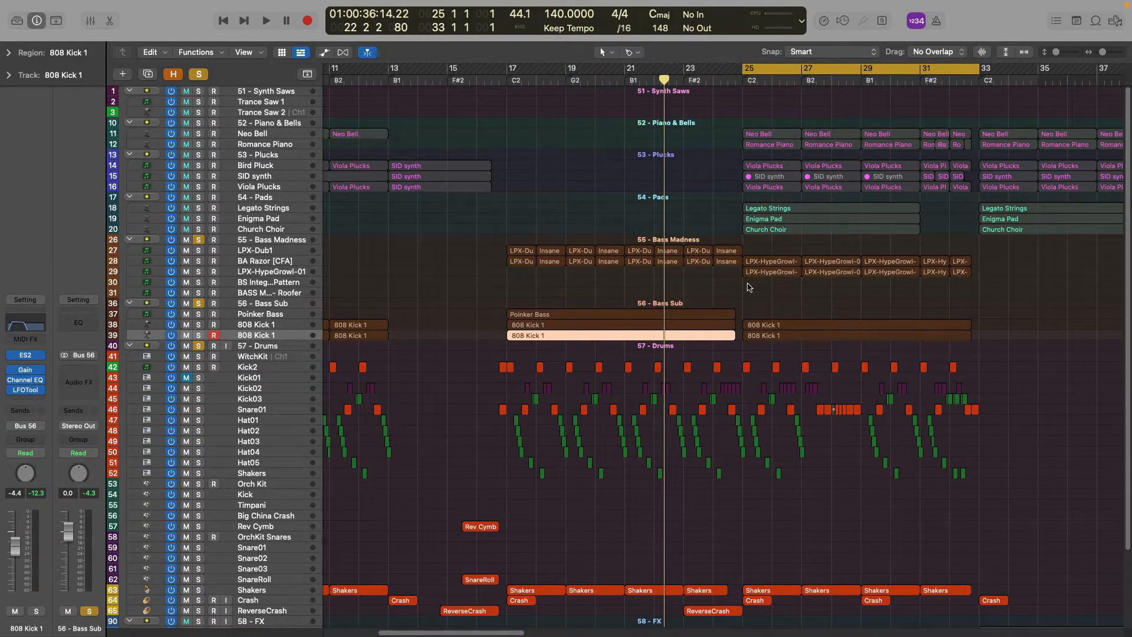
pyautogui.click(284, 272)
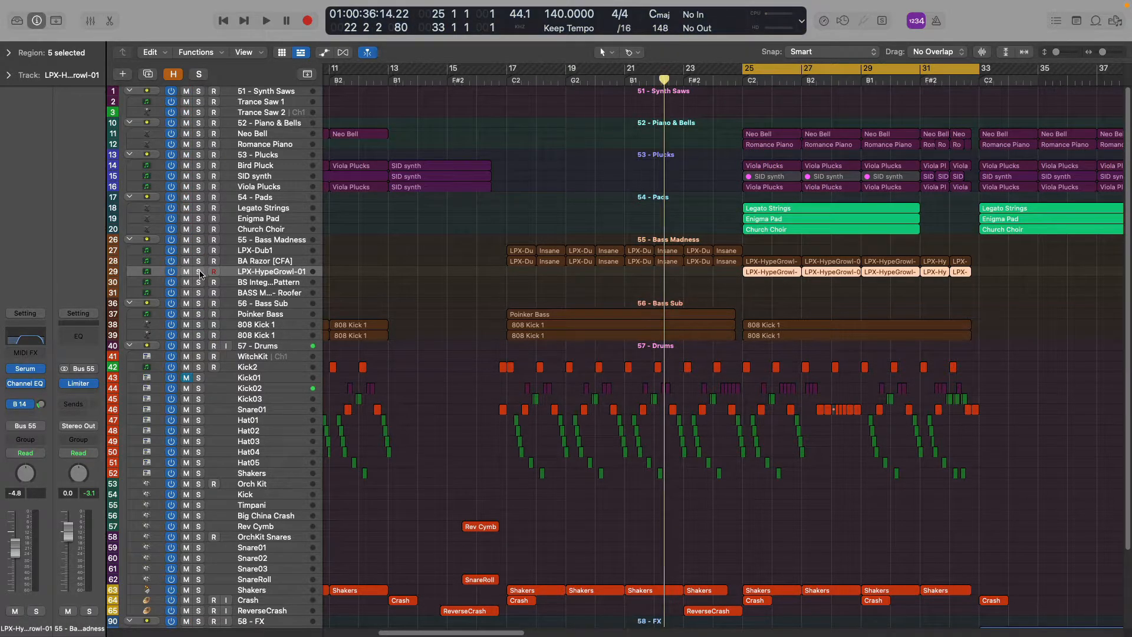
pyautogui.press('space')
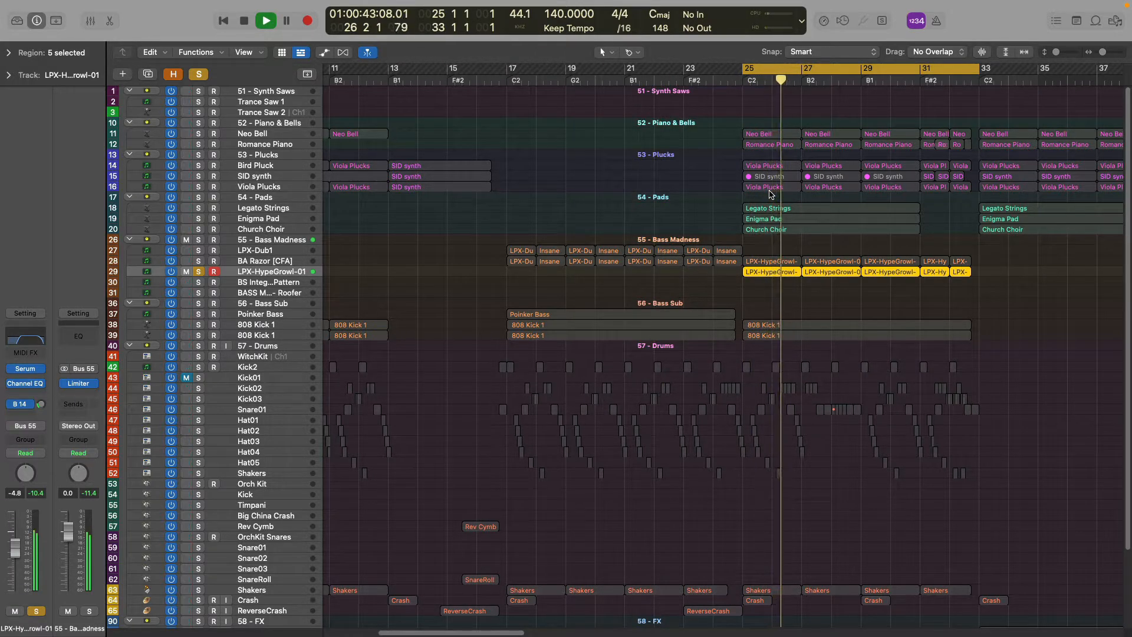
pyautogui.press('space')
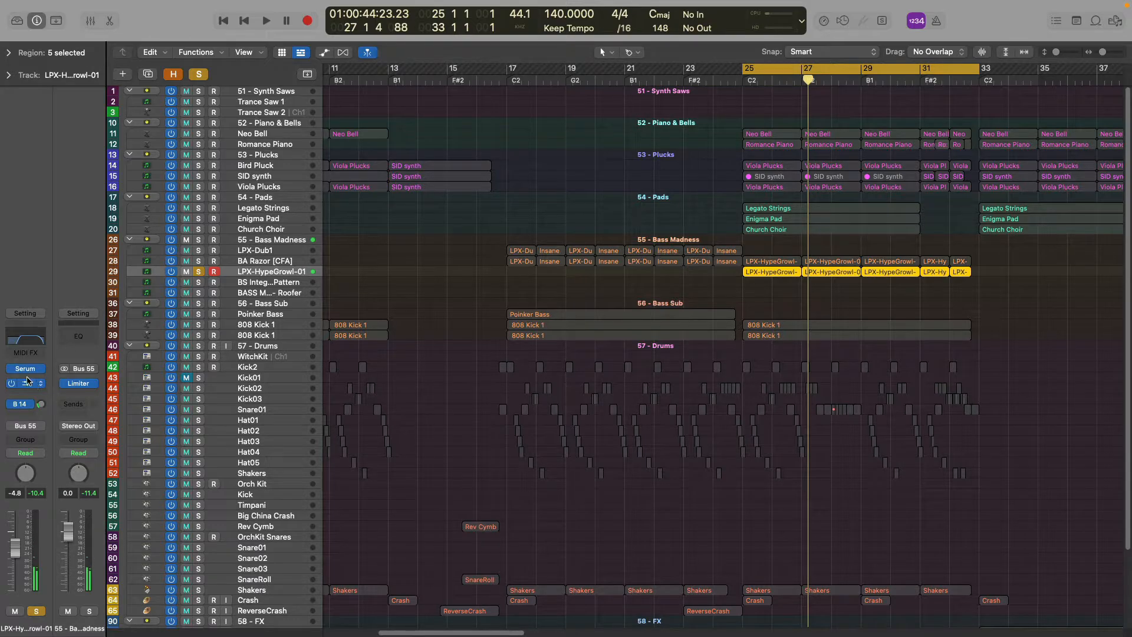
# Review the oscillator and effects pages of the Serum synth on the LPX-HypeGrowl-01 track, and close the plug-in.
pyautogui.moveTo(25, 372)
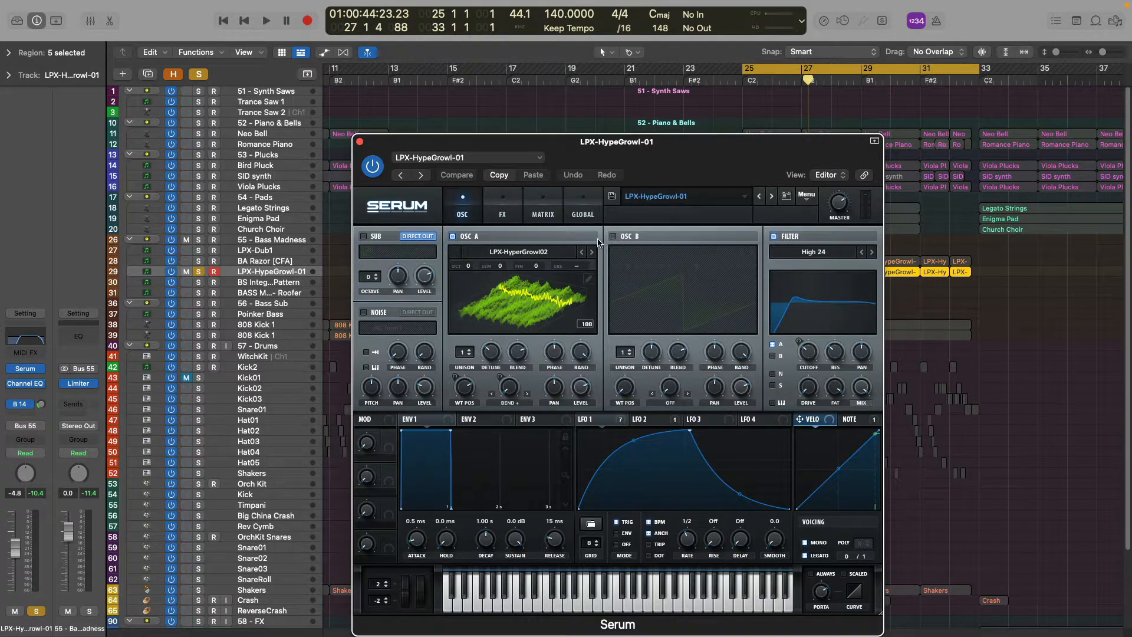
pyautogui.moveTo(553, 148); pyautogui.dragTo(567, 83)
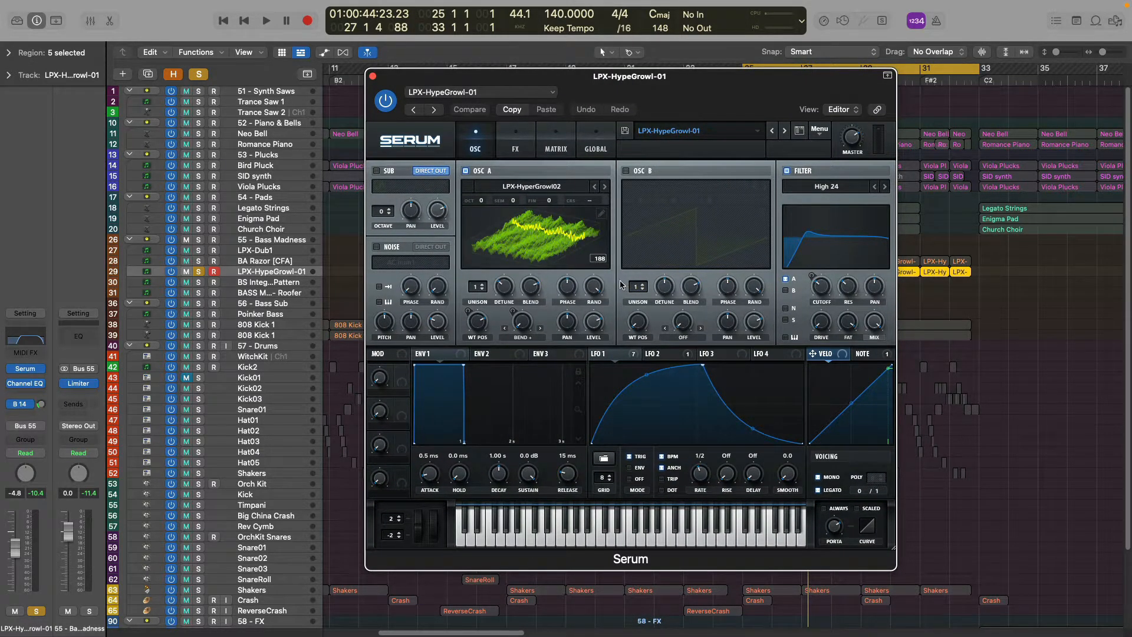
pyautogui.moveTo(696, 74); pyautogui.dragTo(708, 71)
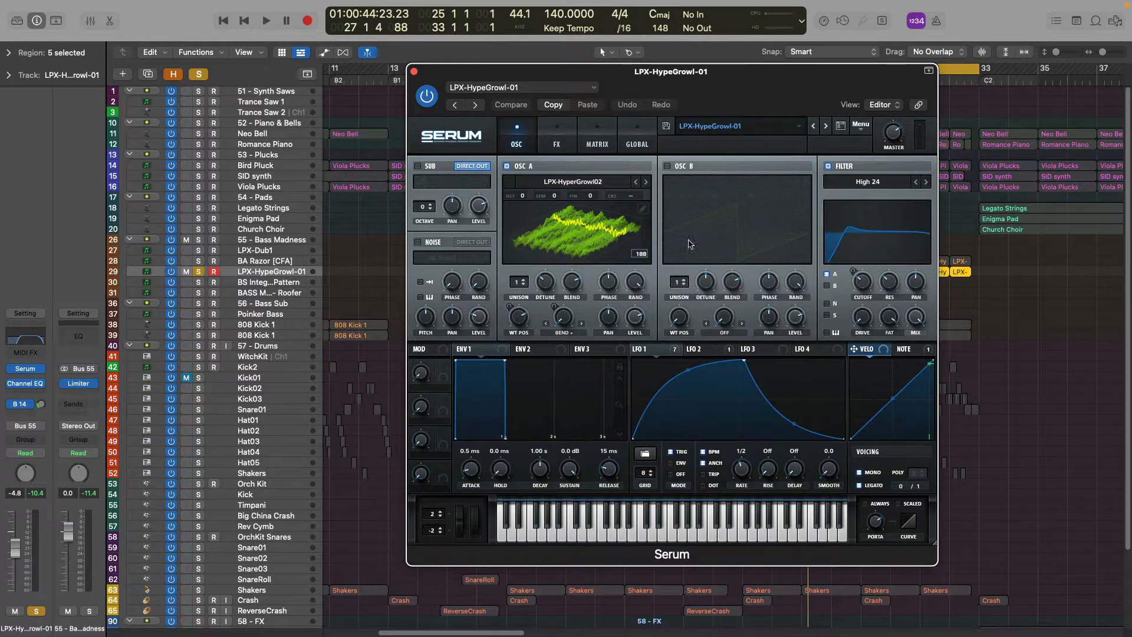
pyautogui.click(554, 137)
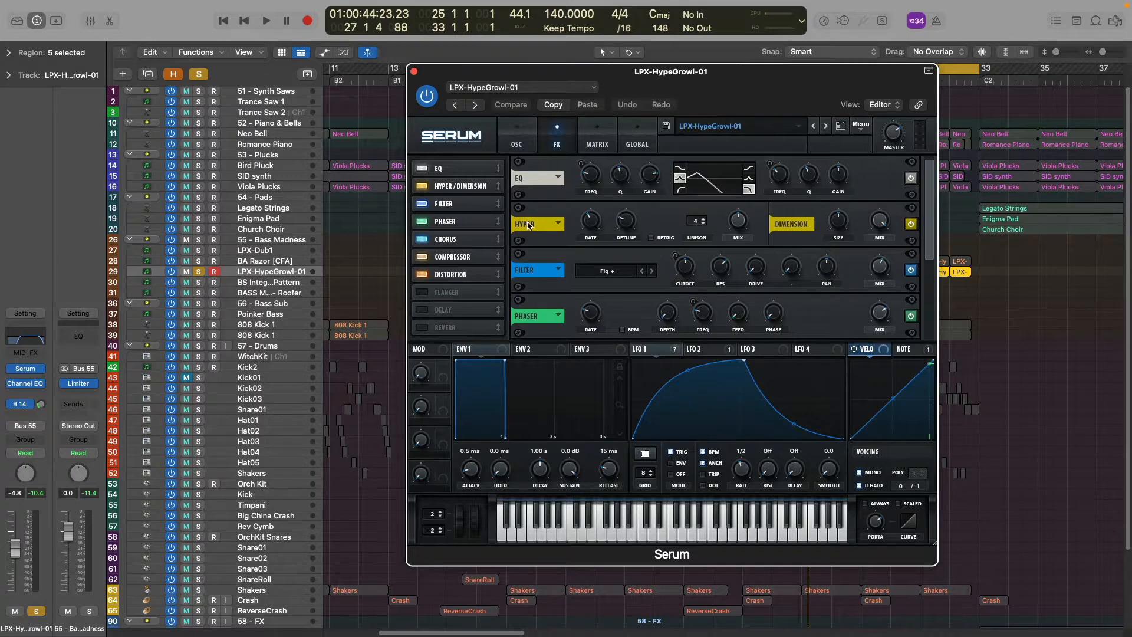
pyautogui.click(414, 71)
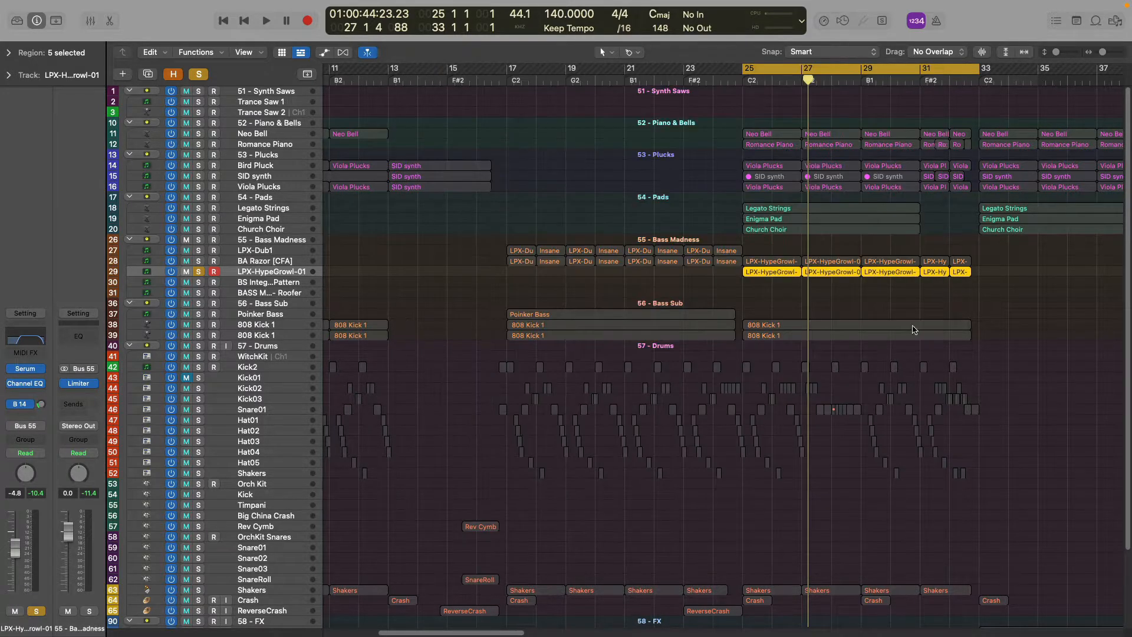
# Play LPX-HypeGrowl-01 with BA Razor [CFA] added to the solo, and play them again with the 56 - Bass Sub stack added.
pyautogui.click(200, 261)
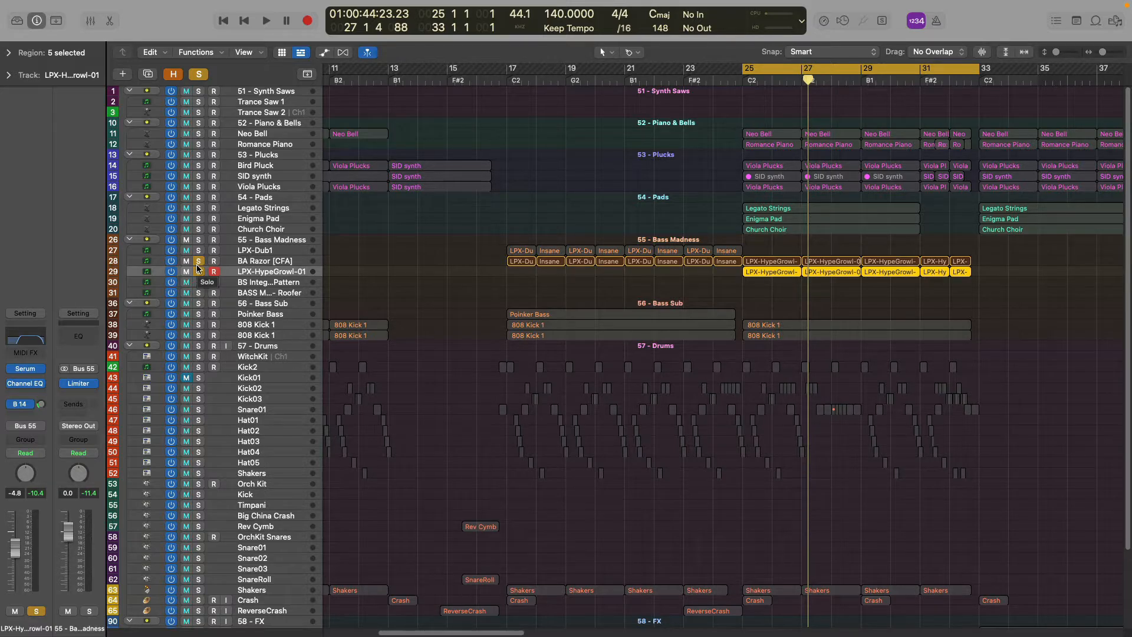
pyautogui.press('space')
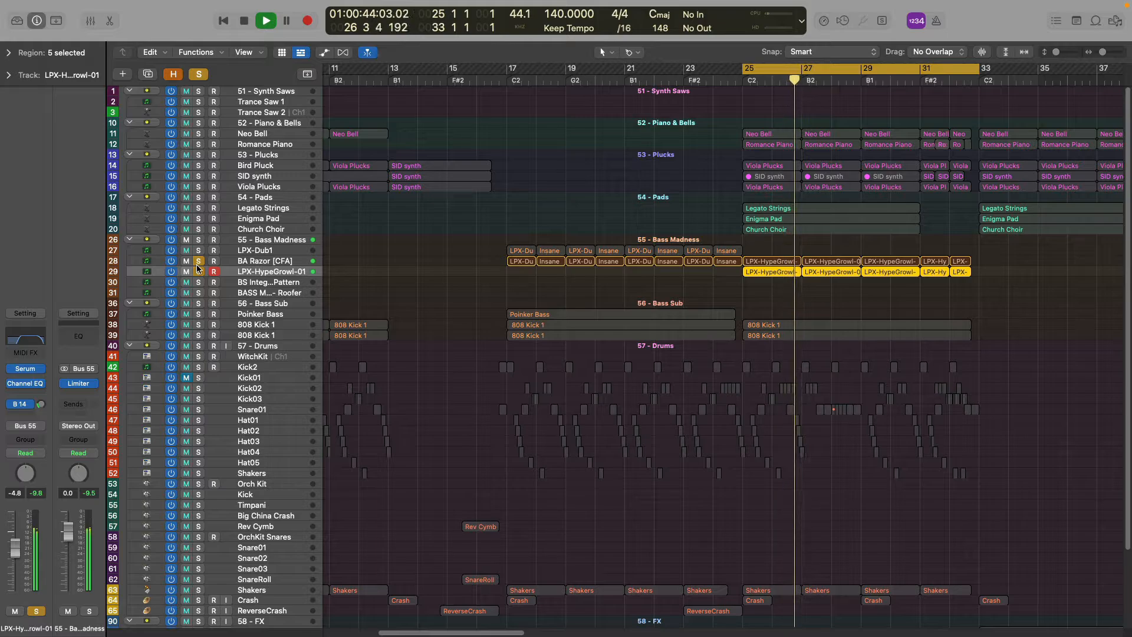
pyautogui.press('space')
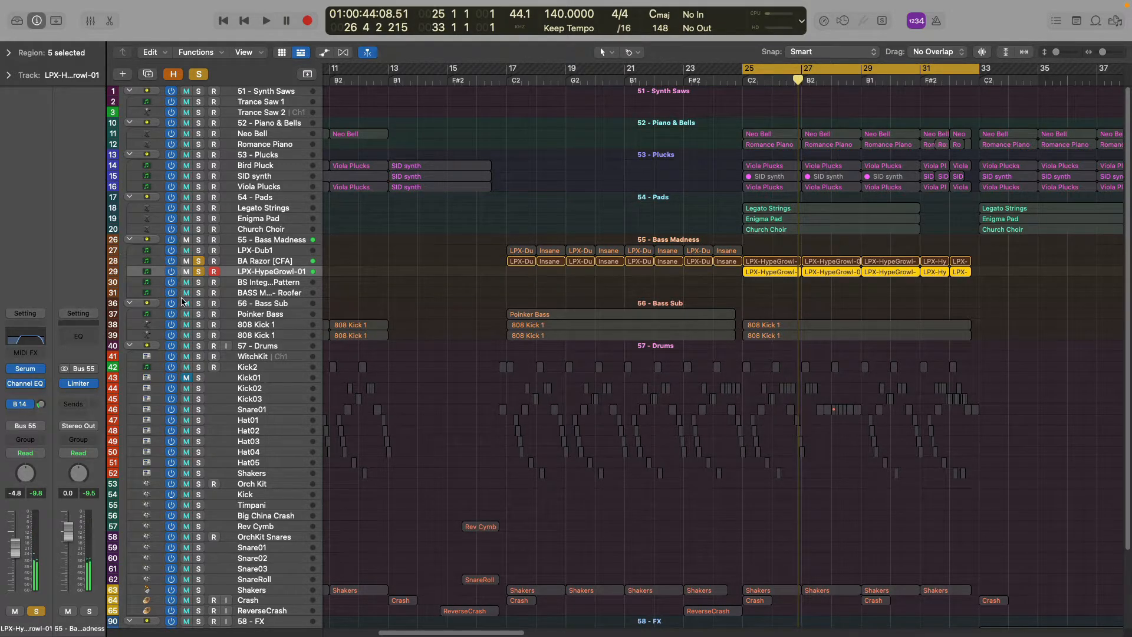
pyautogui.click(200, 304)
pyautogui.press('space')
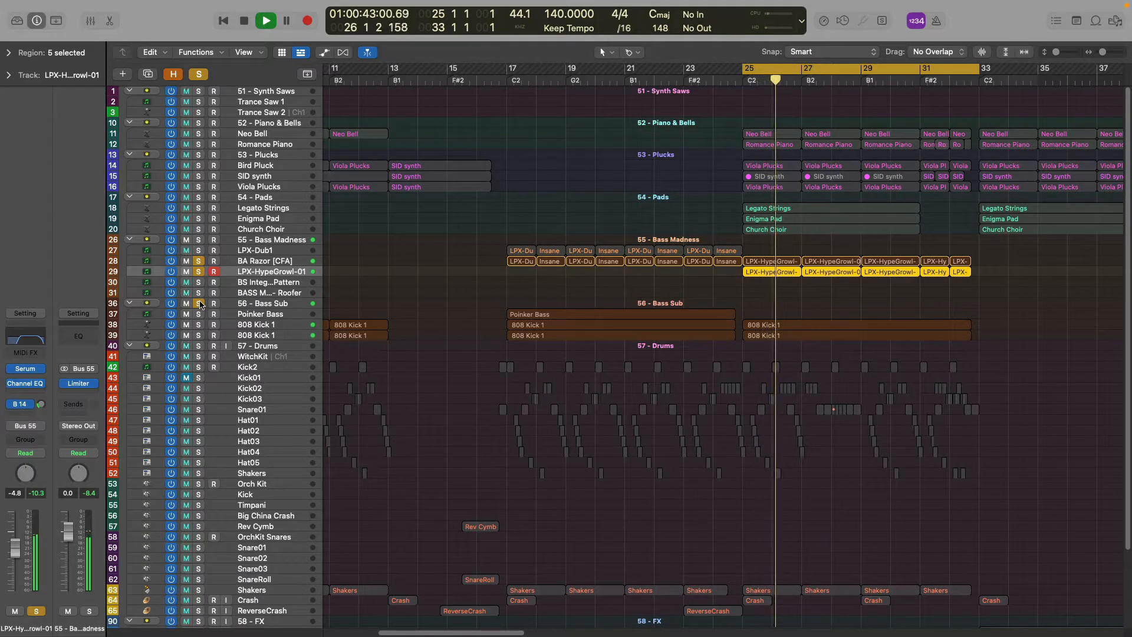
pyautogui.press('space')
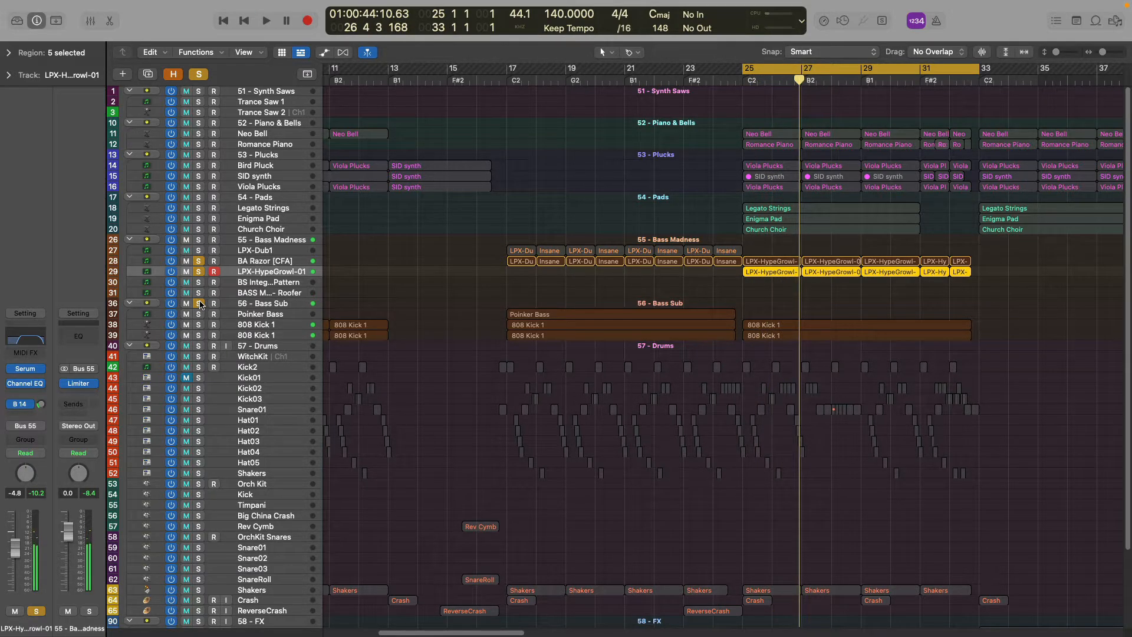
# Clear the solos on BA Razor [CFA], LPX-HypeGrowl-01 and the 56 - Bass Sub stack.
pyautogui.click(198, 260)
pyautogui.click(198, 271)
pyautogui.click(198, 303)
pyautogui.scroll(-4, 278, 319)
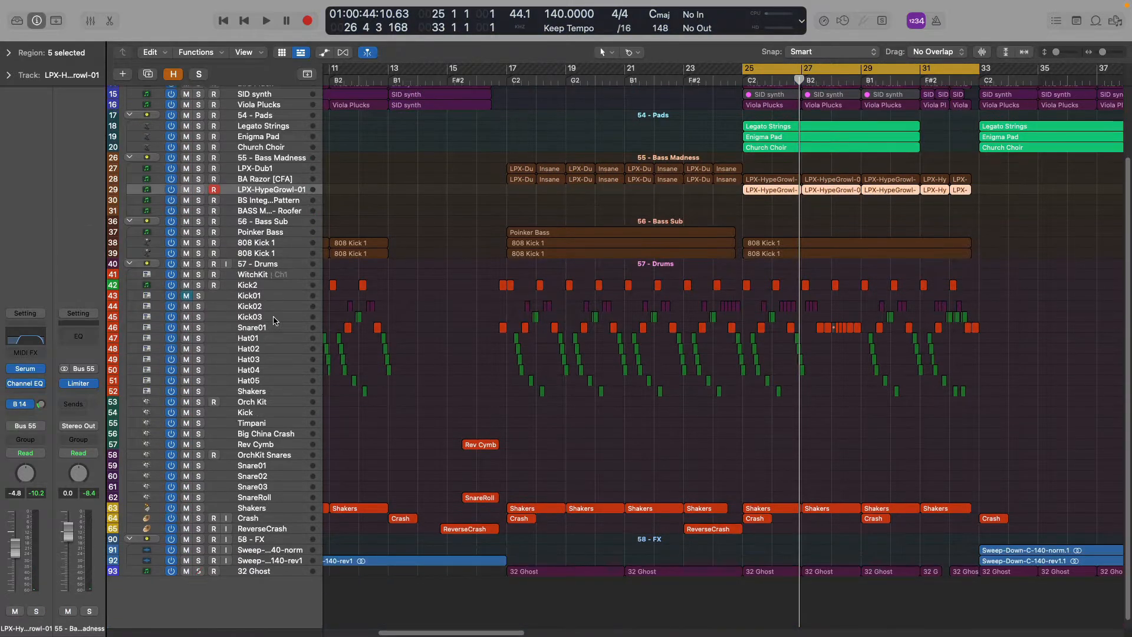
# Examine the 57 - Drums stack with its Kick2 and Kick01 tracks, and survey the drum regions across the whole arrangement.
pyautogui.click(198, 262)
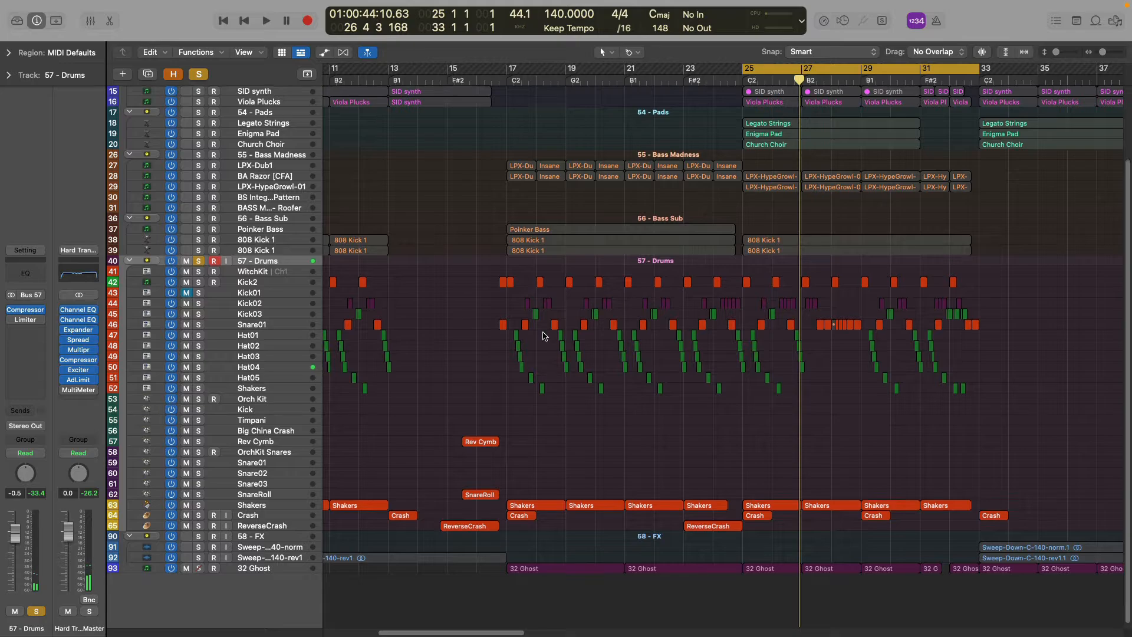
pyautogui.scroll(-1, 246, 267)
pyautogui.click(255, 268)
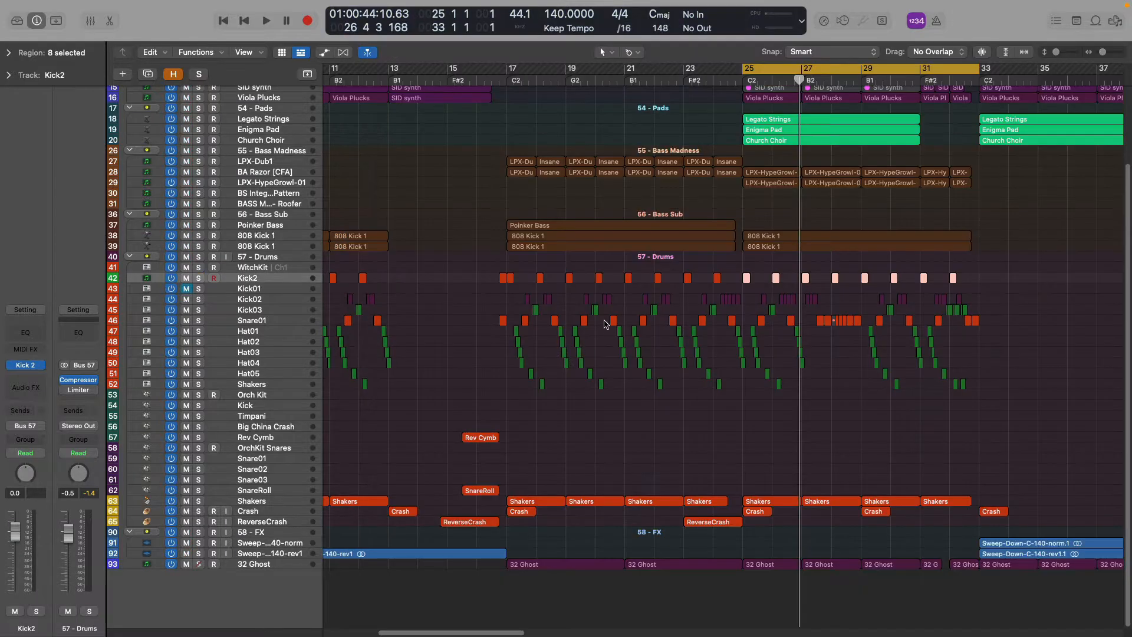
pyautogui.click(253, 290)
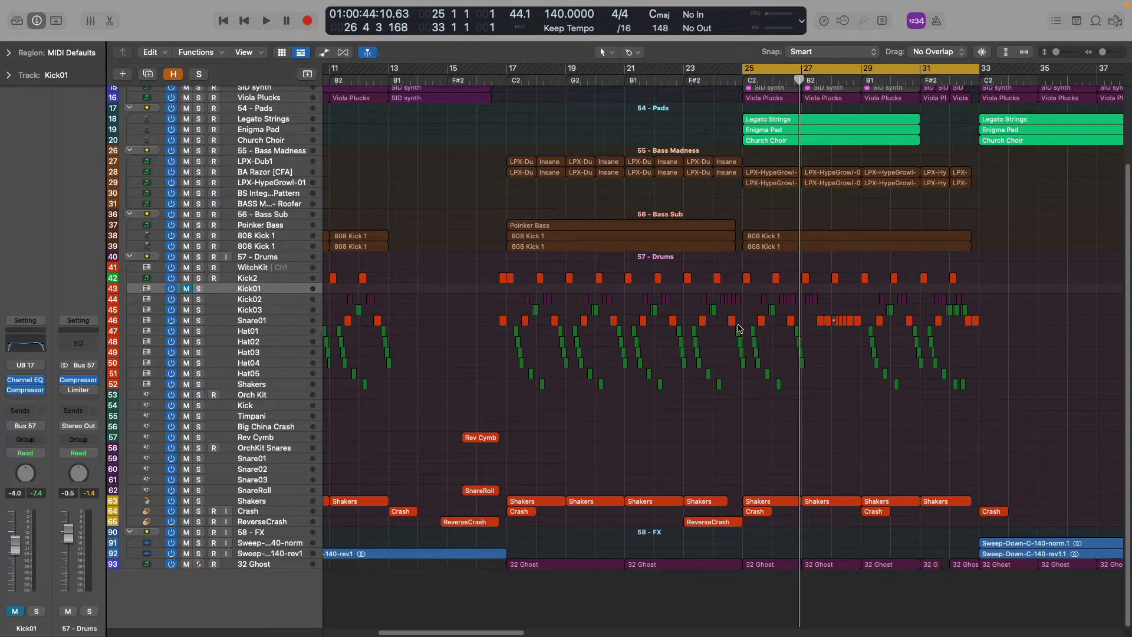
pyautogui.scroll(-5, 634, 324)
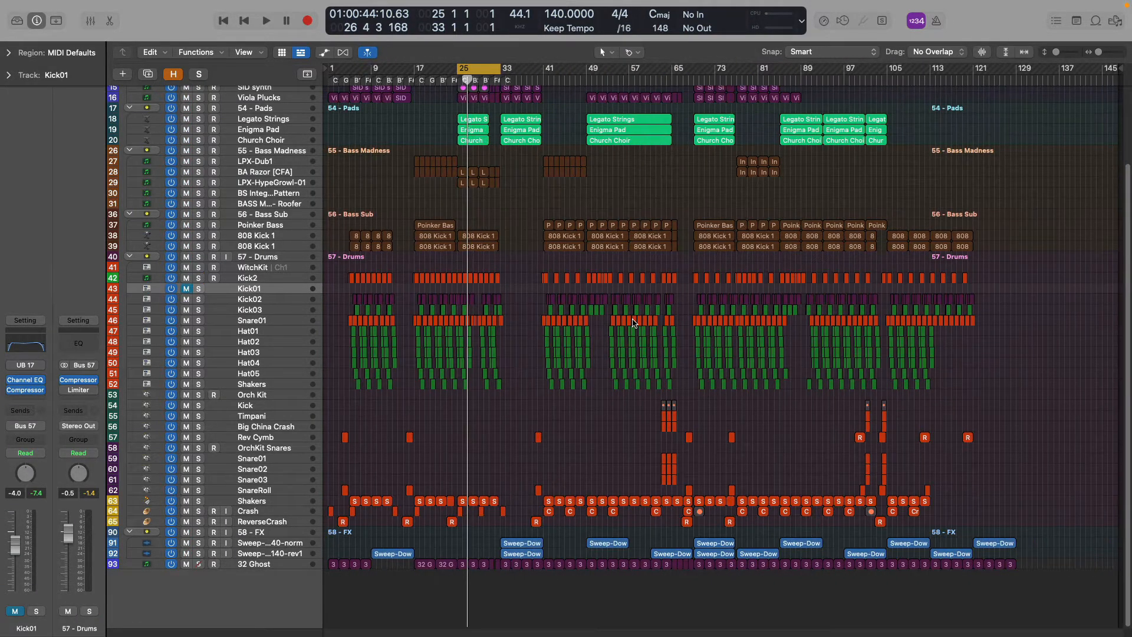
pyautogui.scroll(4, 461, 321)
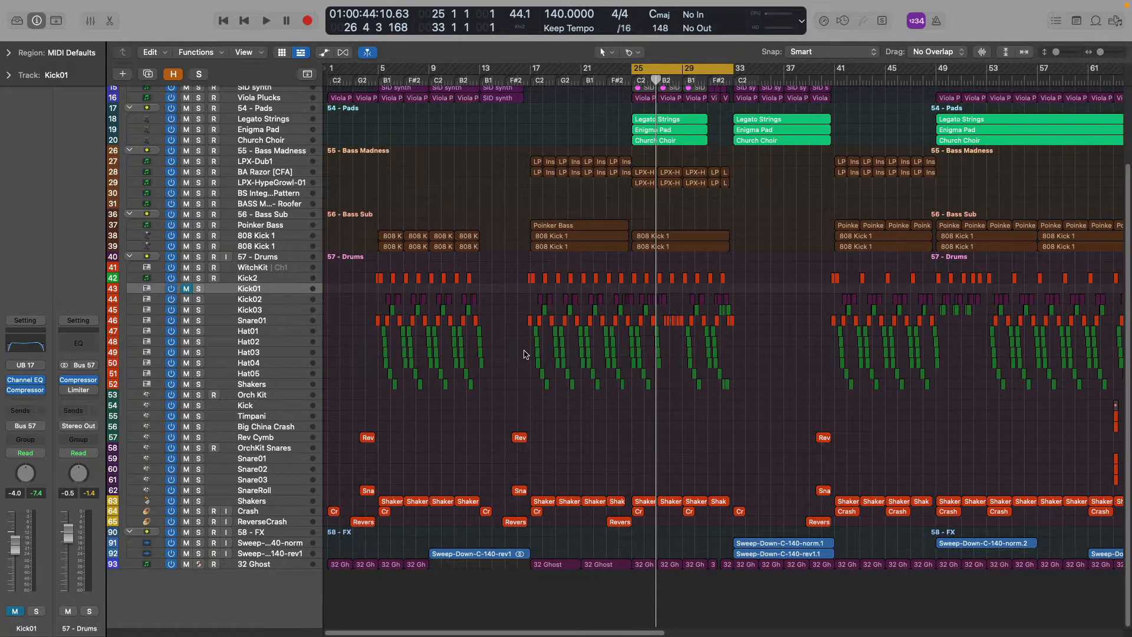
pyautogui.press('super+Right')
# Open the Kick 2 synth on the Kick2 track and audition the kick with the Musical Typing keyboard.
pyautogui.click(270, 281)
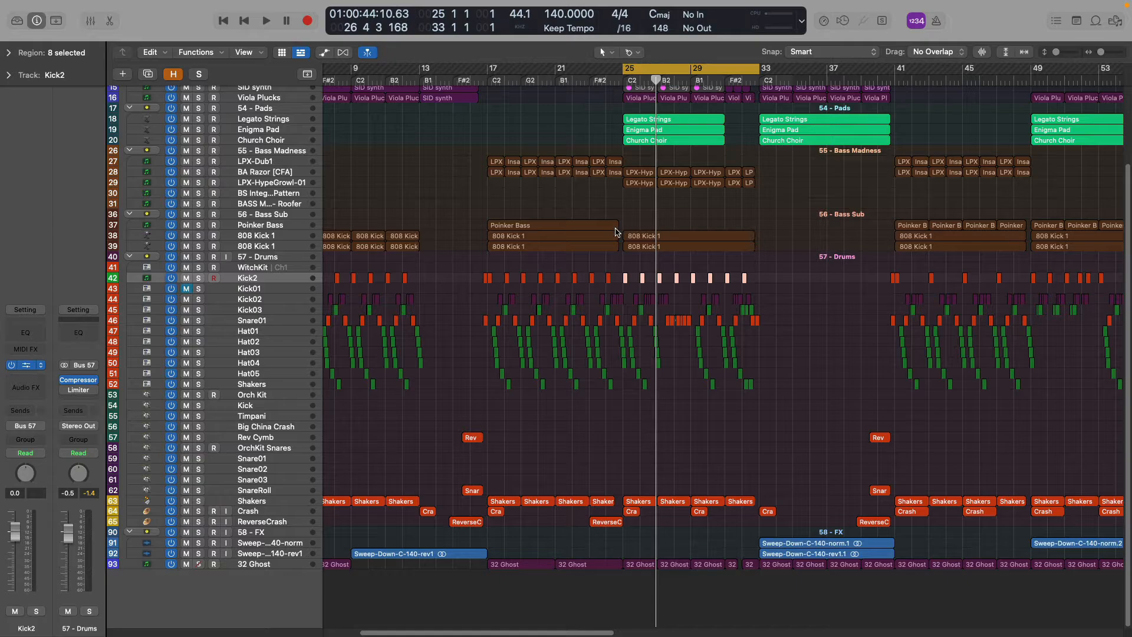
pyautogui.moveTo(556, 158); pyautogui.dragTo(580, 137)
pyautogui.click(565, 285)
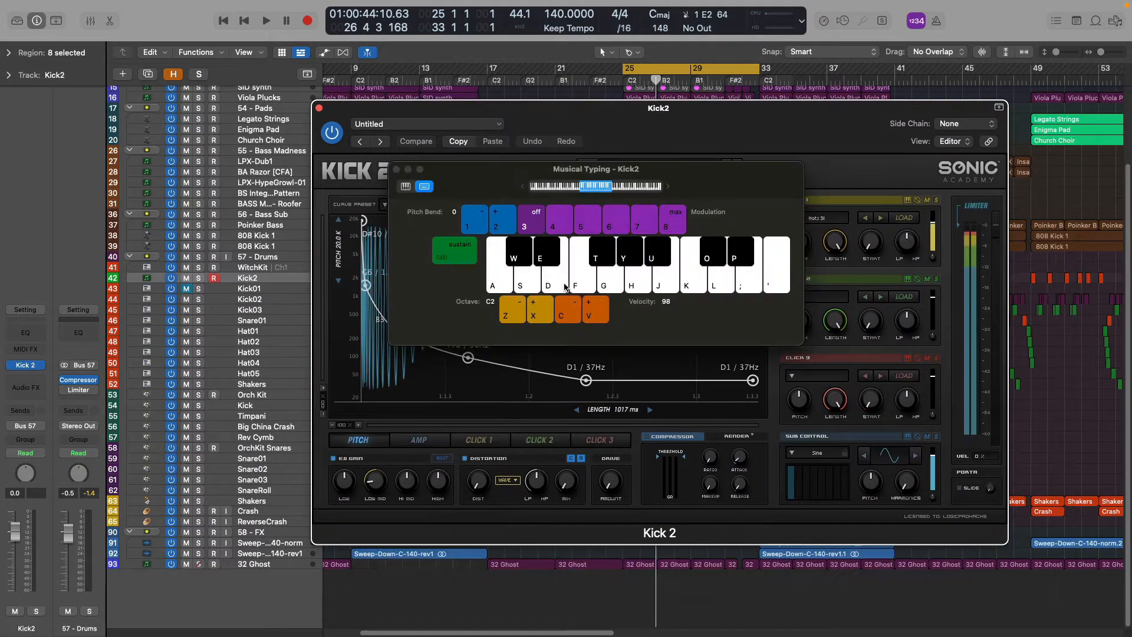
pyautogui.click(564, 285)
pyautogui.click(564, 289)
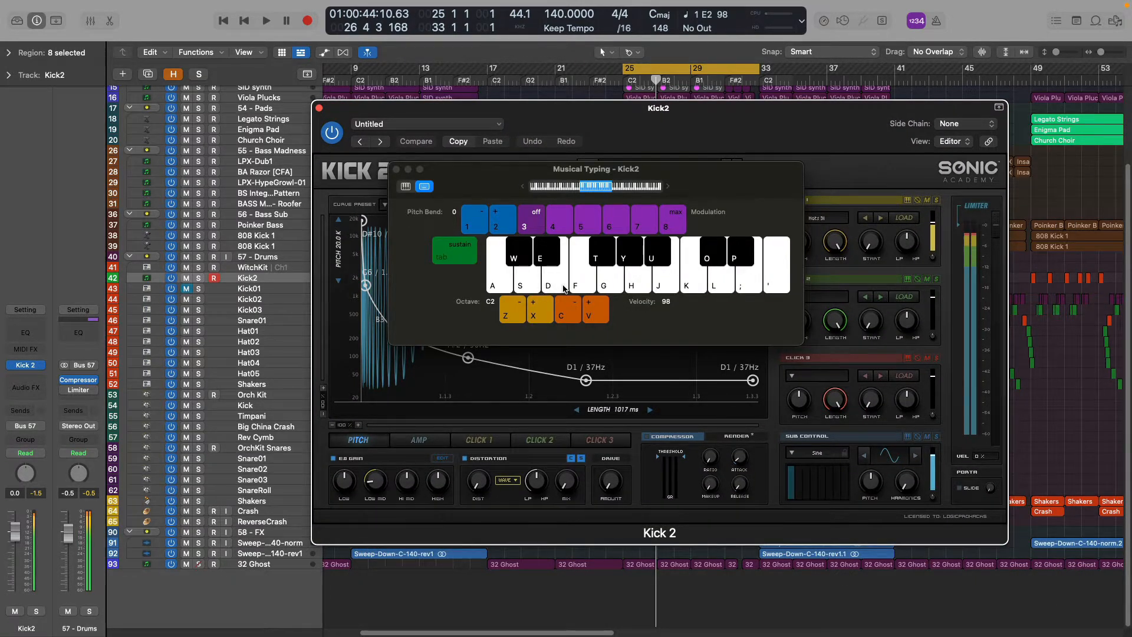
pyautogui.click(397, 171)
# Review the Kick 2 synth's pitch curve and click settings, and close the plug-in.
pyautogui.moveTo(400, 112); pyautogui.dragTo(414, 150)
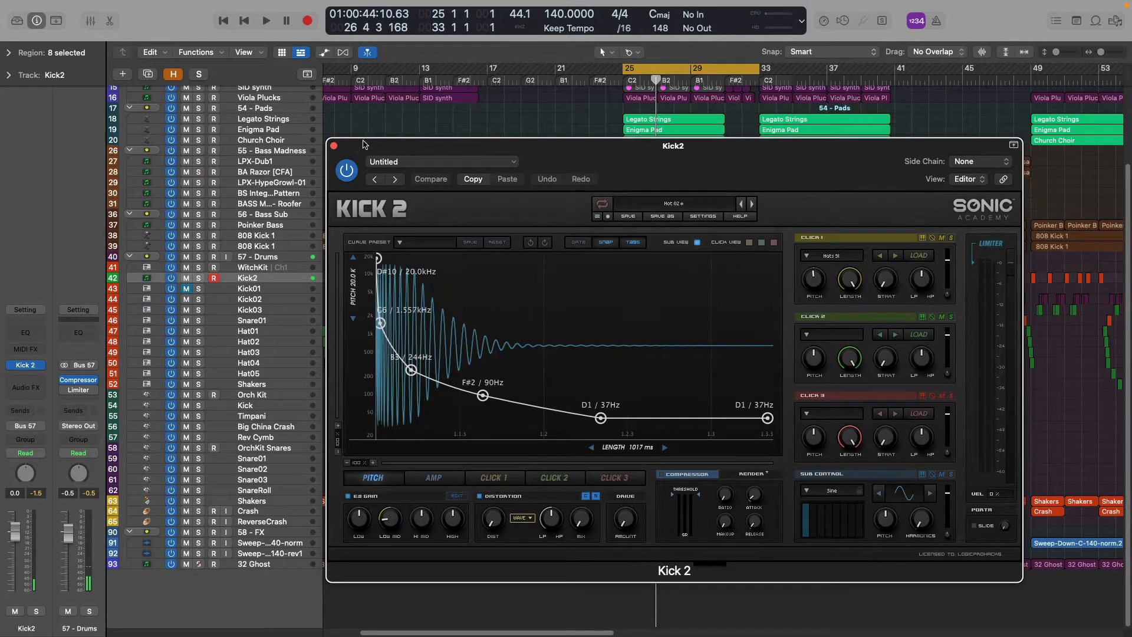
pyautogui.moveTo(345, 150); pyautogui.dragTo(307, 126)
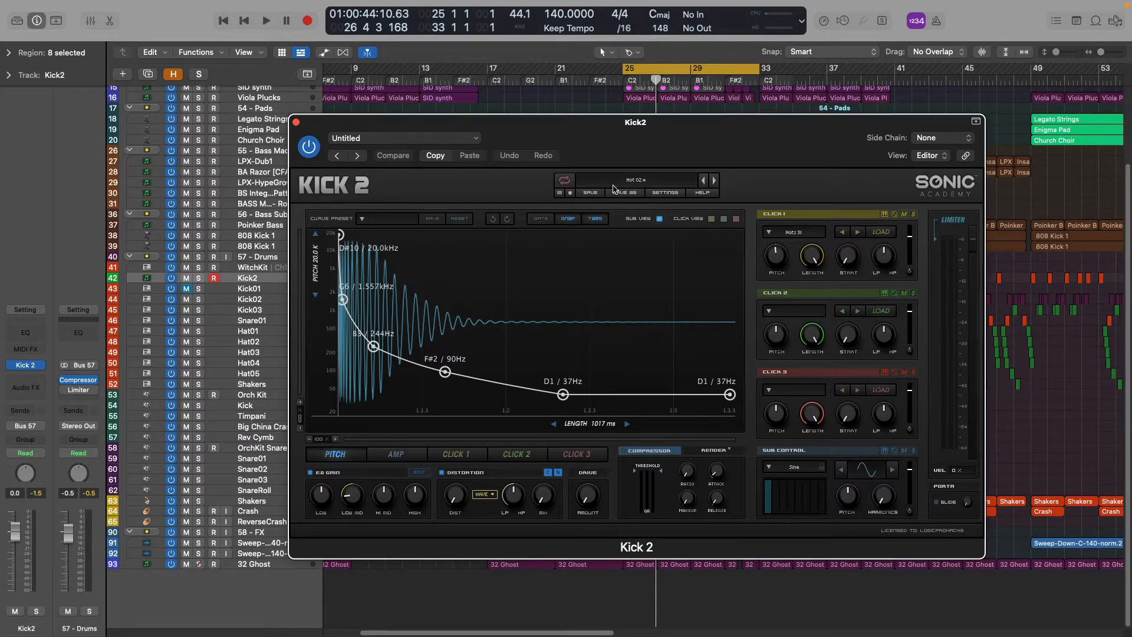
pyautogui.click(296, 122)
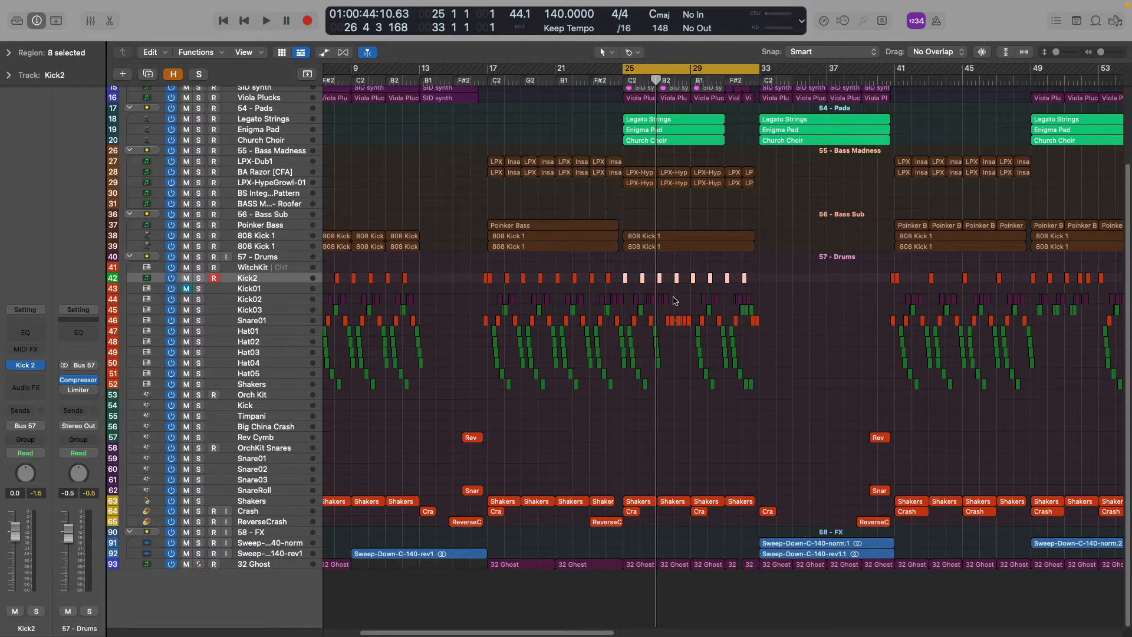
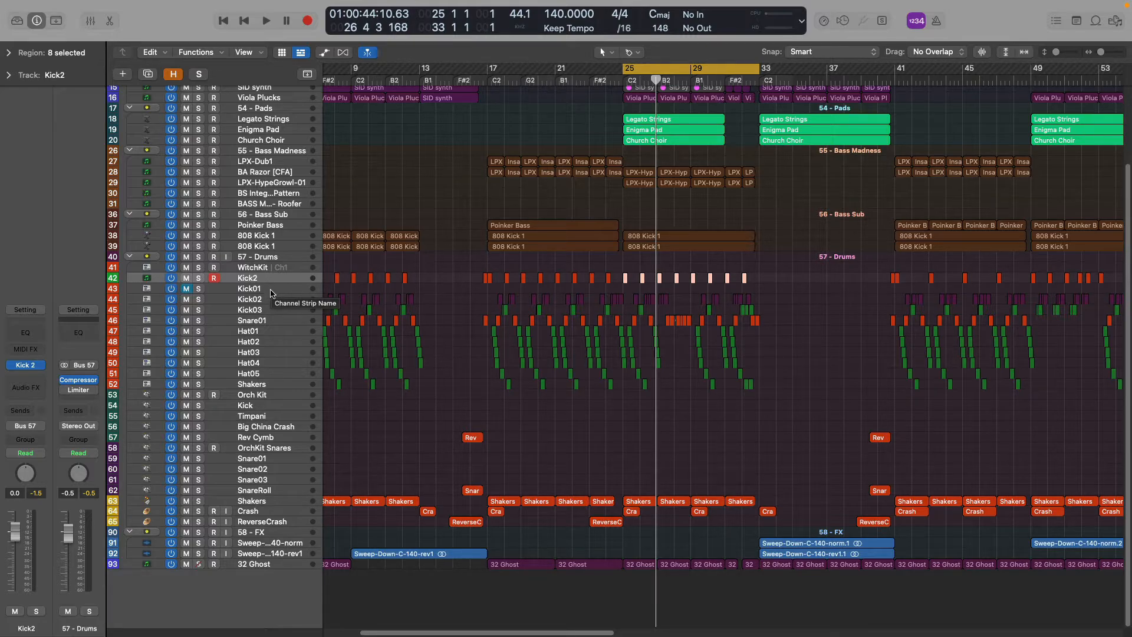
# Compare the channel strips of the Kick01, Kick2 and Kick02 tracks.
pyautogui.click(273, 289)
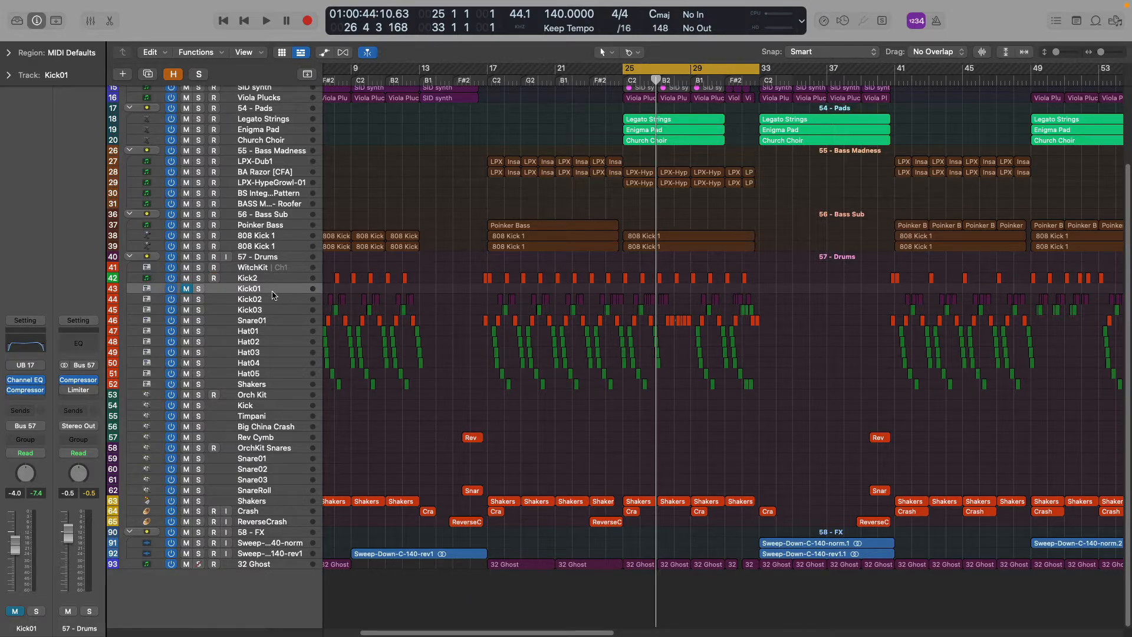
pyautogui.click(270, 281)
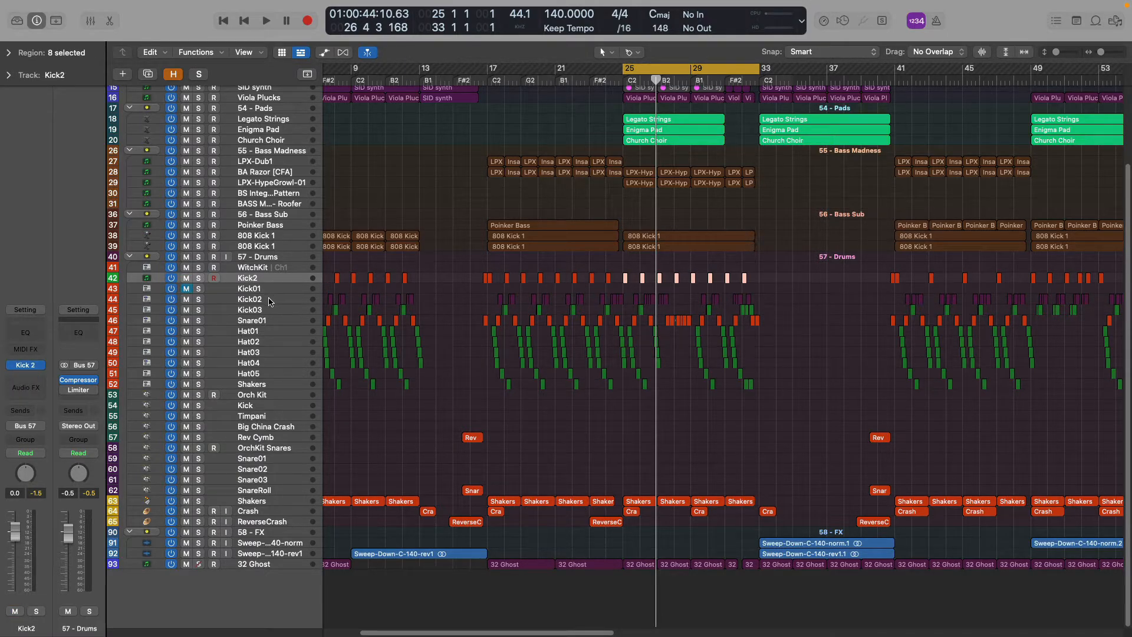
pyautogui.click(270, 302)
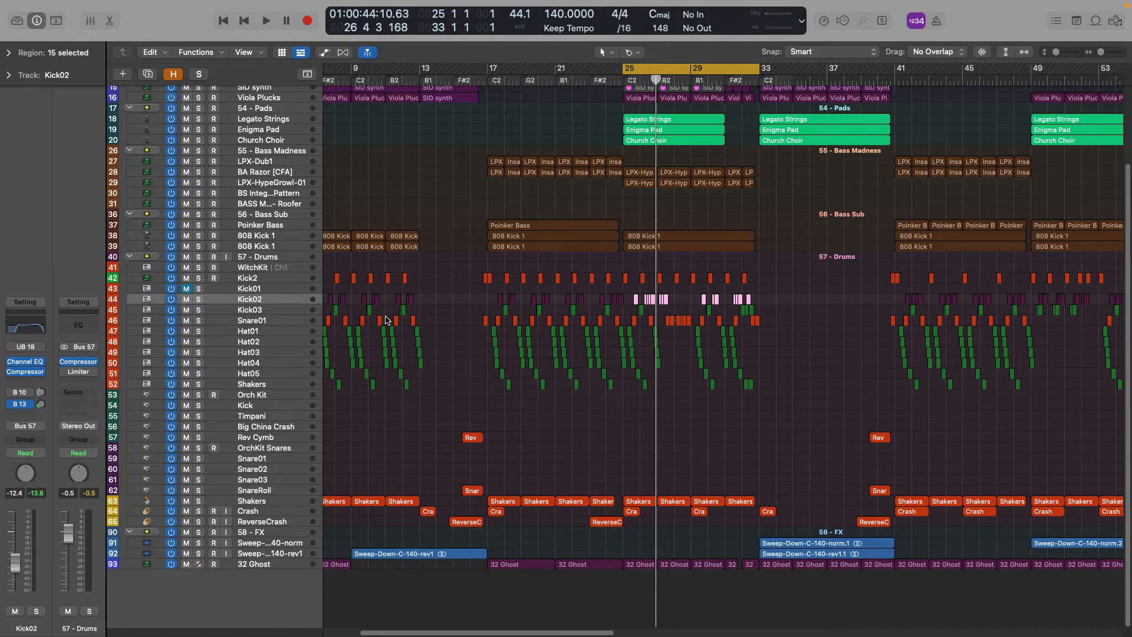
# Show the mixer at the drum channels, solo Kick02 and play it.
pyautogui.press('x')
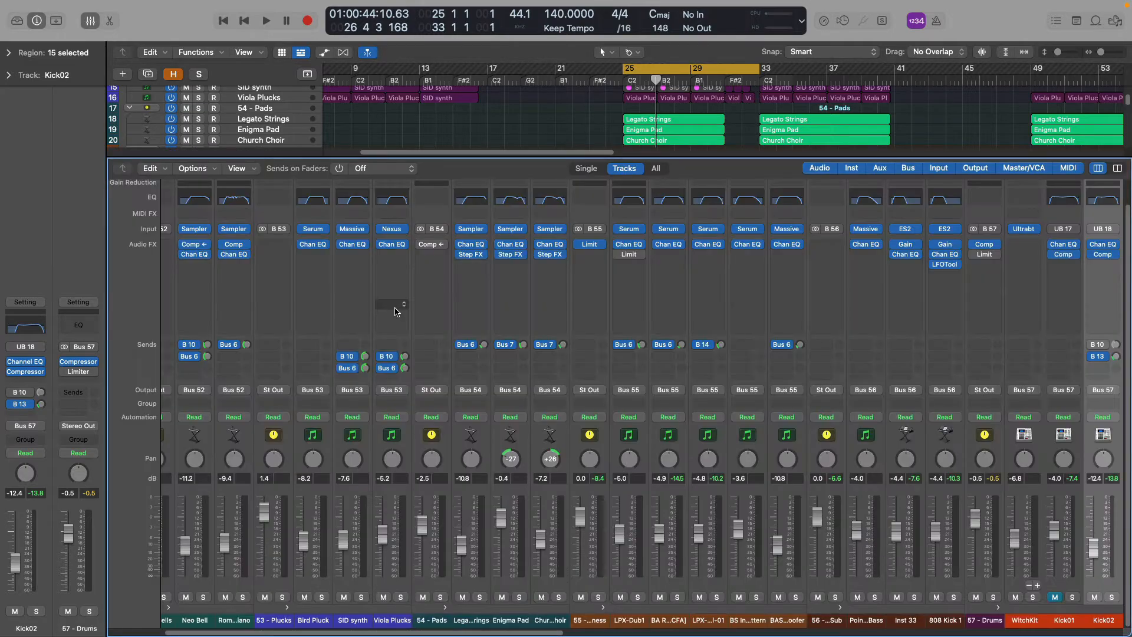
pyautogui.hscroll(10, 638, 417)
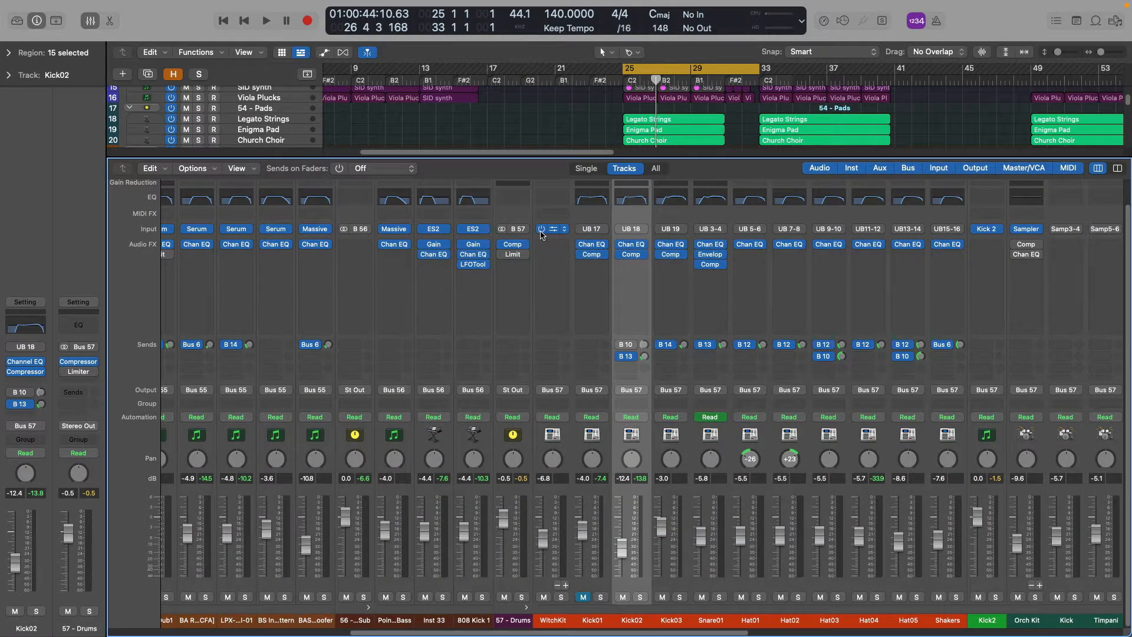
pyautogui.click(641, 598)
pyautogui.press('space')
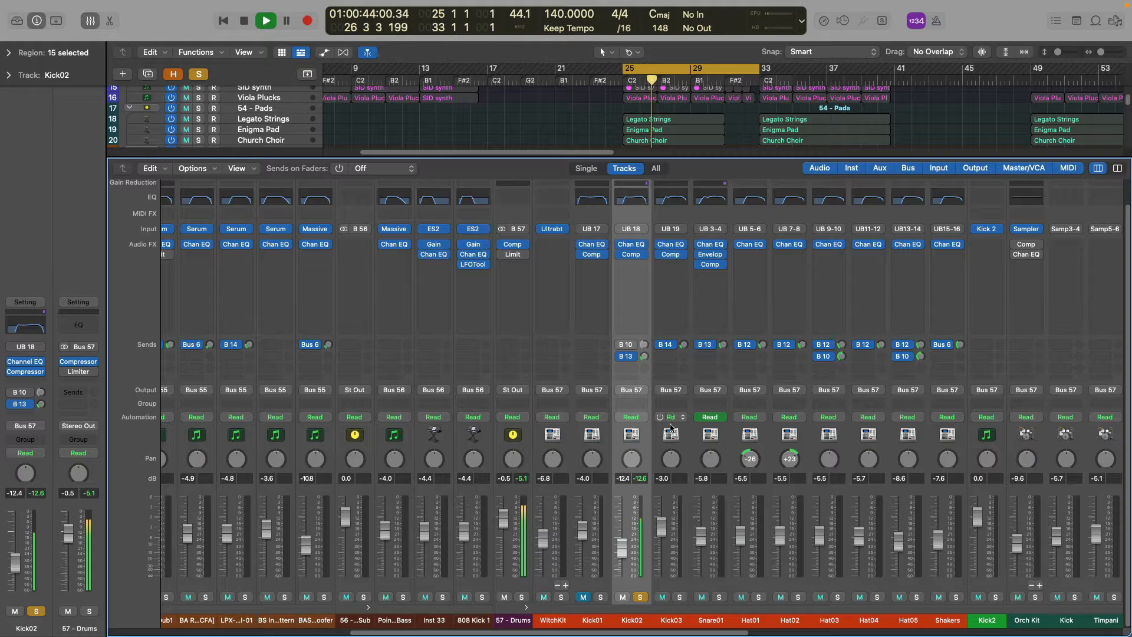
pyautogui.press('space')
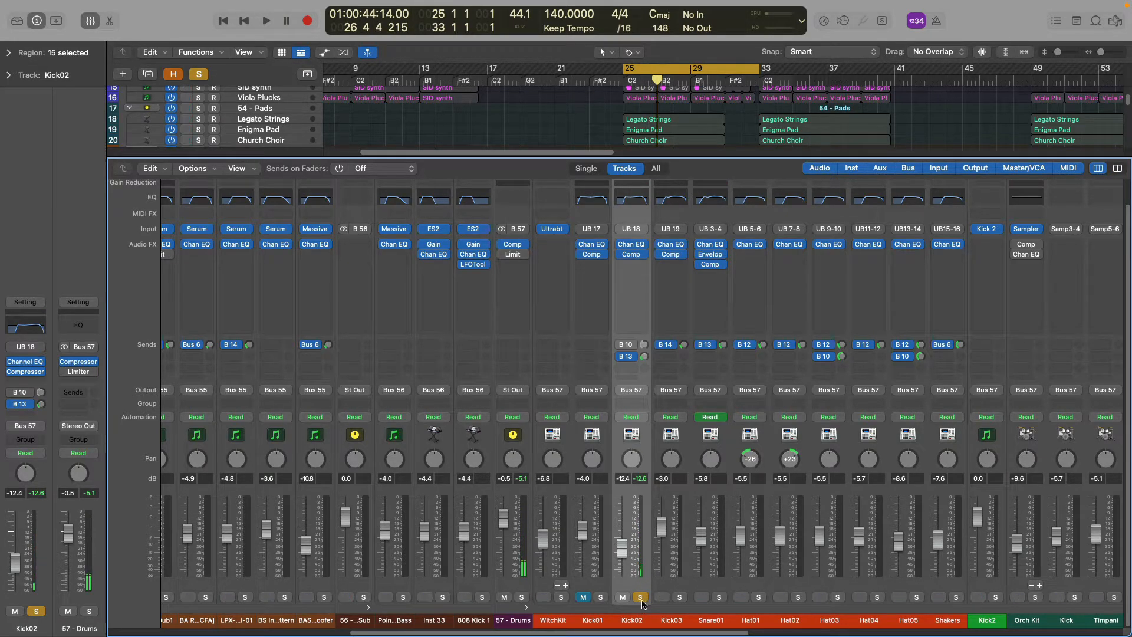
# Switch the solo from Kick02 to Kick03, play it around bar 26 in the arrangement, and select the Kick03 track.
pyautogui.click(682, 597)
pyautogui.click(641, 597)
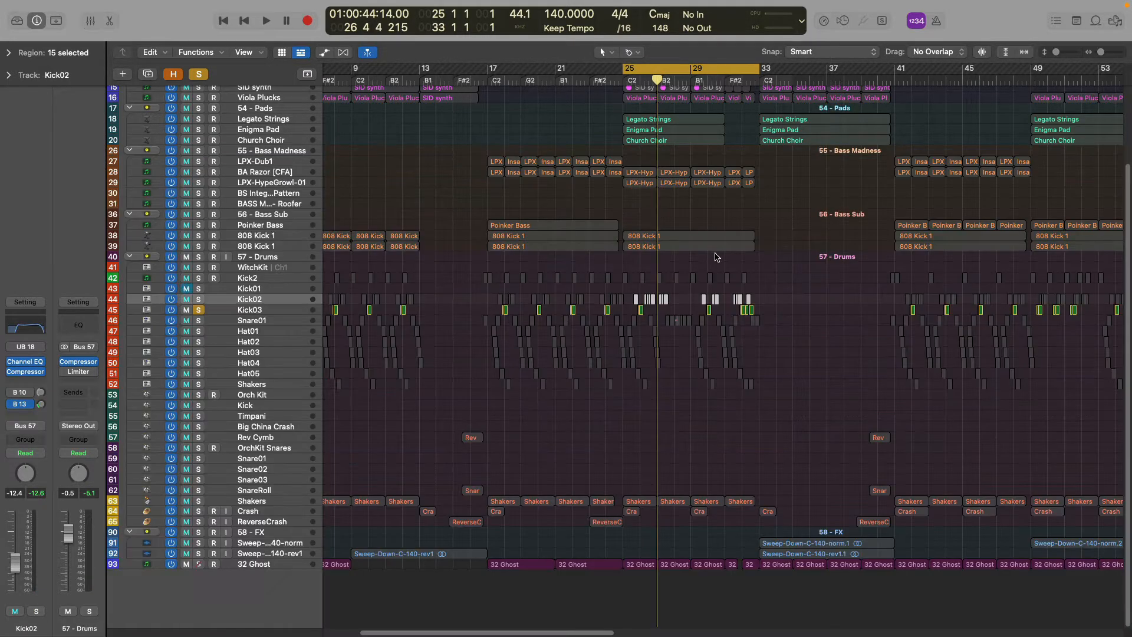
pyautogui.press('x')
pyautogui.press('super+Right')
pyautogui.press('super+Right')
pyautogui.press('super+Right')
pyautogui.press('super+Right')
pyautogui.press('super+Right')
pyautogui.press('super+Right')
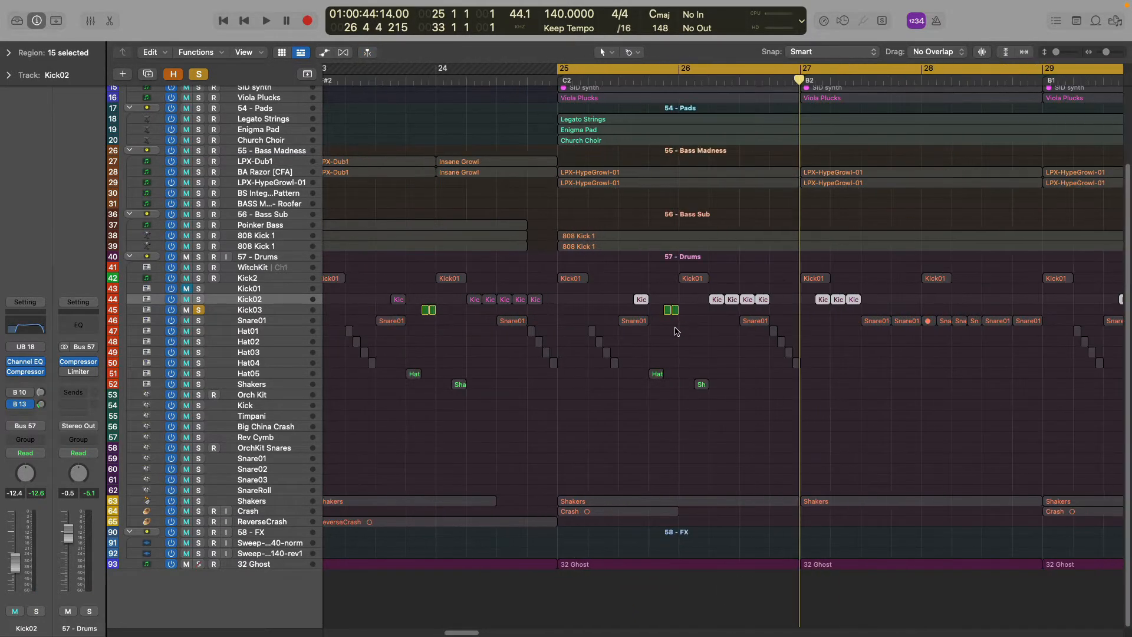
pyautogui.doubleClick(656, 82)
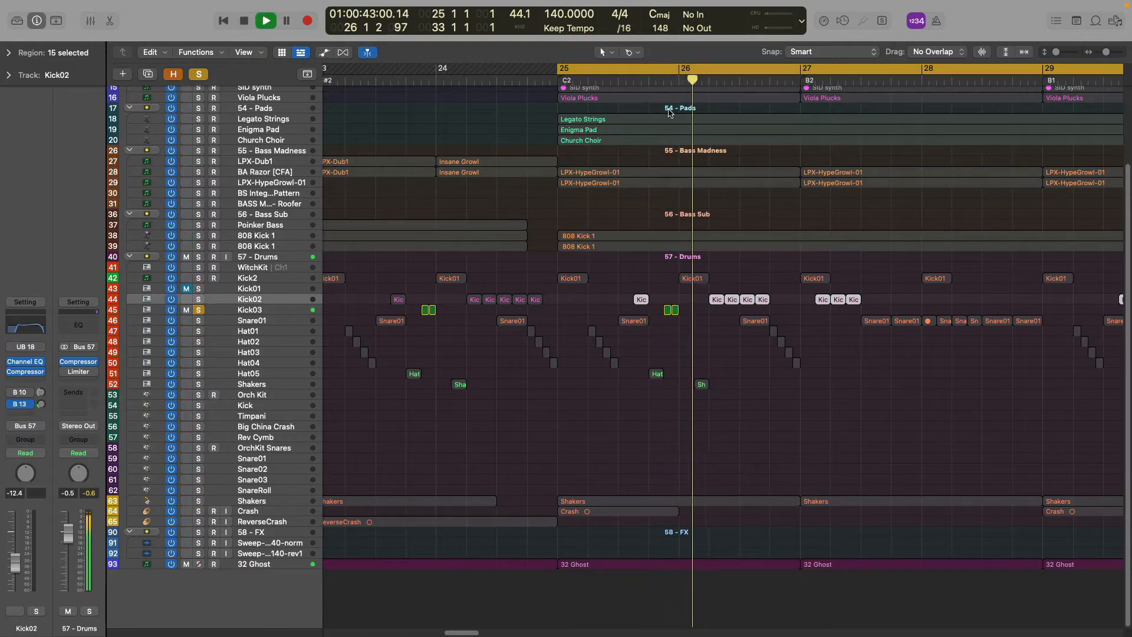
pyautogui.click(261, 310)
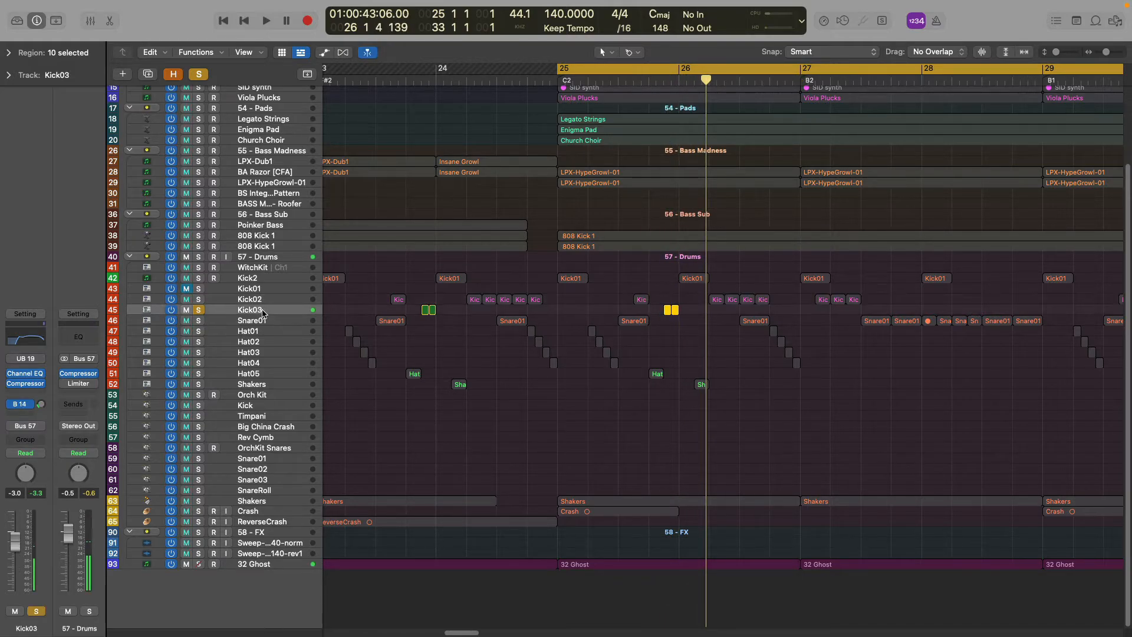
pyautogui.press('super+Right')
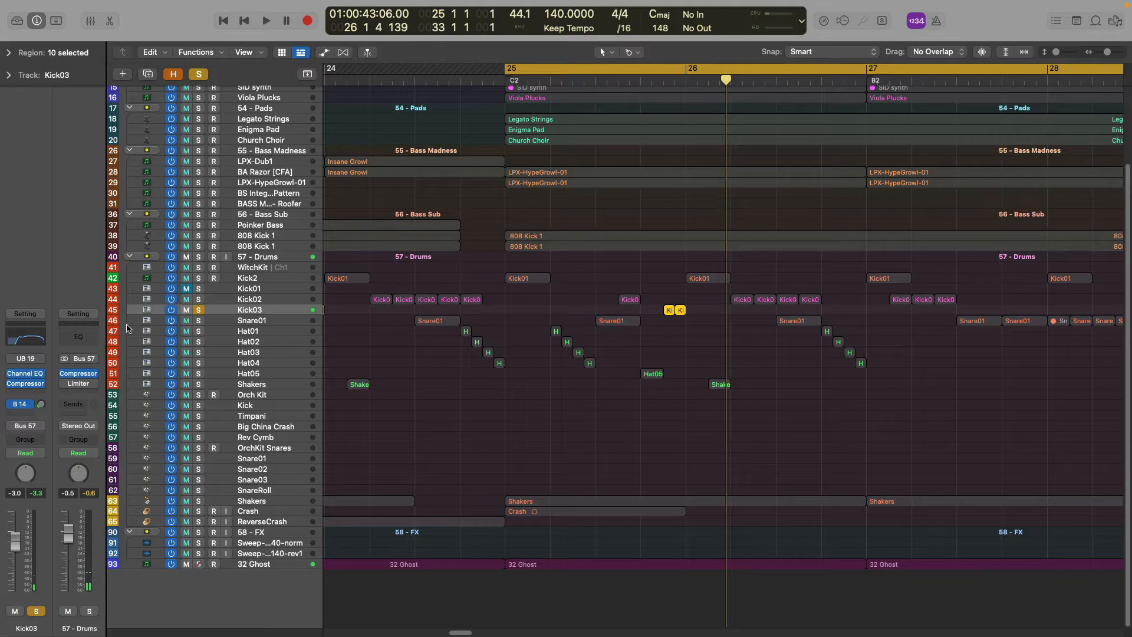
# Select the Snare01 track, switch the solo from Kick03 to it, and play it around bar 25.
pyautogui.click(286, 321)
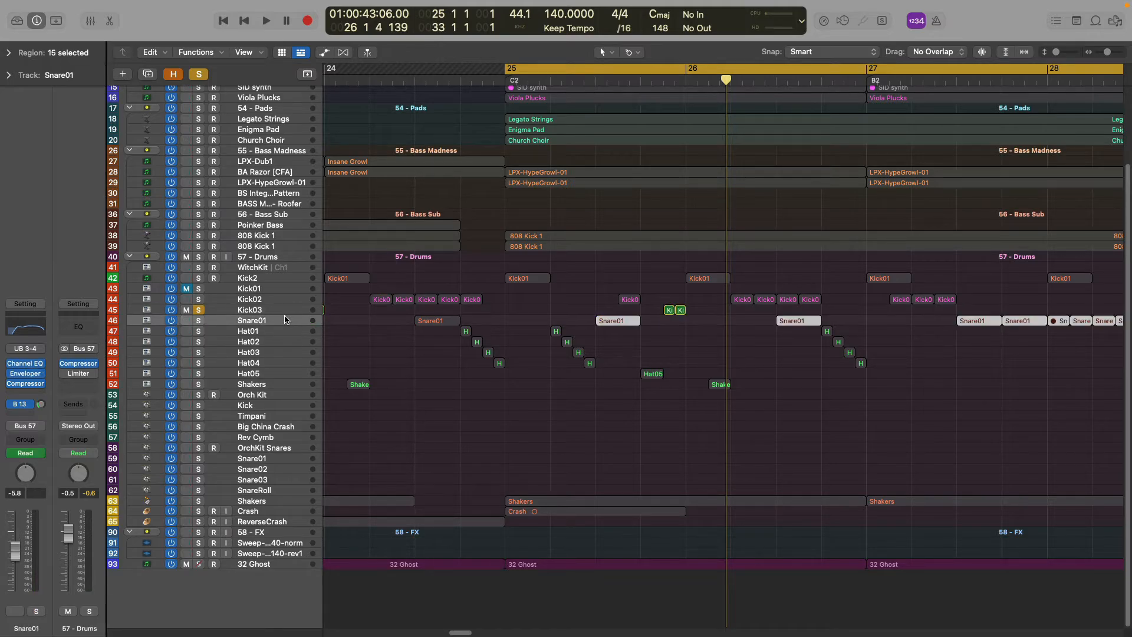
pyautogui.click(200, 321)
pyautogui.click(199, 310)
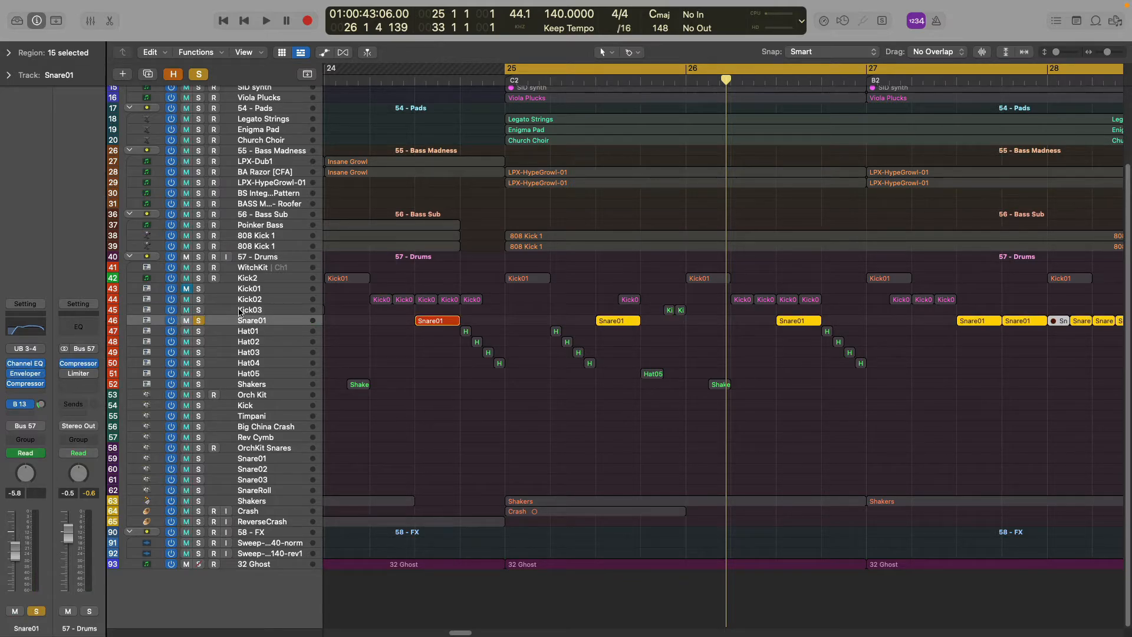
pyautogui.click(595, 80)
pyautogui.press('space')
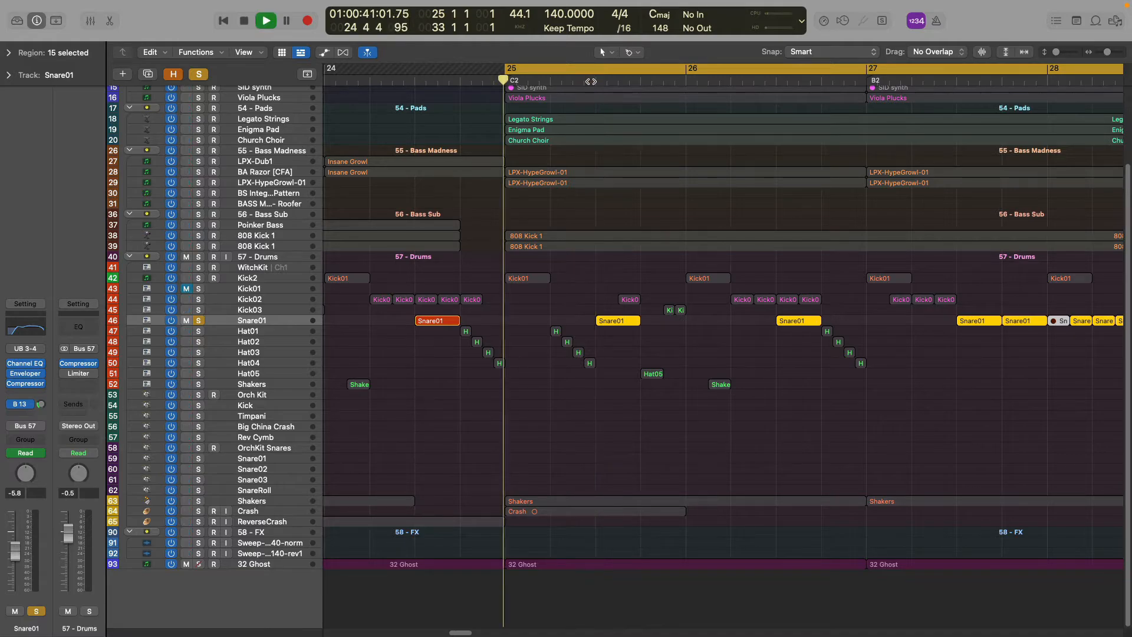
pyautogui.press('space')
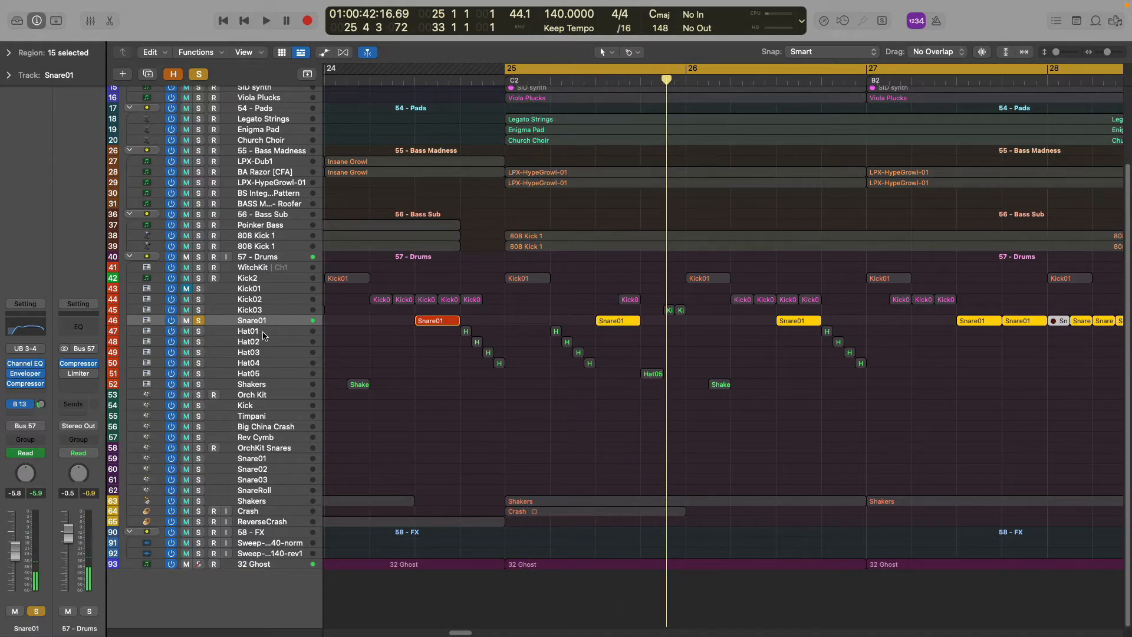
# Add Hat01 through Hat04 to the Snare01 solo and compare the four hats' channel strips and panning.
pyautogui.click(199, 332)
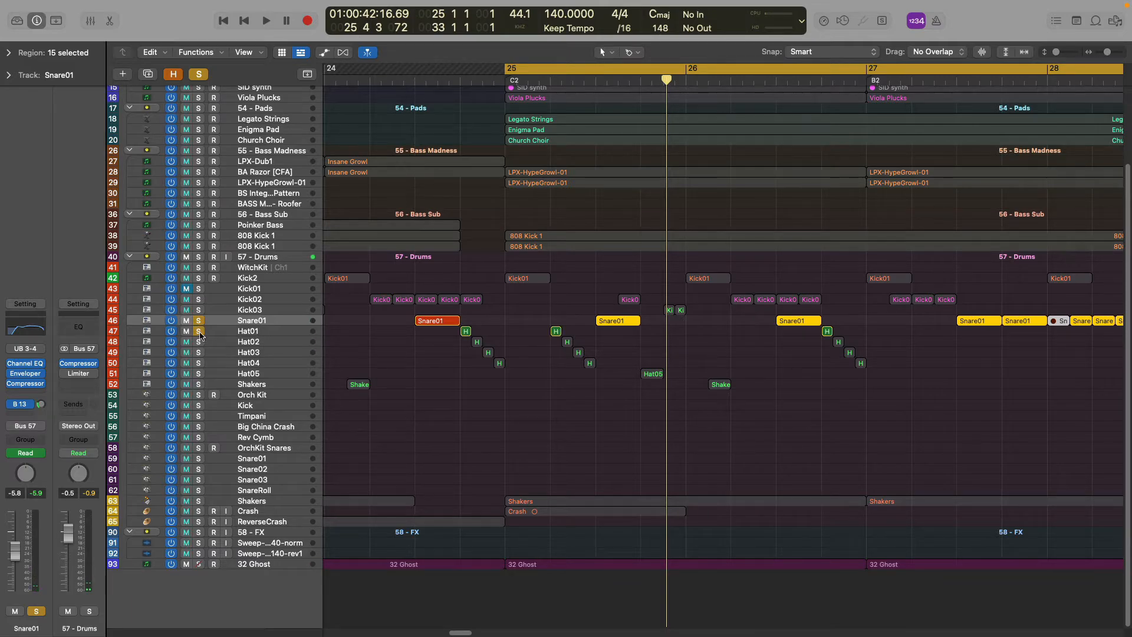
pyautogui.moveTo(200, 335); pyautogui.dragTo(196, 365)
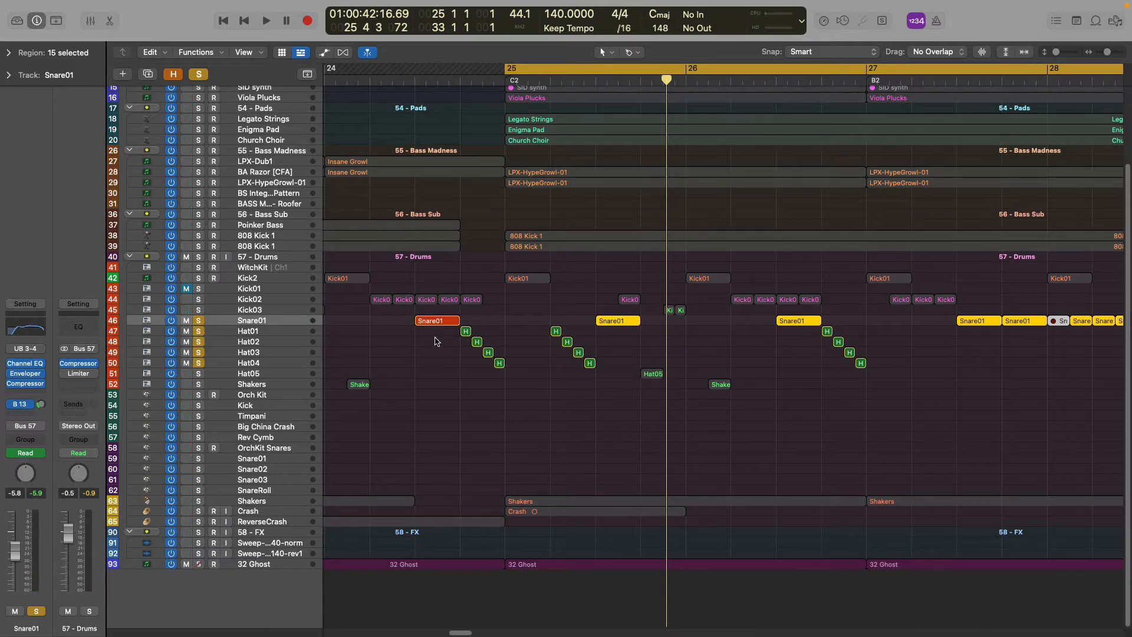
pyautogui.click(278, 334)
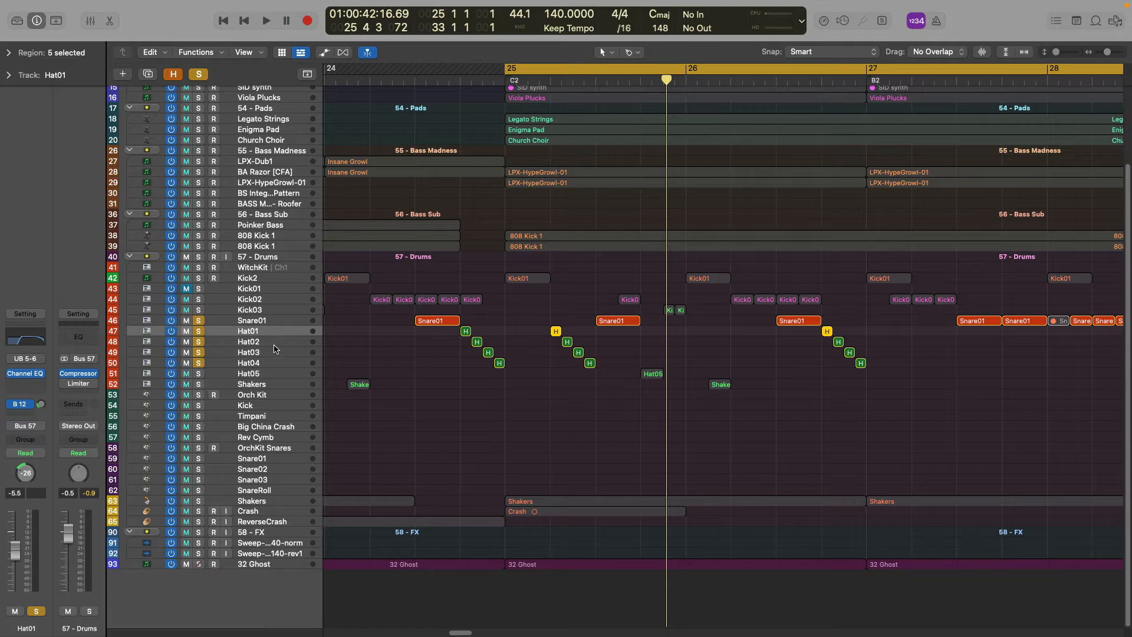
pyautogui.click(273, 344)
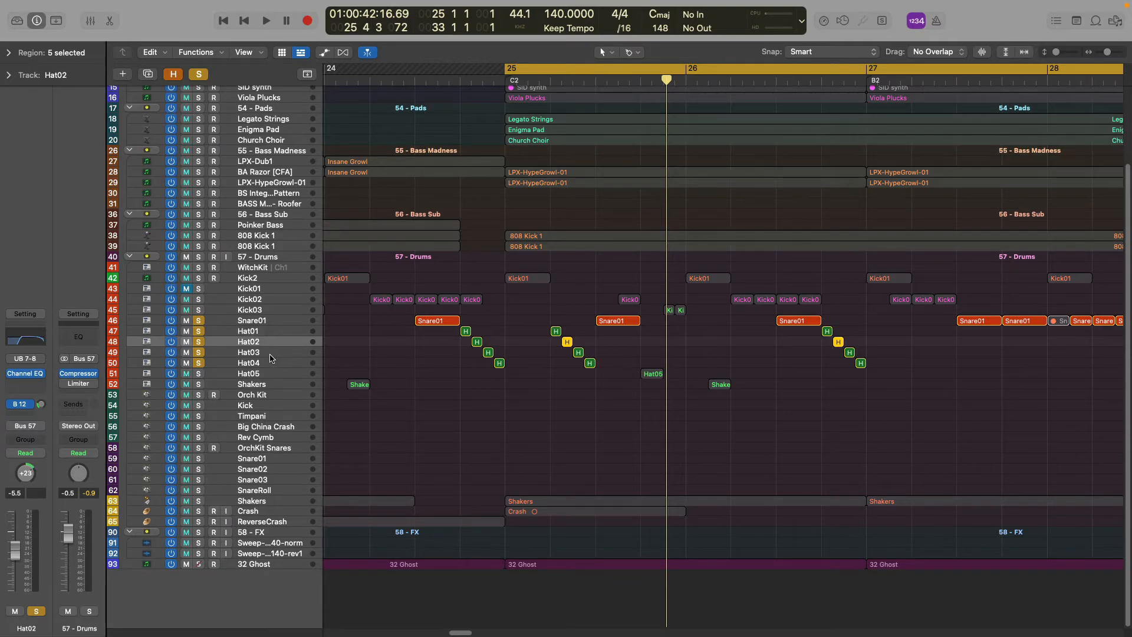
pyautogui.click(270, 354)
pyautogui.click(270, 362)
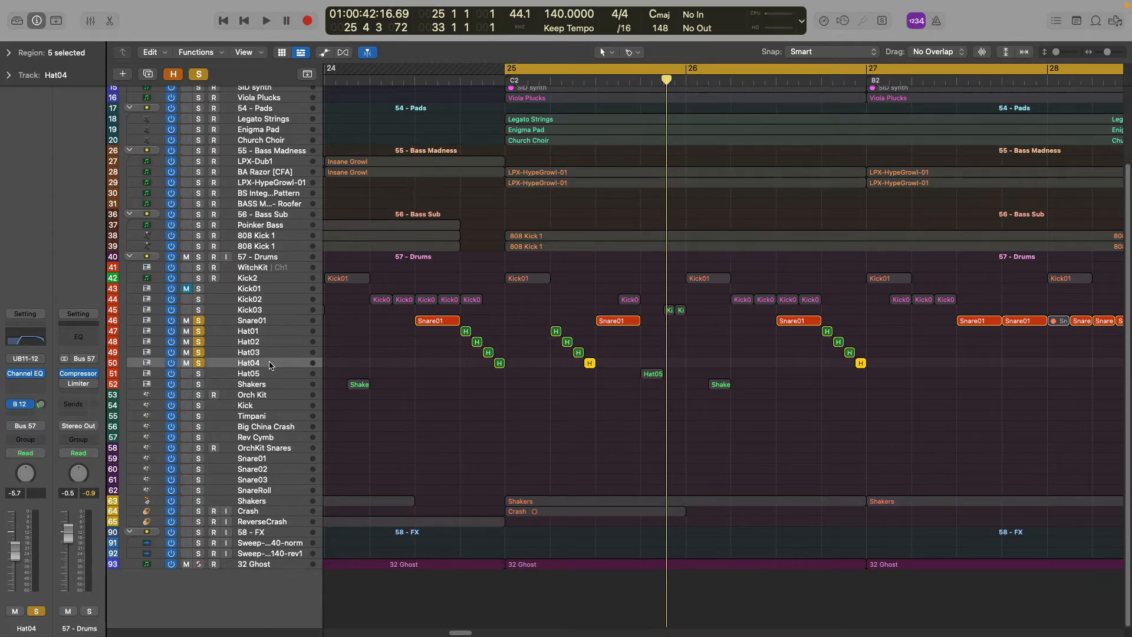
pyautogui.click(271, 354)
pyautogui.click(272, 342)
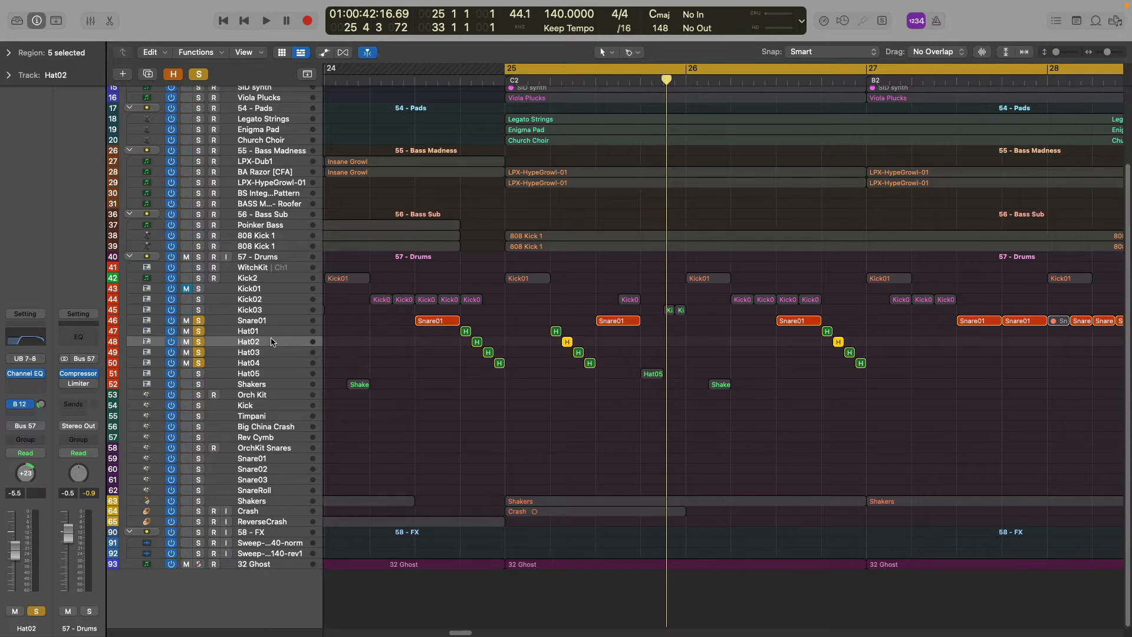
pyautogui.click(272, 331)
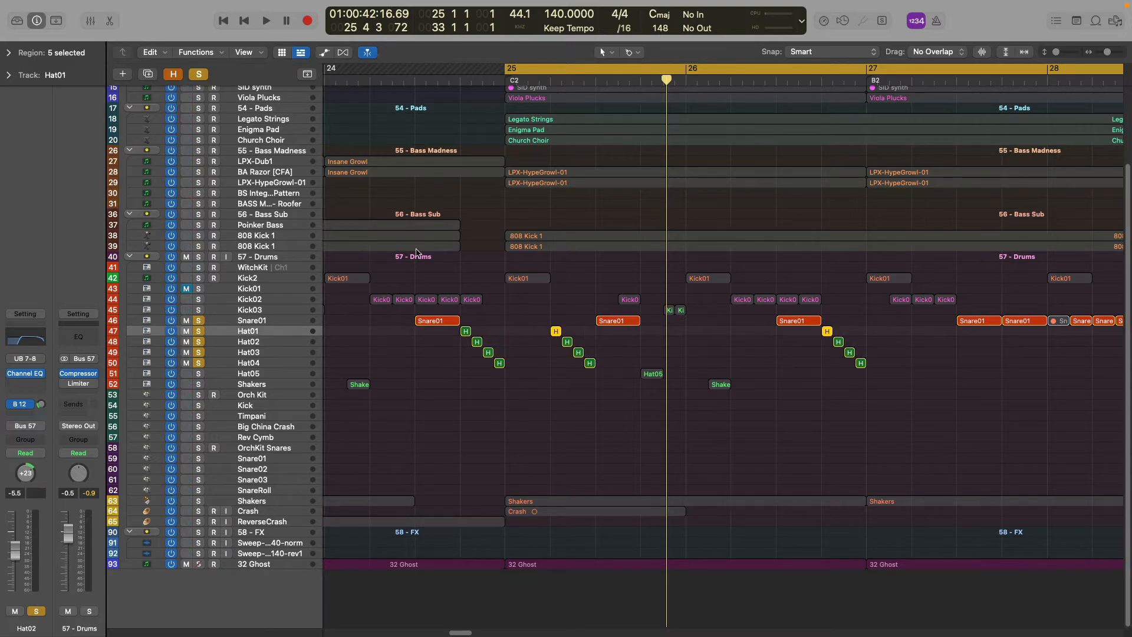
# Play the soloed snare and four hats from late in bar 24 to bar 27.
pyautogui.click(457, 77)
pyautogui.press('space')
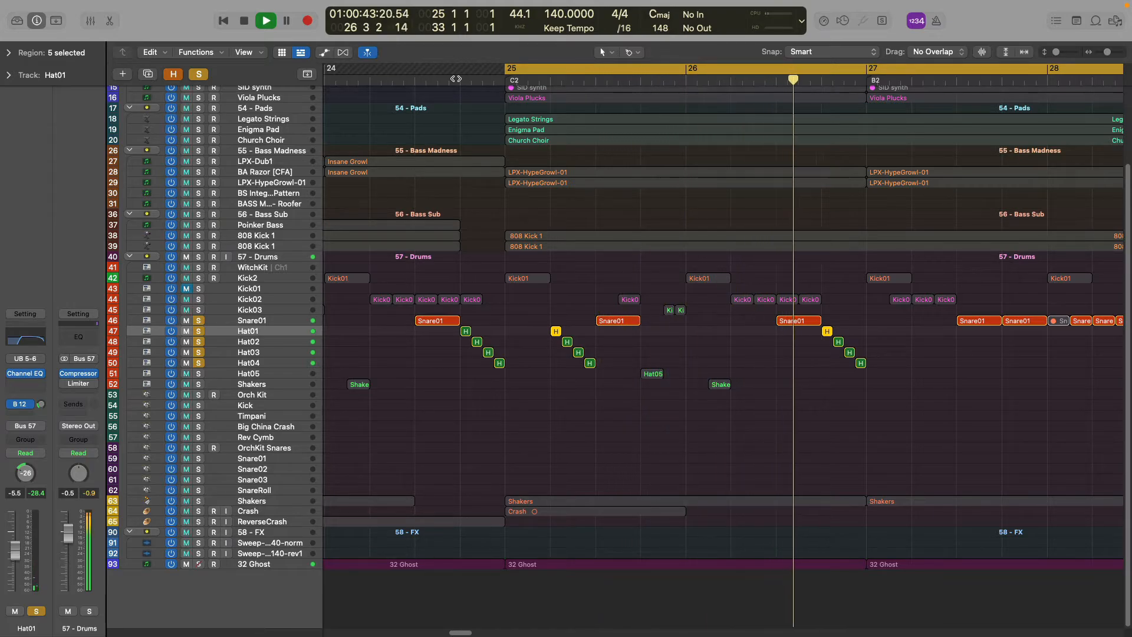
pyautogui.press('space')
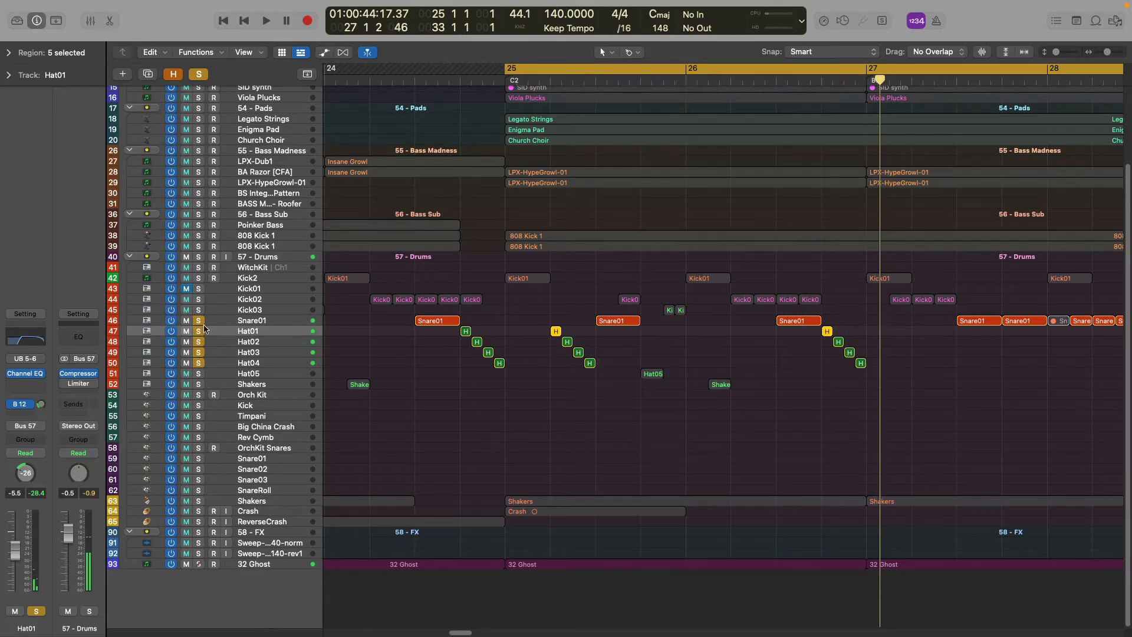
# Add Hat05 to the soloed snare and hats, and play them from early in bar 25.
pyautogui.click(200, 330)
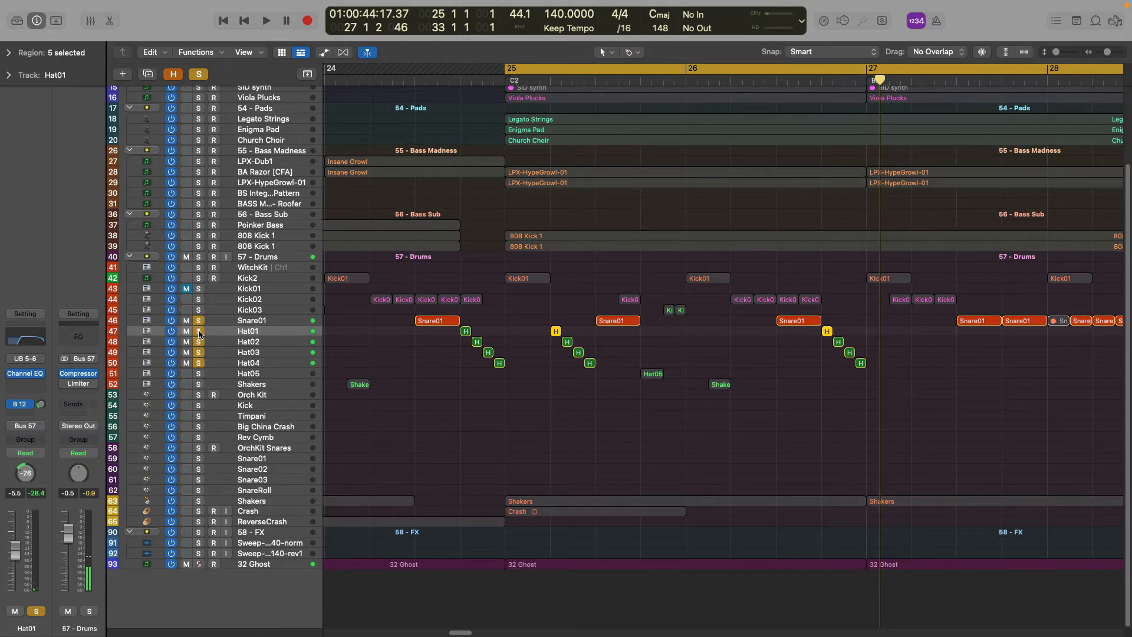
pyautogui.click(199, 374)
pyautogui.click(546, 80)
pyautogui.press('space')
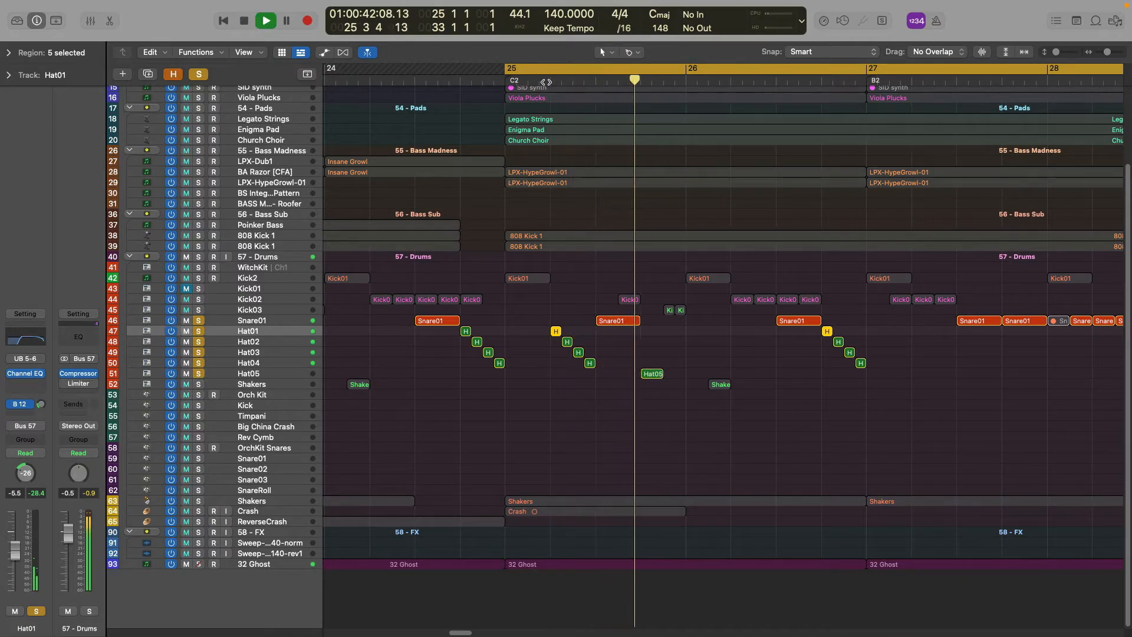
pyautogui.press('space')
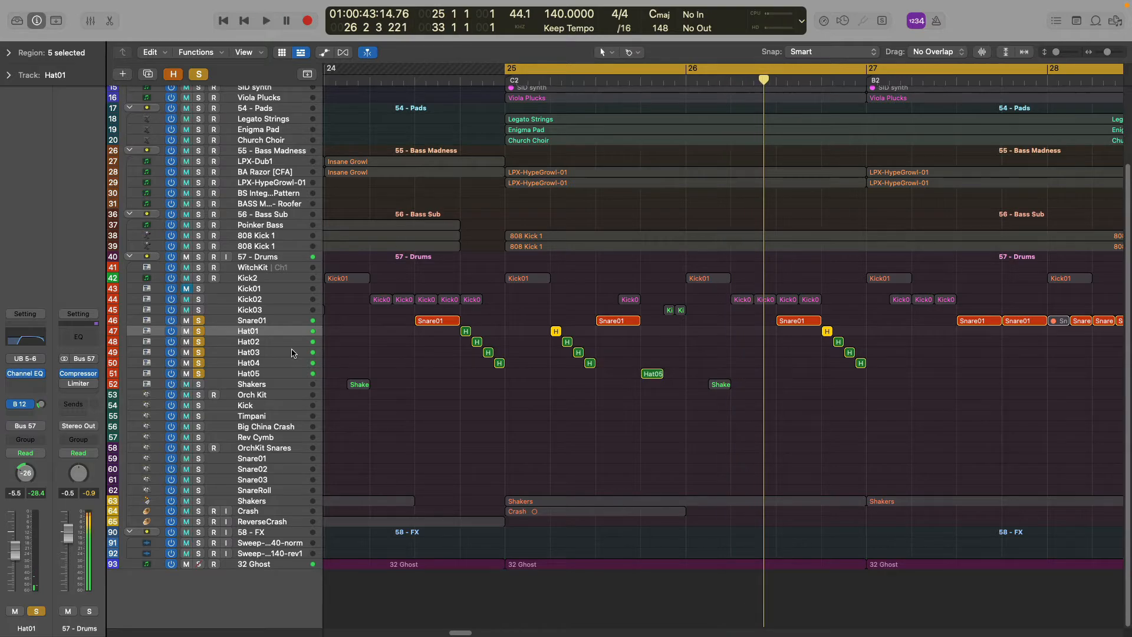
# Add the Shakers track below Hat05 to the solo and play from late in bar 25.
pyautogui.click(199, 384)
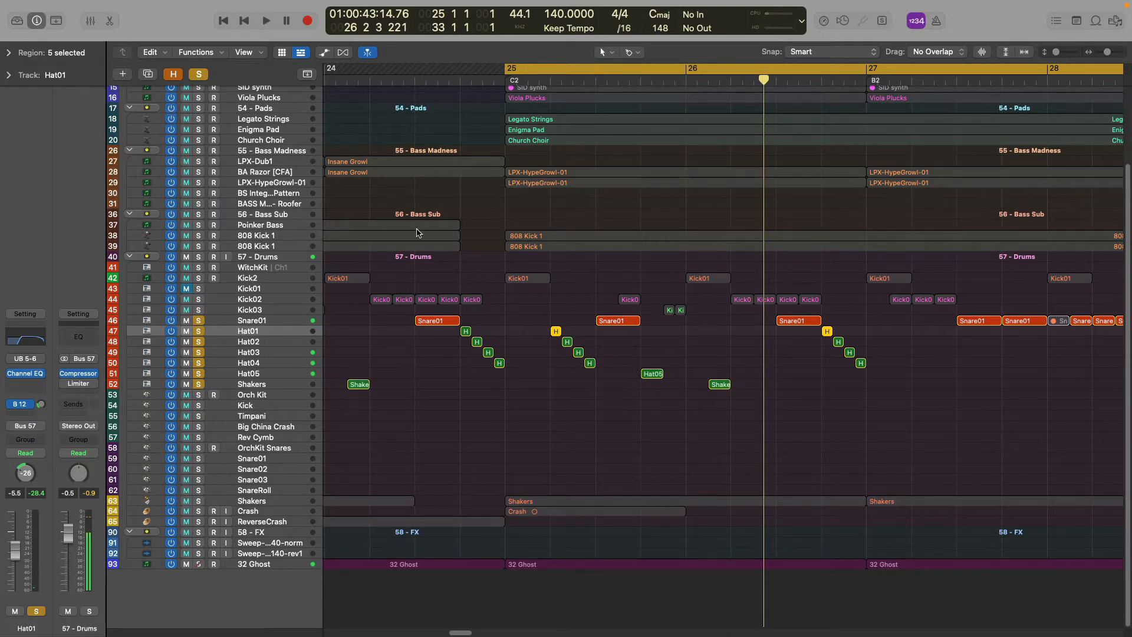
pyautogui.click(651, 79)
pyautogui.press('space')
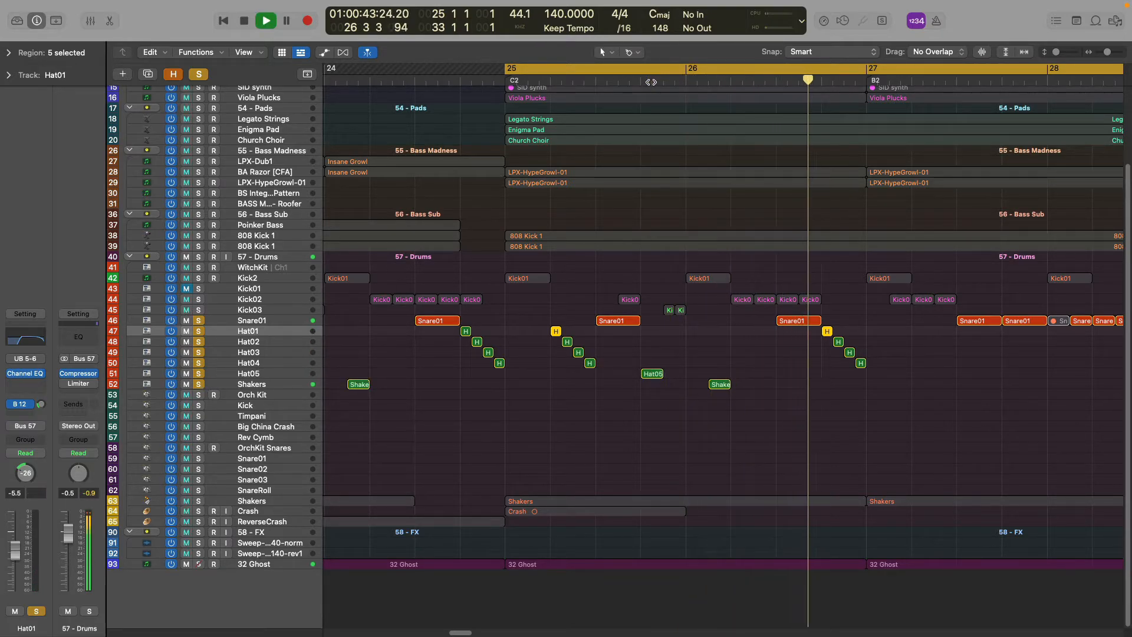
pyautogui.press('space')
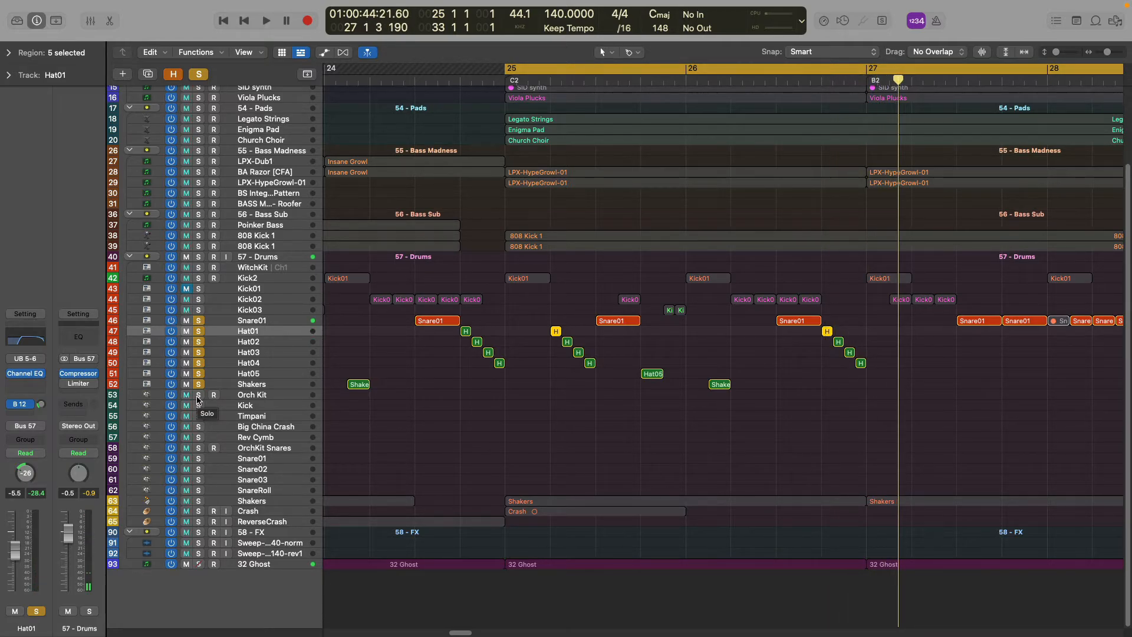
pyautogui.click(197, 396)
pyautogui.click(199, 405)
pyautogui.scroll(-5, 481, 420)
pyautogui.scroll(-8, 481, 420)
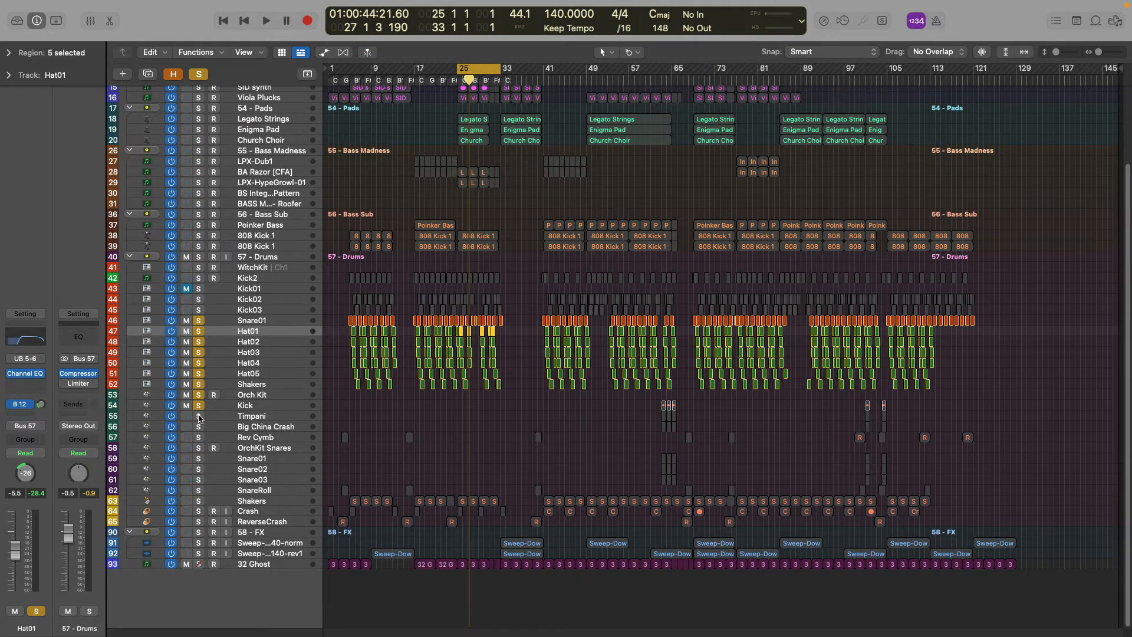
pyautogui.moveTo(199, 416); pyautogui.dragTo(198, 501)
# Replace the individual drum solos with a solo on the 57 - Drums stack and play it from around bar 39.
pyautogui.moveTo(198, 320); pyautogui.dragTo(199, 500)
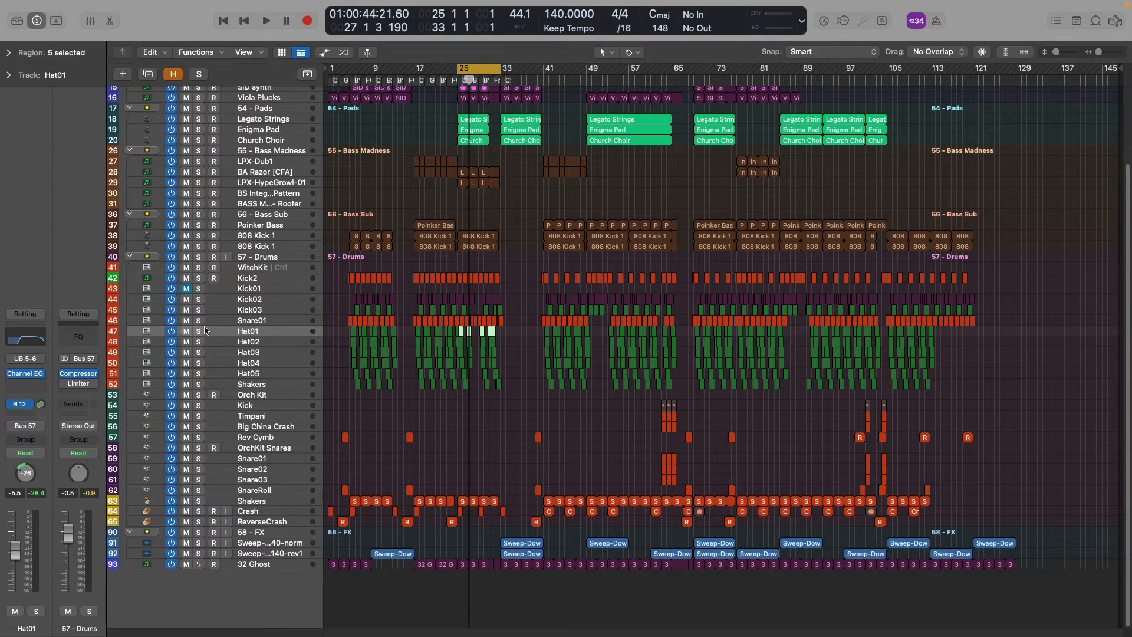
pyautogui.click(198, 256)
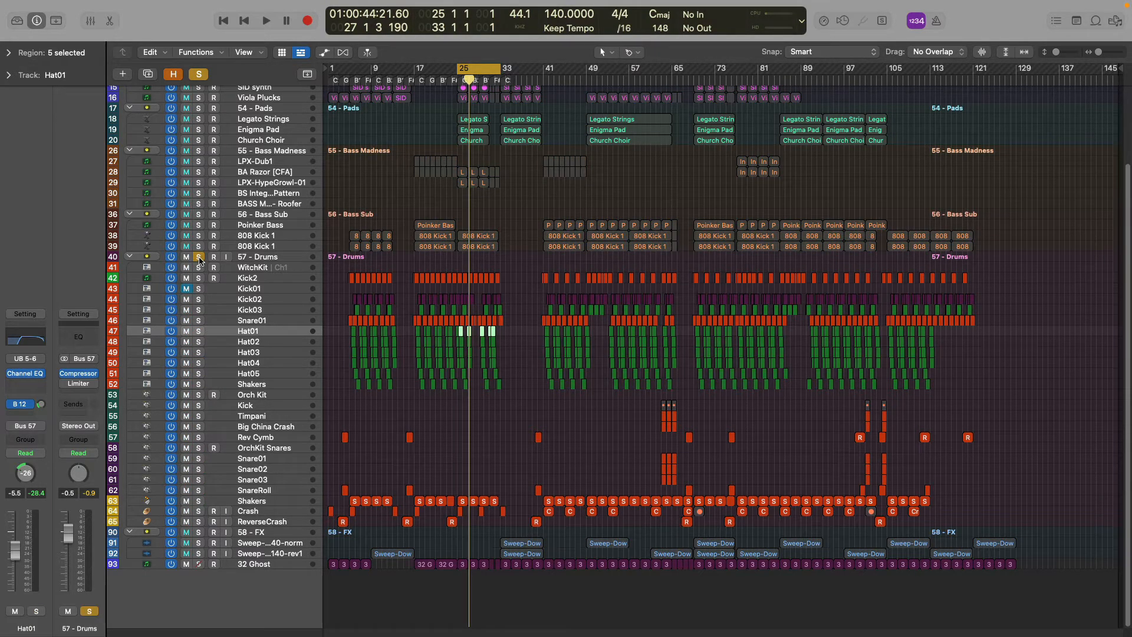
pyautogui.press('super+Right')
pyautogui.press('super+Right')
pyautogui.press('super+Right')
pyautogui.press('super+Right')
pyautogui.hscroll(5, 749, 407)
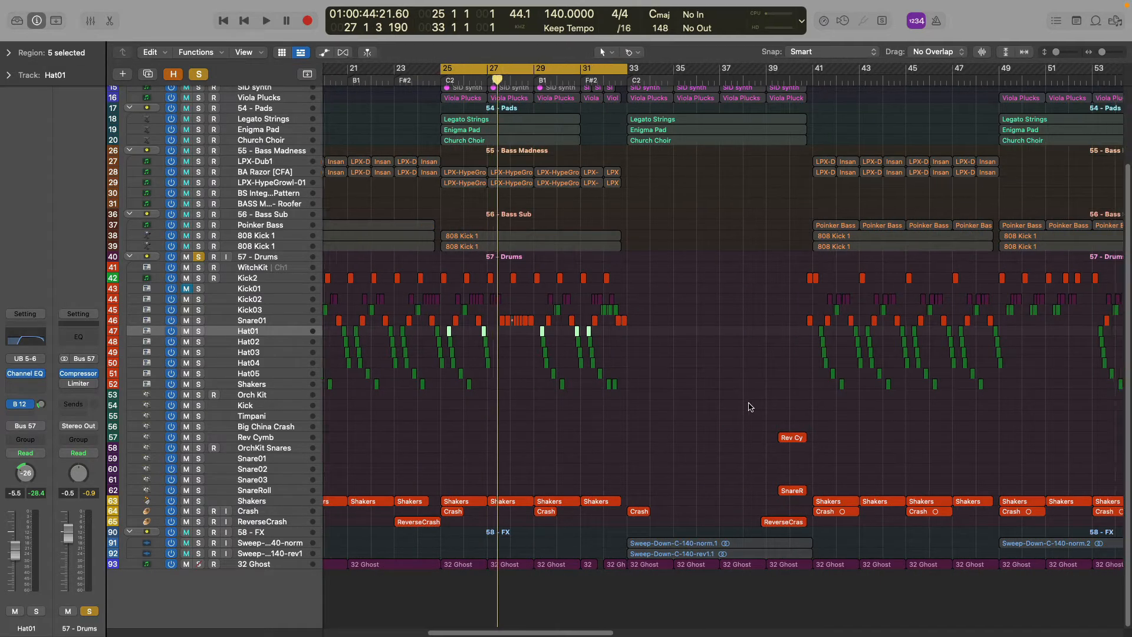
pyautogui.press('super+Right')
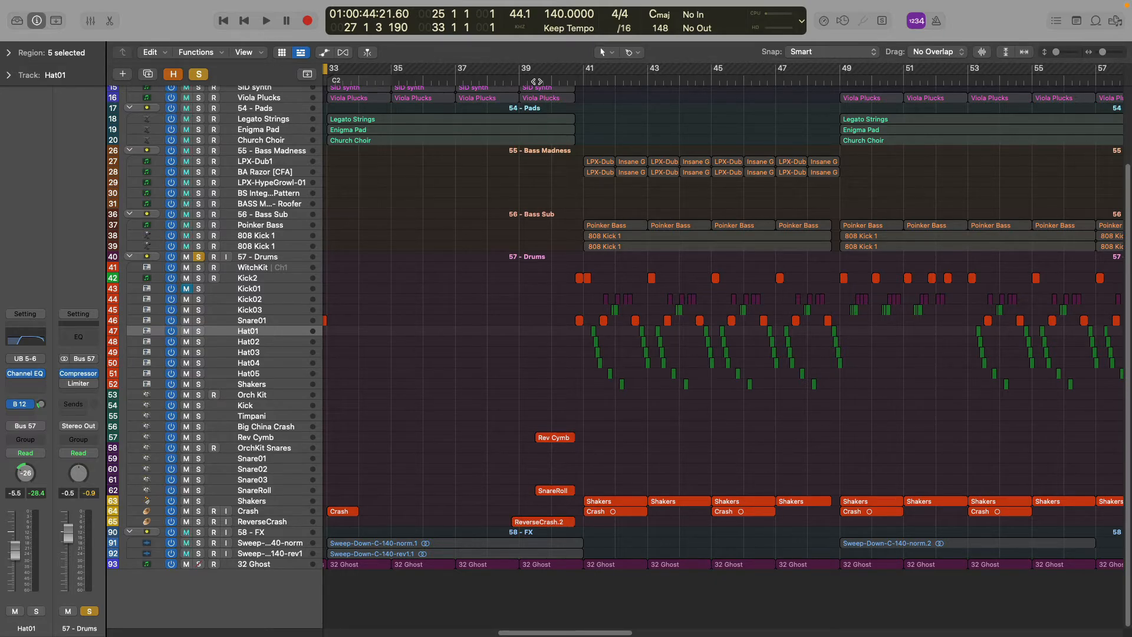
pyautogui.click(536, 81)
pyautogui.press('space')
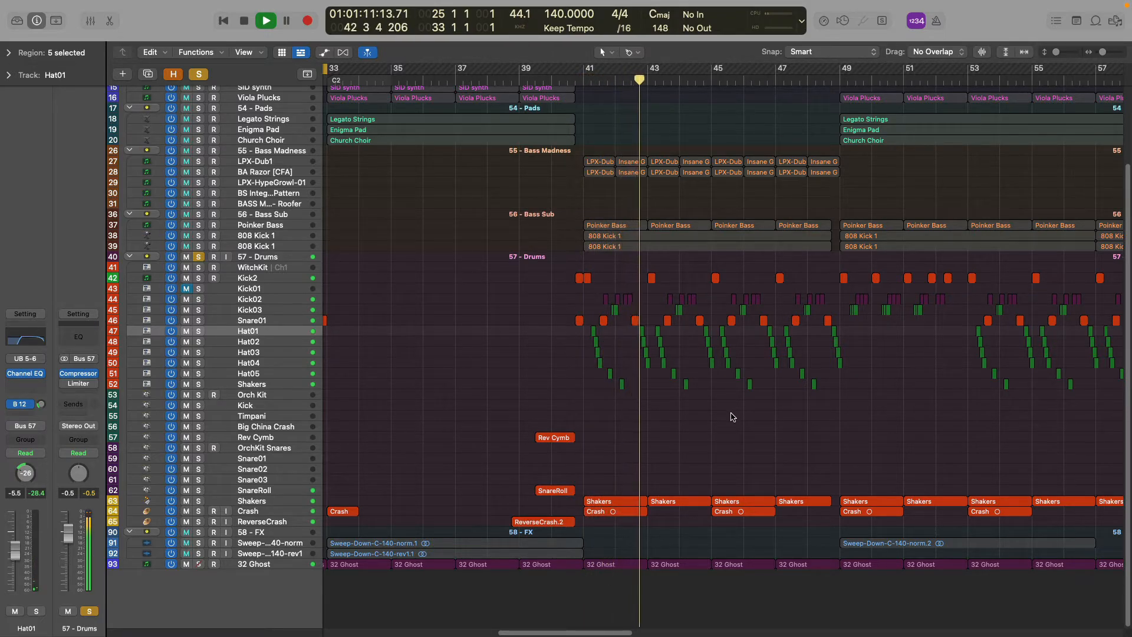
pyautogui.hscroll(5, 731, 417)
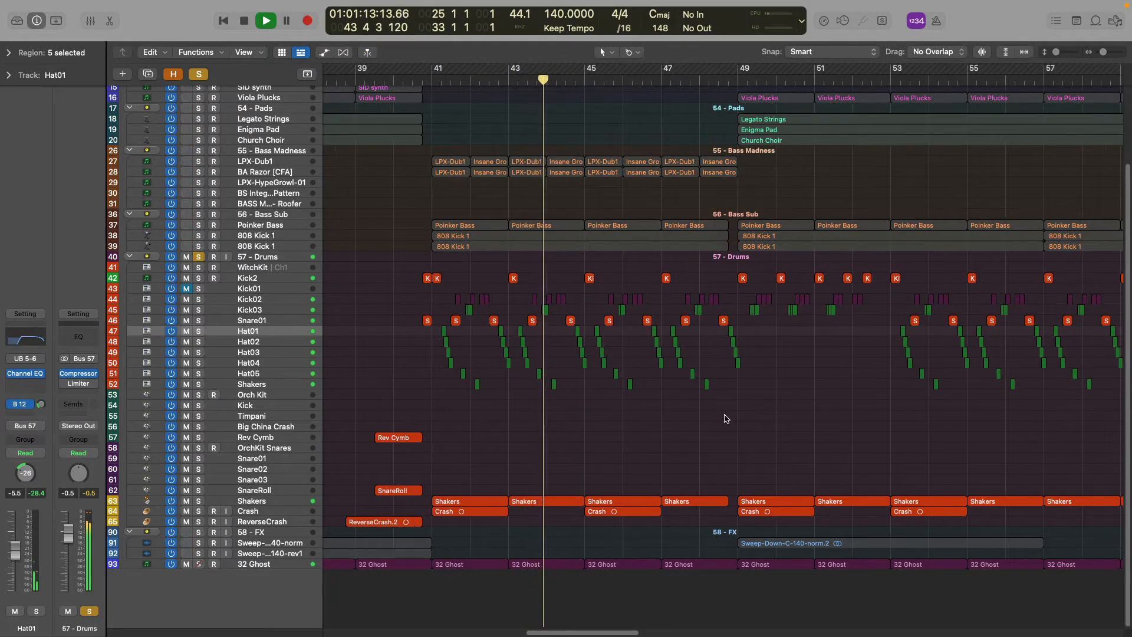
pyautogui.hscroll(3, 726, 418)
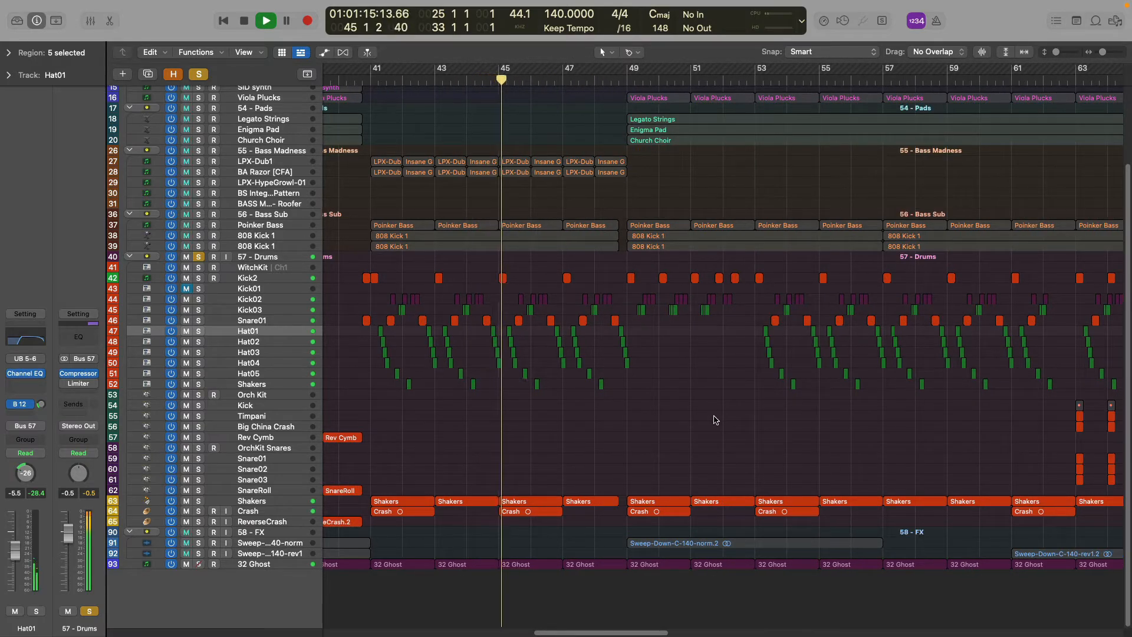
pyautogui.press('space')
# Play the soloed drum stack from just before bar 63 through the orchestral hits and snare roll to bar 69.
pyautogui.hscroll(1, 731, 423)
pyautogui.hscroll(4, 730, 423)
pyautogui.press('super+Left')
pyautogui.press('super+Left')
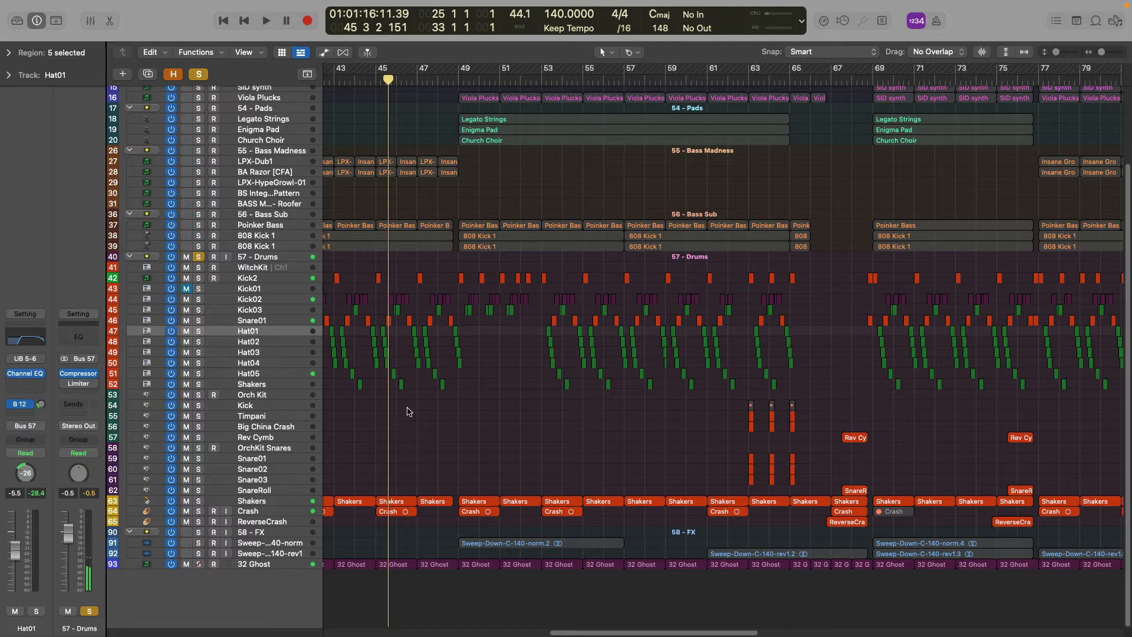
pyautogui.doubleClick(745, 82)
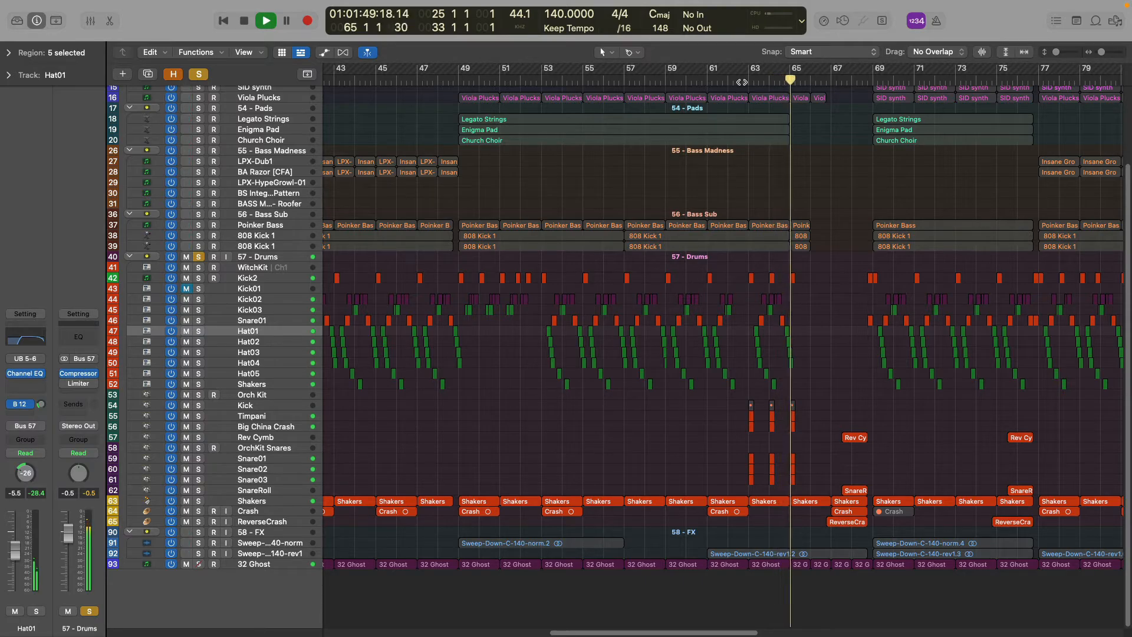
pyautogui.press('super+Right')
pyautogui.hscroll(2, 842, 268)
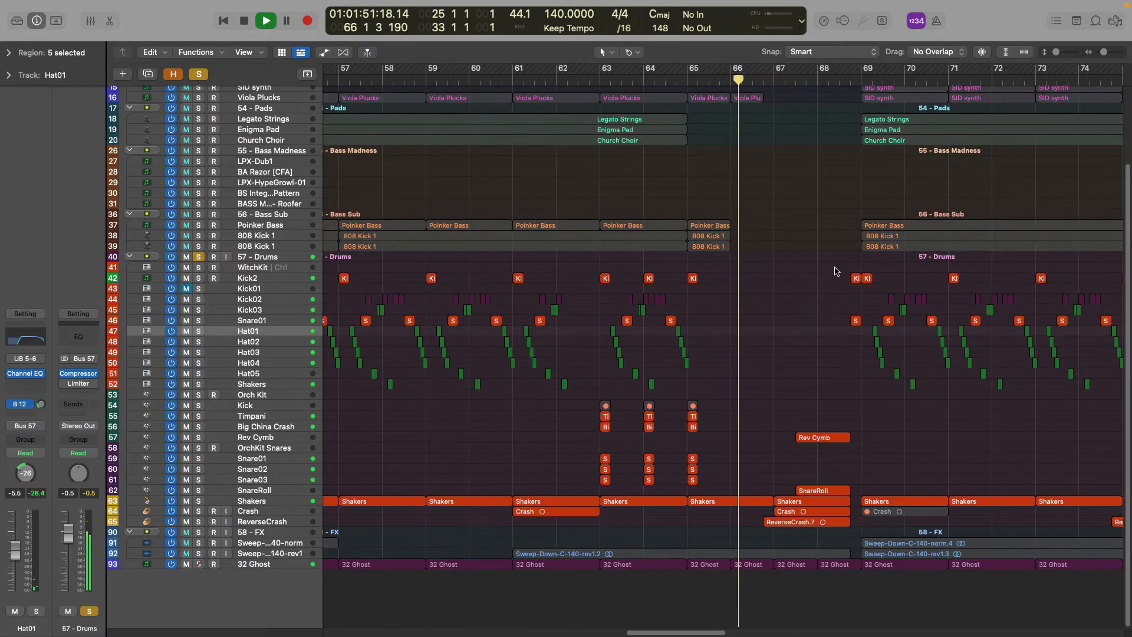
pyautogui.hscroll(3, 829, 276)
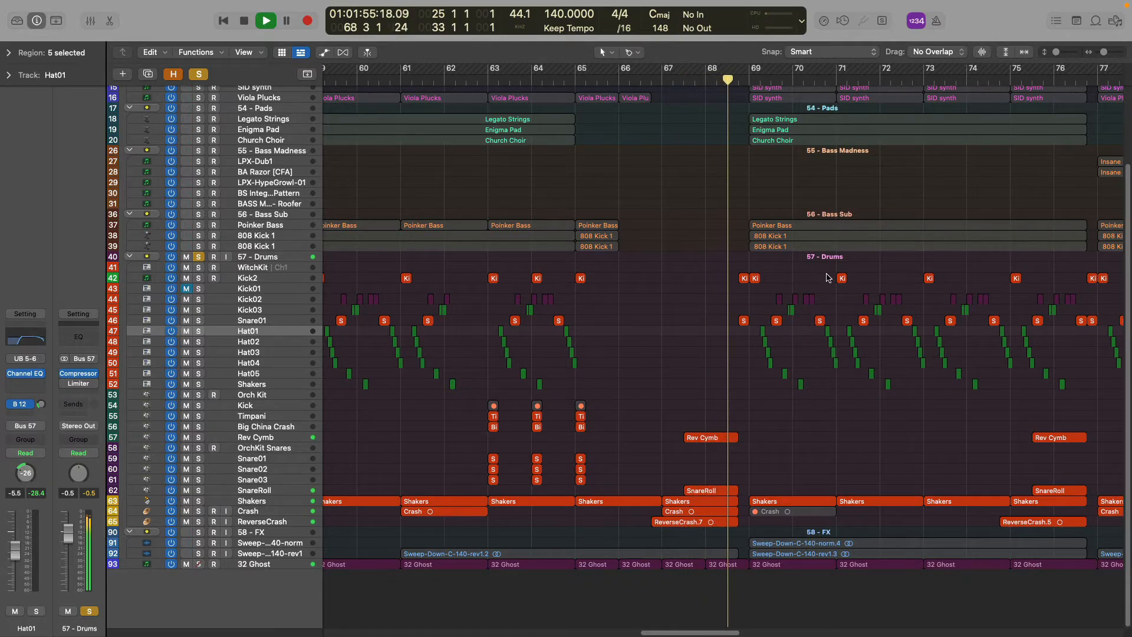
pyautogui.press('space')
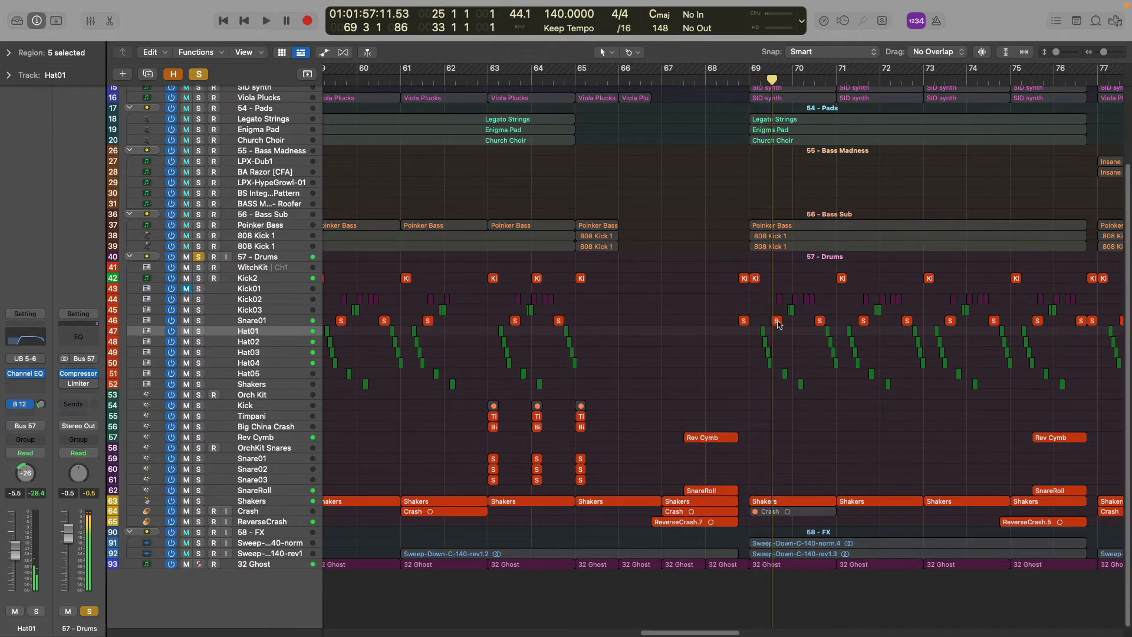
# Compare the channel strips of the two sweep tracks in the 58 - FX stack.
pyautogui.hscroll(-8, 611, 389)
pyautogui.hscroll(-2, 611, 389)
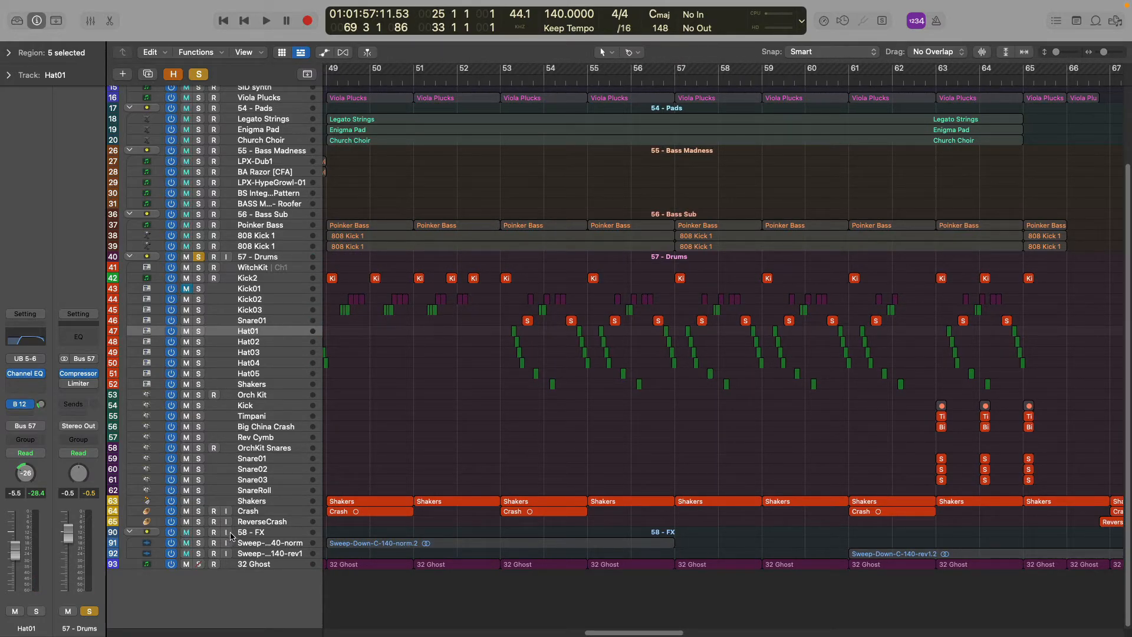
pyautogui.click(254, 533)
pyautogui.click(262, 543)
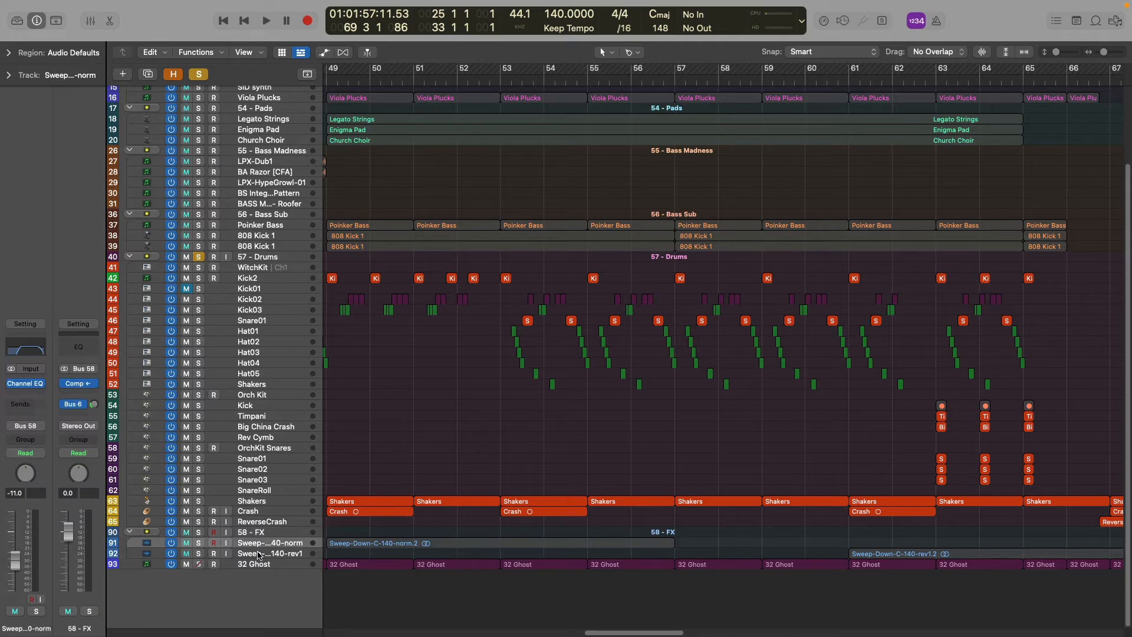
pyautogui.click(267, 554)
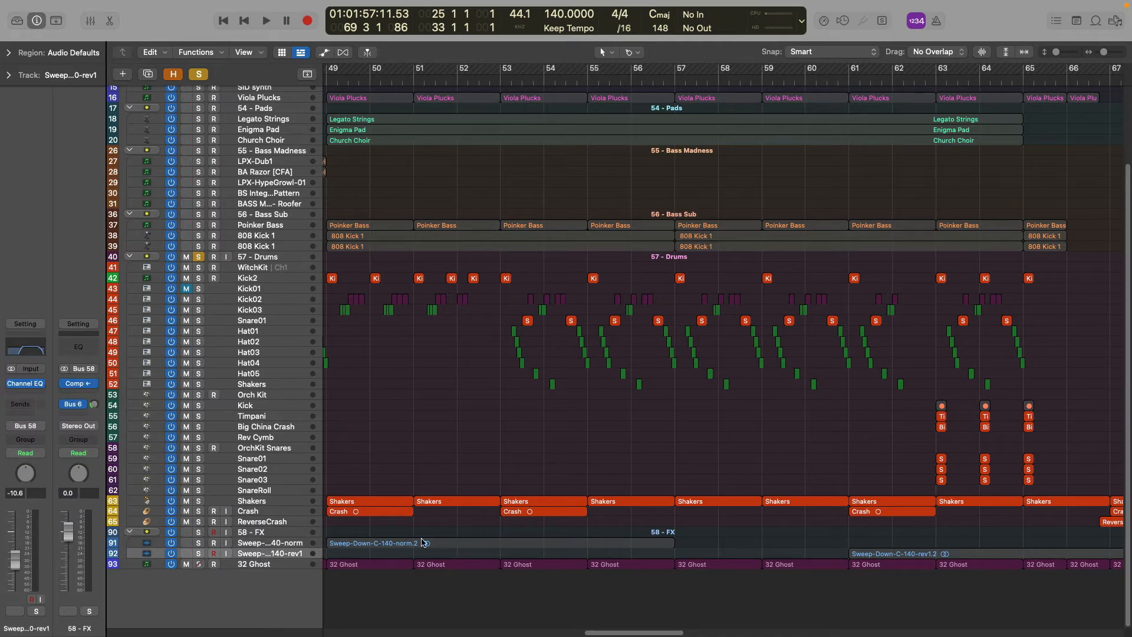
# Add the 58 - FX stack to the solo and play the paired down and reverse sweeps from bar 33 to bar 41.
pyautogui.press('super+Left')
pyautogui.press('super+Left')
pyautogui.press('super+Left')
pyautogui.click(792, 75)
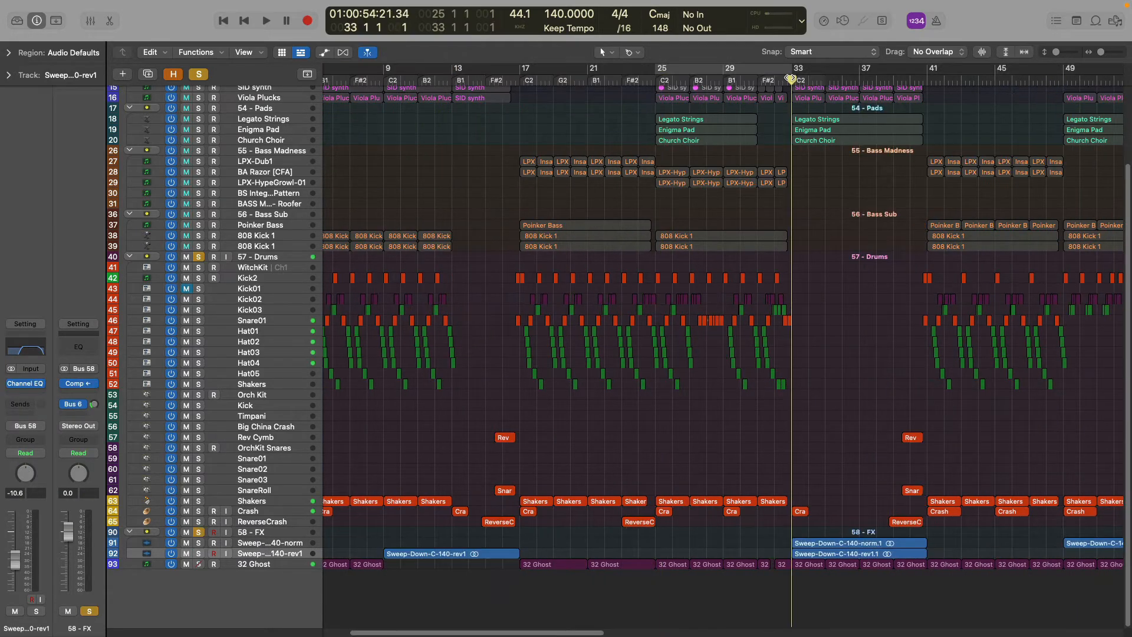
pyautogui.press('space')
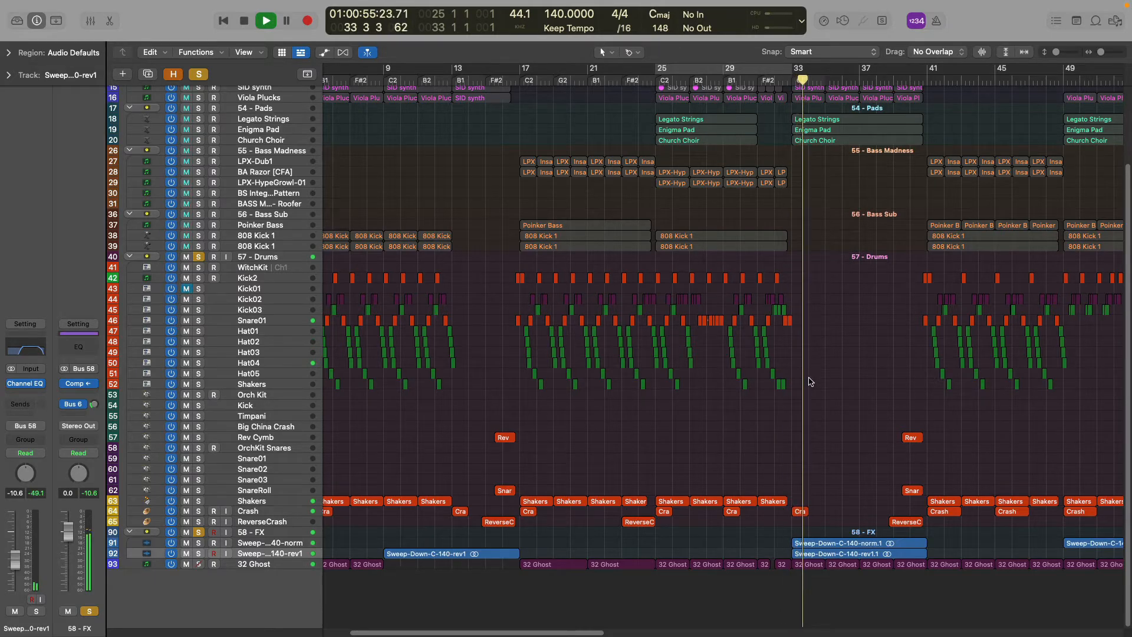
pyautogui.hscroll(3, 784, 389)
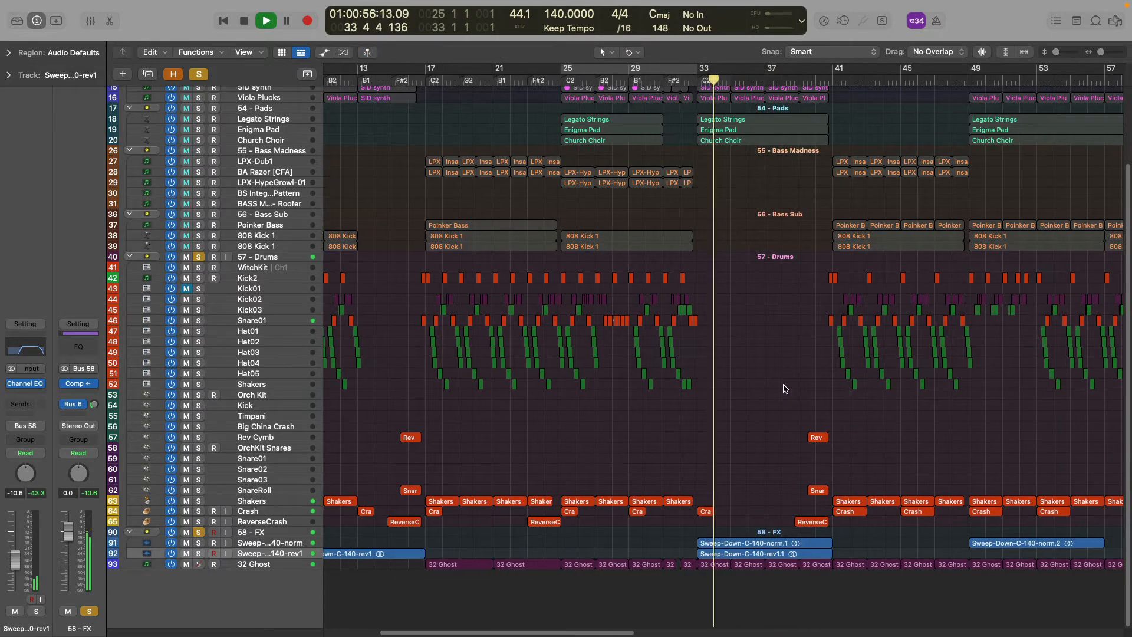
pyautogui.press('super+Right')
pyautogui.press('super+Right')
pyautogui.press('super+Down')
pyautogui.press('super+Down')
pyautogui.press('super+Down')
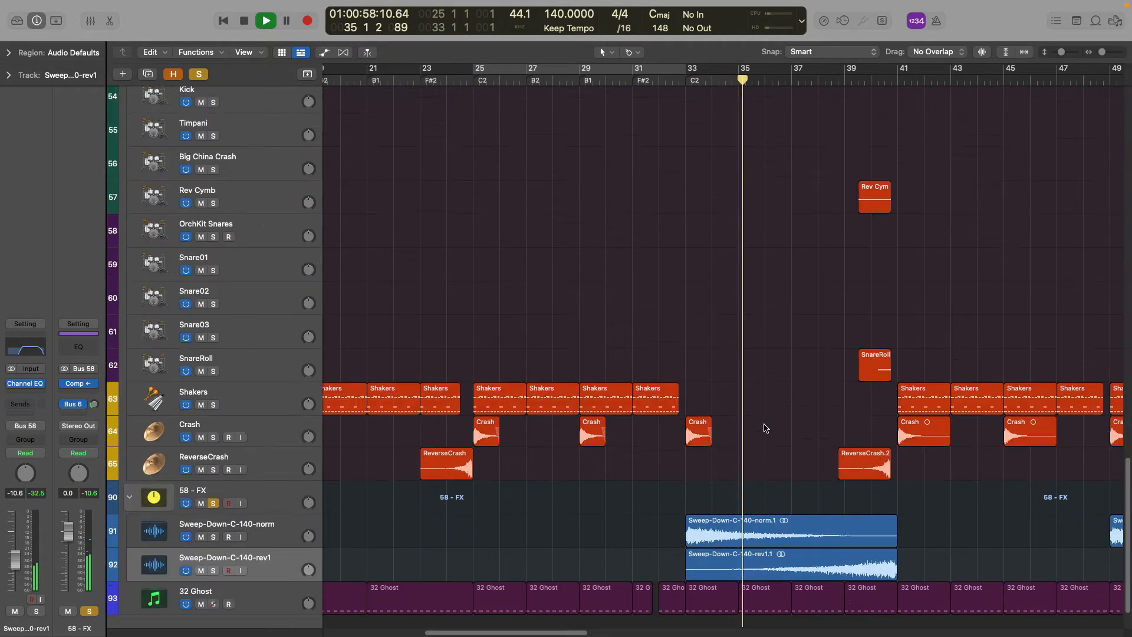
pyautogui.hscroll(4, 750, 422)
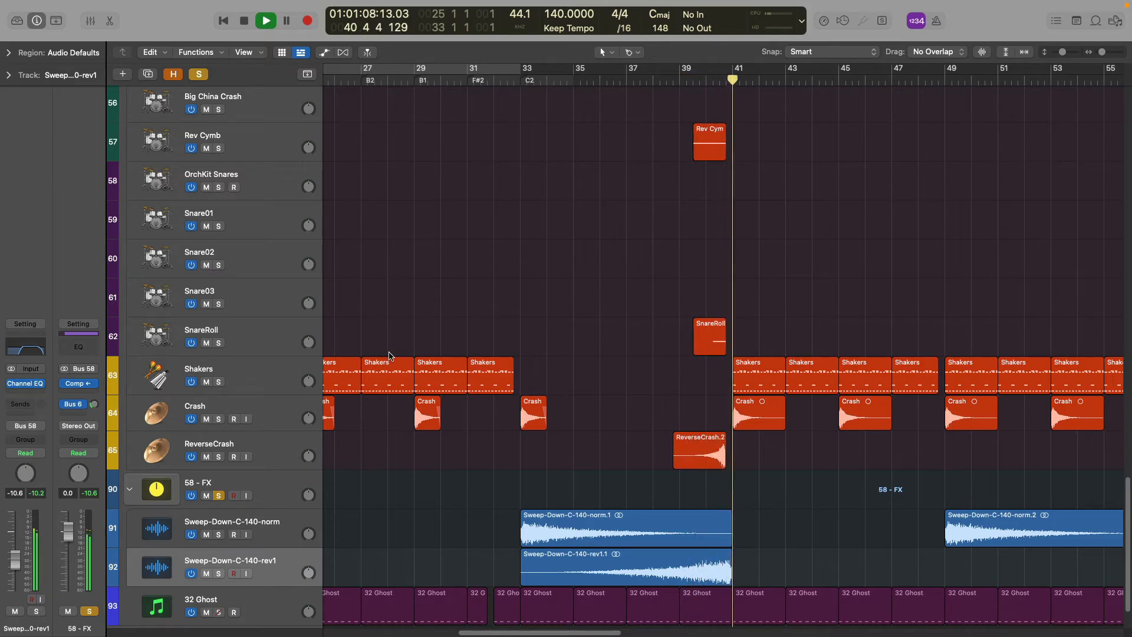
pyautogui.press('space')
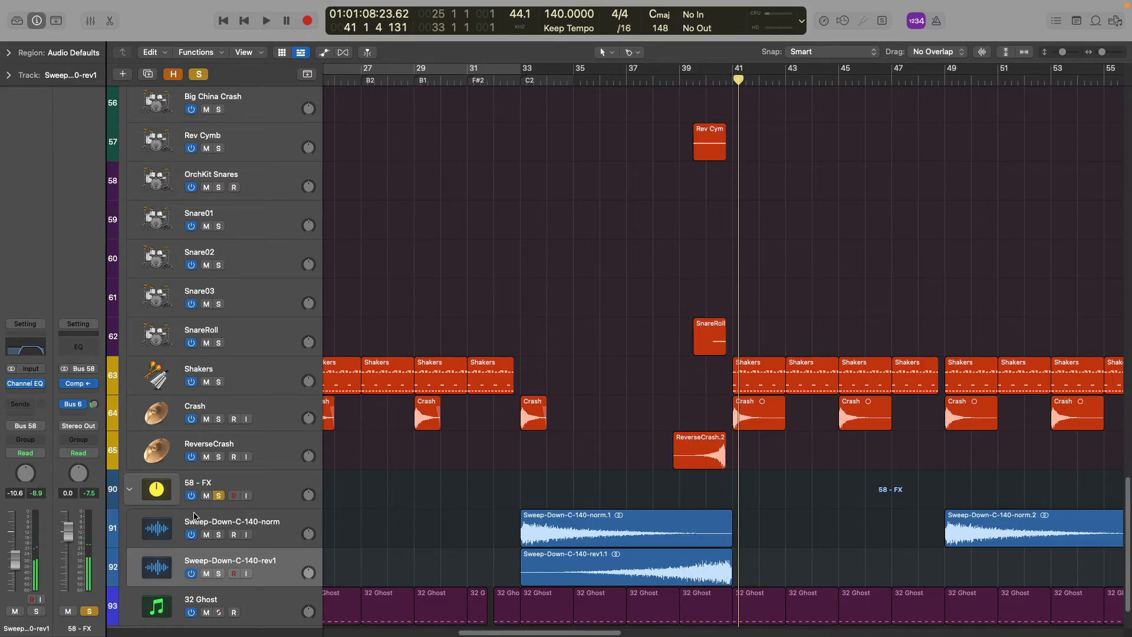
# Check the channel strip of the 58 - FX stack, and examine the 32 Ghost track's regions and output routing.
pyautogui.click(298, 485)
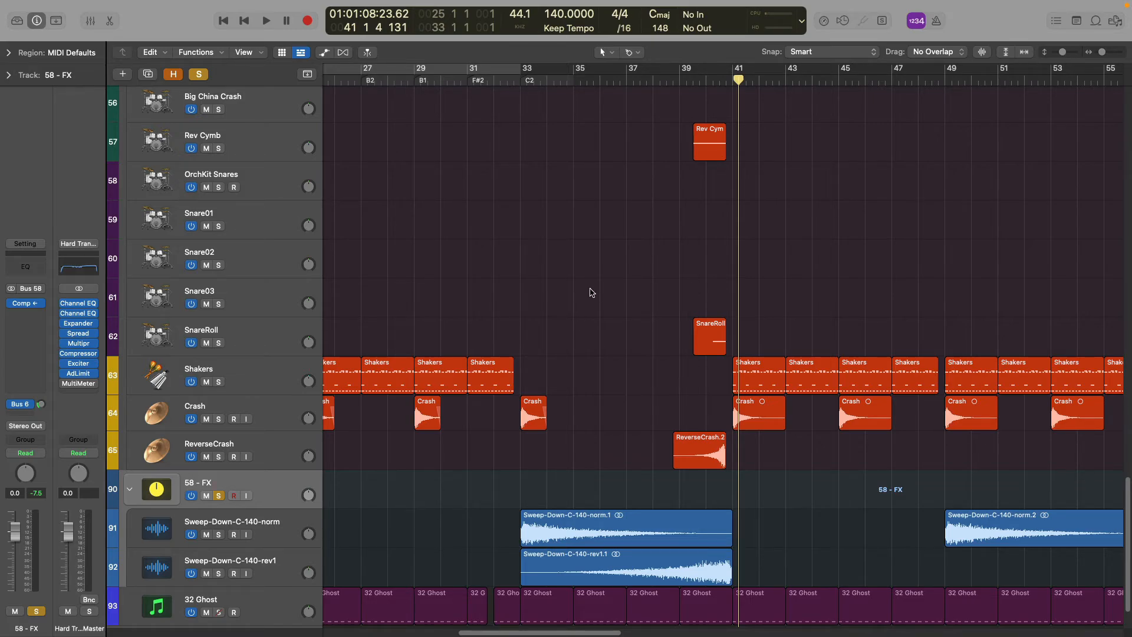
pyautogui.scroll(-3, 601, 316)
pyautogui.click(269, 553)
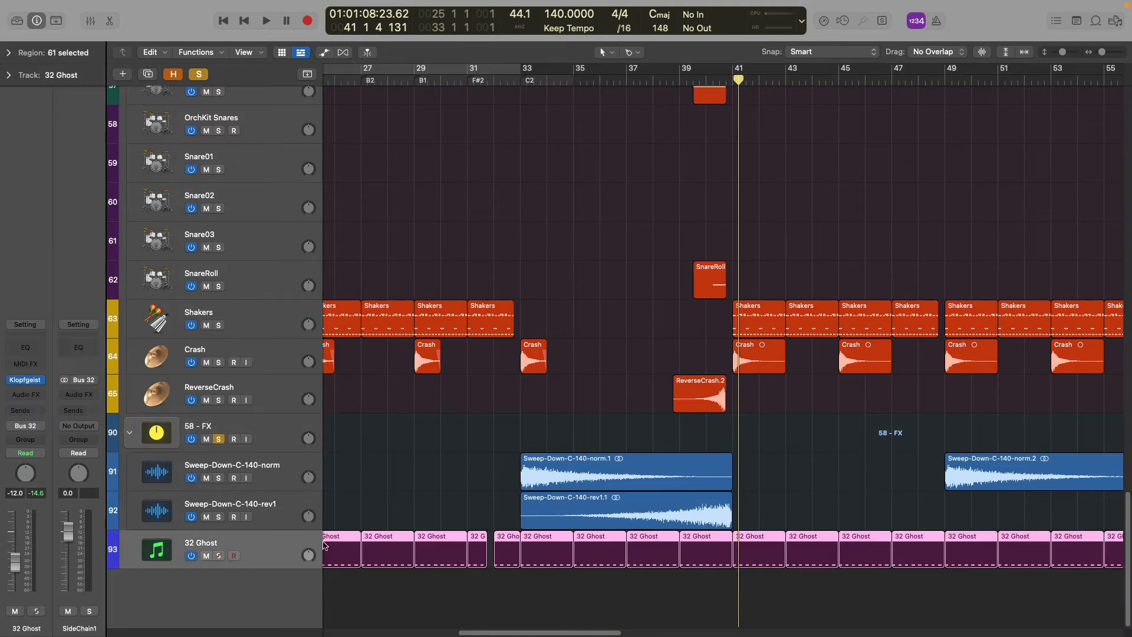
pyautogui.scroll(-5, 400, 549)
pyautogui.scroll(-3, 412, 552)
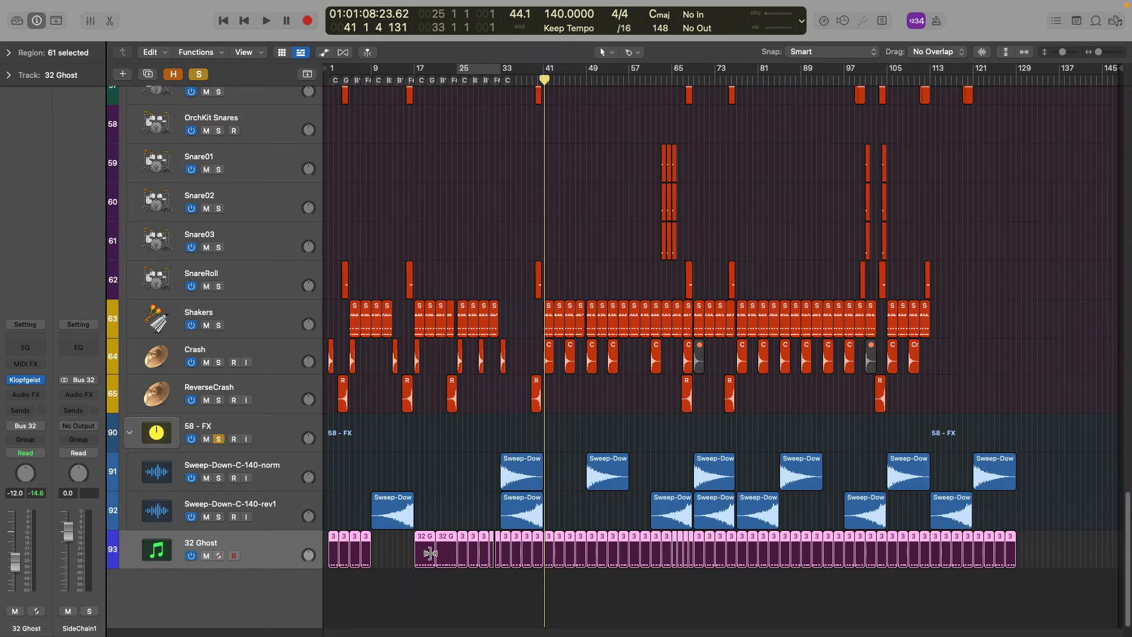
pyautogui.scroll(6, 431, 555)
pyautogui.scroll(4, 479, 557)
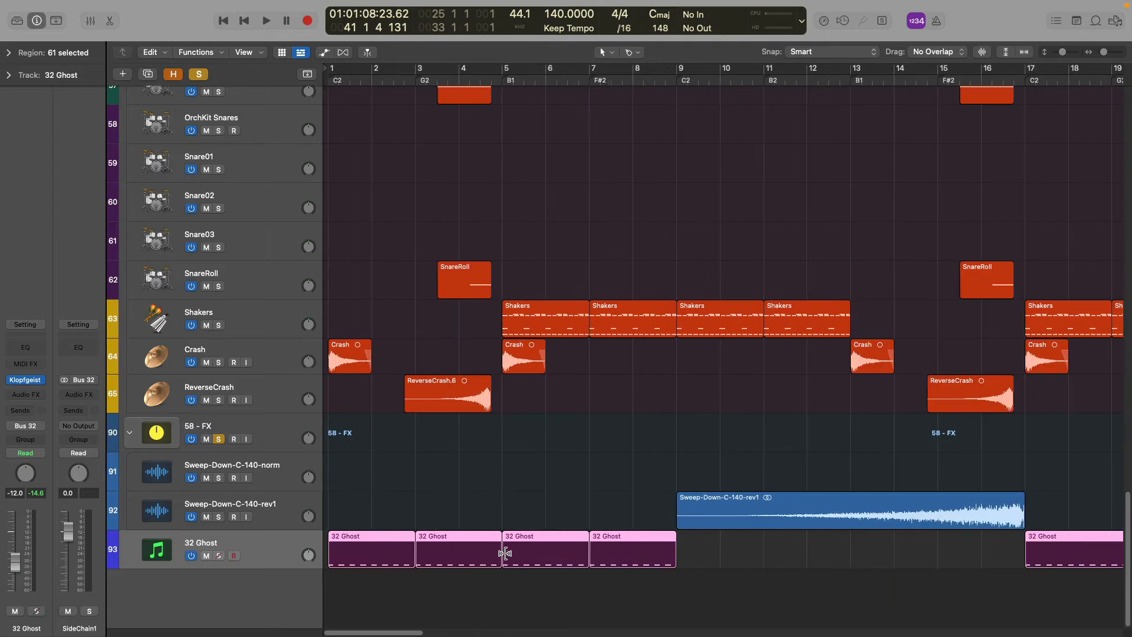
pyautogui.scroll(-7, 419, 567)
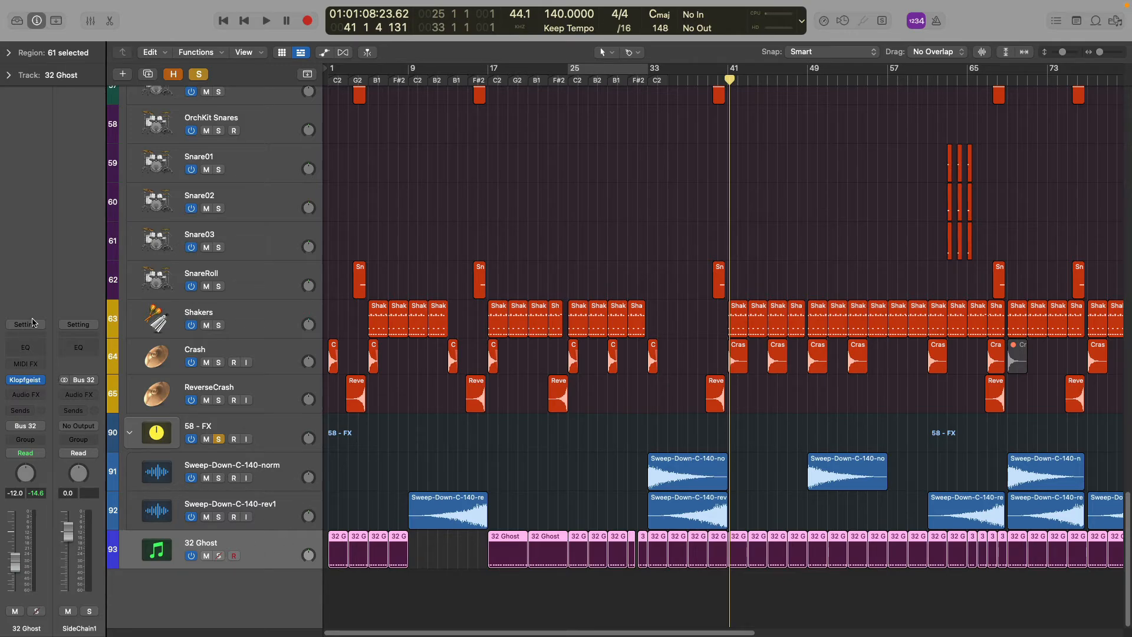
pyautogui.click(33, 429)
pyautogui.click(50, 266)
# Examine the track stacks from the drums up to the leads, ending on an overview of all tracks.
pyautogui.scroll(10, 288, 353)
pyautogui.scroll(10, 288, 353)
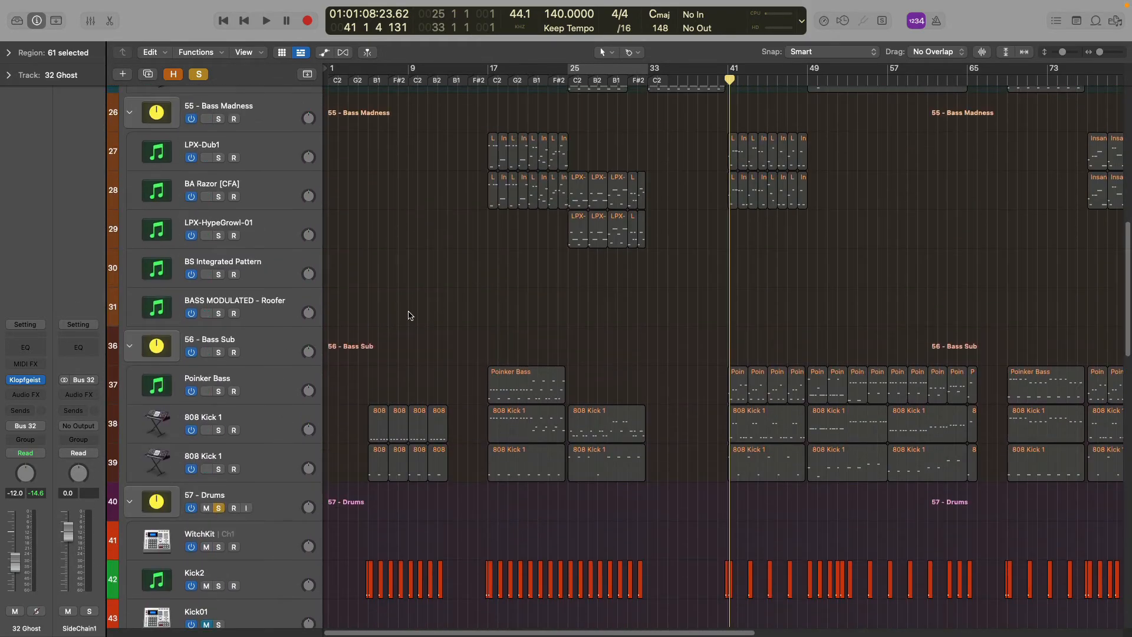
pyautogui.scroll(10, 411, 318)
pyautogui.scroll(-3, 571, 391)
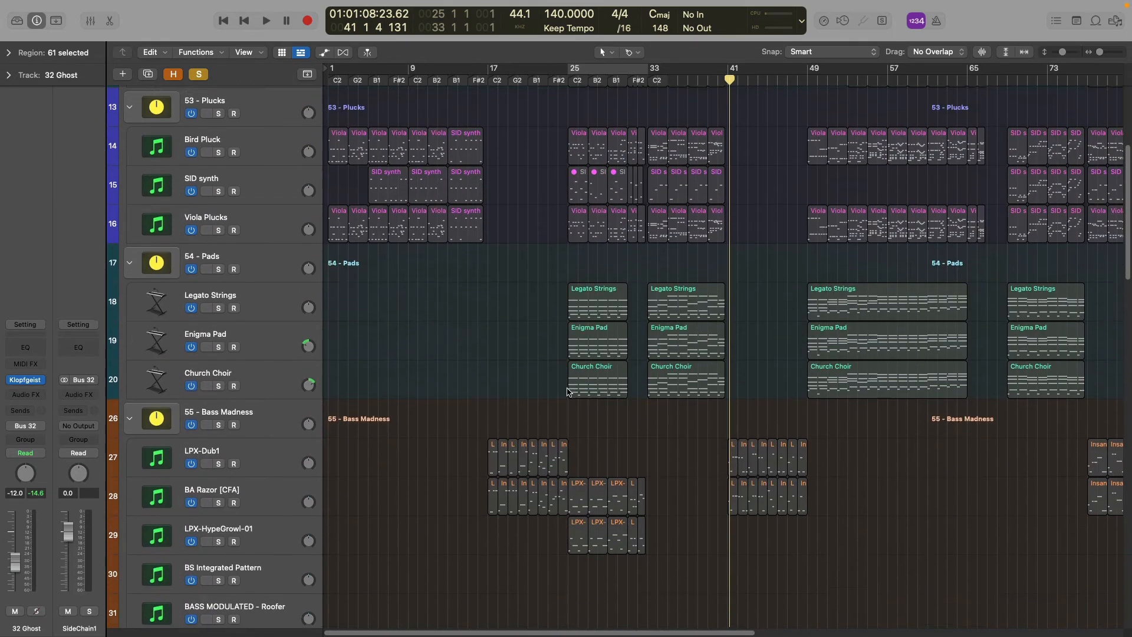
pyautogui.scroll(4, 548, 390)
pyautogui.scroll(-10, 463, 338)
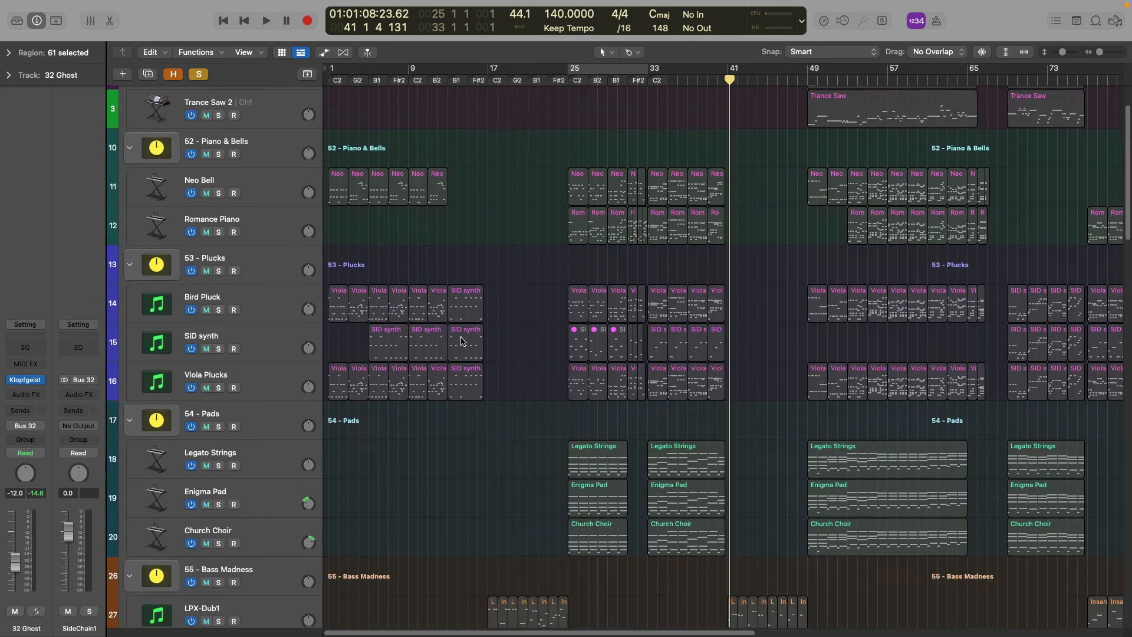
pyautogui.scroll(-3, 475, 346)
pyautogui.scroll(-3, 475, 345)
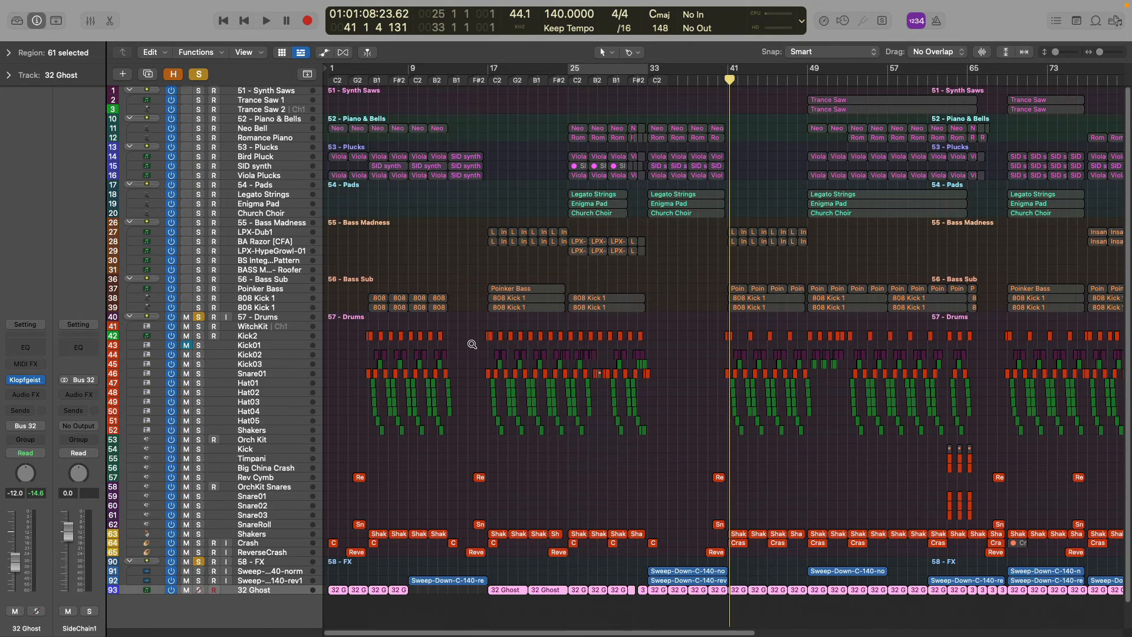
# Clear all solos, play the full mix from bar 105 to bar 113, and return the playhead to the song start.
pyautogui.click(201, 74)
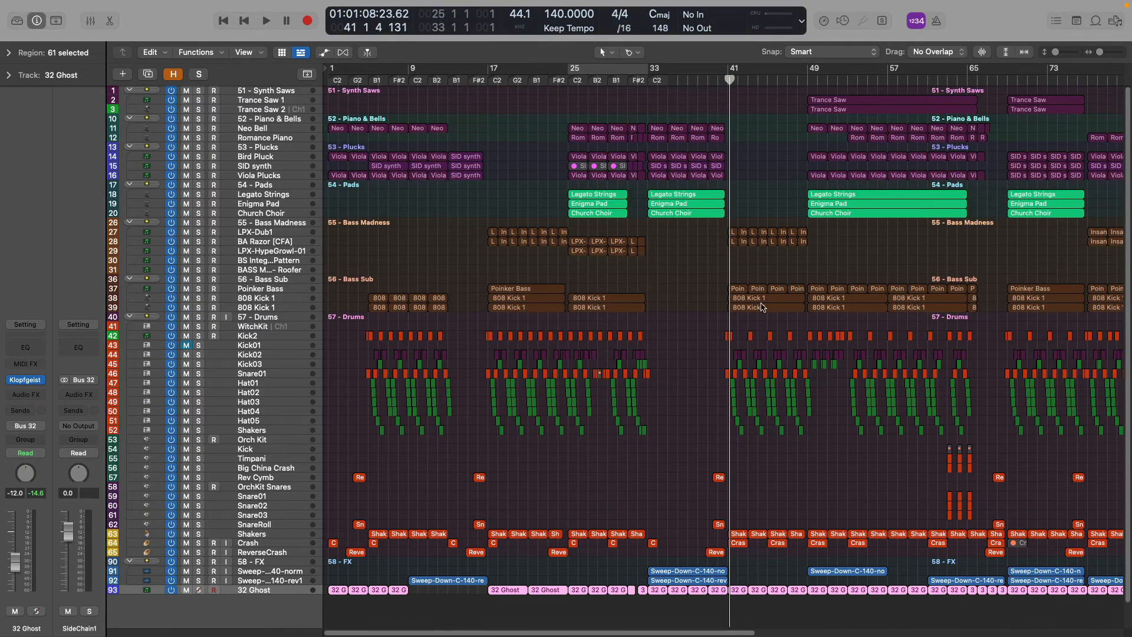
pyautogui.scroll(5, 908, 406)
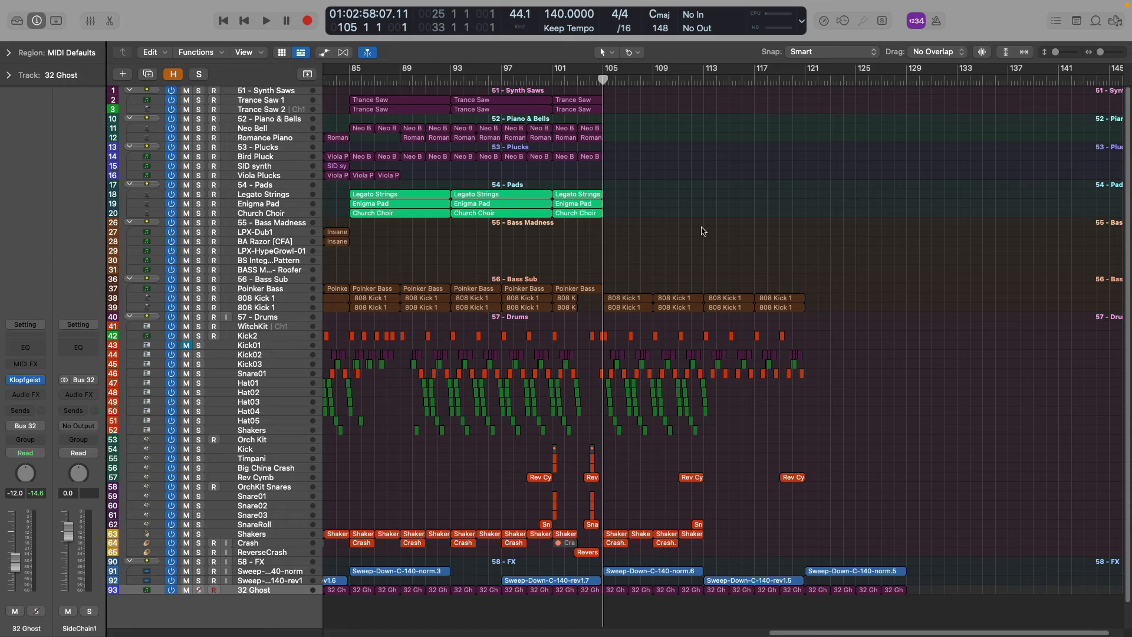
pyautogui.press('space')
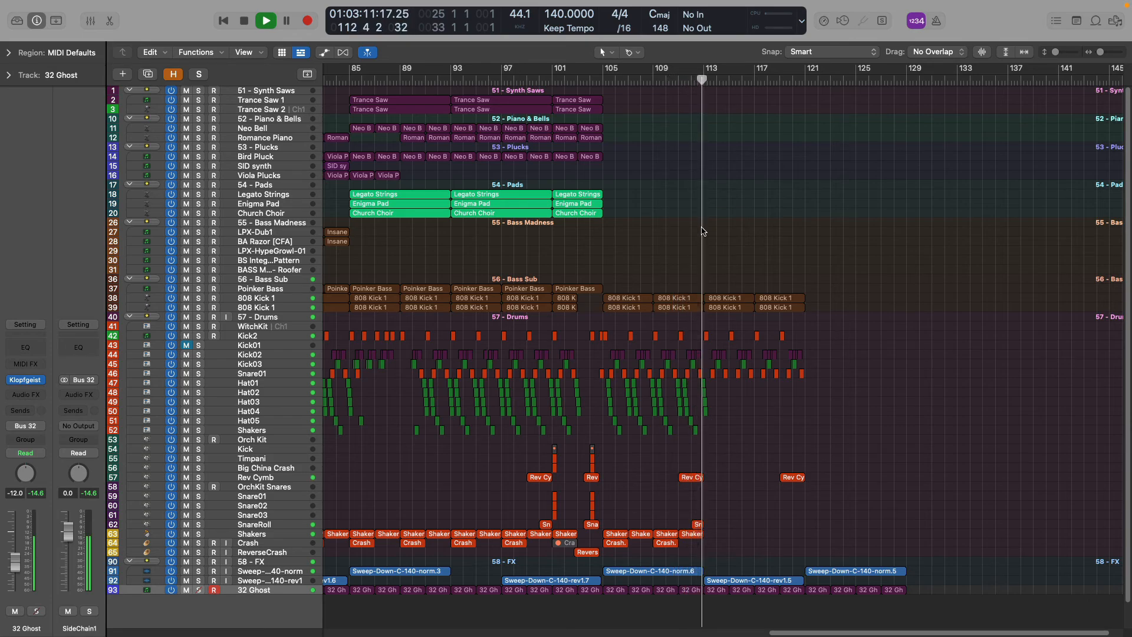
pyautogui.press('space')
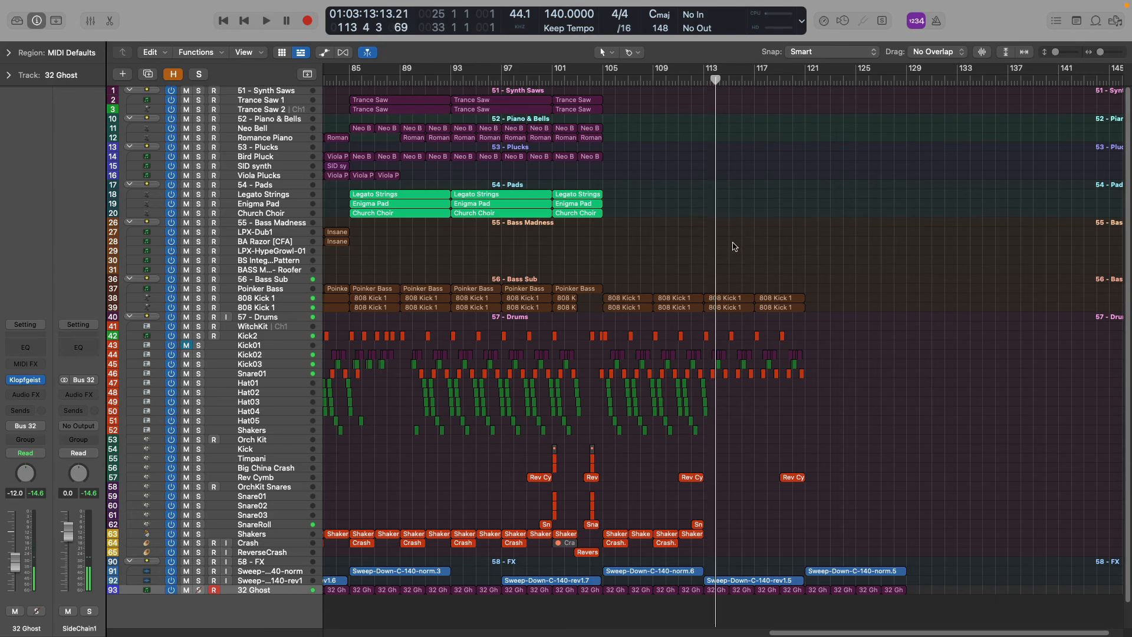
pyautogui.press('Return')
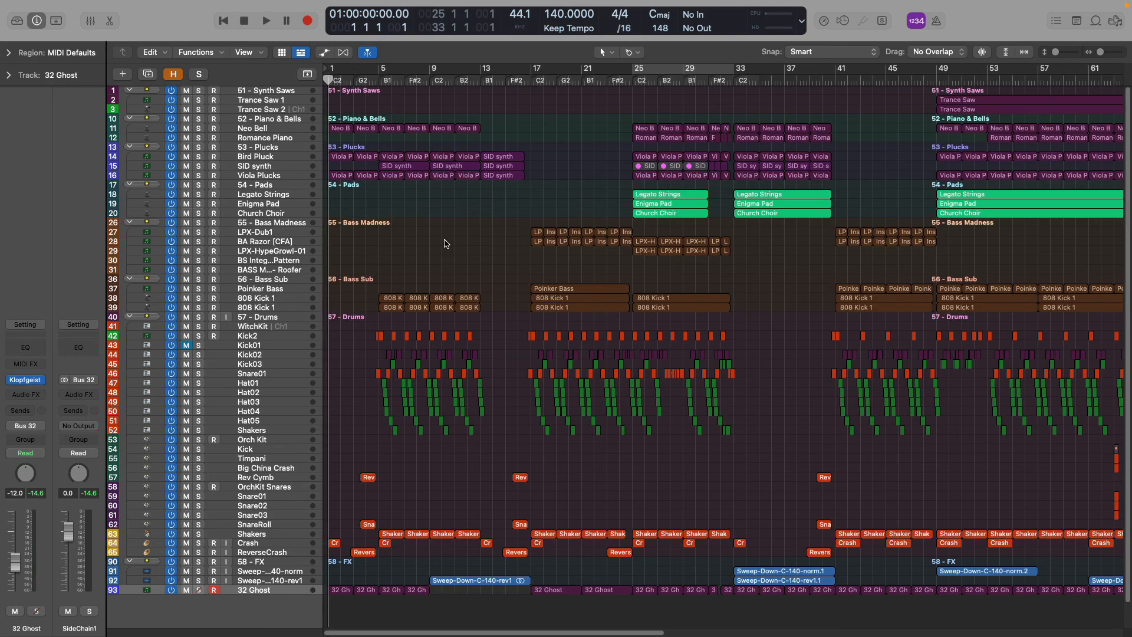